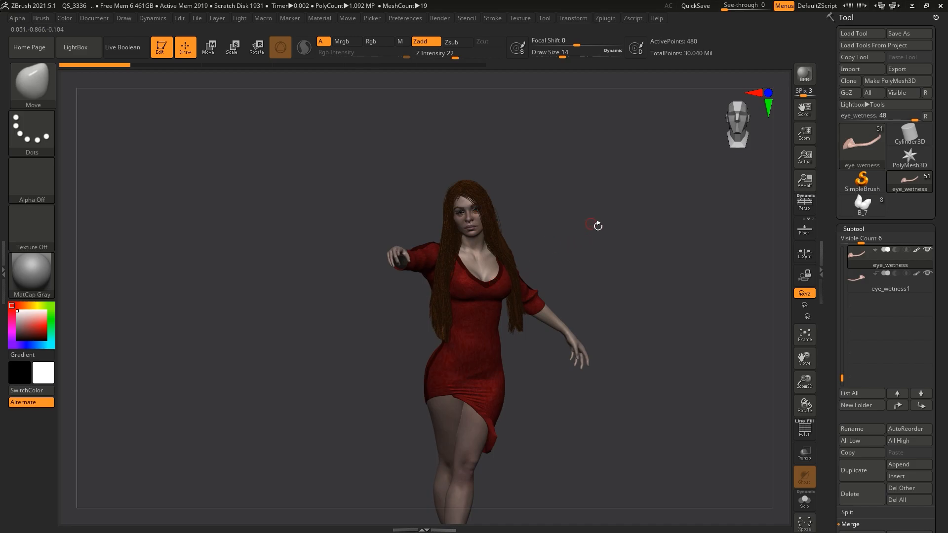
Step: Examine the posed figure in the red dress from front and three-quarter angles
mouse_move(884, 282)
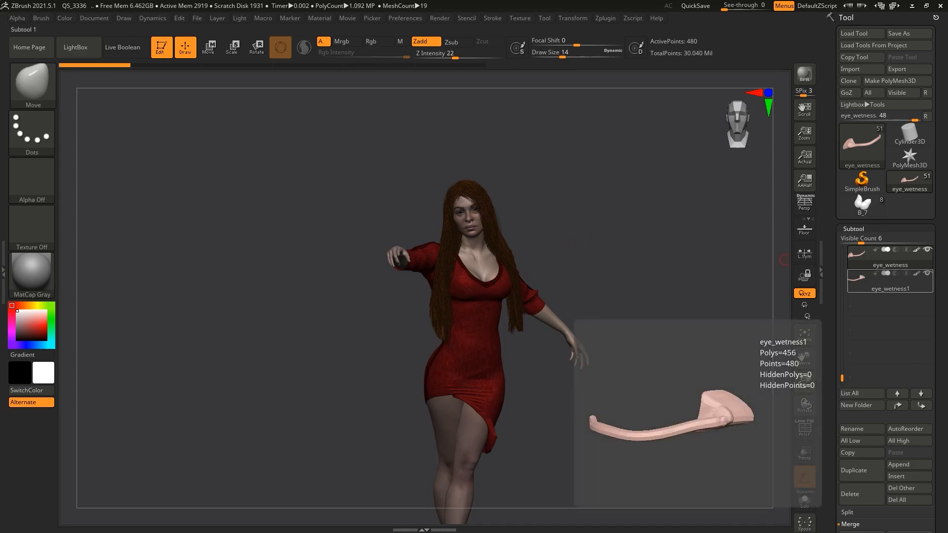
left_click_drag(672, 272, 638, 218)
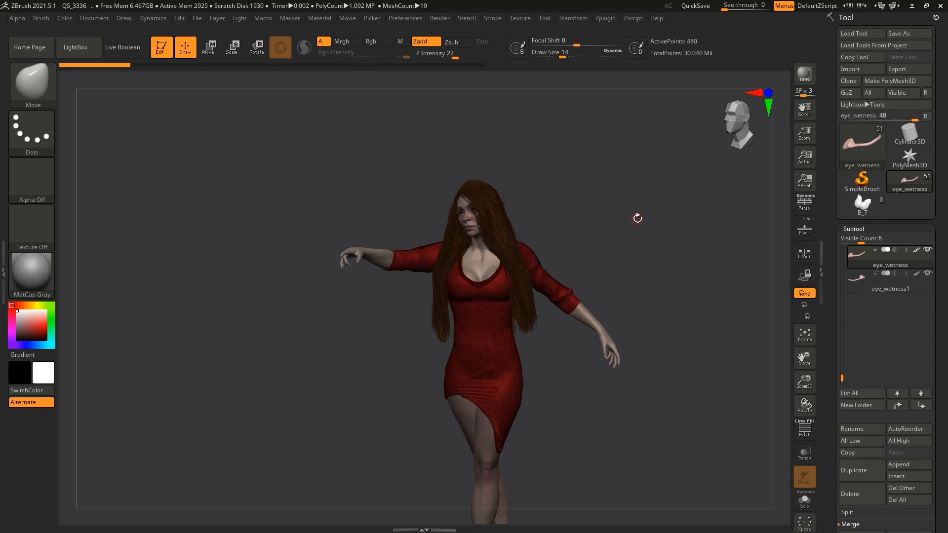
left_click_drag(643, 220, 625, 224)
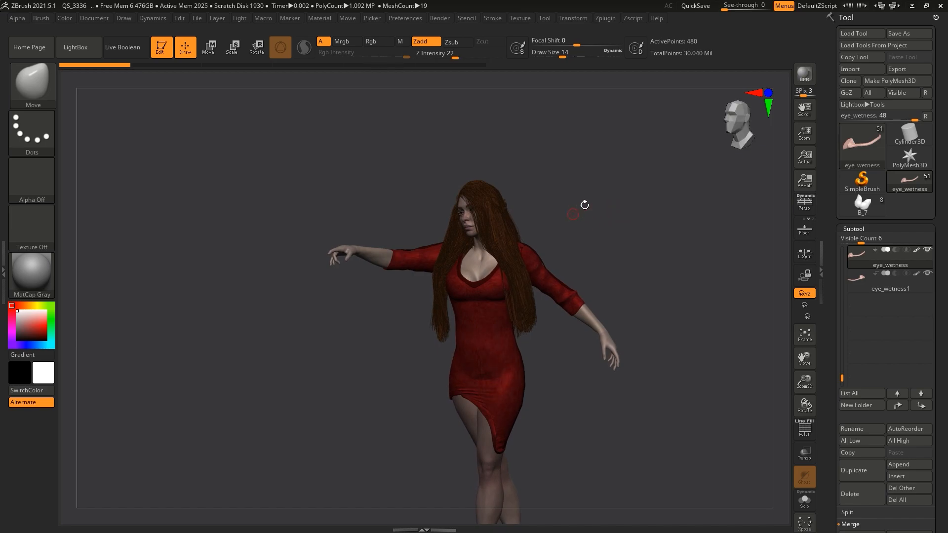
left_click_drag(548, 202, 495, 193)
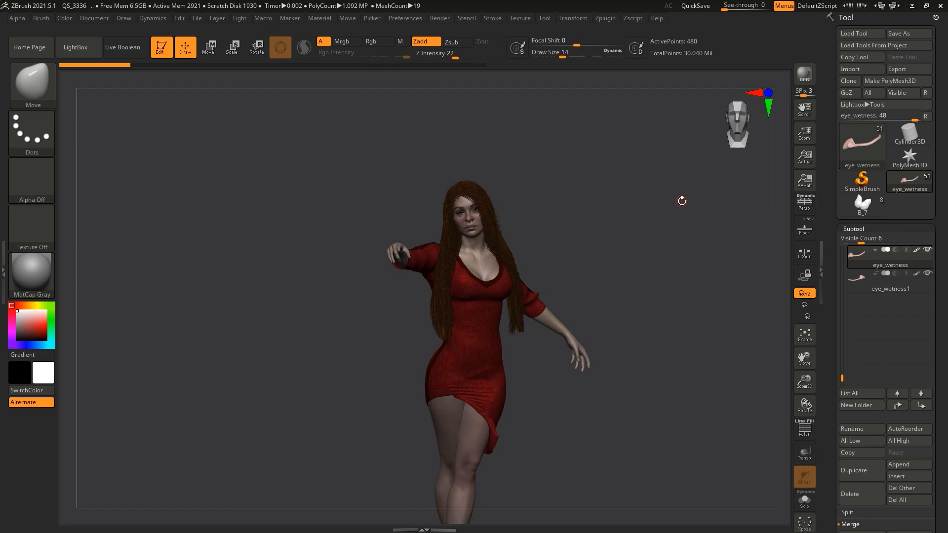
left_click_drag(686, 243, 714, 346)
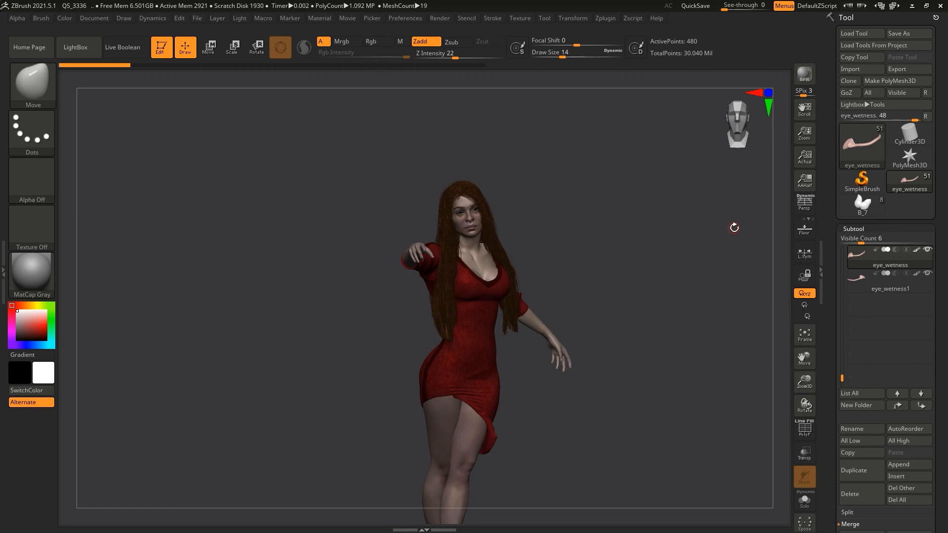
left_click_drag(647, 252, 608, 243)
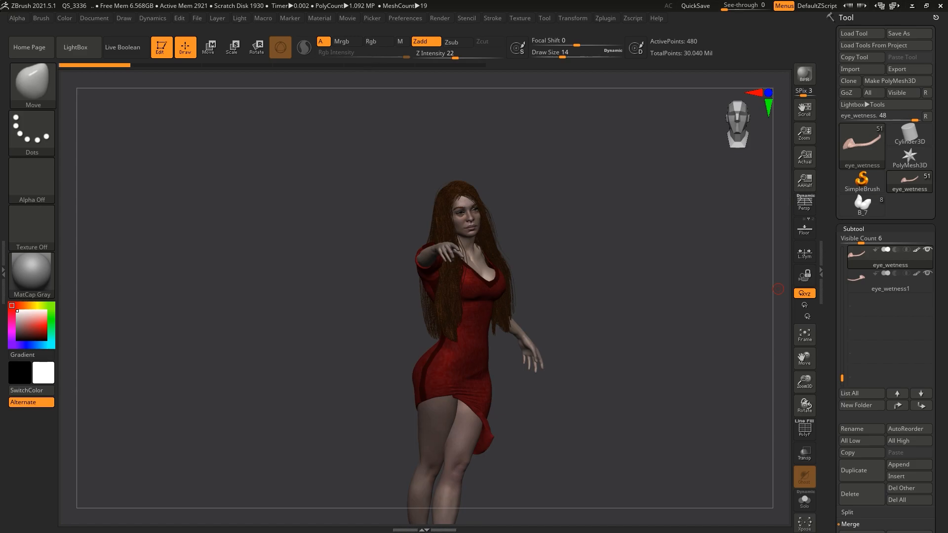
mouse_move(665, 308)
left_mouse_down()
mouse_move(609, 303)
mouse_move(657, 298)
left_mouse_up()
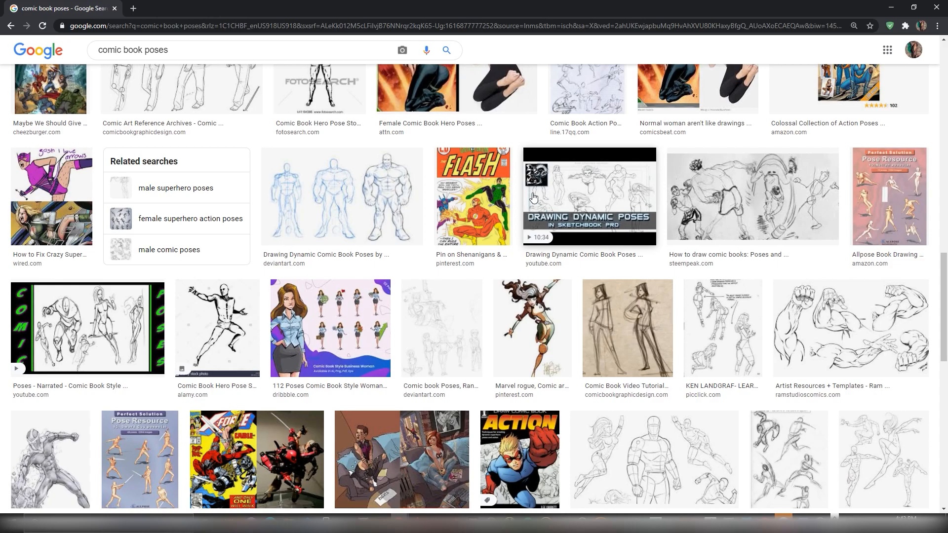
Step: In the web browser, browse the comic book pose images and look up the BBC article behind the She-Hulk and Hulk cover comparison
scroll(533, 198, "down", 5)
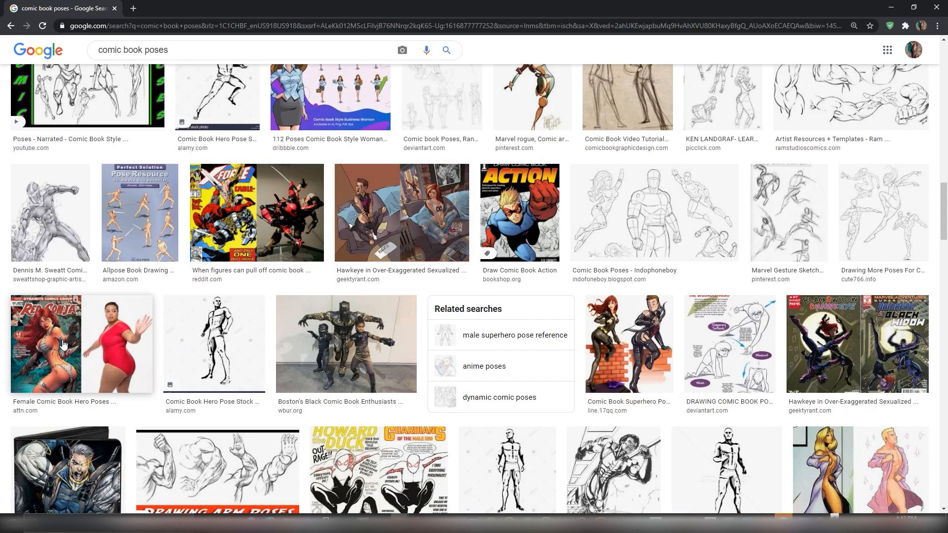
scroll(382, 198, "down", 8)
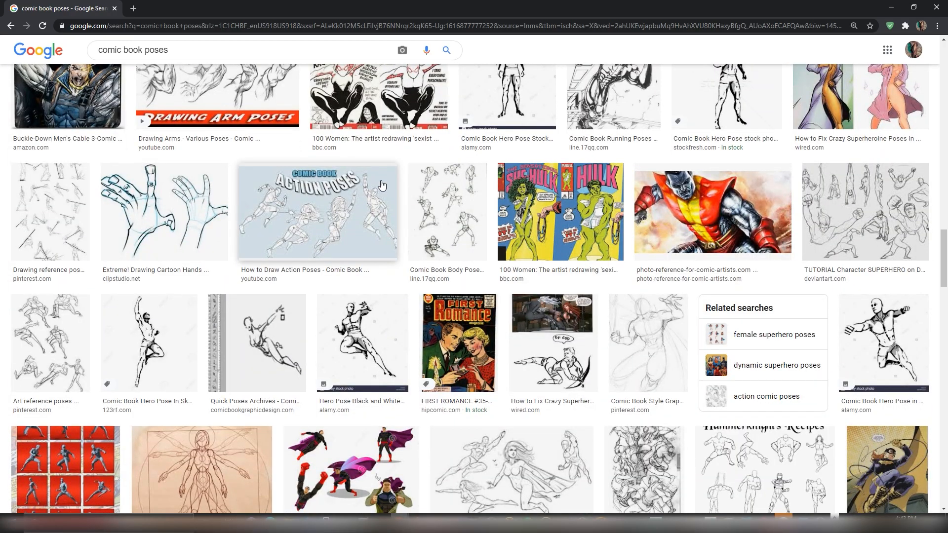
left_click(521, 205)
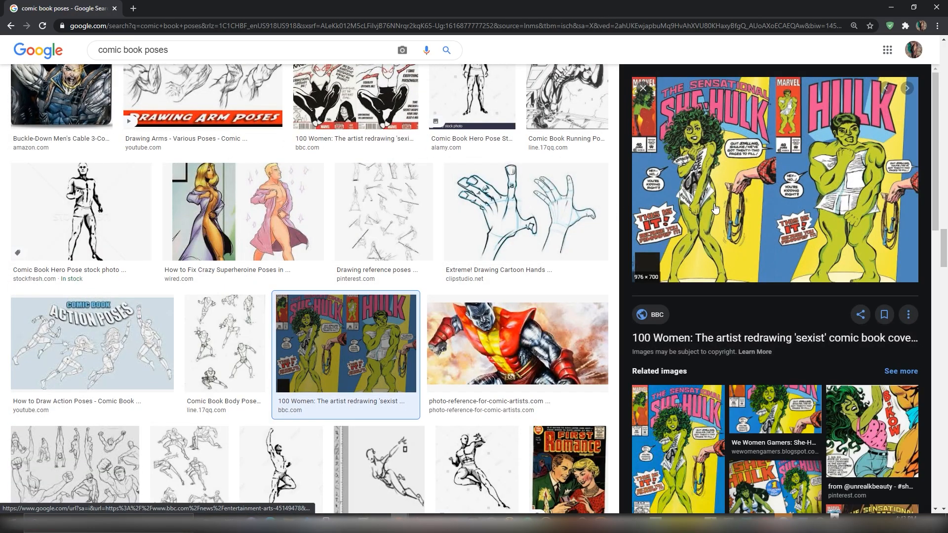
left_click(730, 201)
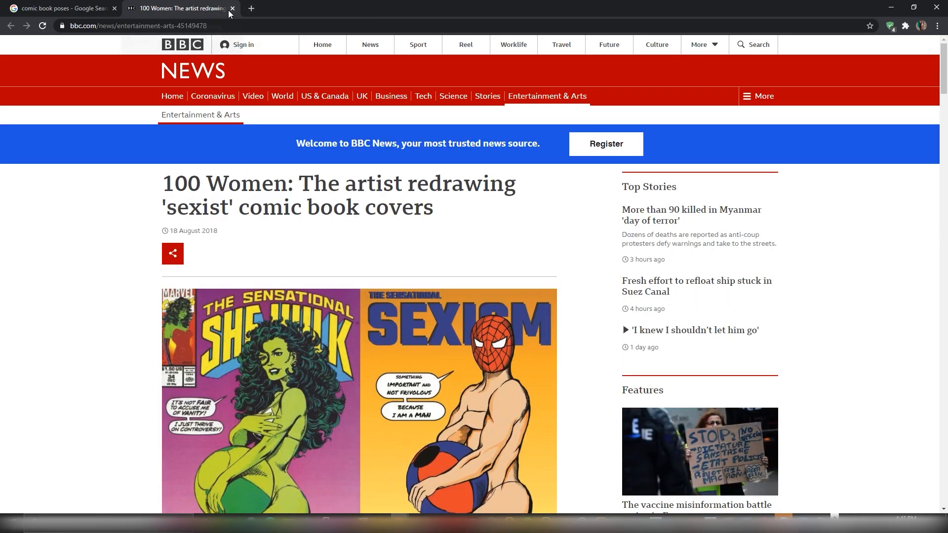
left_click(232, 9)
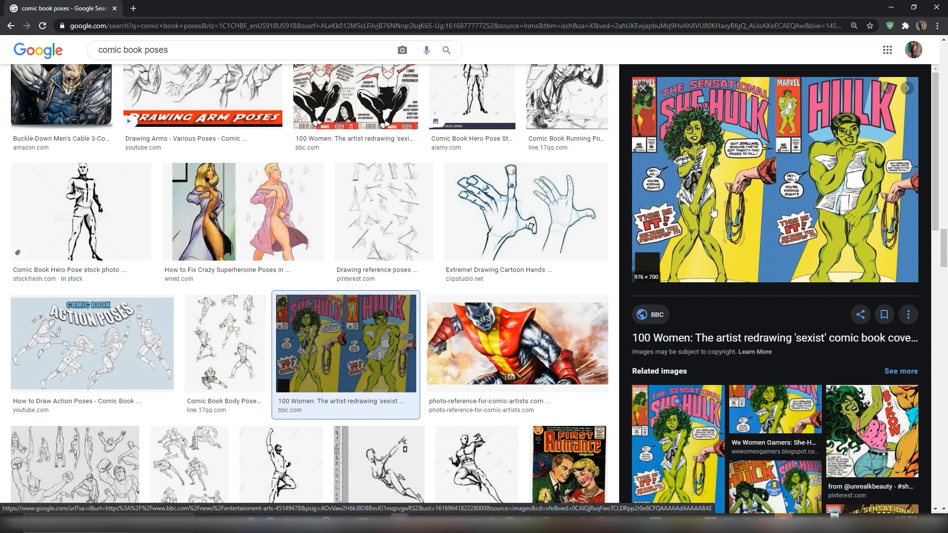
Step: Browse the related She-Hulk covers and preview the full-length comic panel of her standing in the alley
scroll(713, 212, "down", 2)
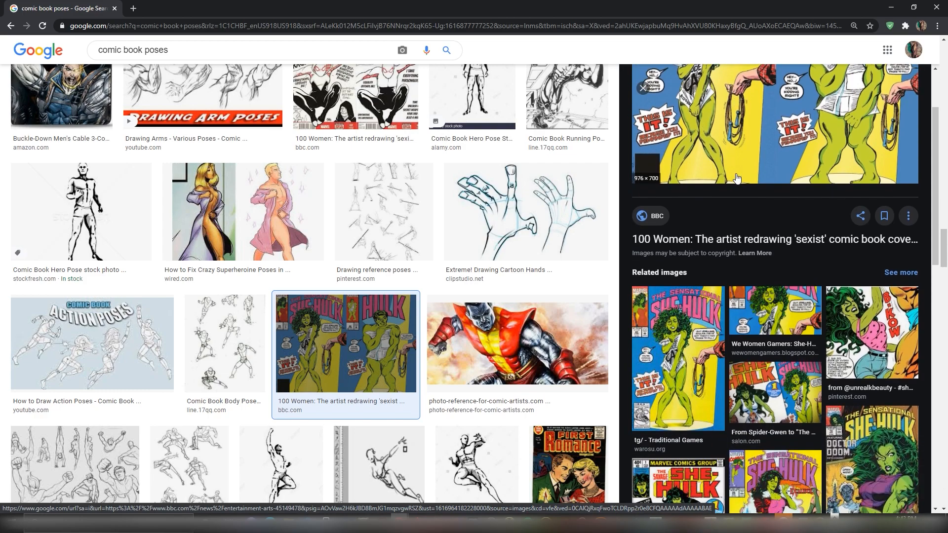
scroll(736, 179, "down", 2)
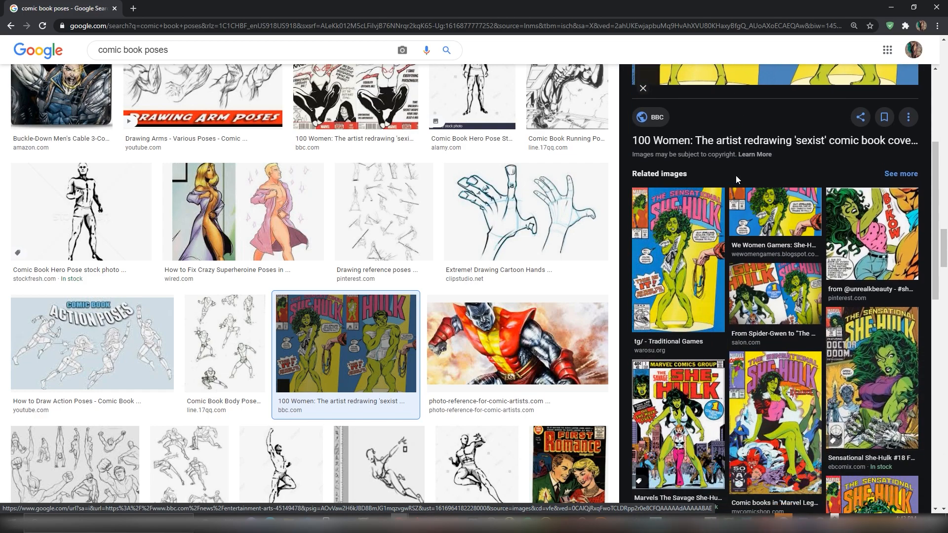
scroll(735, 176, "down", 4)
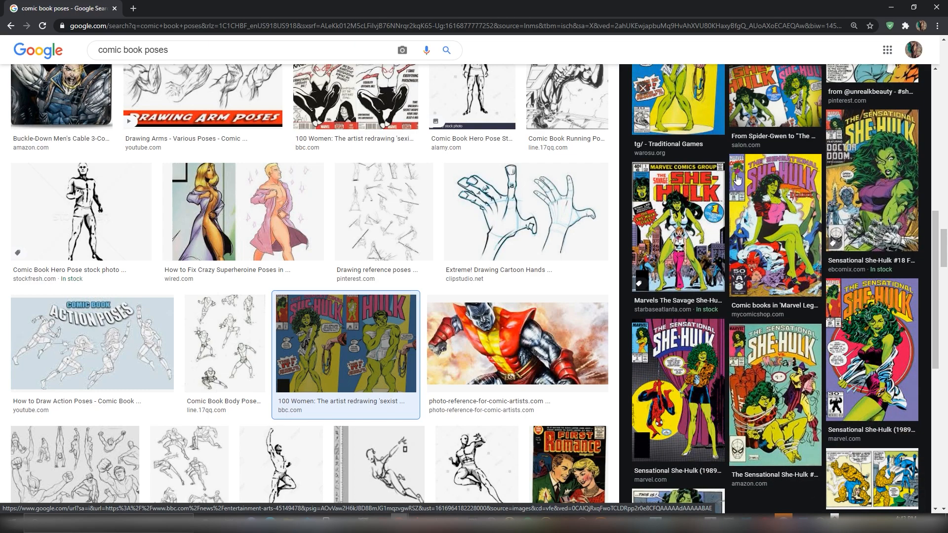
scroll(737, 179, "down", 3)
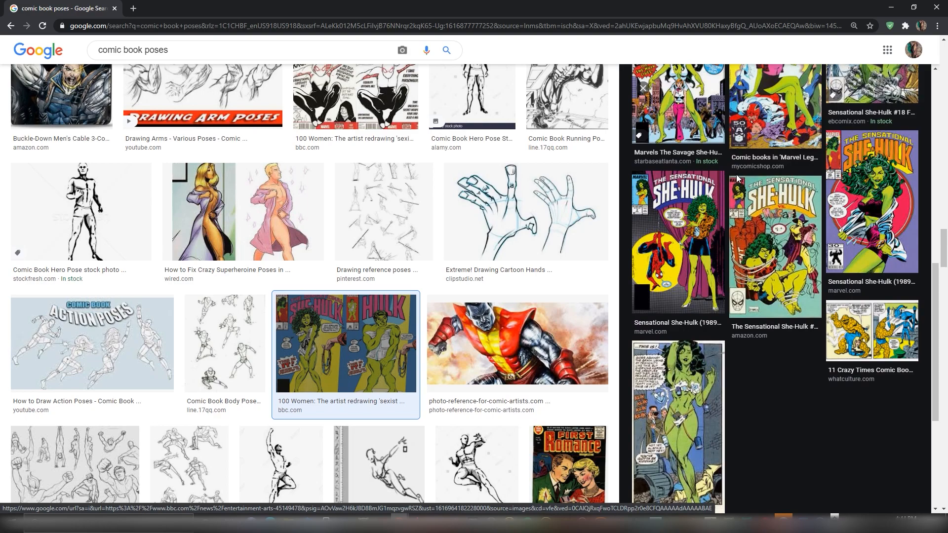
left_click(706, 363)
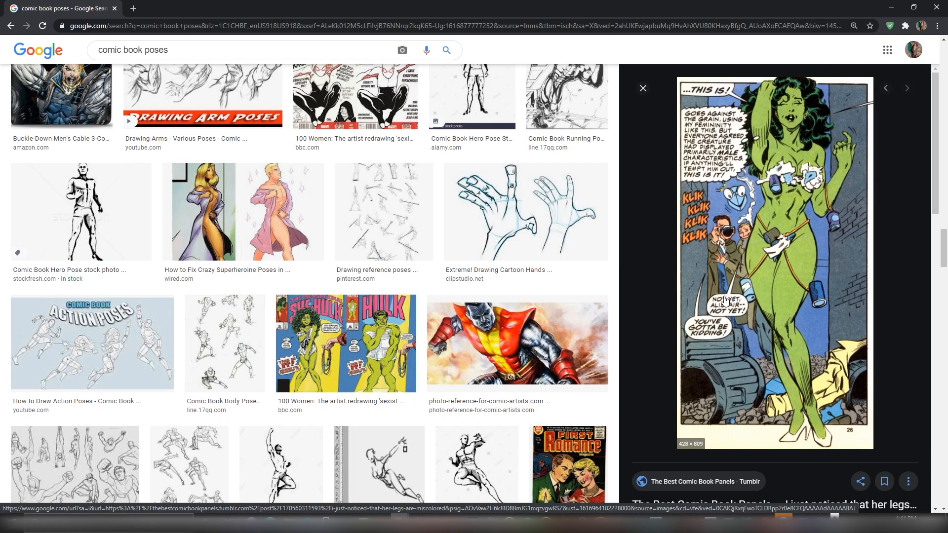
scroll(724, 299, "down", 2)
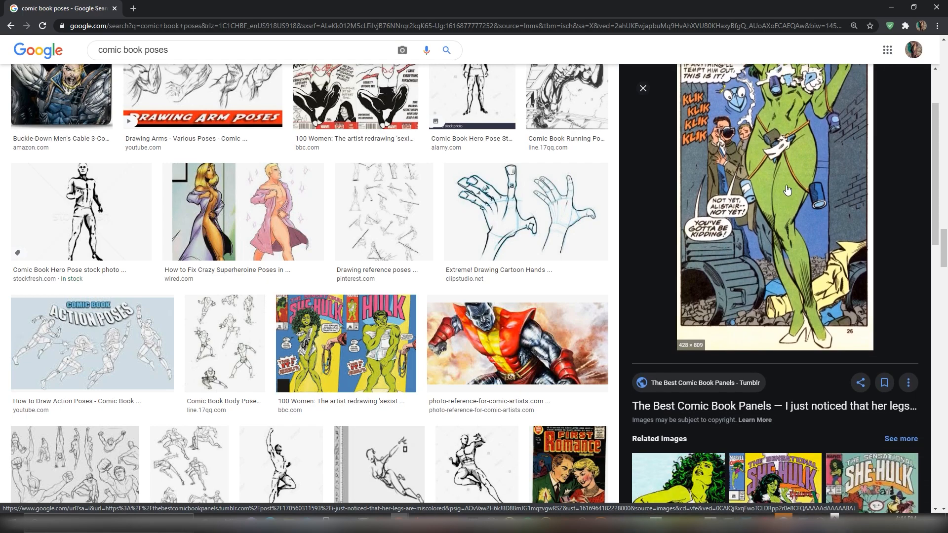
scroll(784, 186, "up", 1)
scroll(783, 183, "up", 1)
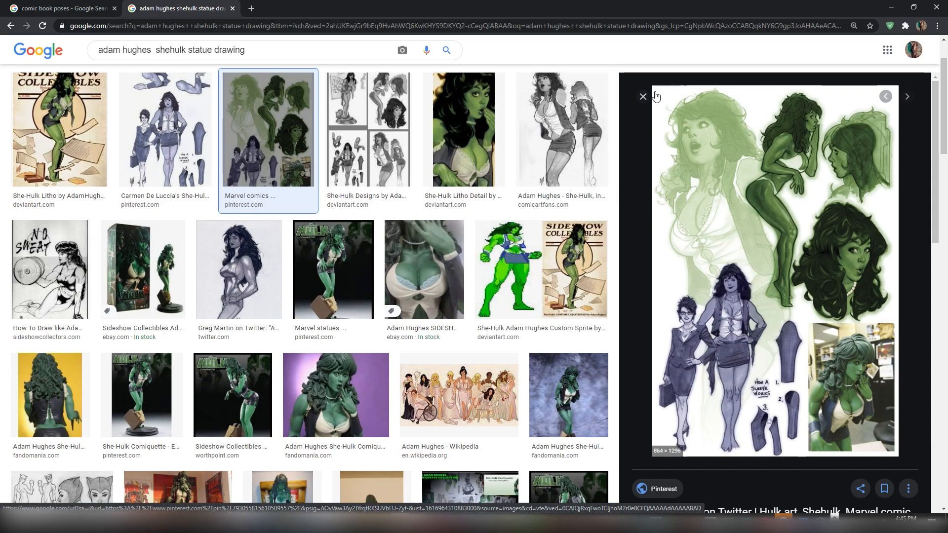
Step: Compare the black-and-white She-Hulk front and back sketch with the Sideshow Collectibles statue photo
left_click(575, 125)
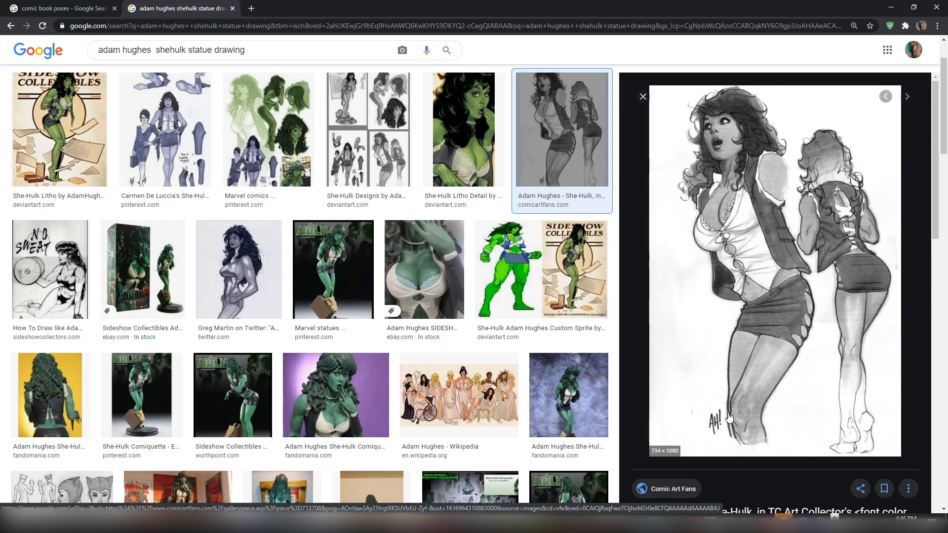
left_click(230, 394)
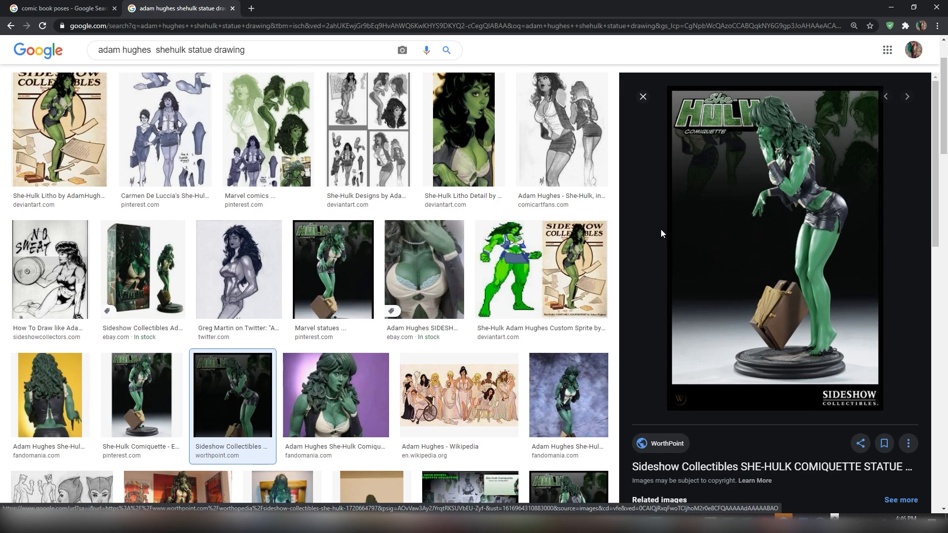
left_click(536, 121)
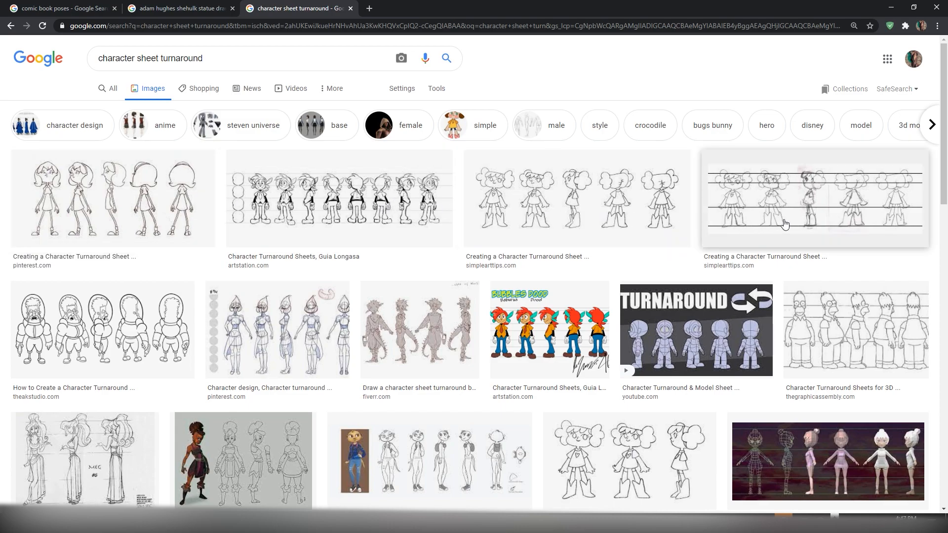
Step: Preview the Homer turnaround sheet and the wireframe-to-shaded 3D character turnaround among the character sheet images
left_click(834, 341)
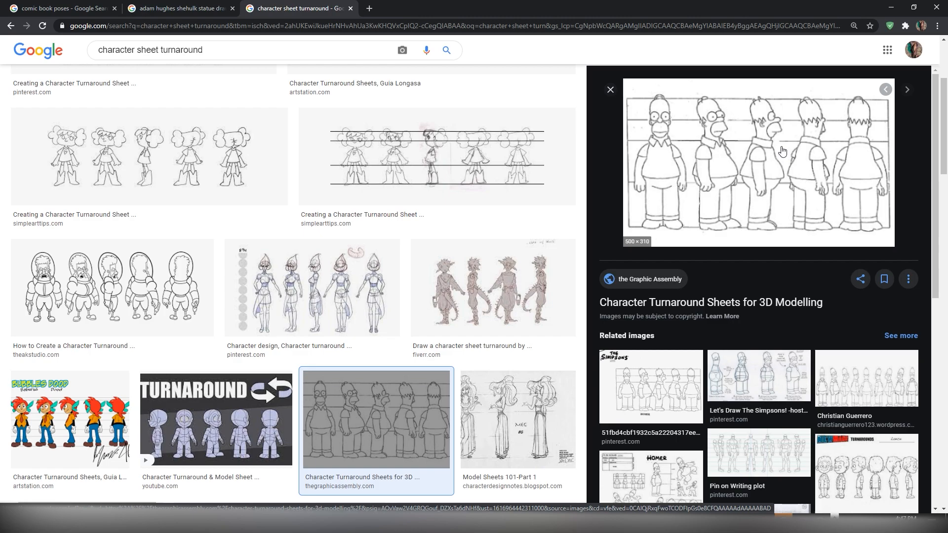
scroll(441, 341, "down", 5)
scroll(441, 340, "down", 3)
left_click(158, 346)
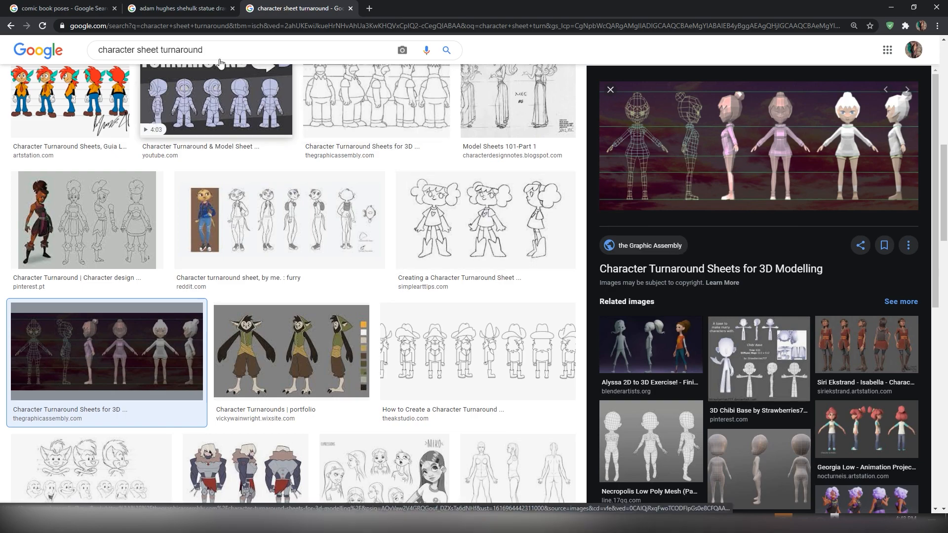
Step: Return to the She-Hulk statue drawing results and browse the further sketches and statue photos
left_click(192, 12)
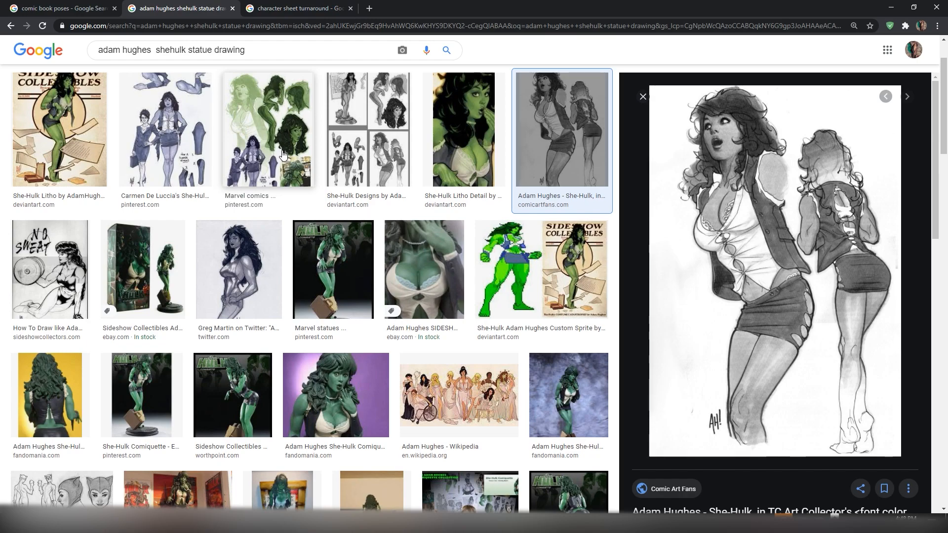
scroll(285, 160, "down", 2)
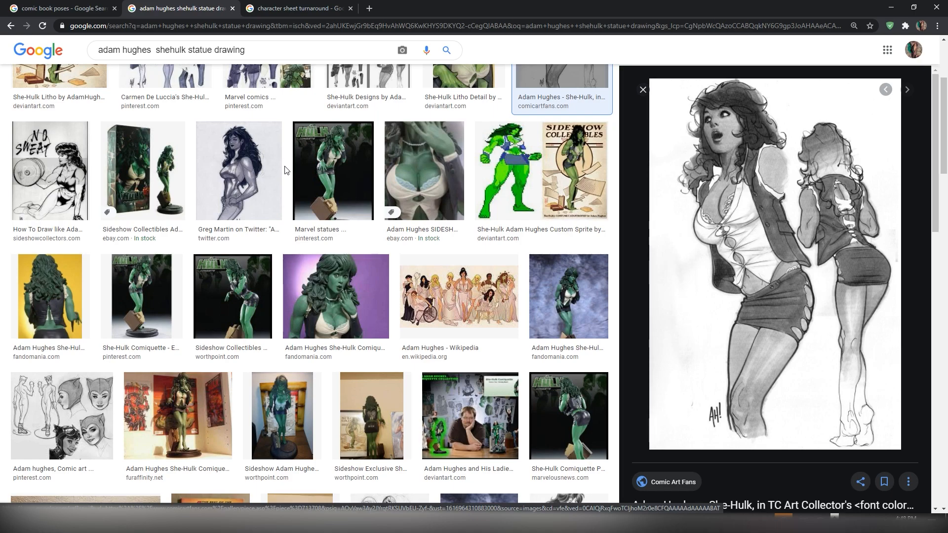
scroll(284, 170, "down", 5)
scroll(284, 170, "up", 4)
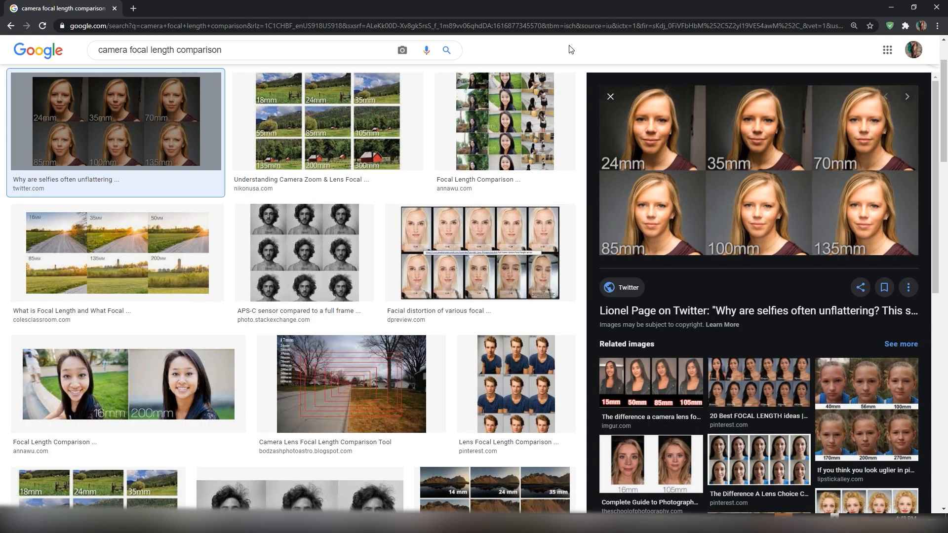
Step: Compare the headshot distortion chart and the 24mm to 135mm portrait grid in the camera focal length results
left_click(496, 237)
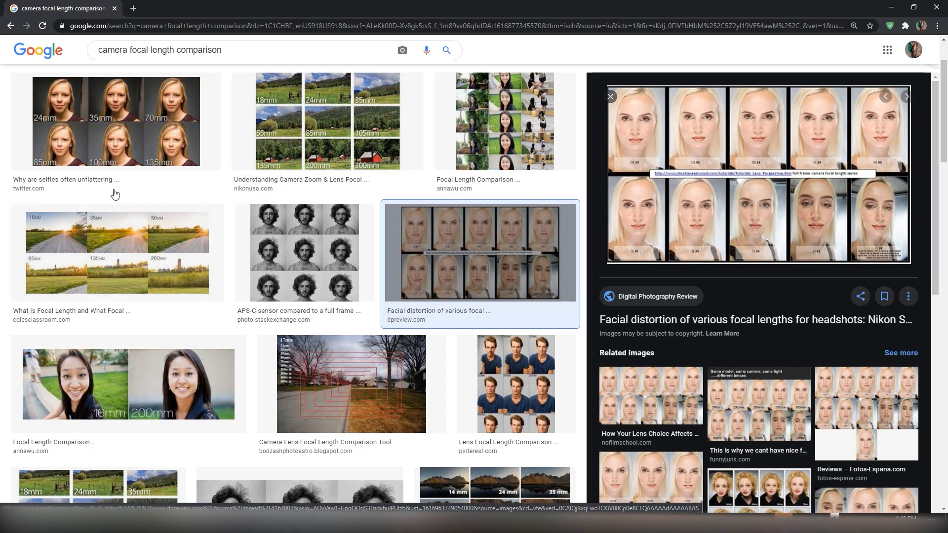
left_click(115, 148)
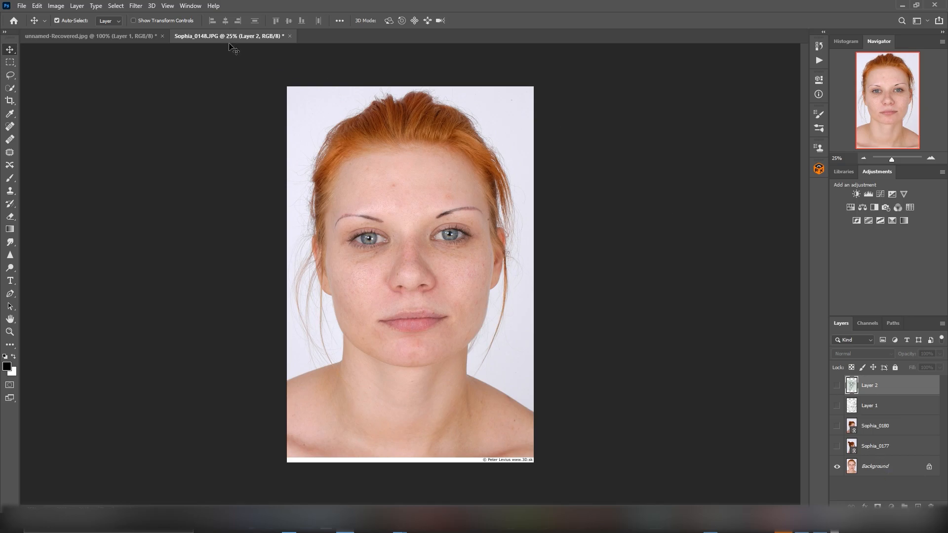
Step: In Photoshop, display the rulers around the portrait and toggle the reference layer directly above Background to check it
left_click(167, 6)
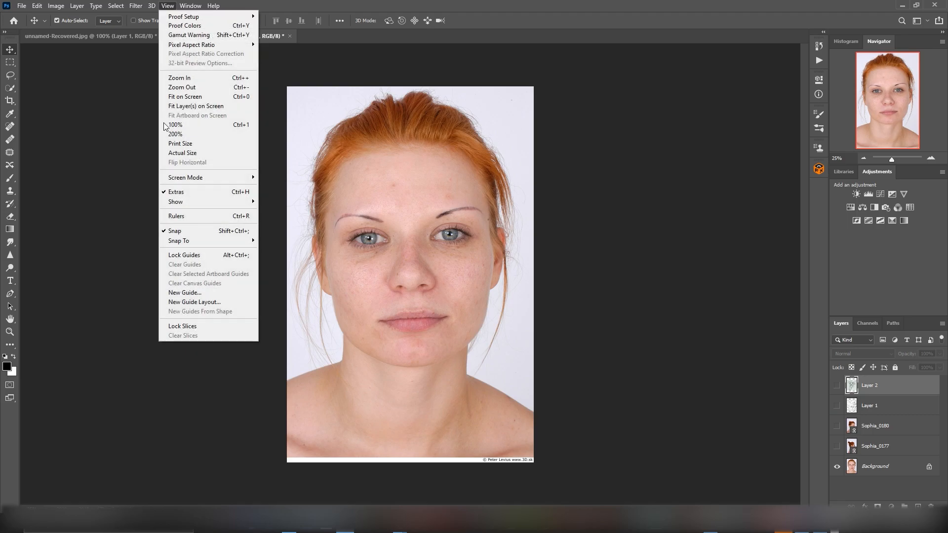
left_click(203, 217)
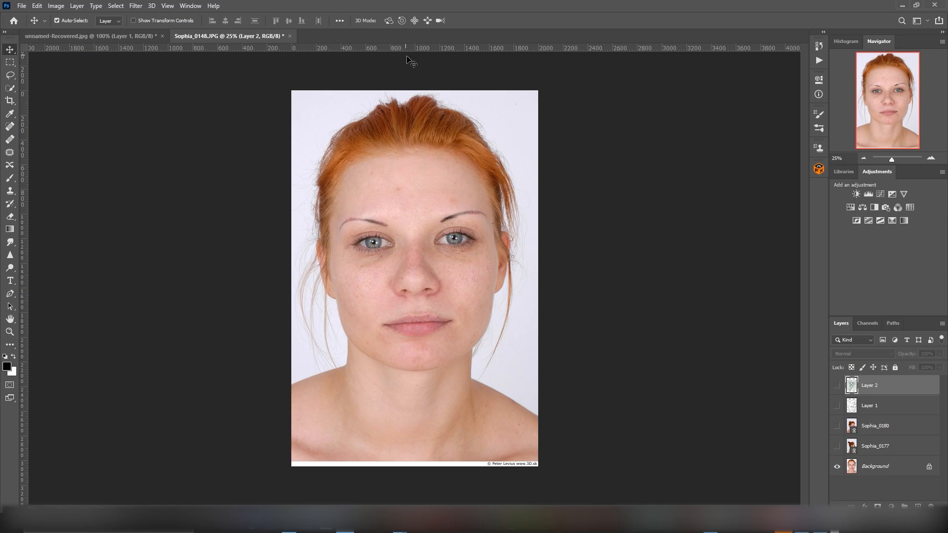
left_click(840, 447)
left_click(839, 447)
left_click(459, 177)
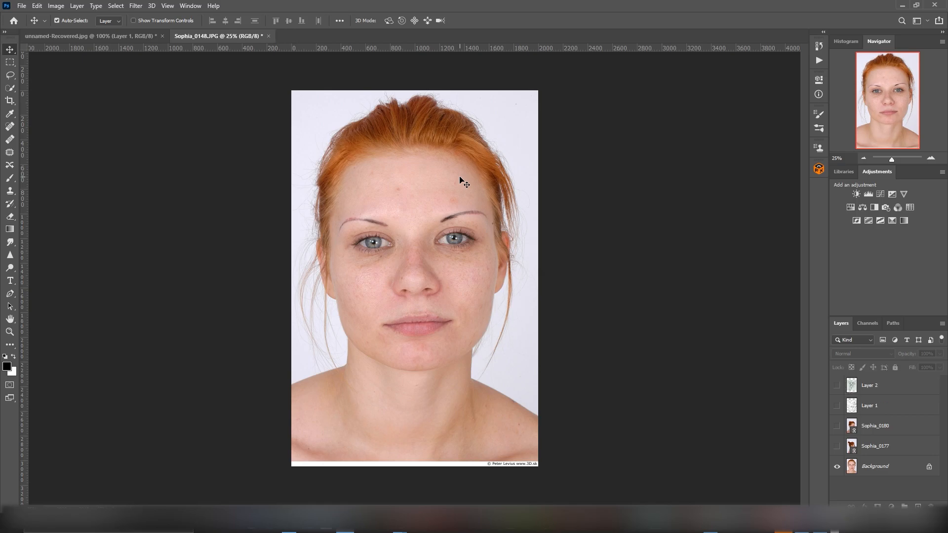
Step: Duplicate the Background layer and hide the original
left_click(894, 475)
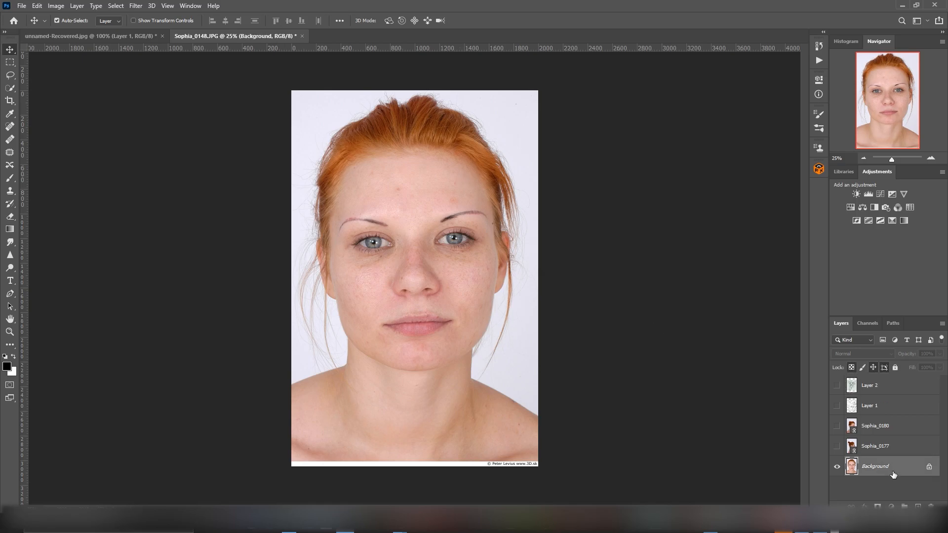
key("ctrl+j")
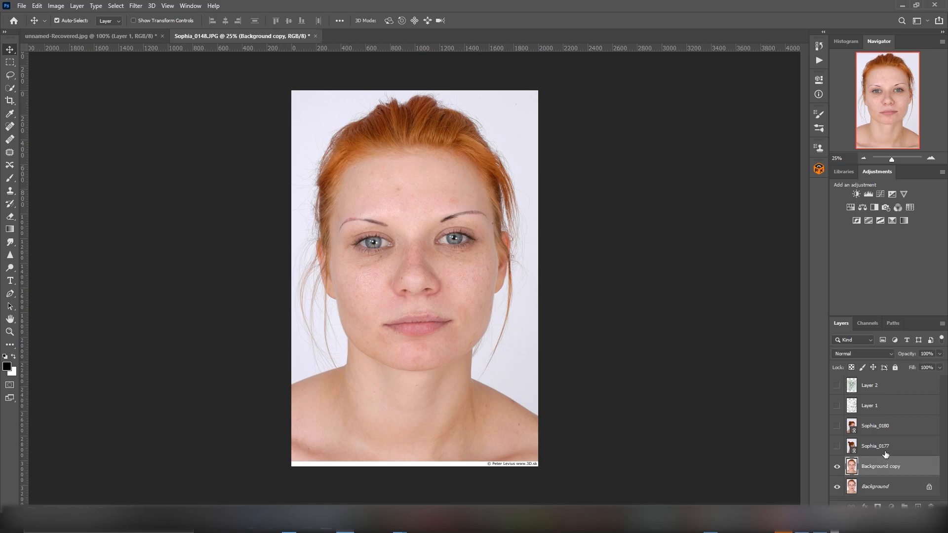
left_click(838, 487)
Step: Place a vertical guide down the middle of the face and rotate the Background copy 1.11° to straighten the portrait
left_click_drag(31, 215, 413, 222)
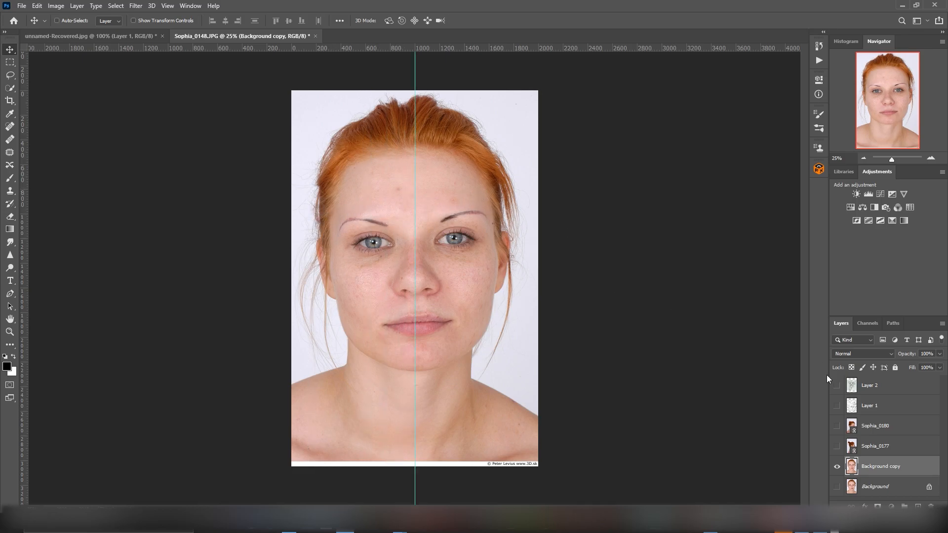
key("ctrl+t")
left_click_drag(547, 78, 556, 82)
left_click_drag(463, 152, 464, 152)
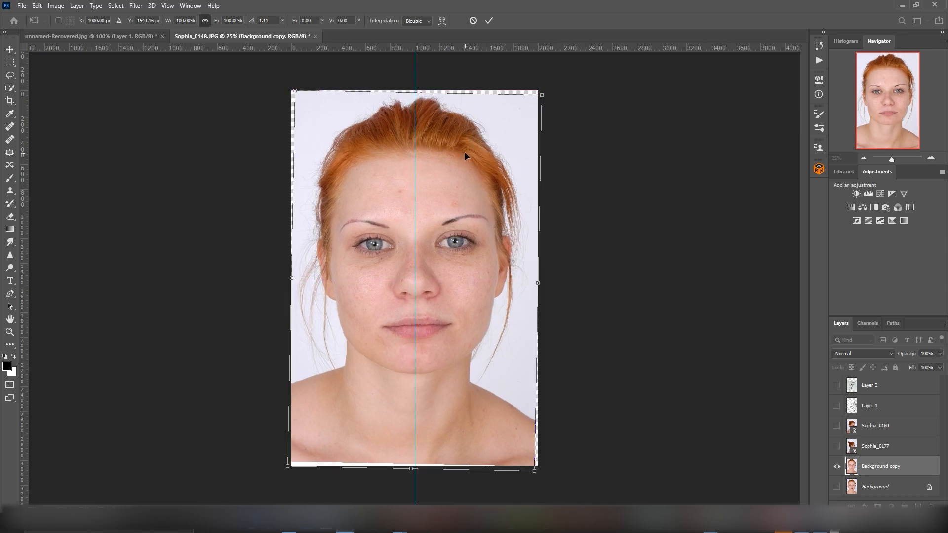
left_click(9, 50)
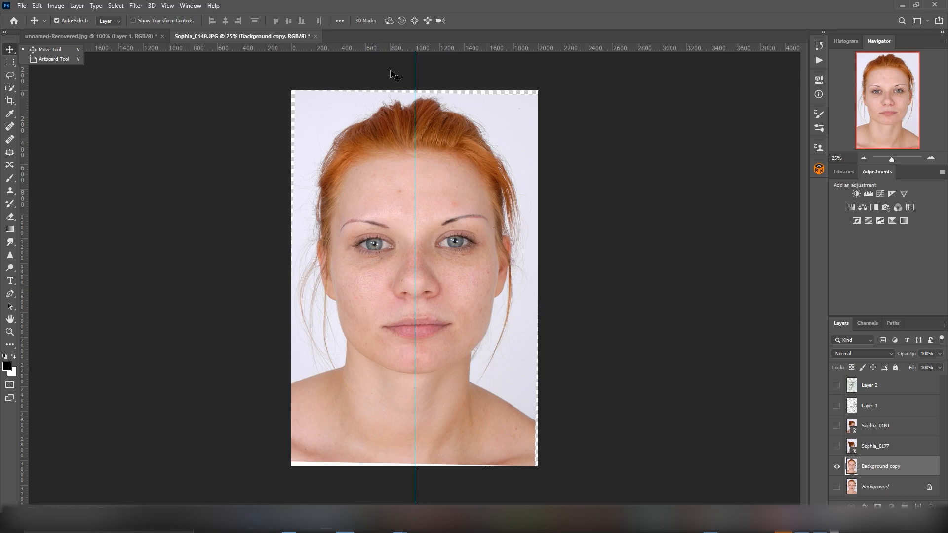
Step: Place horizontal guides across the front portrait at the eyes, base of the nose, upper lip and chin
left_click_drag(390, 48, 399, 243)
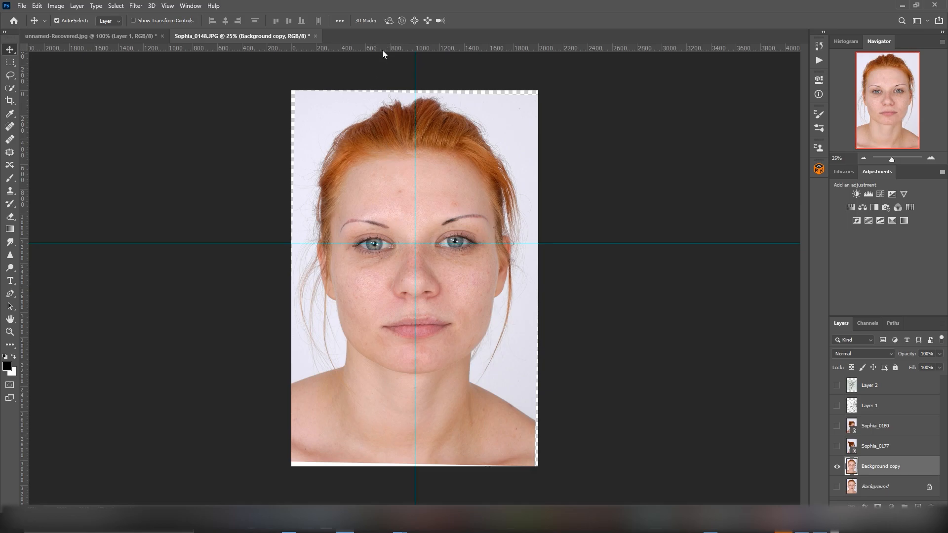
left_click_drag(382, 49, 392, 294)
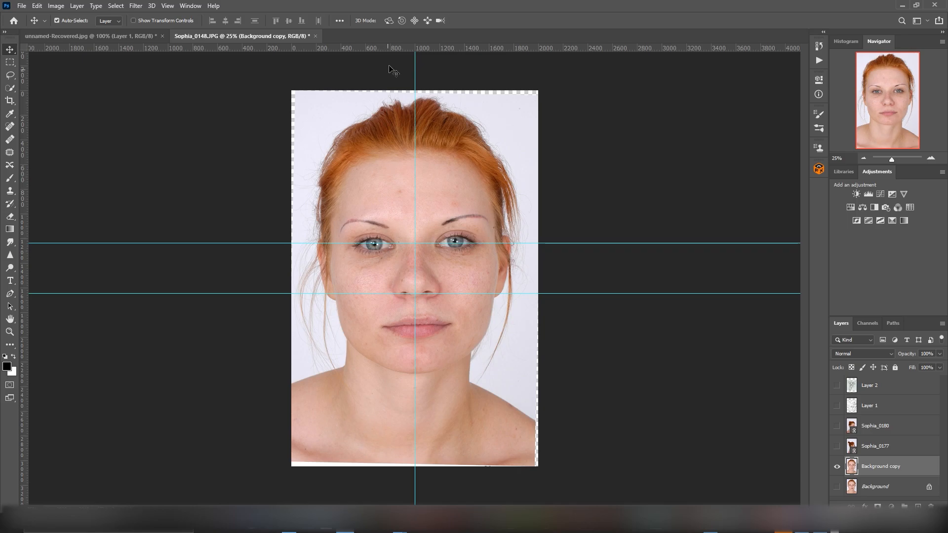
left_click_drag(392, 48, 400, 325)
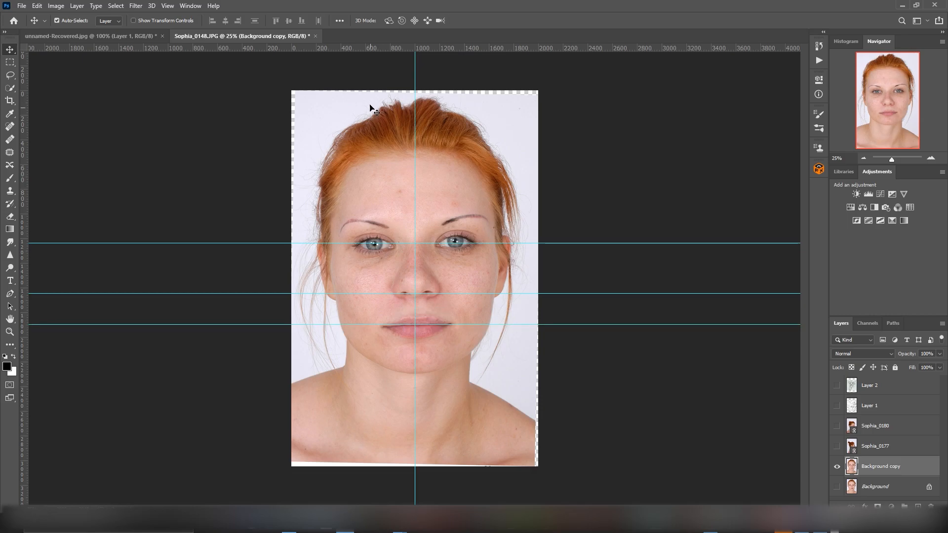
left_click_drag(370, 49, 378, 374)
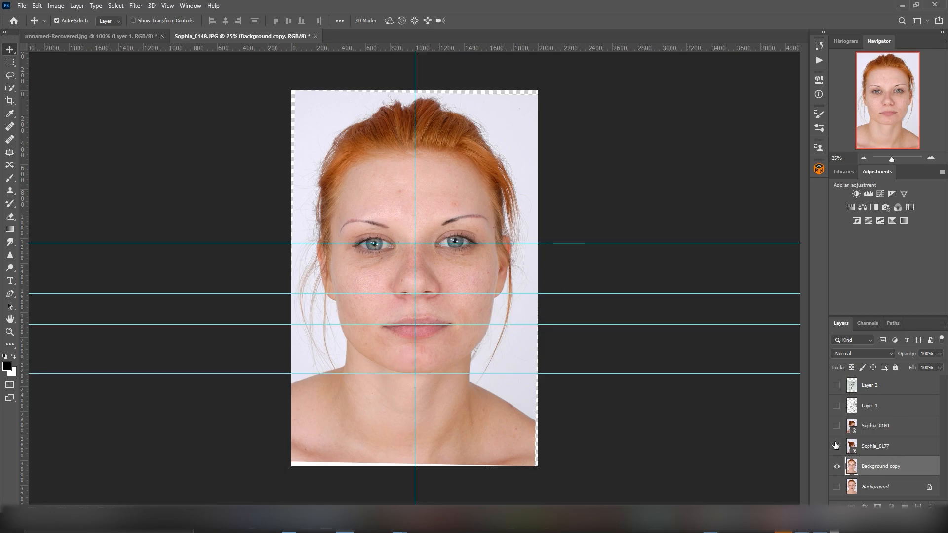
Step: Show the Sophia_0177 profile layer and extend the canvas to the right with the Crop tool to make room beside the portrait
left_click(838, 446)
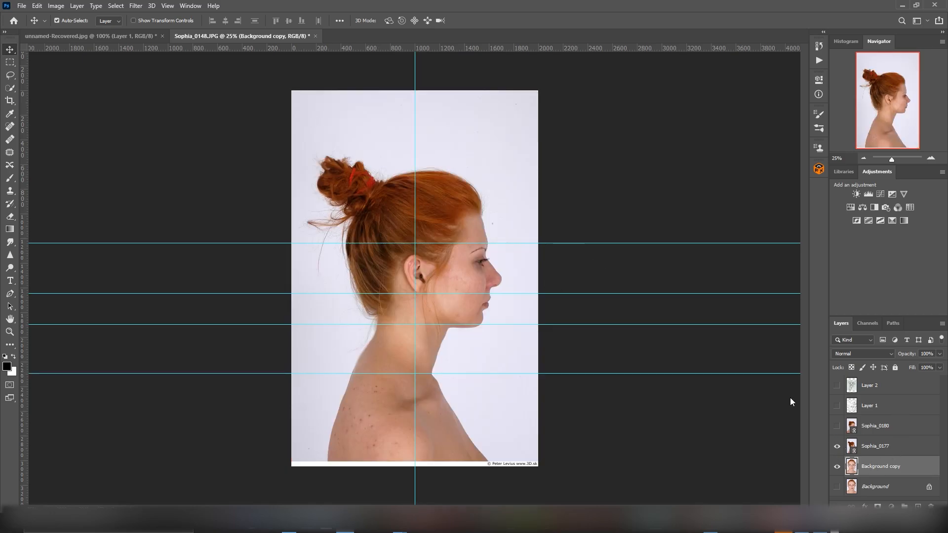
left_click(10, 101)
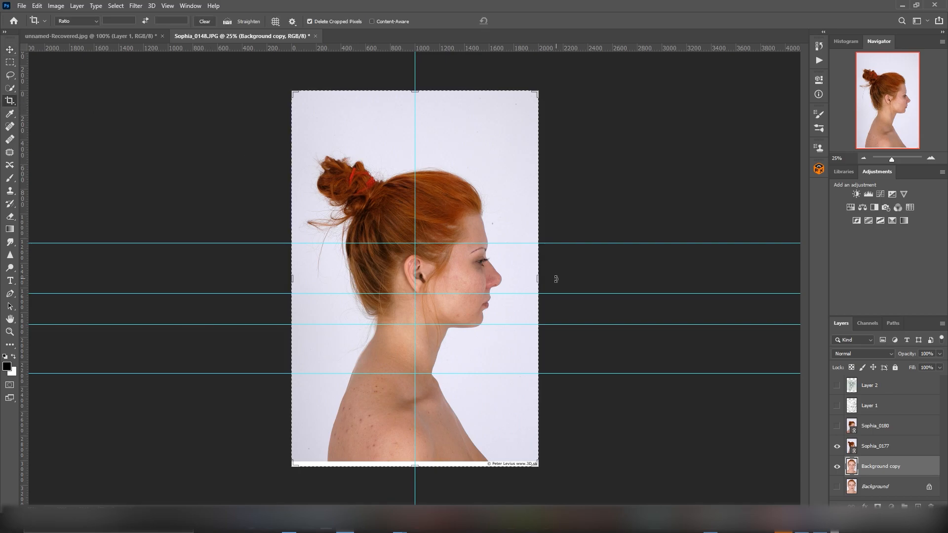
left_click_drag(539, 279, 639, 275)
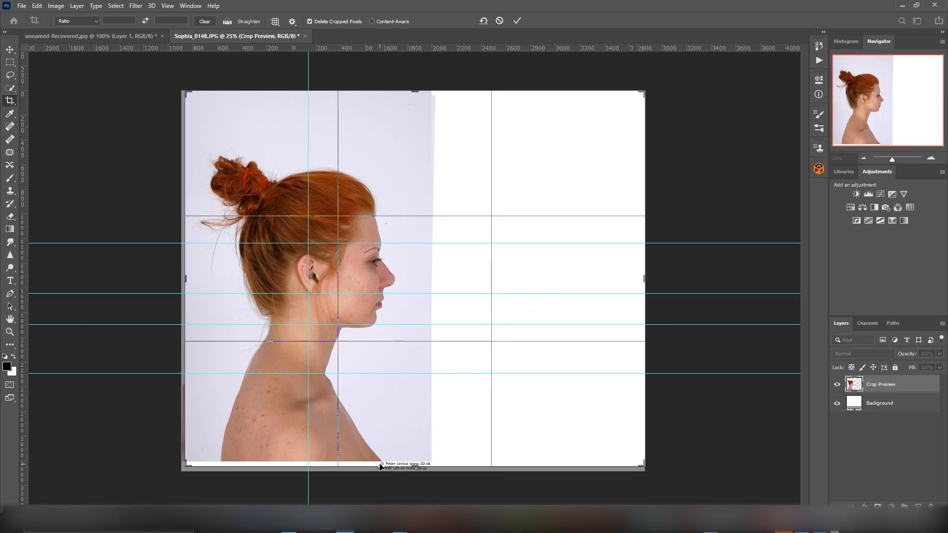
left_click(10, 49)
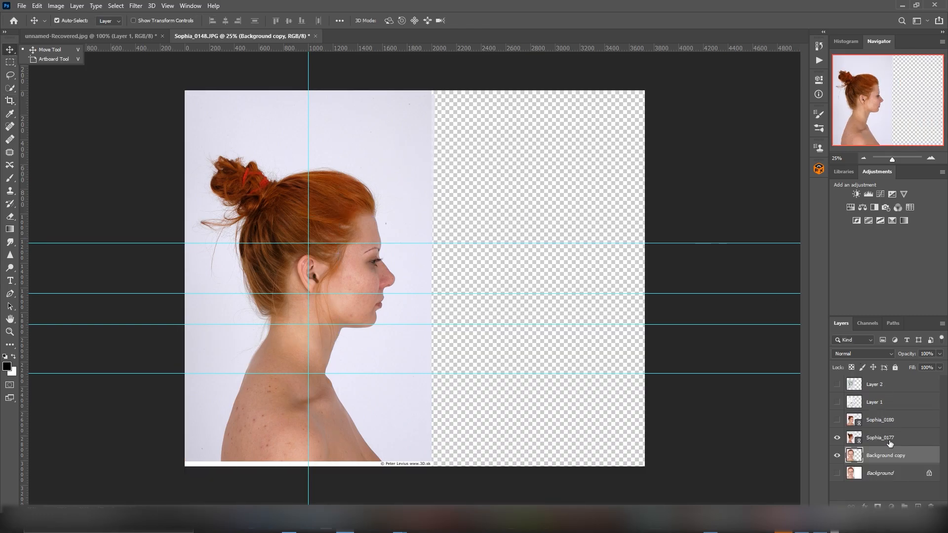
Step: Shift the Sophia_0177 profile to the right of the front portrait and scale it to 136.90%
left_click(876, 437)
left_click_drag(393, 184, 519, 186)
key("ctrl+t")
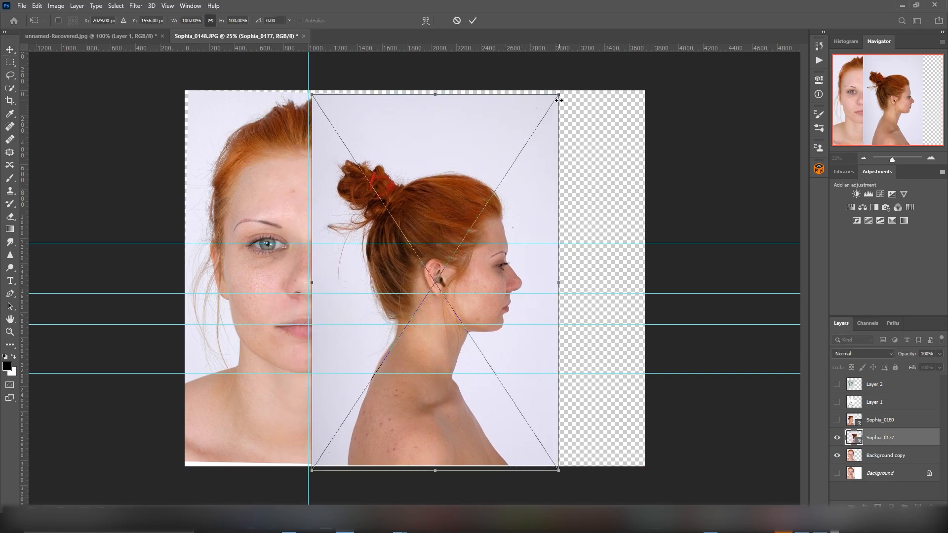
left_click_drag(559, 96, 605, 25, "alt")
left_click_drag(483, 168, 576, 173)
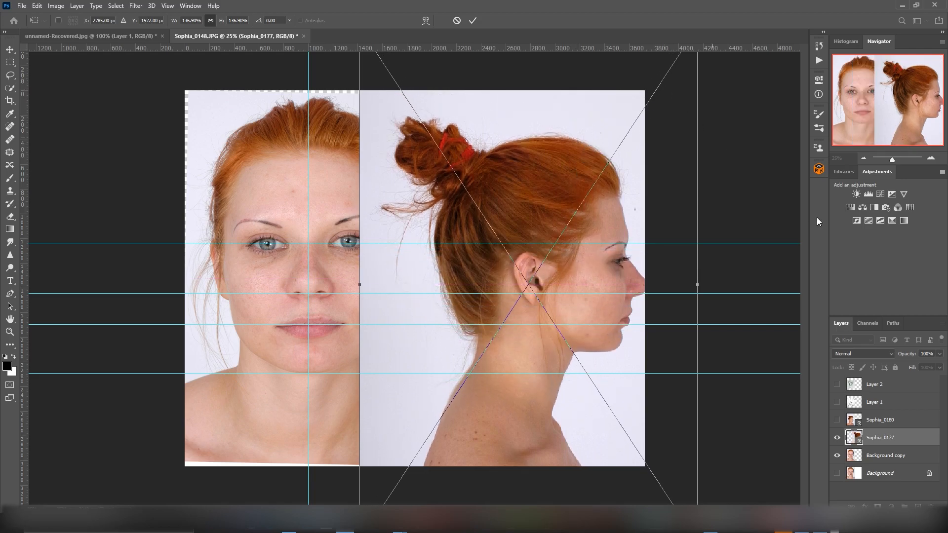
Step: Enlarge the Sophia_0177 profile further and reposition it so its eye, nose, mouth and chin line up with the horizontal guides
left_click_drag(887, 159, 888, 159)
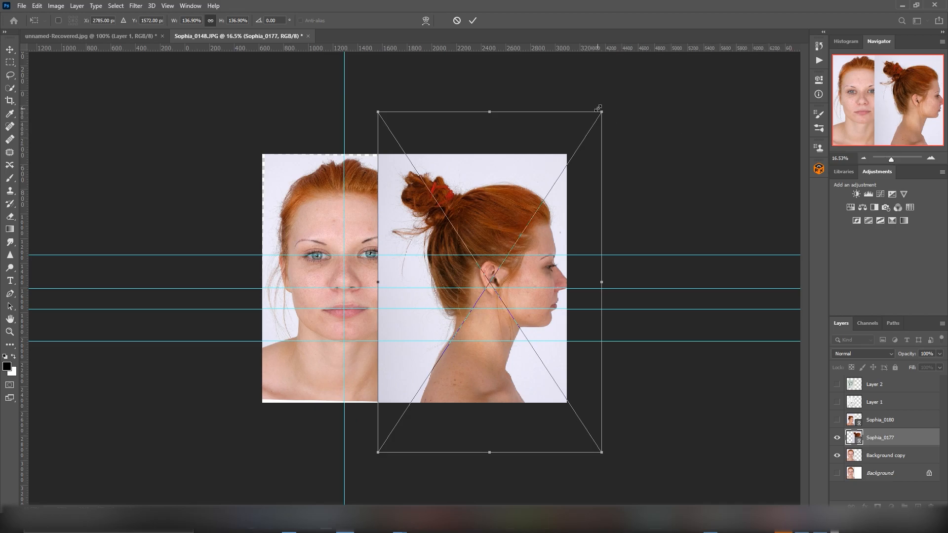
left_click_drag(602, 110, 630, 68, "alt")
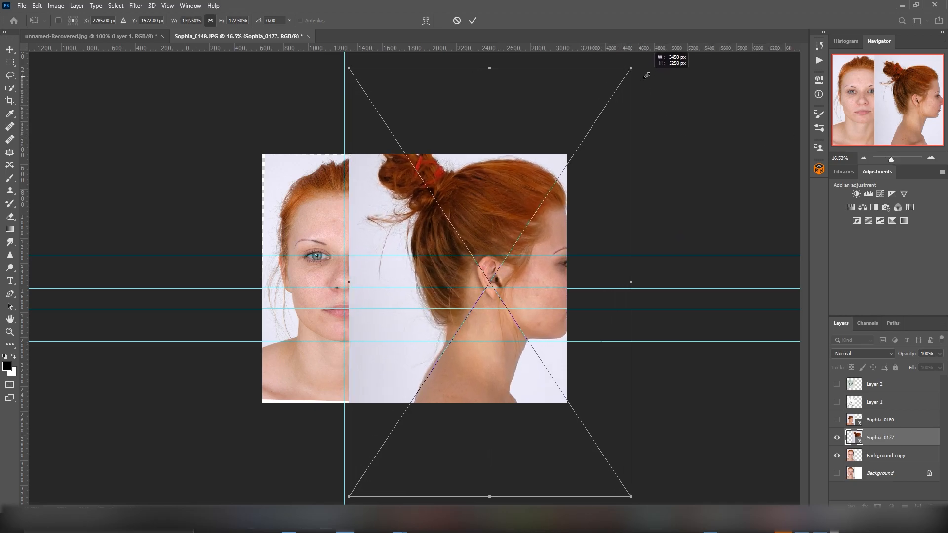
left_click_drag(519, 139, 498, 142)
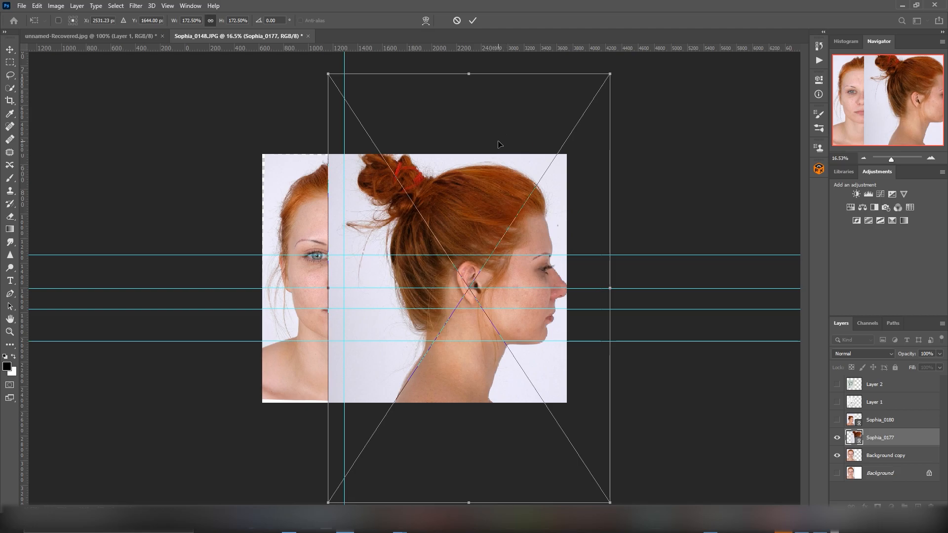
left_click_drag(475, 194, 470, 191)
left_click_drag(605, 75, 630, 70, "alt")
left_click_drag(483, 195, 483, 188)
key("Return")
Step: Widen the canvas further on the right side and move the enlarged profile over until the whole front face is uncovered
left_click(10, 100)
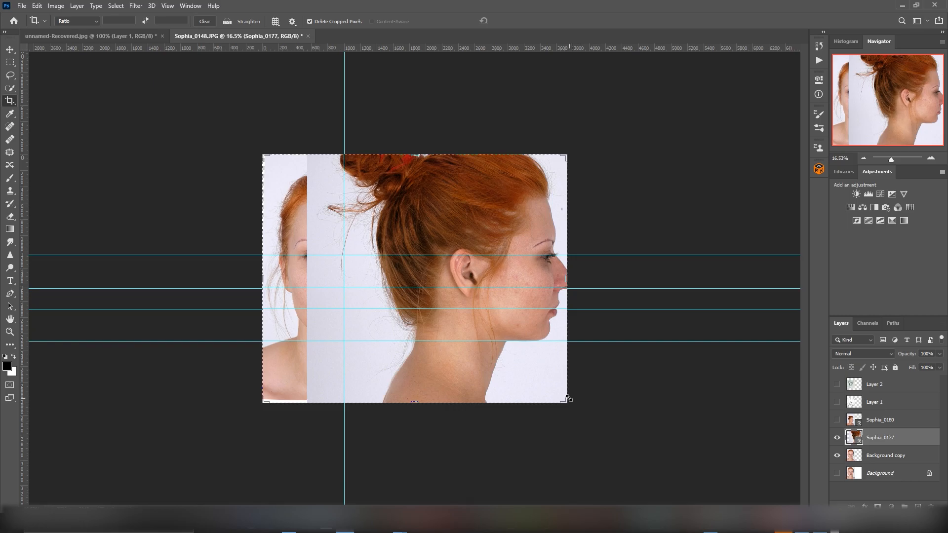
left_click_drag(566, 279, 625, 270)
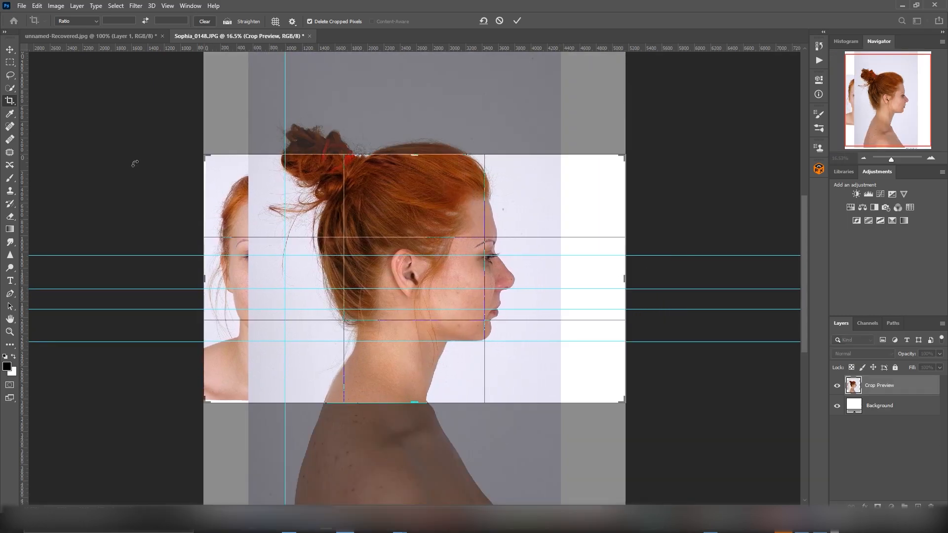
left_click(13, 52)
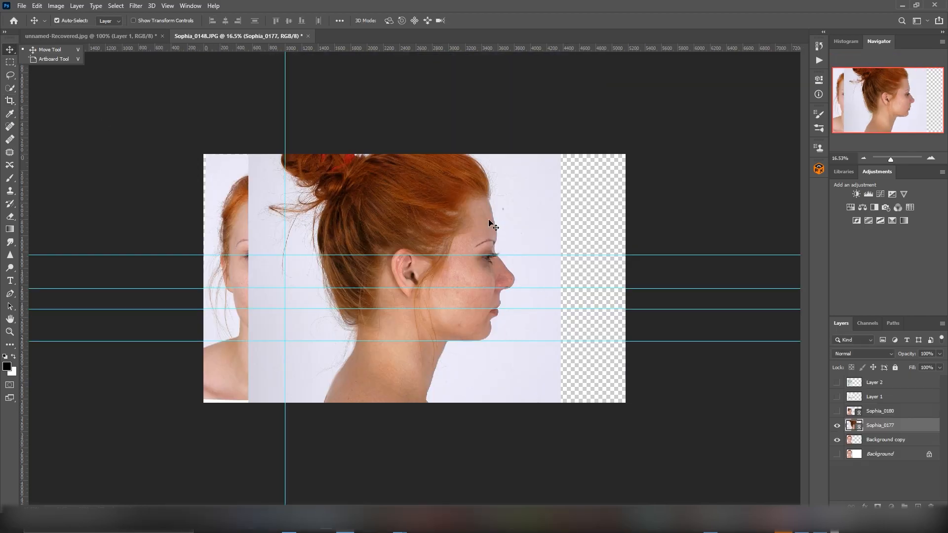
left_click_drag(438, 212, 543, 206)
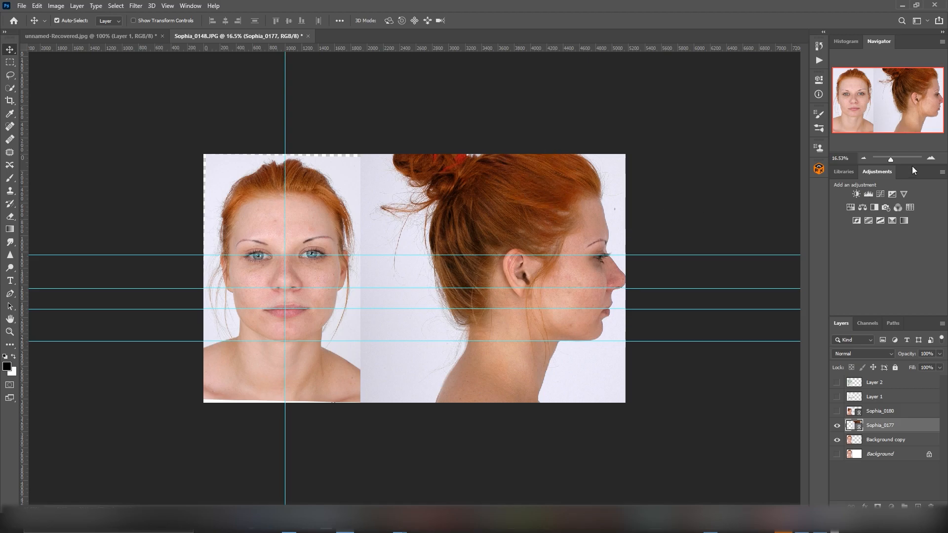
Step: Select the Brush tool and add a new empty layer above Sophia_0177 for sketching over the profile
left_click(896, 159)
left_click_drag(897, 159, 893, 160)
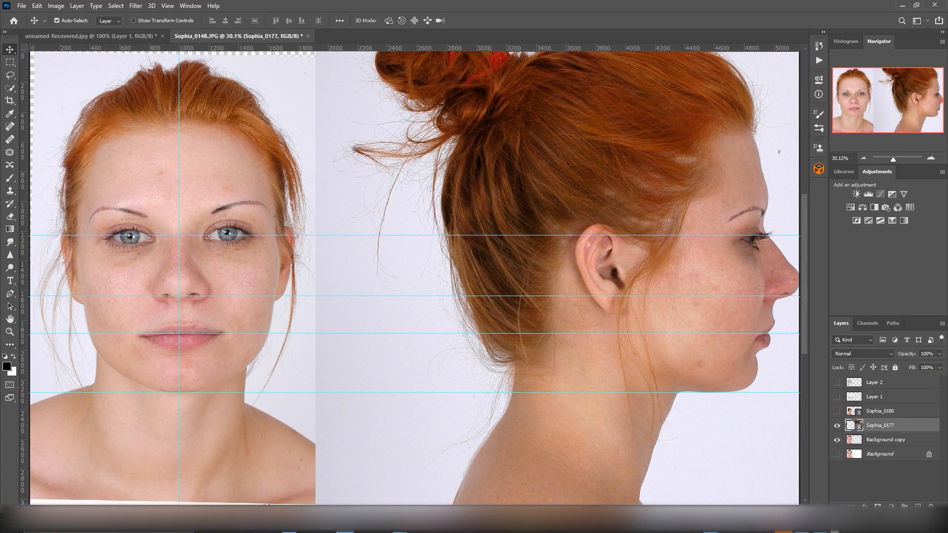
scroll(415, 279, "down", 5, "ctrl")
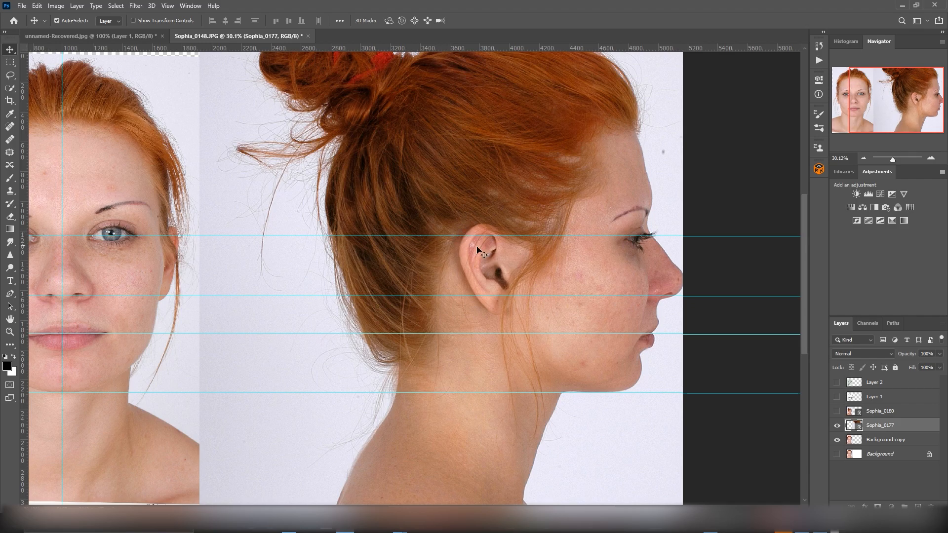
left_click_drag(580, 509, 539, 509)
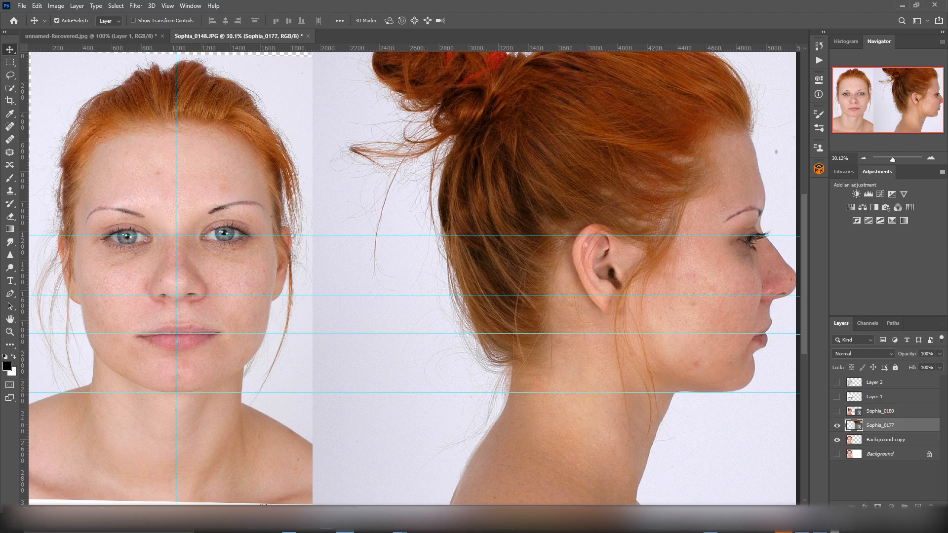
scroll(613, 398, "right", 3)
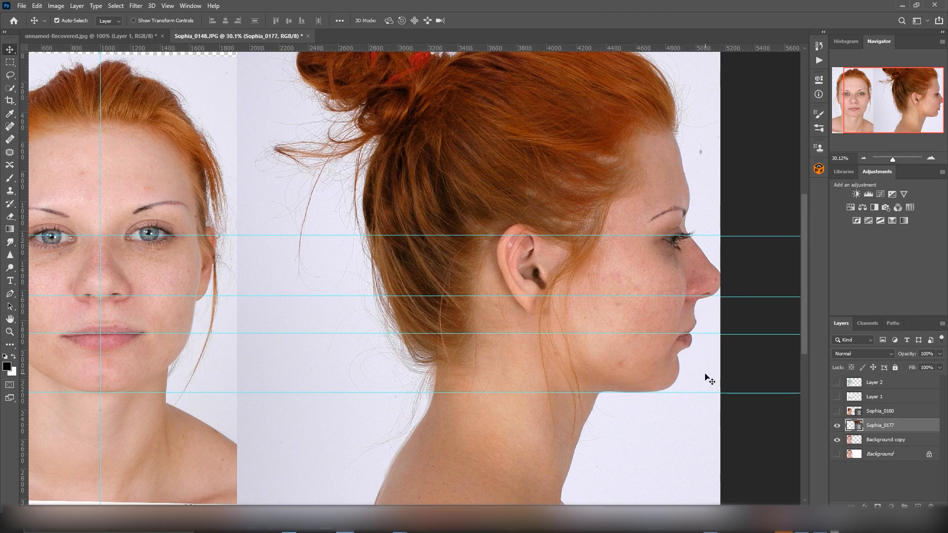
key("b")
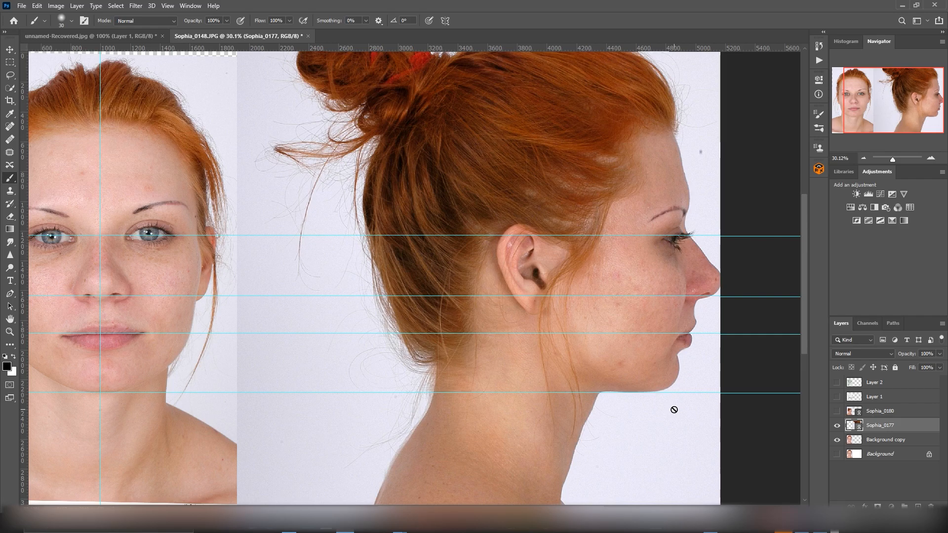
key("ctrl+j")
key("ctrl+z")
key("ctrl+shift+alt+n")
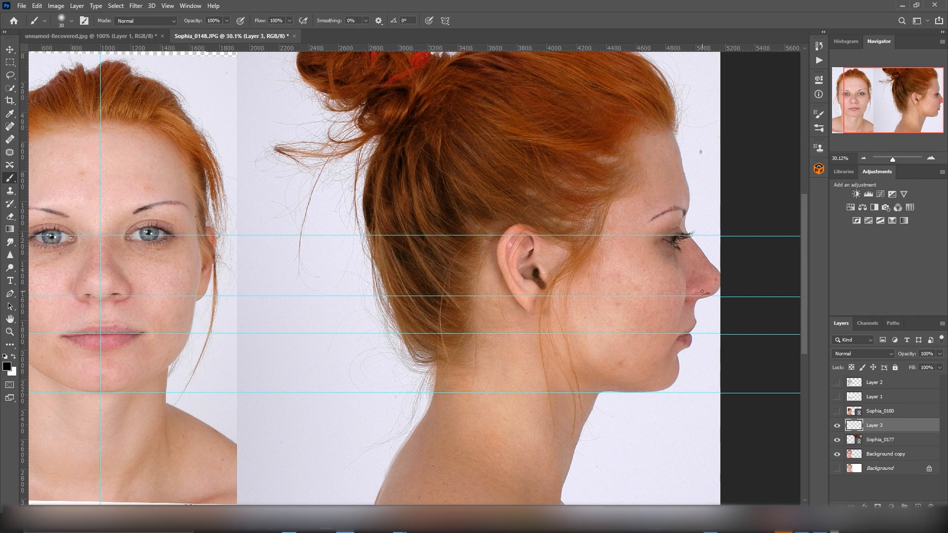
mouse_move(718, 291)
left_mouse_down()
mouse_move(660, 392)
mouse_move(719, 297)
mouse_move(677, 376)
left_mouse_up()
mouse_move(697, 338)
left_mouse_down()
mouse_move(717, 298)
mouse_move(717, 308)
mouse_move(666, 338)
left_mouse_up()
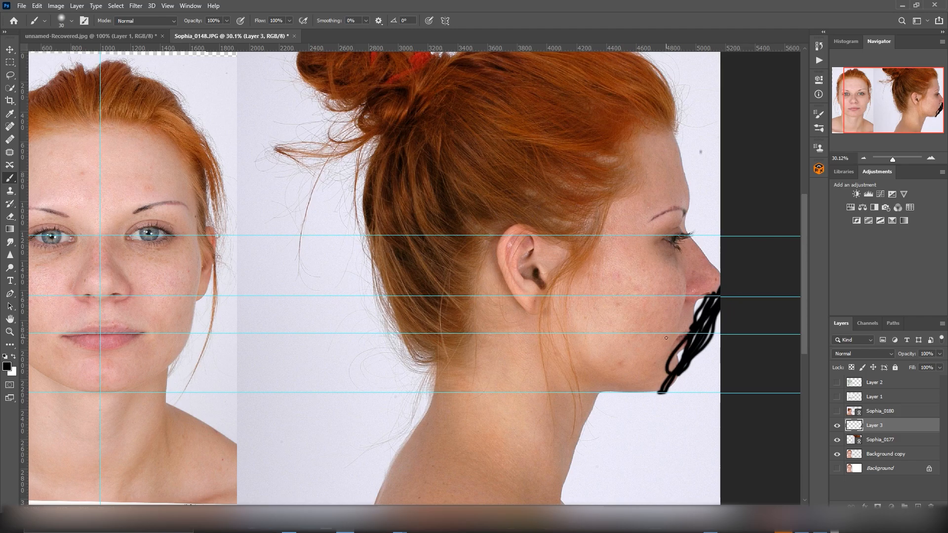
key("ctrl+z")
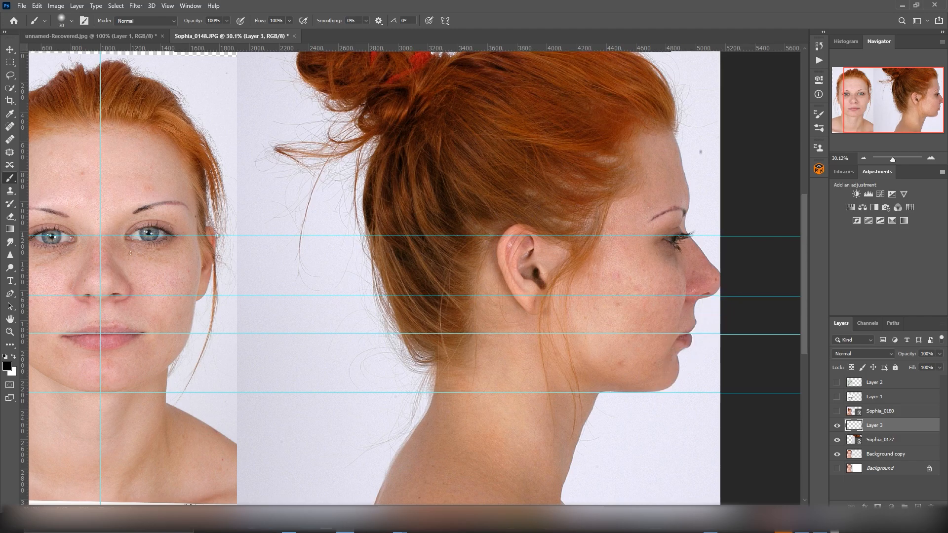
Step: Set the foreground color to bright red and choose the Hard Round brush preset
left_click(7, 366)
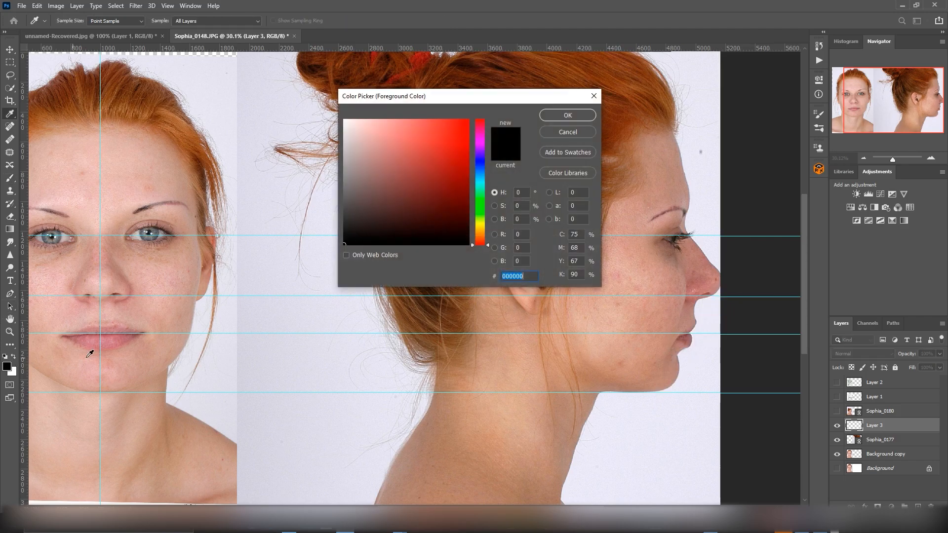
left_click(456, 158)
left_click(567, 115)
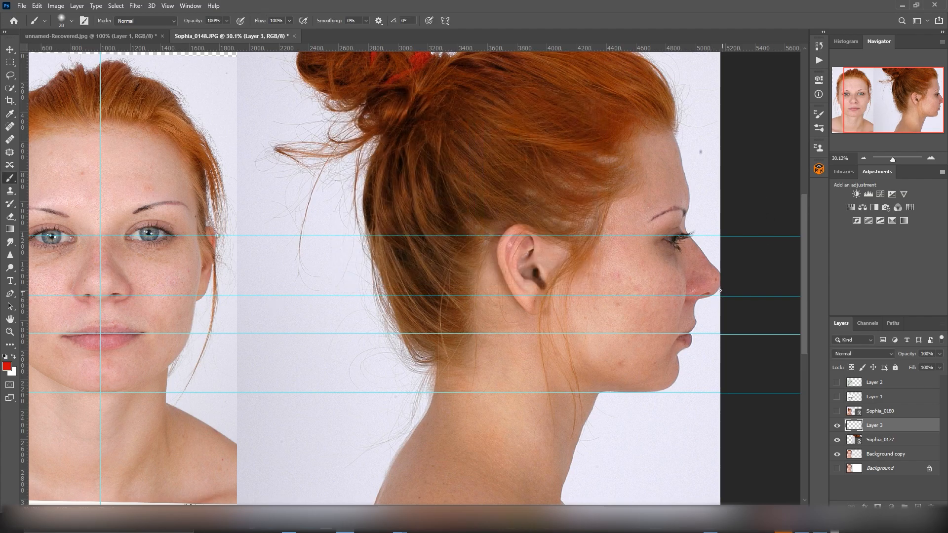
left_click(71, 21)
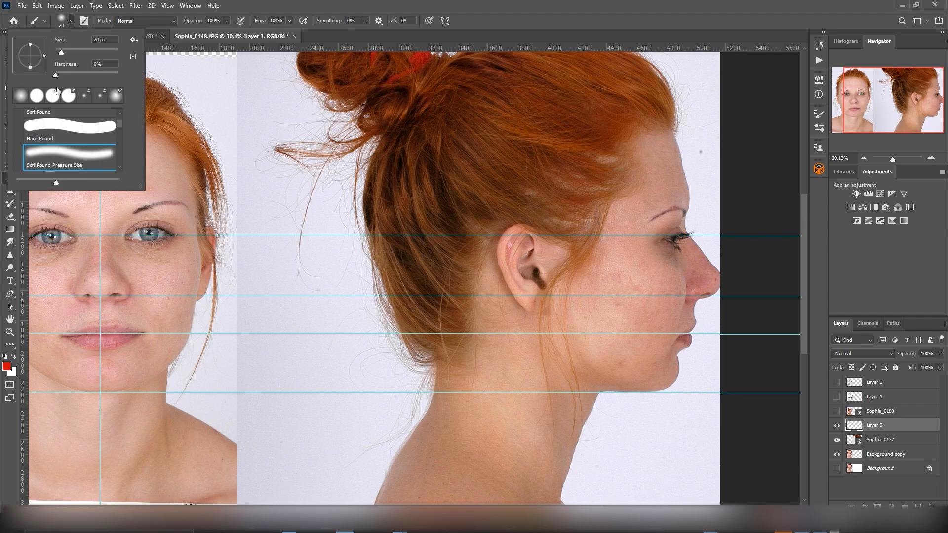
left_click(74, 126)
Step: Outline the gap between the profile's nose tip and lips in red on the new layer, and undo the strokes
left_click(722, 298)
mouse_move(720, 292)
left_mouse_down()
mouse_move(707, 313)
mouse_move(687, 297)
left_mouse_up()
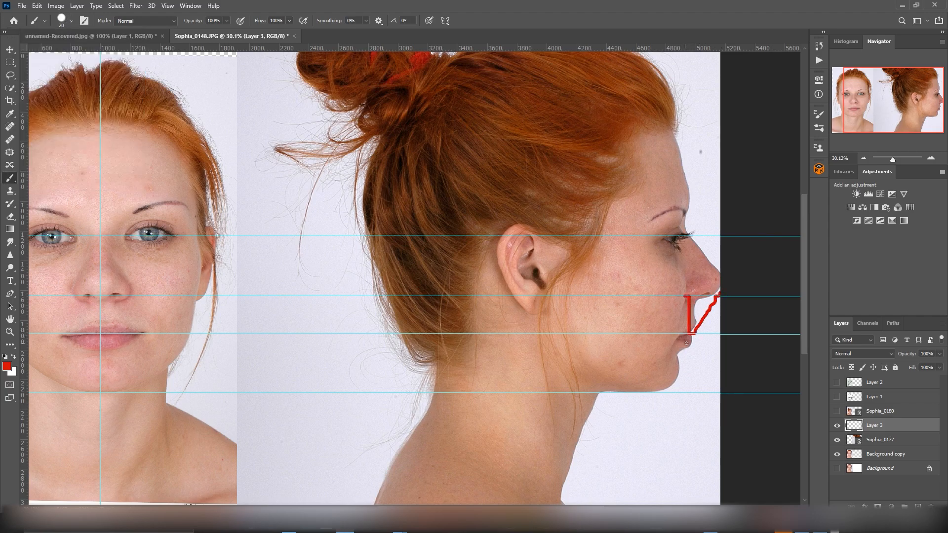
key("ctrl+z")
key("ctrl+z")
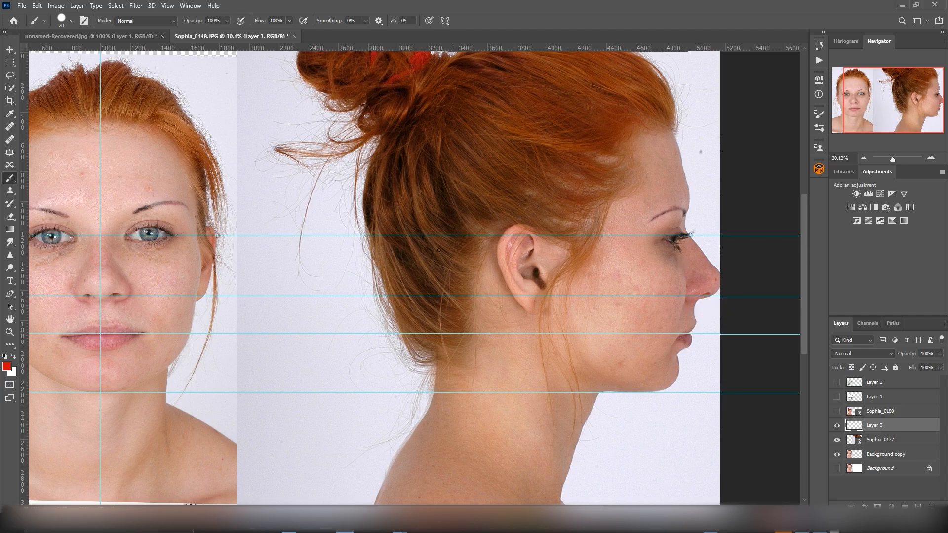
Step: Draw red slanted lines joining the profile's chin to the tip of the nose, and undo them
left_click_drag(677, 382, 722, 301)
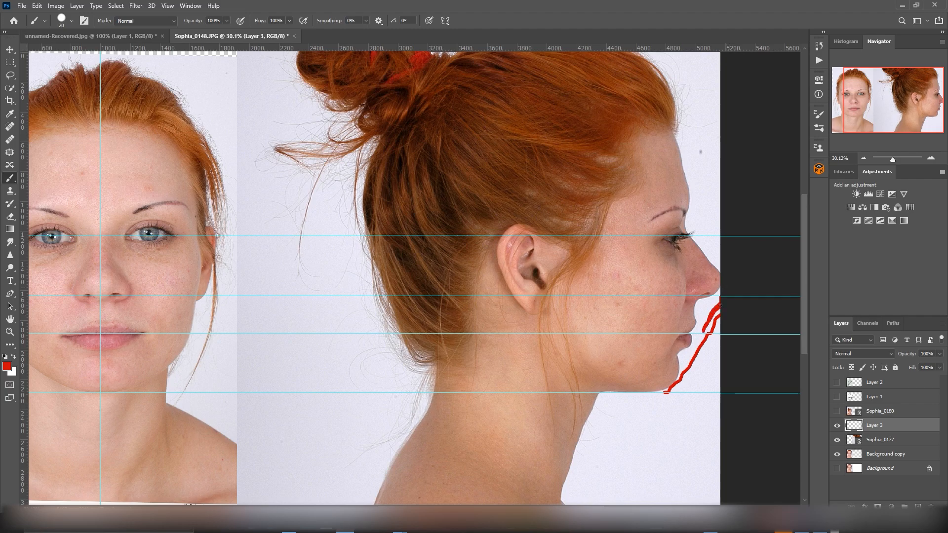
mouse_move(694, 349)
left_mouse_down()
mouse_move(671, 381)
mouse_move(721, 316)
left_mouse_up()
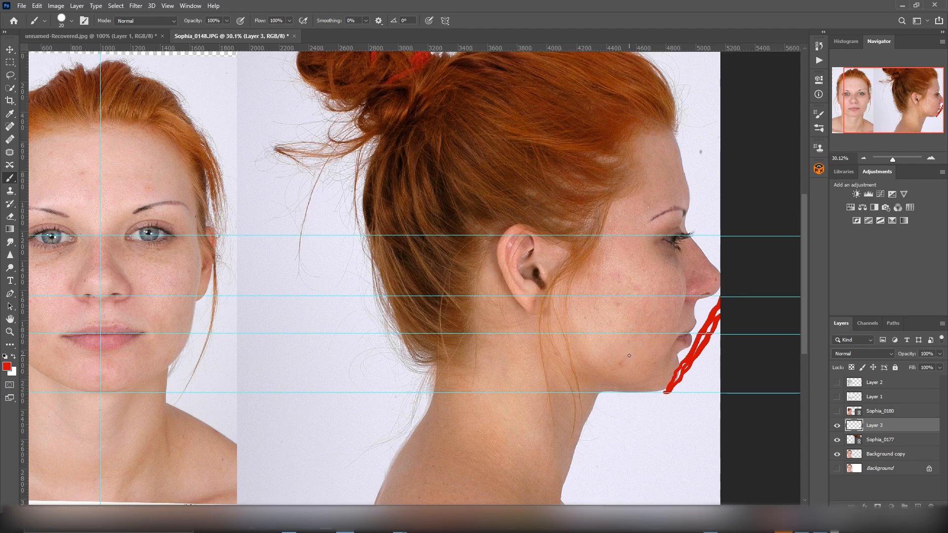
key("ctrl+z")
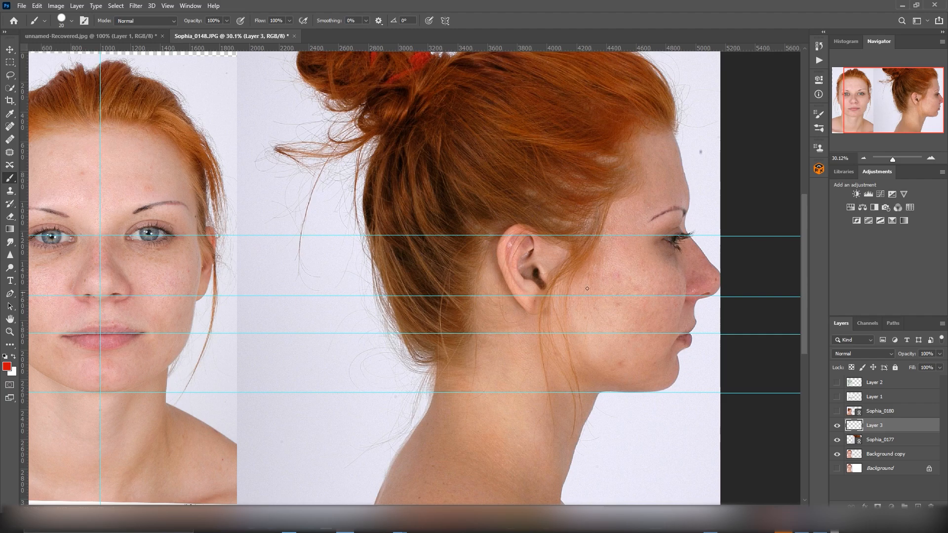
Step: Draw red lines across the profile from the eye, nose base and lips back toward the ear and jaw, and undo them
left_click_drag(563, 240, 487, 236)
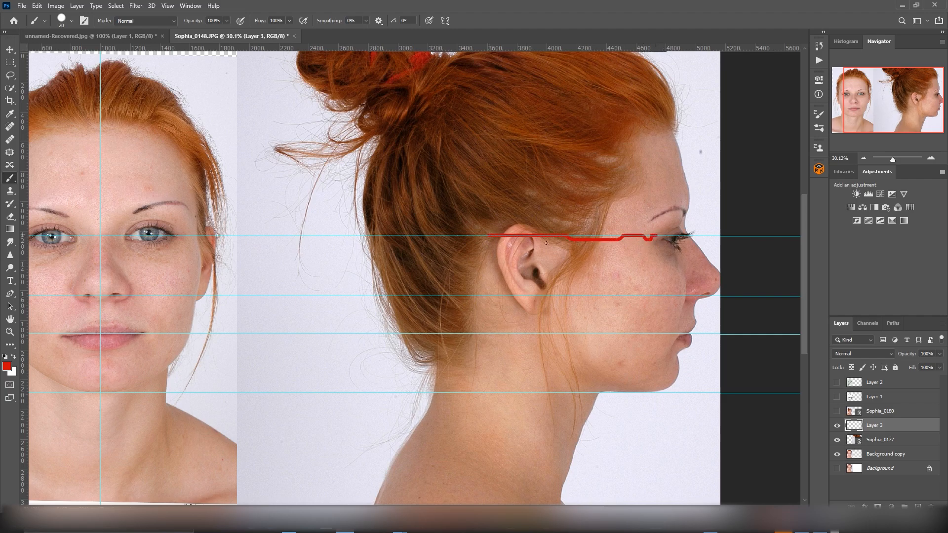
left_click_drag(688, 302, 482, 304)
left_click_drag(674, 341, 470, 332)
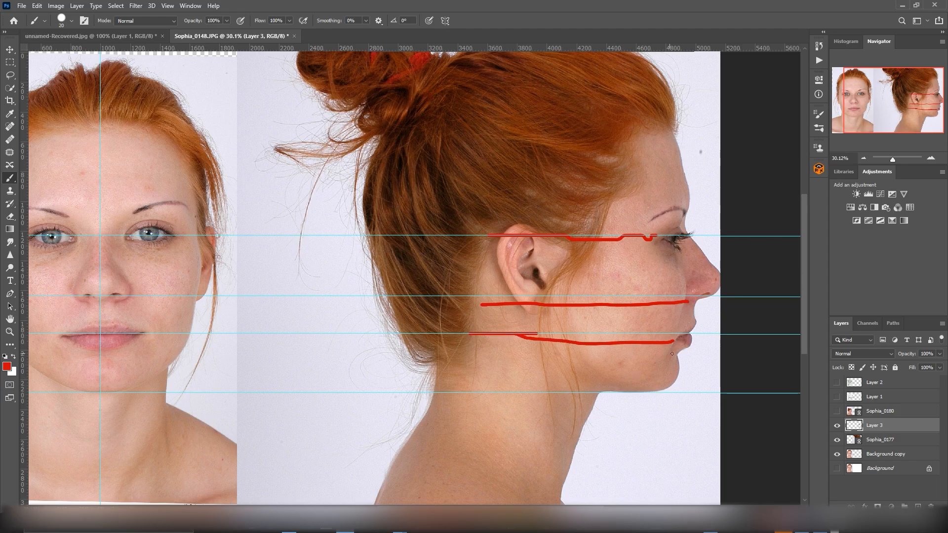
key("ctrl+z")
key("ctrl+z")
key("ctrl+z")
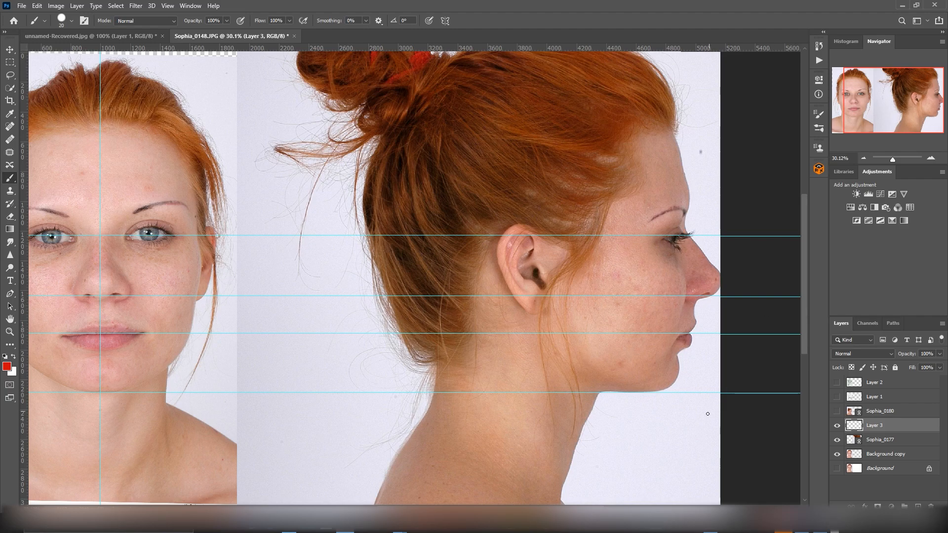
Step: Draw red lines from one eye down to the mouth level on the front face, mark both mouth corners, and undo the strokes
scroll(524, 498, "left", 5, "ctrl")
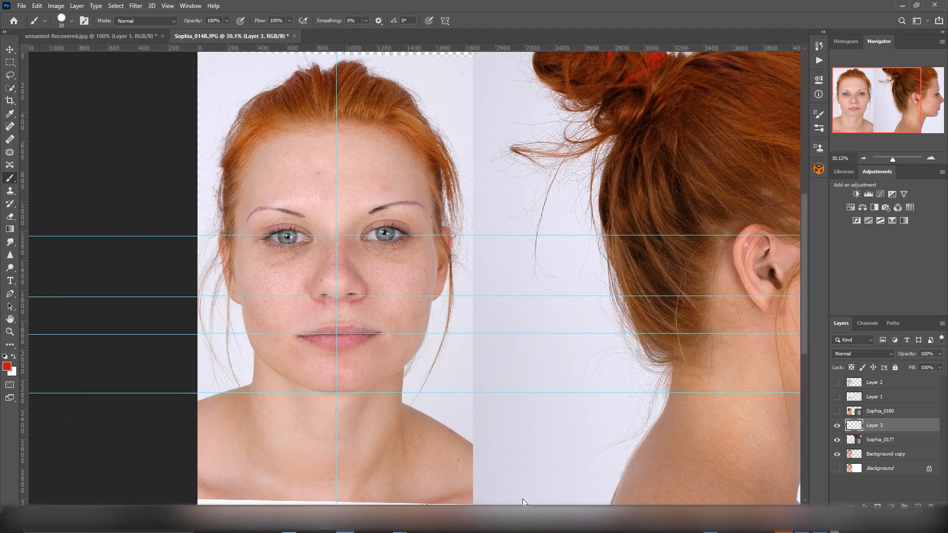
scroll(525, 498, "right", 1, "ctrl")
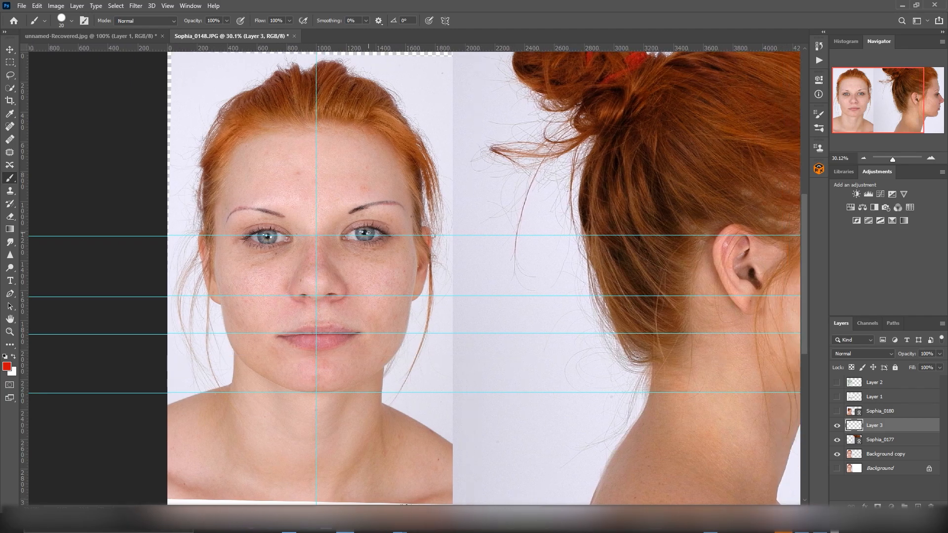
left_click_drag(272, 238, 258, 329)
left_click_drag(269, 237, 273, 340)
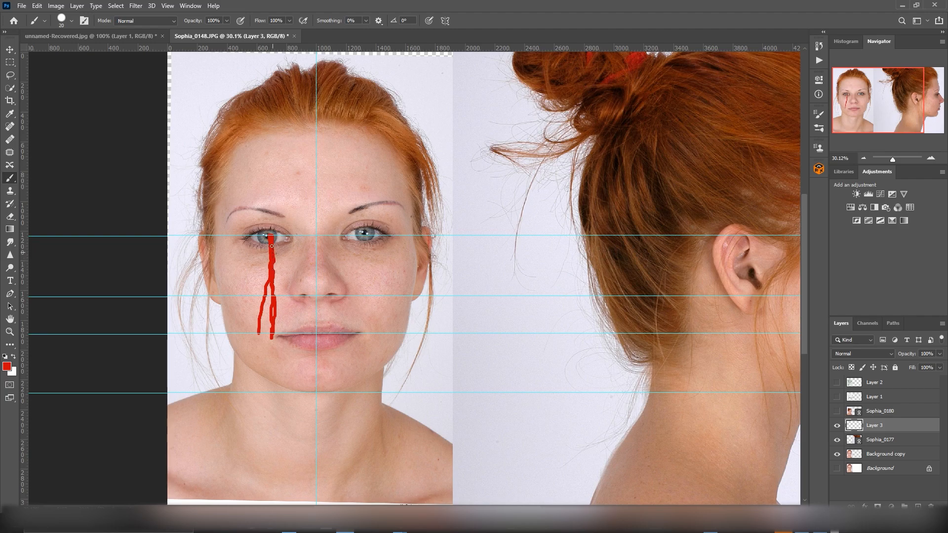
mouse_move(281, 335)
left_mouse_down()
mouse_move(245, 325)
mouse_move(259, 310)
left_mouse_up()
mouse_move(366, 333)
left_mouse_down()
mouse_move(388, 312)
mouse_move(387, 325)
left_mouse_up()
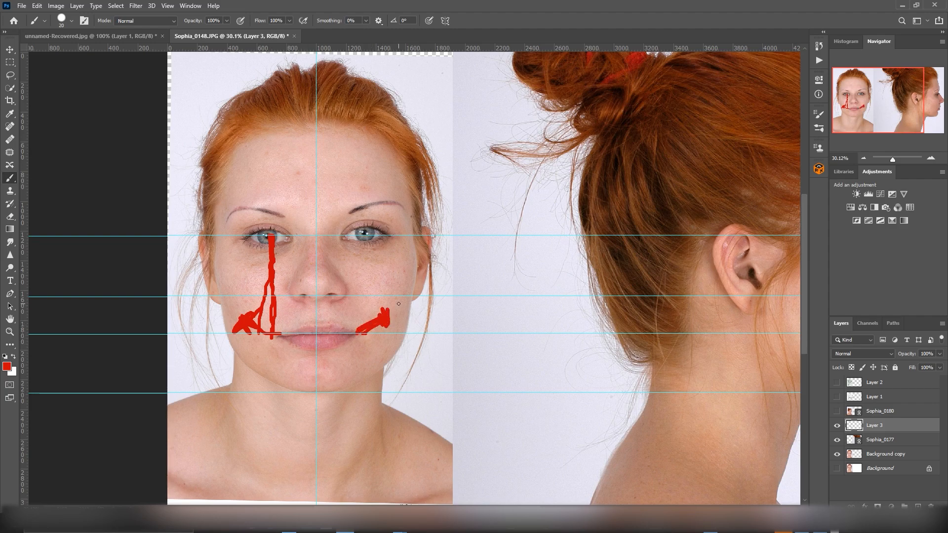
key("ctrl+z")
key("ctrl+z")
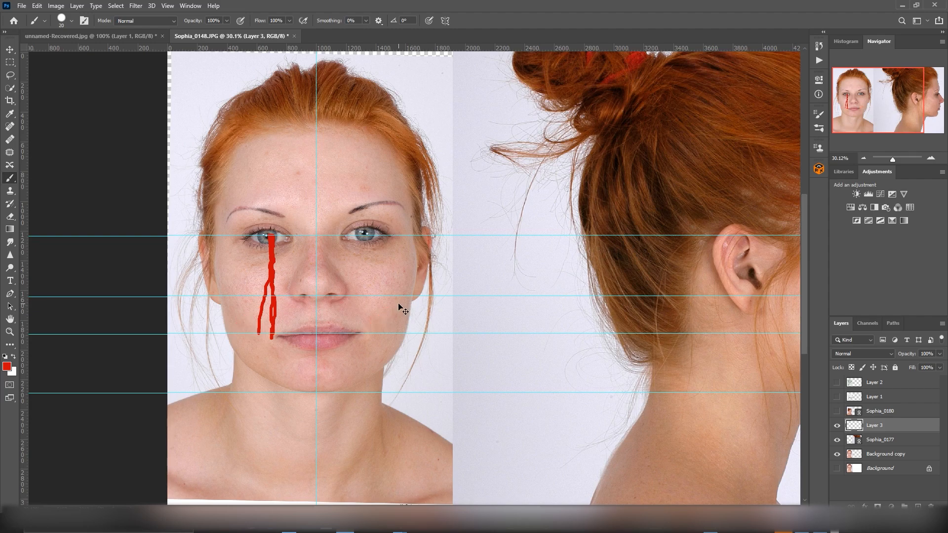
key("ctrl+z")
key("ctrl+z")
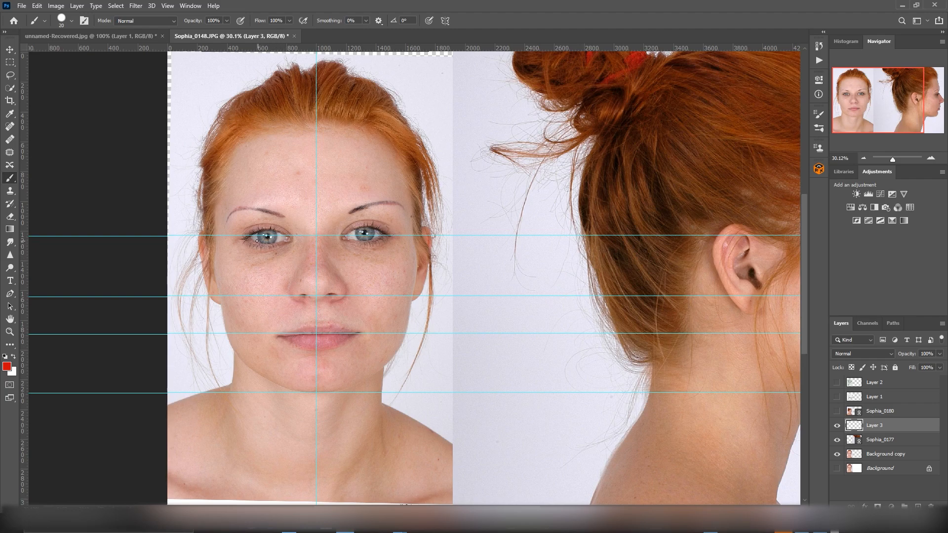
Step: Mark the eye widths, the gap between the eyes and the outer spans across the front face in red, and undo the marks
left_click_drag(232, 236, 236, 220)
left_click_drag(287, 243, 287, 234)
mouse_move(347, 225)
left_mouse_down()
mouse_move(341, 241)
mouse_move(393, 236)
left_mouse_up()
left_click_drag(246, 227, 374, 227)
mouse_move(233, 230)
left_mouse_down()
mouse_move(224, 230)
mouse_move(236, 230)
left_mouse_up()
left_click_drag(396, 227, 418, 225)
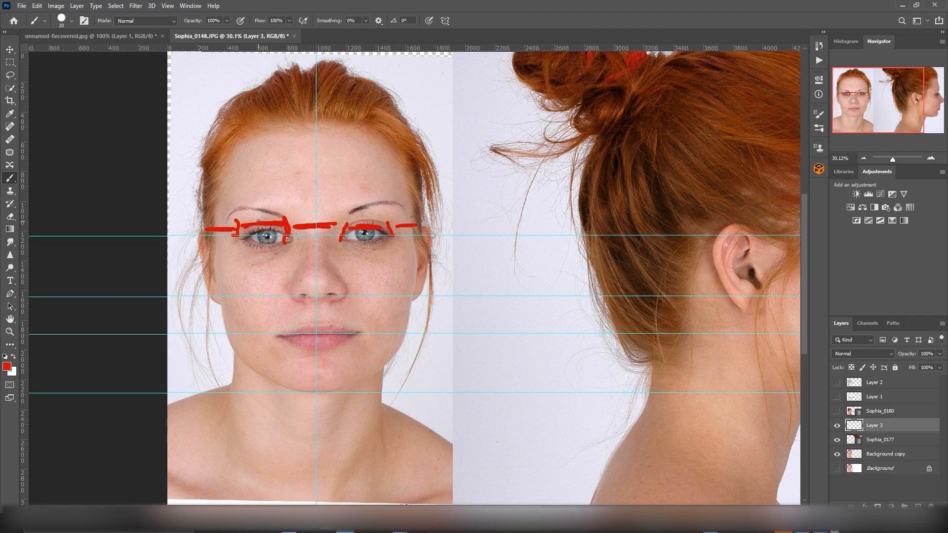
key("ctrl+z")
key("ctrl+z")
key("ctrl+z")
key("ctrl+z")
key("ctrl+z")
key("ctrl+z")
key("ctrl+z")
key("ctrl+z")
key("ctrl+z")
key("ctrl+z")
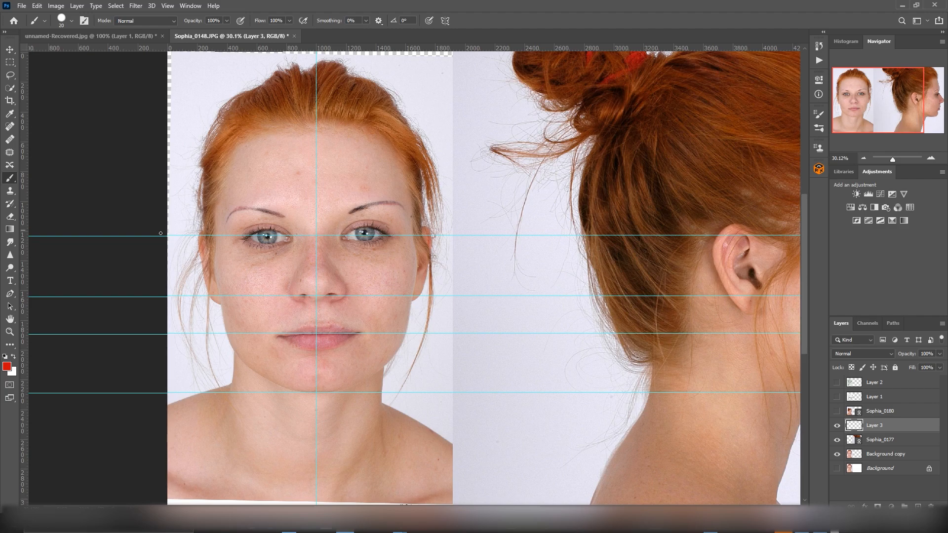
Step: Scribble red over both eye areas of the front face, and undo the strokes
mouse_move(239, 240)
left_mouse_down()
mouse_move(228, 226)
mouse_move(241, 206)
mouse_move(248, 236)
left_mouse_up()
mouse_move(285, 228)
left_mouse_down()
mouse_move(275, 219)
mouse_move(256, 252)
mouse_move(269, 233)
left_mouse_up()
mouse_move(334, 233)
left_mouse_down()
mouse_move(277, 253)
mouse_move(293, 237)
mouse_move(348, 232)
mouse_move(353, 221)
left_mouse_up()
mouse_move(391, 248)
left_mouse_down()
mouse_move(389, 225)
mouse_move(376, 230)
mouse_move(380, 222)
mouse_move(346, 244)
mouse_move(390, 225)
left_mouse_up()
mouse_move(250, 234)
left_mouse_down()
mouse_move(262, 242)
mouse_move(295, 229)
left_mouse_up()
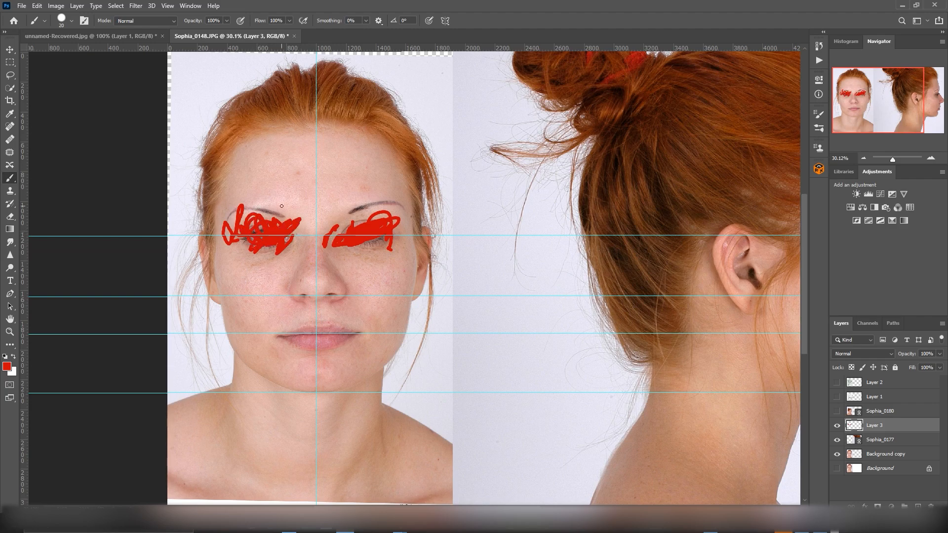
key("ctrl+z")
key("ctrl+z")
key("ctrl+z")
key("ctrl+z")
key("ctrl+z")
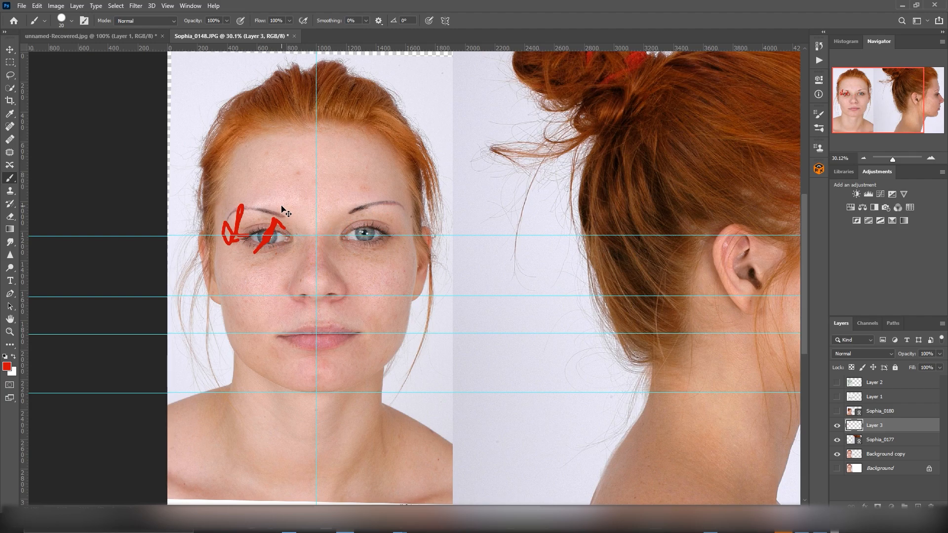
key("ctrl+z")
key("ctrl+z")
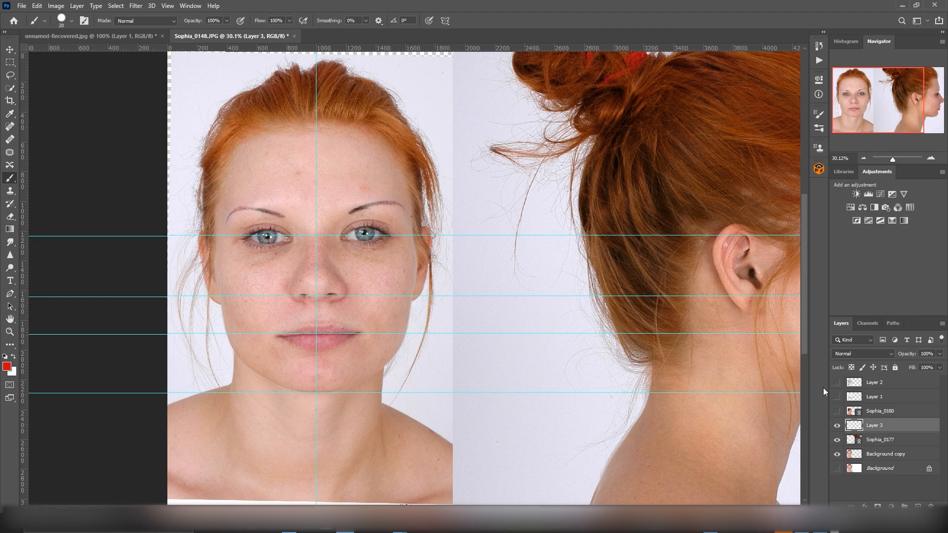
Step: Show Layer 1 with the head construction sketches and move the sheet off the front face, over the back of the profile head
left_click(837, 396)
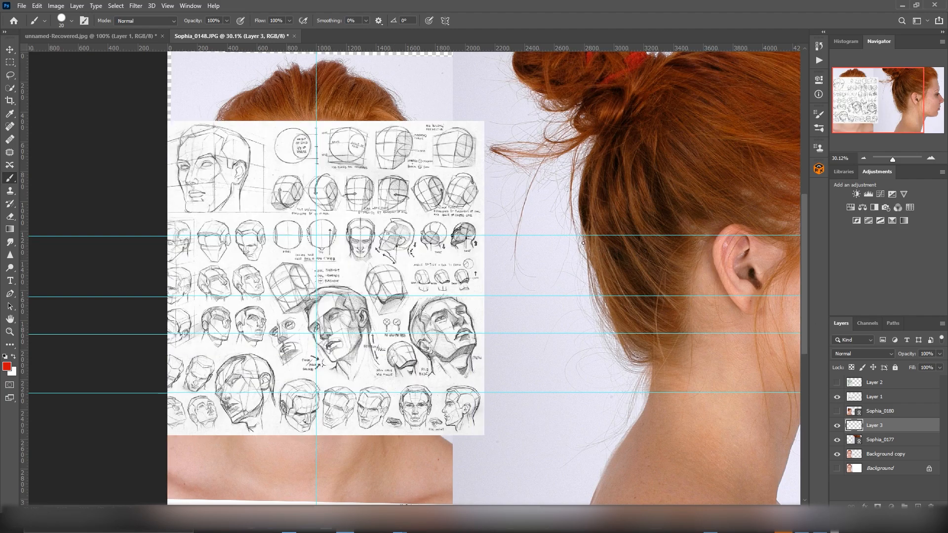
left_click_drag(881, 396, 405, 193)
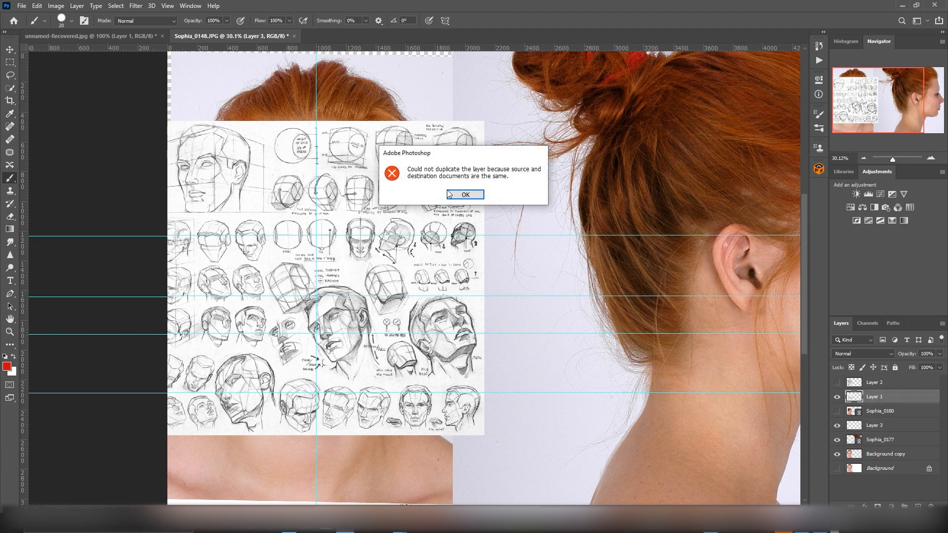
left_click(477, 194)
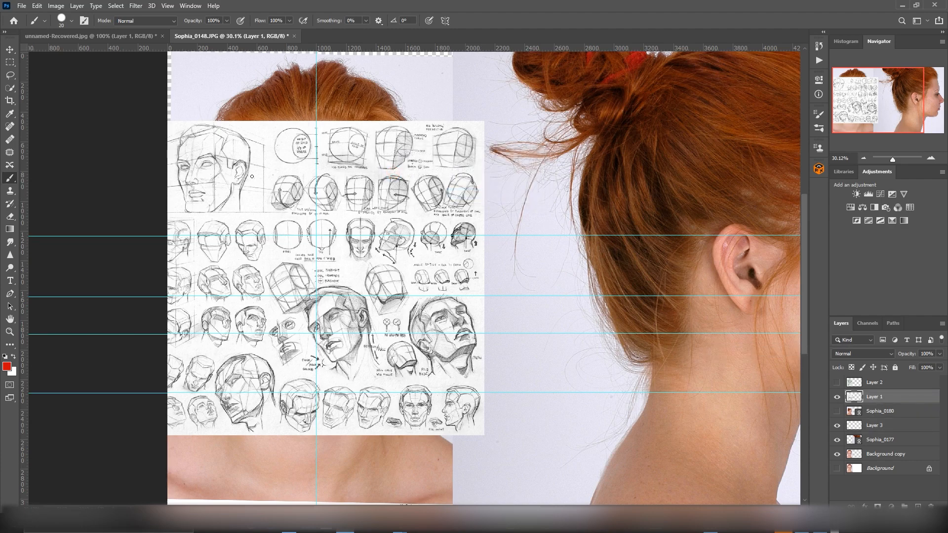
left_click(10, 50)
mouse_move(364, 171)
left_mouse_down()
mouse_move(467, 193)
mouse_move(636, 184)
left_mouse_up()
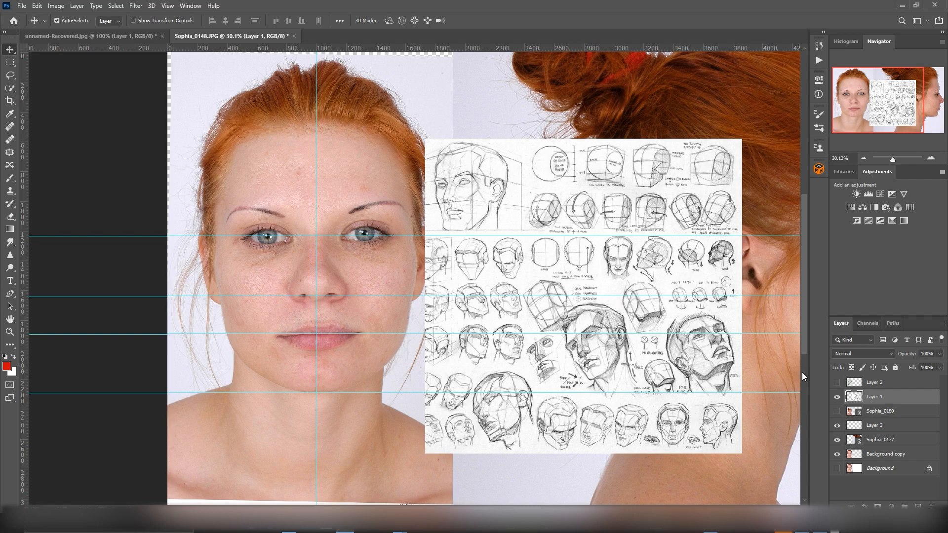
Step: Hide Layer 1 and make Layer 3 active for painting with the Brush tool
left_click(838, 397)
left_click(838, 397)
left_click(838, 397)
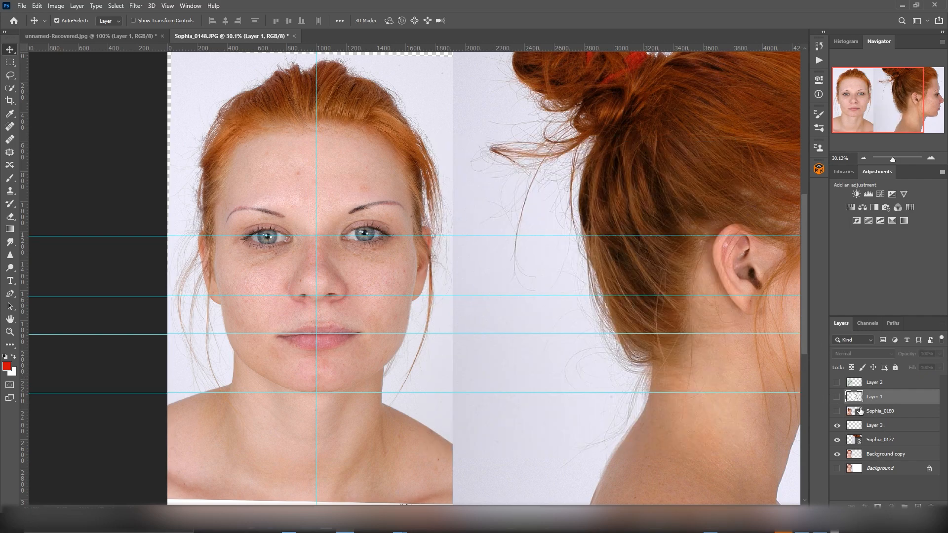
left_click(878, 423)
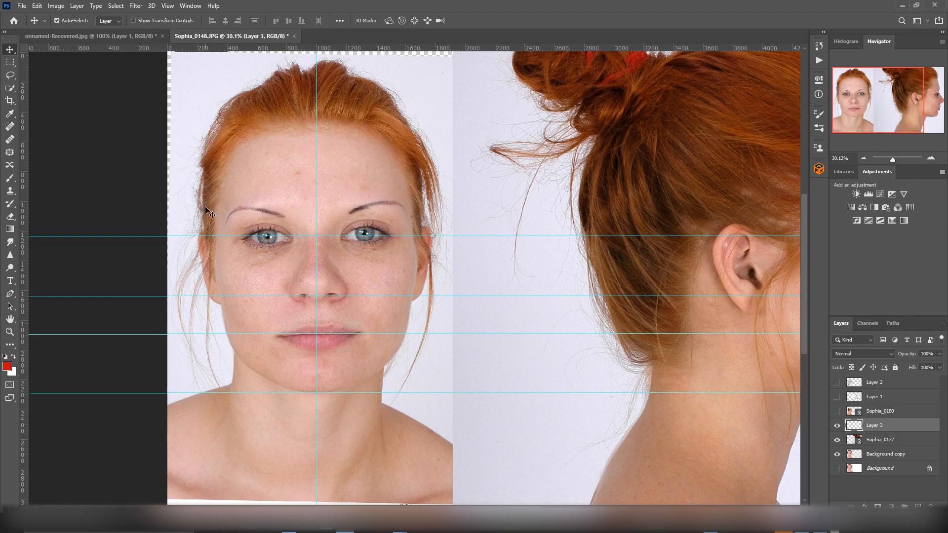
key("b")
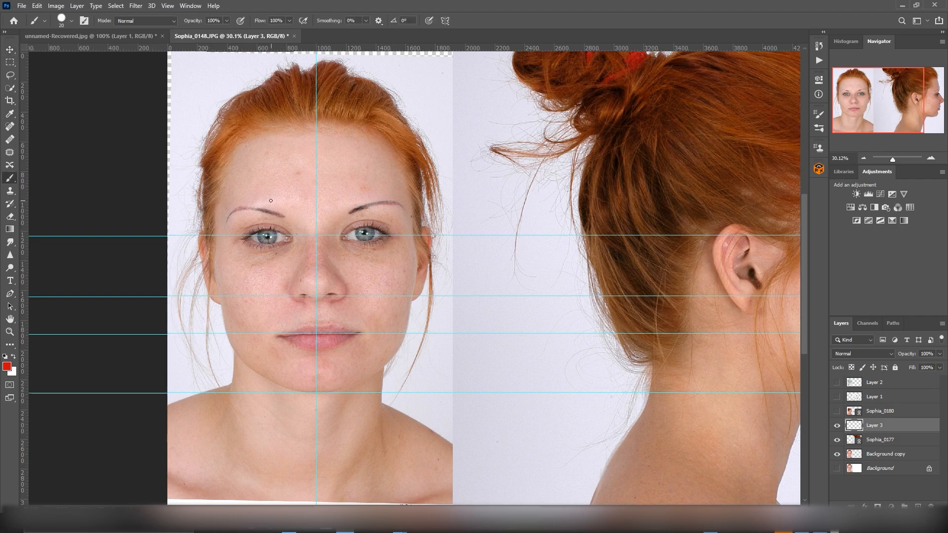
Step: Sketch the forehead forms in red on the front face: a central oval, a brow band with zigzag fill and temple lines
mouse_move(249, 146)
left_mouse_down()
mouse_move(260, 190)
mouse_move(329, 194)
left_mouse_up()
mouse_move(225, 164)
left_mouse_down()
mouse_move(234, 208)
mouse_move(273, 189)
mouse_move(297, 209)
mouse_move(364, 209)
mouse_move(361, 190)
mouse_move(378, 190)
left_mouse_up()
left_click_drag(273, 196, 361, 200)
mouse_move(267, 147)
left_mouse_down()
mouse_move(292, 175)
mouse_move(351, 168)
mouse_move(353, 134)
mouse_move(264, 124)
mouse_move(274, 171)
mouse_move(265, 145)
mouse_move(279, 122)
mouse_move(307, 119)
mouse_move(352, 129)
mouse_move(365, 143)
mouse_move(362, 158)
mouse_move(284, 178)
mouse_move(278, 123)
left_mouse_up()
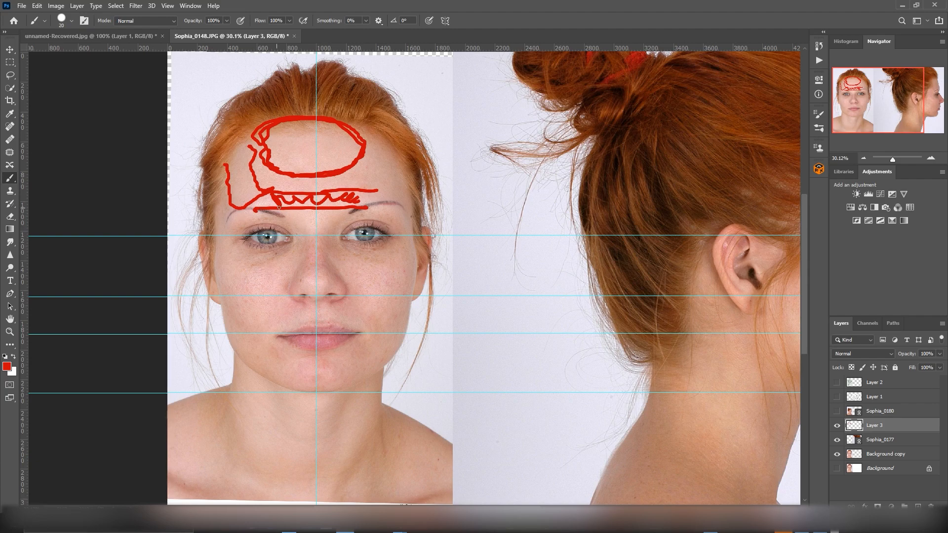
Step: Outline the nose bridge, sides and base in red on the front face, and ring both eye sockets
mouse_move(317, 227)
left_mouse_down()
mouse_move(298, 223)
mouse_move(300, 243)
mouse_move(331, 227)
mouse_move(316, 242)
mouse_move(296, 227)
mouse_move(328, 235)
mouse_move(332, 227)
mouse_move(308, 253)
mouse_move(306, 269)
mouse_move(320, 253)
mouse_move(327, 270)
mouse_move(307, 271)
mouse_move(287, 296)
mouse_move(354, 296)
mouse_move(336, 278)
mouse_move(343, 295)
left_mouse_up()
left_click_drag(302, 246, 280, 291)
left_click_drag(327, 251, 350, 286)
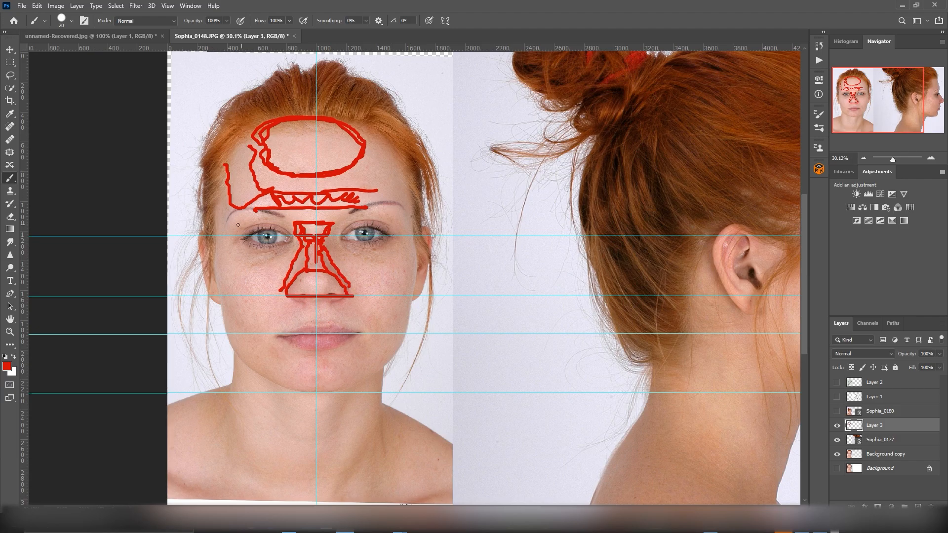
mouse_move(230, 234)
left_mouse_down()
mouse_move(278, 224)
mouse_move(291, 233)
mouse_move(281, 253)
mouse_move(244, 259)
mouse_move(244, 235)
mouse_move(257, 229)
left_mouse_up()
mouse_move(362, 221)
left_mouse_down()
mouse_move(338, 236)
mouse_move(368, 254)
mouse_move(401, 240)
mouse_move(368, 220)
mouse_move(383, 238)
left_mouse_up()
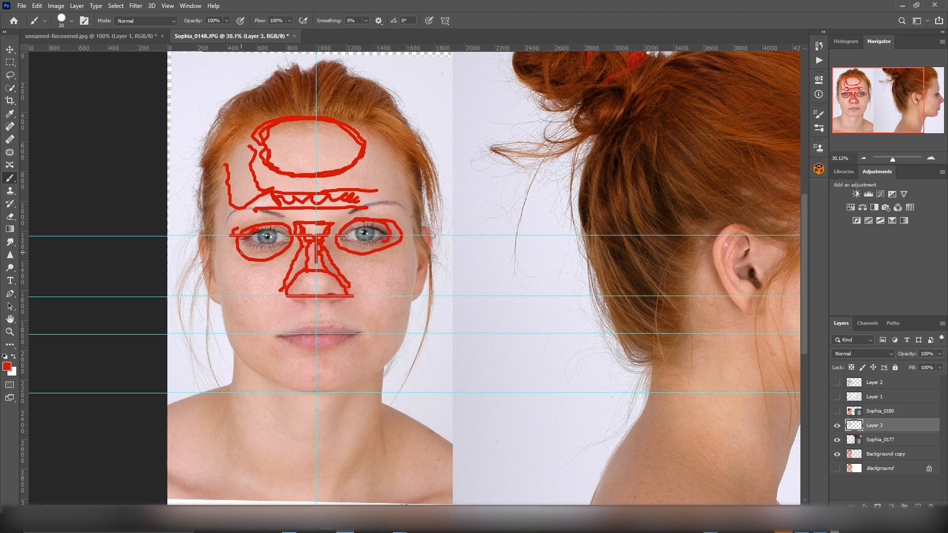
Step: Fill red triangular areas beneath both eyes, try another stroke under one eye, and undo these strokes
mouse_move(240, 252)
left_mouse_down()
mouse_move(244, 274)
mouse_move(235, 256)
mouse_move(263, 278)
mouse_move(277, 259)
mouse_move(250, 291)
mouse_move(242, 258)
mouse_move(275, 271)
mouse_move(261, 262)
mouse_move(251, 278)
mouse_move(248, 264)
left_mouse_up()
mouse_move(393, 255)
left_mouse_down()
mouse_move(366, 289)
mouse_move(349, 255)
mouse_move(379, 260)
mouse_move(355, 255)
mouse_move(356, 271)
mouse_move(384, 254)
left_mouse_up()
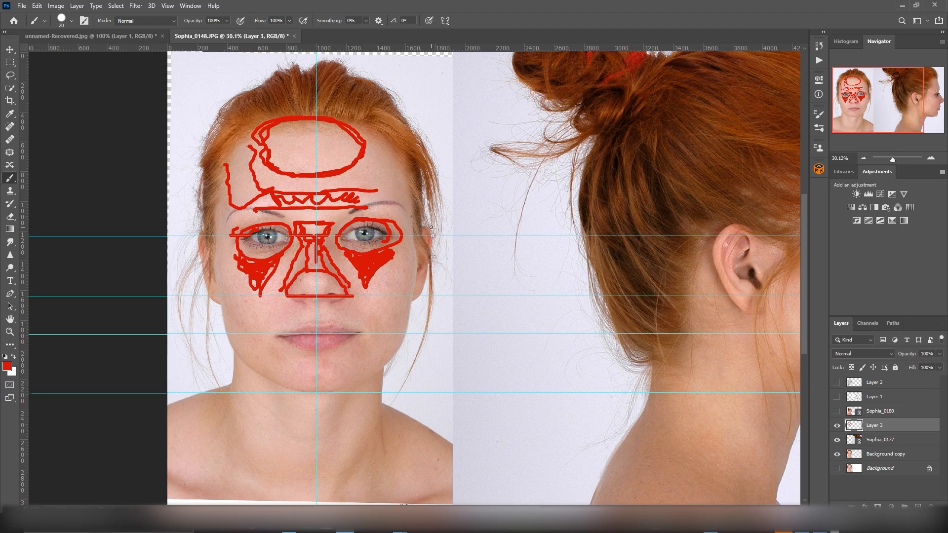
key("ctrl+z")
key("ctrl+z")
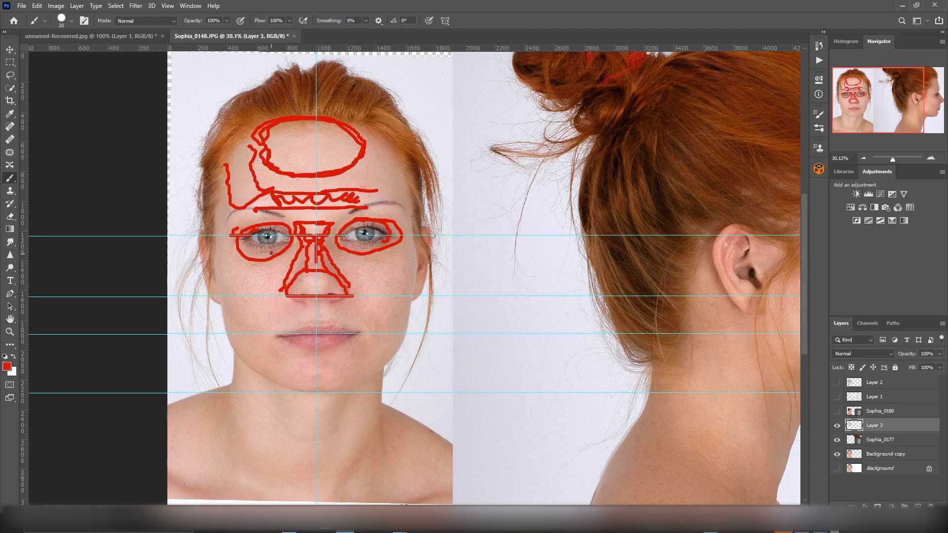
mouse_move(269, 256)
left_mouse_down()
mouse_move(251, 251)
mouse_move(278, 260)
mouse_move(251, 250)
left_mouse_up()
key("ctrl+z")
key("ctrl+z")
Step: Outline the cheekbone, cheek folds and upper-lip area in red on the front face, and hatch the band running down the cheek
left_click_drag(285, 278, 254, 342)
mouse_move(275, 258)
left_mouse_down()
mouse_move(235, 322)
mouse_move(248, 342)
left_mouse_up()
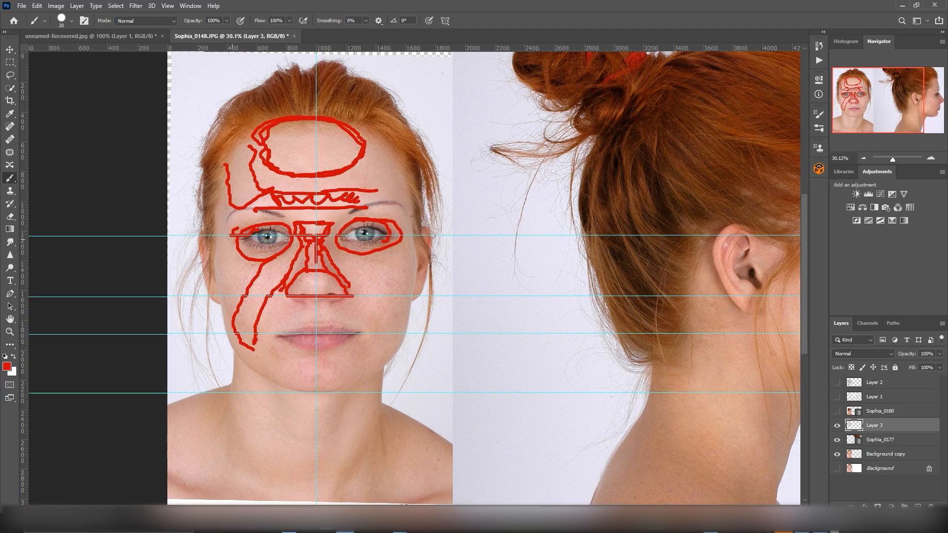
mouse_move(235, 248)
left_mouse_down()
mouse_move(216, 253)
mouse_move(212, 281)
mouse_move(250, 294)
mouse_move(262, 270)
mouse_move(231, 258)
left_mouse_up()
mouse_move(284, 293)
left_mouse_down()
mouse_move(289, 309)
mouse_move(268, 338)
mouse_move(267, 367)
mouse_move(257, 349)
mouse_move(279, 298)
mouse_move(265, 336)
left_mouse_up()
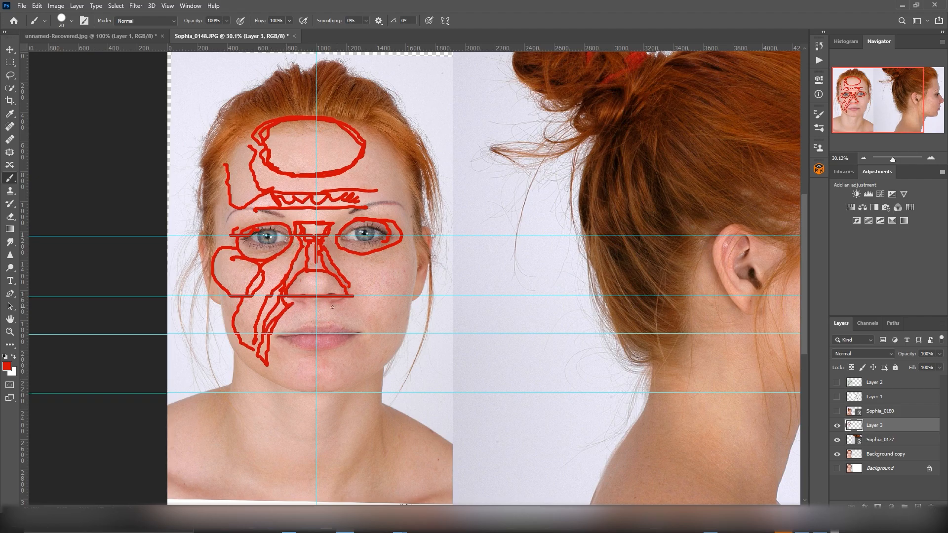
mouse_move(296, 307)
left_mouse_down()
mouse_move(276, 336)
mouse_move(337, 325)
mouse_move(306, 303)
mouse_move(316, 303)
mouse_move(303, 324)
mouse_move(317, 308)
mouse_move(330, 327)
mouse_move(362, 334)
mouse_move(315, 322)
mouse_move(320, 304)
left_mouse_up()
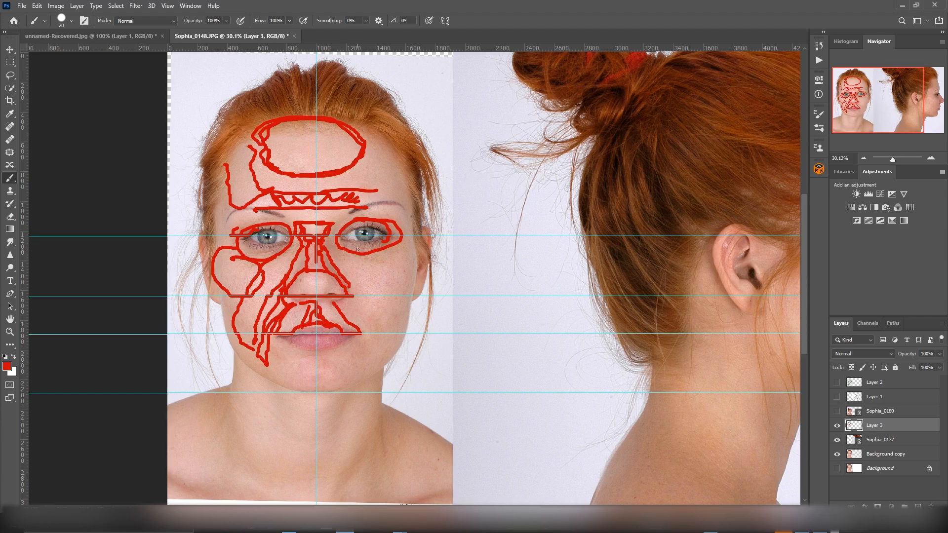
mouse_move(283, 265)
left_mouse_down()
mouse_move(233, 327)
mouse_move(240, 336)
left_mouse_up()
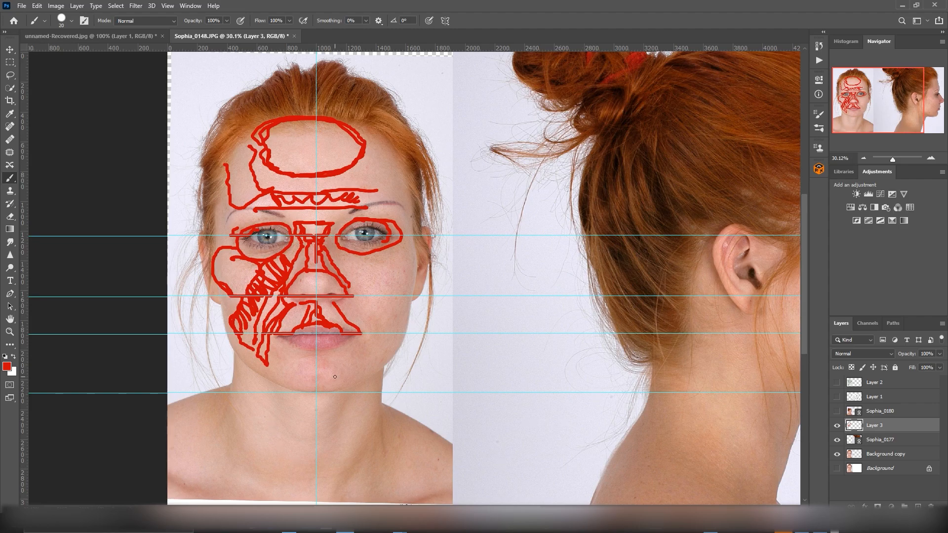
Step: Set the foreground color to dark green (#1e5214) and return to the Brush tool
left_click(13, 357)
left_click(7, 366)
left_click_drag(437, 188, 438, 204)
left_click(478, 207)
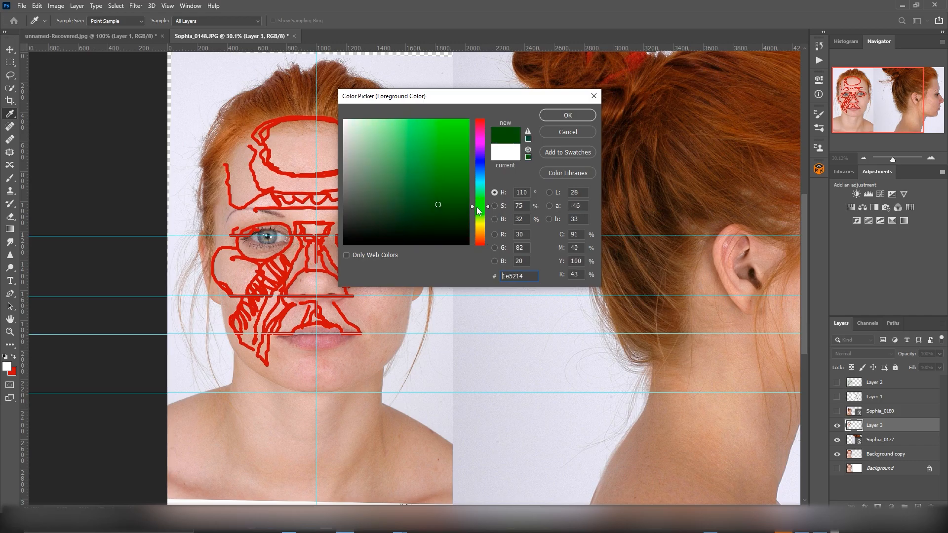
left_click(558, 119)
key("b")
Step: Paint the jaw muscle area in green on the side of the front face and on the profile's jaw below the ear
mouse_move(210, 284)
left_mouse_down()
mouse_move(229, 296)
mouse_move(228, 334)
mouse_move(234, 300)
left_mouse_up()
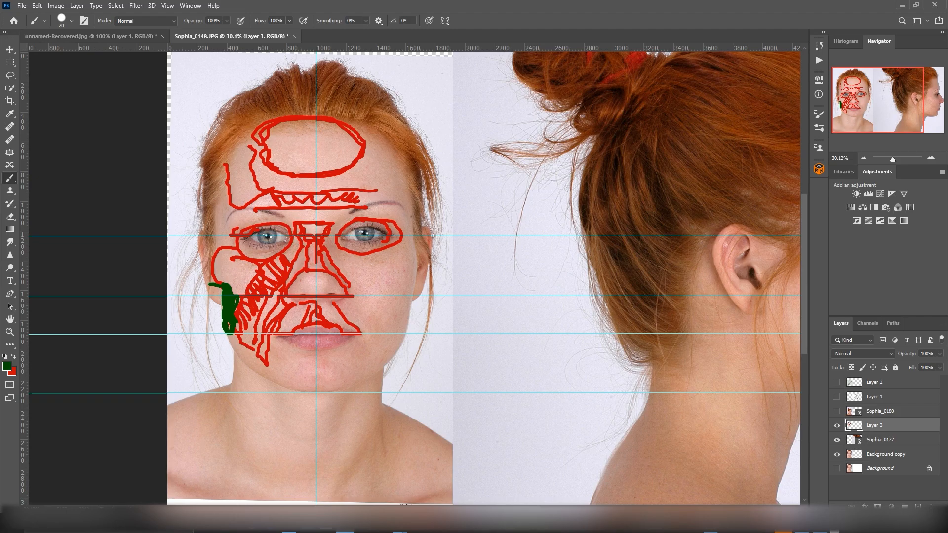
scroll(405, 504, "right", 5, "ctrl")
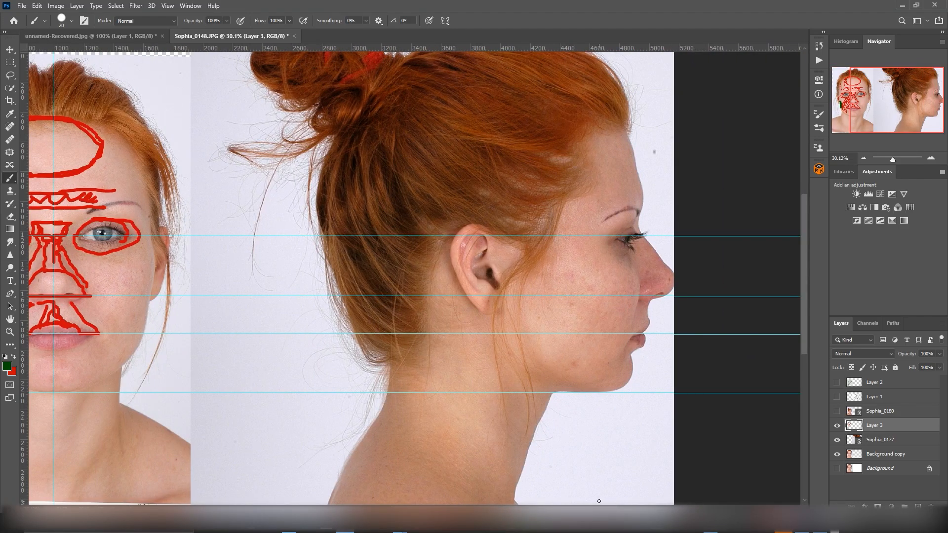
mouse_move(522, 297)
left_mouse_down()
mouse_move(569, 302)
mouse_move(557, 353)
mouse_move(538, 364)
mouse_move(527, 291)
mouse_move(552, 292)
mouse_move(568, 327)
mouse_move(559, 346)
mouse_move(546, 307)
mouse_move(535, 348)
mouse_move(553, 313)
mouse_move(559, 328)
mouse_move(538, 319)
left_mouse_up()
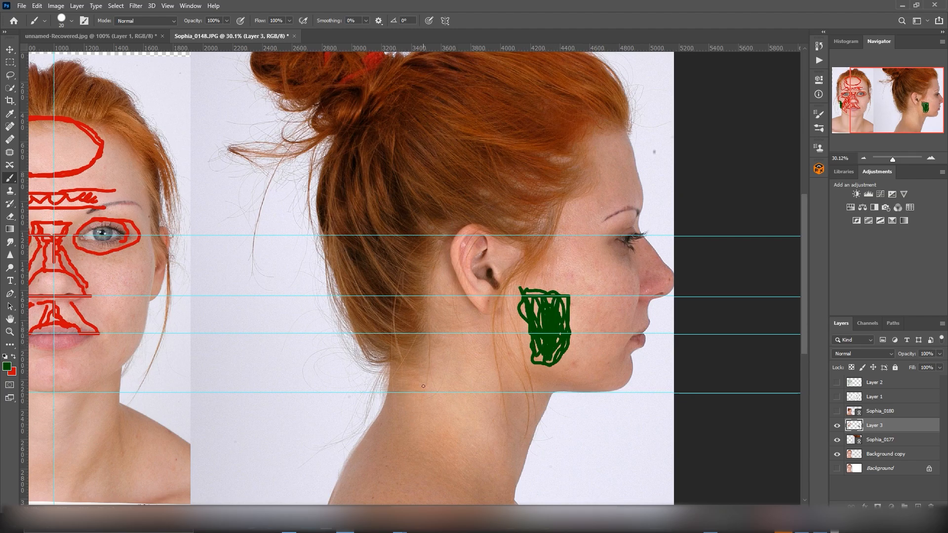
scroll(414, 497, "left", 5)
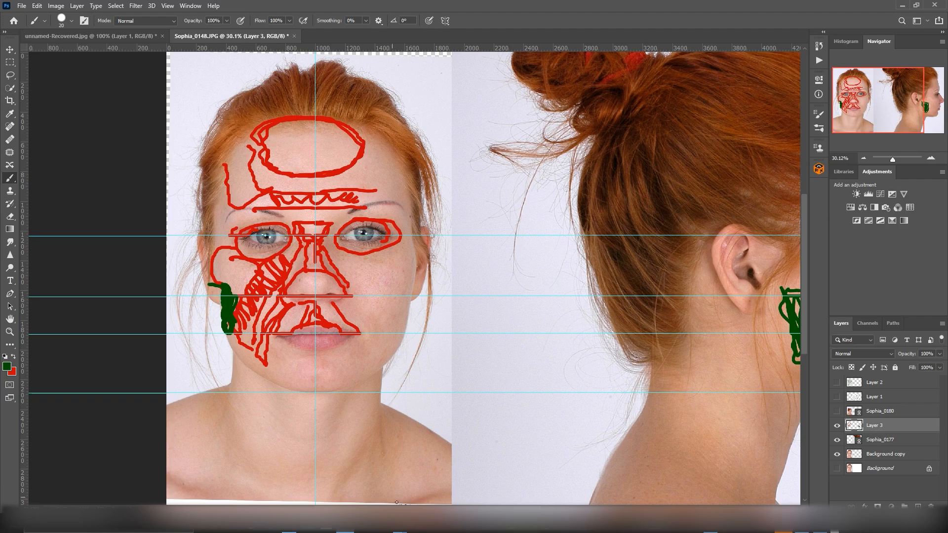
Step: Switch the Layer 3 sketch off and on repeatedly to compare it with the bare front and profile photos
scroll(527, 502, "right", 5)
scroll(527, 503, "left", 2)
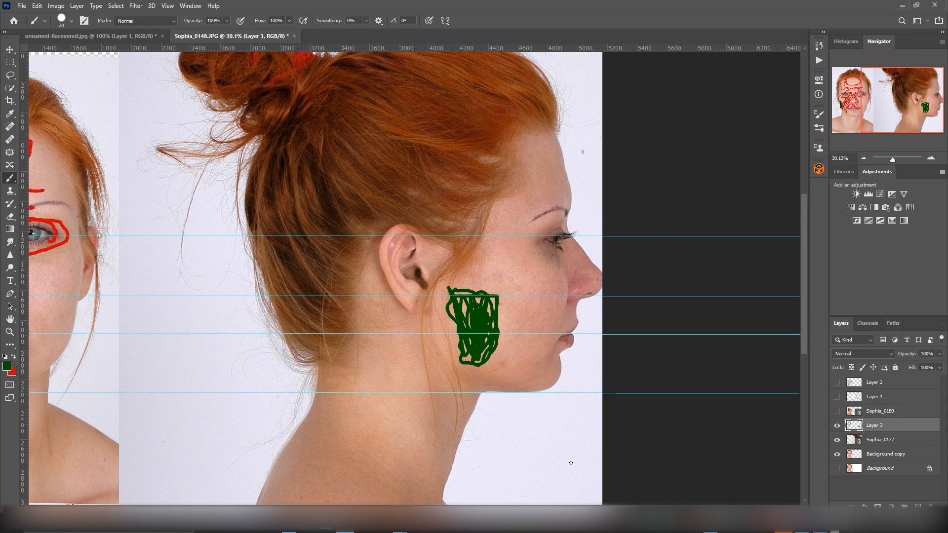
scroll(503, 473, "left", 10)
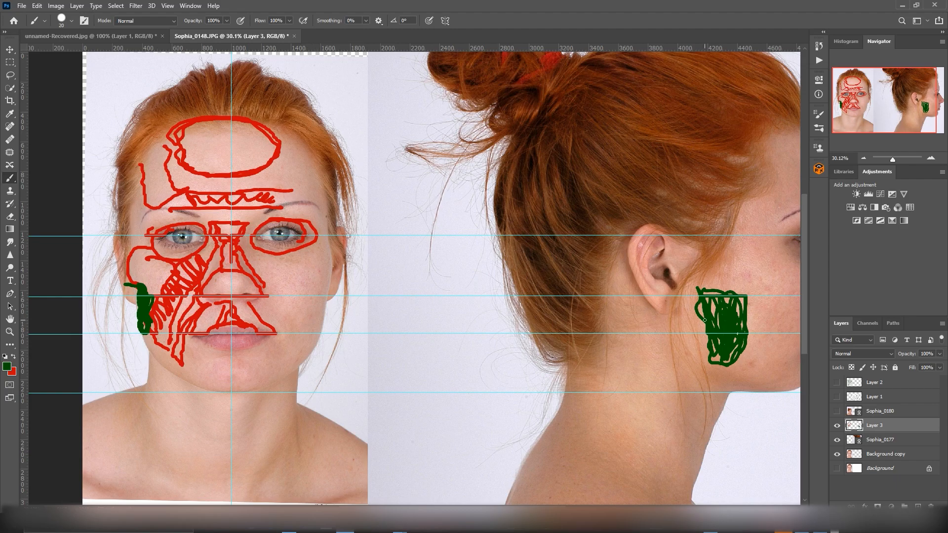
left_click(837, 425)
left_click(837, 426)
left_click(837, 426)
left_click(837, 426)
left_click(837, 425)
left_click(838, 426)
left_click(838, 426)
left_click(838, 426)
left_click(838, 426)
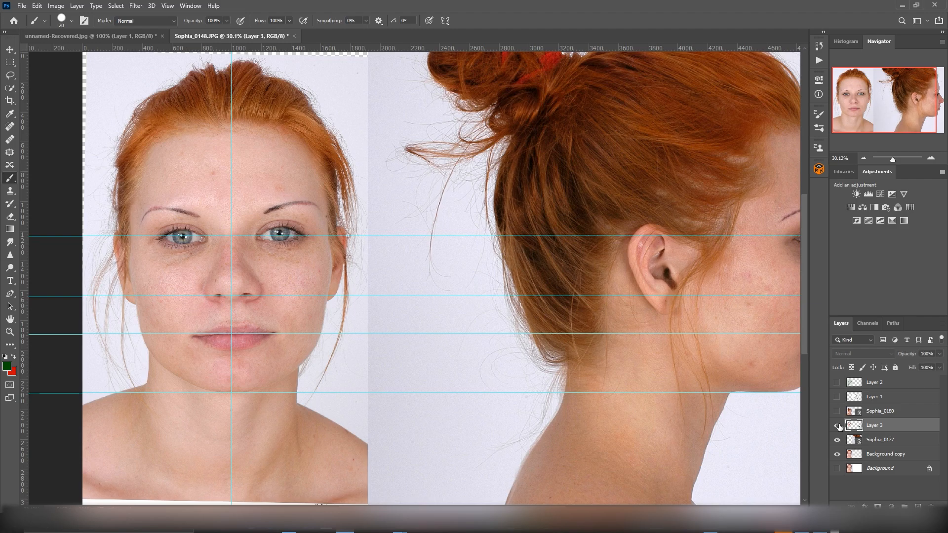
left_click(838, 425)
Step: Switch the brush back to red and outline the forehead, temple, brow ridge and eye socket on the profile
scroll(591, 493, "right", 3)
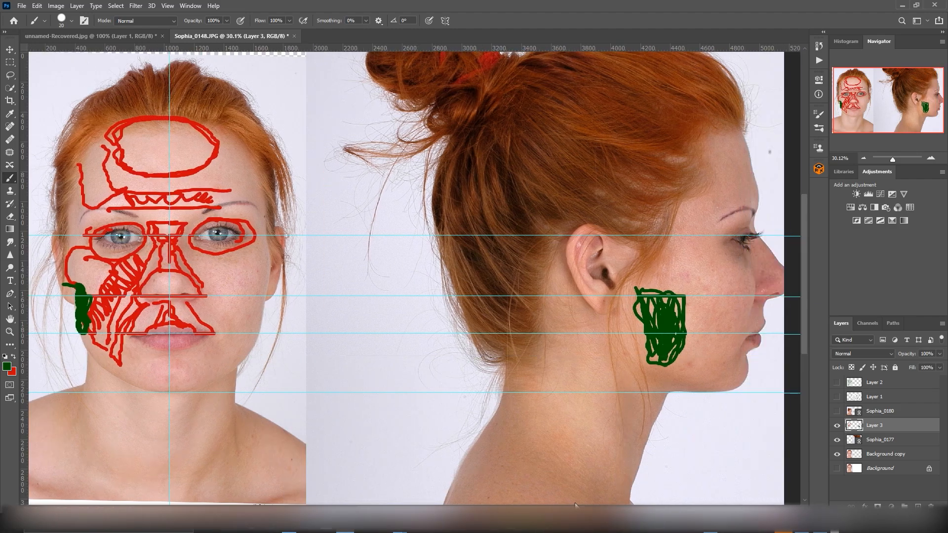
key("x")
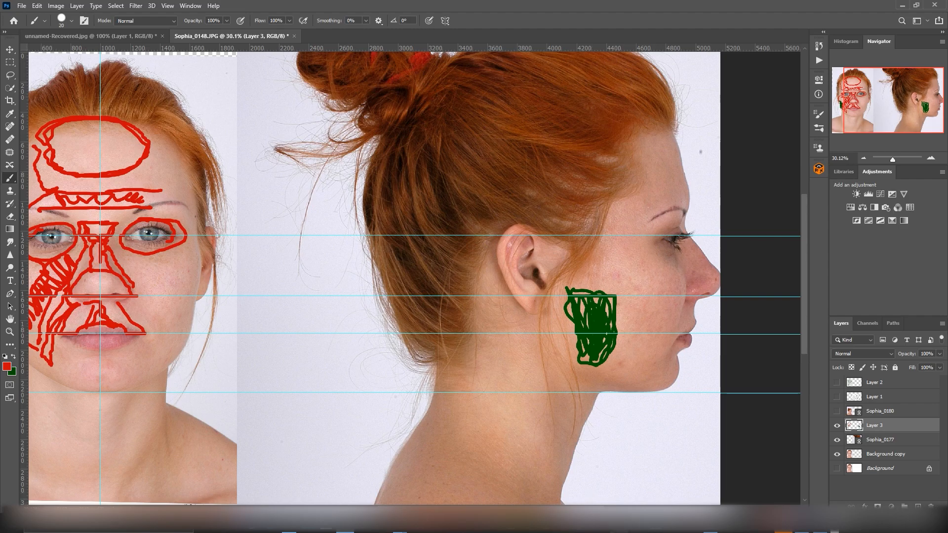
mouse_move(642, 167)
left_mouse_down()
mouse_move(668, 201)
mouse_move(634, 235)
mouse_move(621, 174)
left_mouse_up()
mouse_move(672, 143)
left_mouse_down()
mouse_move(682, 183)
mouse_move(664, 155)
left_mouse_up()
mouse_move(634, 223)
left_mouse_down()
mouse_move(690, 199)
mouse_move(637, 236)
mouse_move(680, 227)
mouse_move(648, 243)
mouse_move(682, 254)
mouse_move(678, 239)
left_mouse_up()
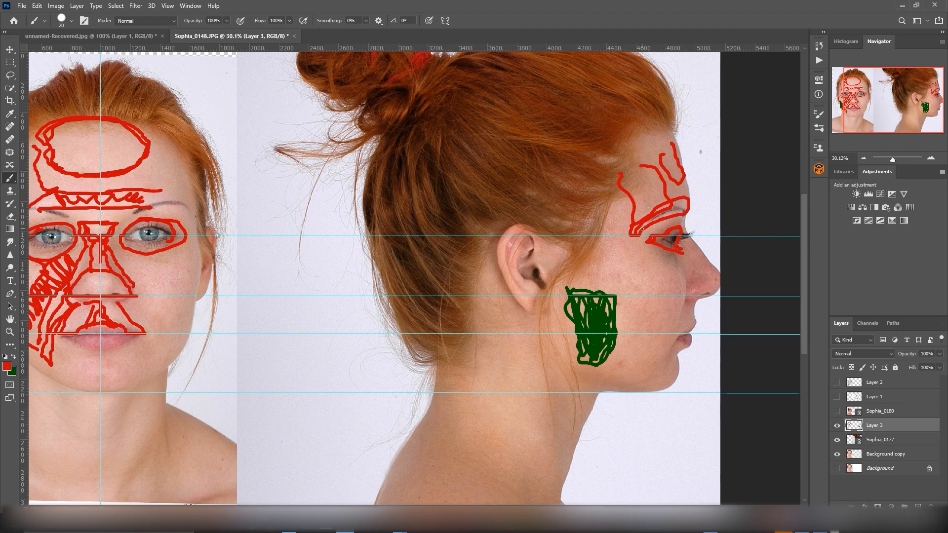
mouse_move(671, 231)
left_mouse_down()
mouse_move(685, 223)
mouse_move(644, 240)
mouse_move(666, 246)
mouse_move(654, 236)
mouse_move(684, 235)
left_mouse_up()
Step: Draw the cheekbone, cheek planes and mouth-side folds in red on the profile, running around the green jaw muscle
left_click_drag(576, 274, 559, 276)
mouse_move(646, 252)
left_mouse_down()
mouse_move(543, 253)
mouse_move(570, 276)
mouse_move(637, 266)
mouse_move(614, 266)
left_mouse_up()
mouse_move(625, 249)
left_mouse_down()
mouse_move(613, 275)
mouse_move(622, 260)
mouse_move(621, 274)
left_mouse_up()
mouse_move(623, 272)
left_mouse_down()
mouse_move(649, 291)
mouse_move(680, 269)
mouse_move(628, 253)
mouse_move(683, 279)
mouse_move(659, 352)
left_mouse_up()
left_click_drag(687, 315, 673, 335)
mouse_move(614, 294)
left_mouse_down()
mouse_move(616, 311)
mouse_move(582, 287)
mouse_move(620, 348)
mouse_move(616, 316)
mouse_move(623, 344)
mouse_move(665, 352)
left_mouse_up()
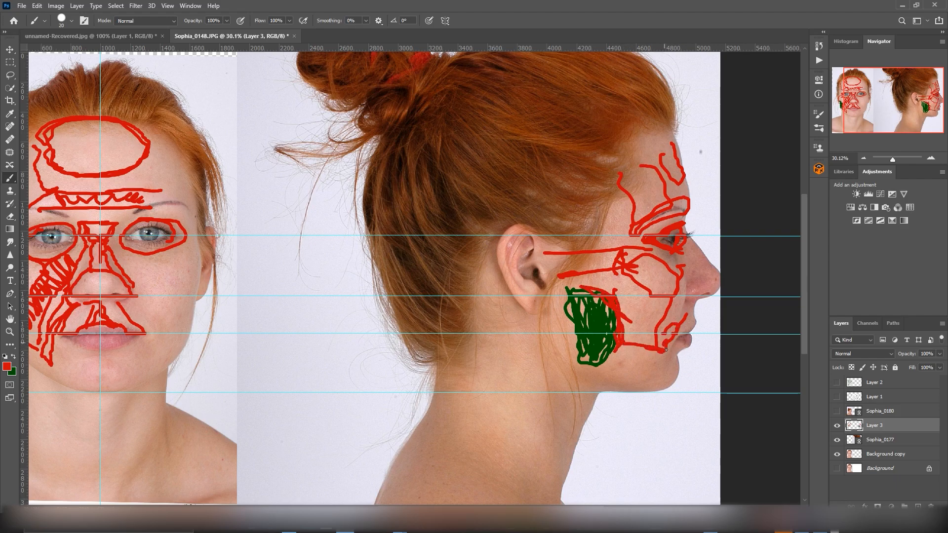
Step: Outline the nose, the jaw from below the ear to the chin and lips, and the forehead contour in red on the profile
mouse_move(677, 253)
left_mouse_down()
mouse_move(706, 271)
mouse_move(687, 287)
mouse_move(691, 299)
mouse_move(720, 284)
left_mouse_up()
left_click_drag(691, 236, 720, 278)
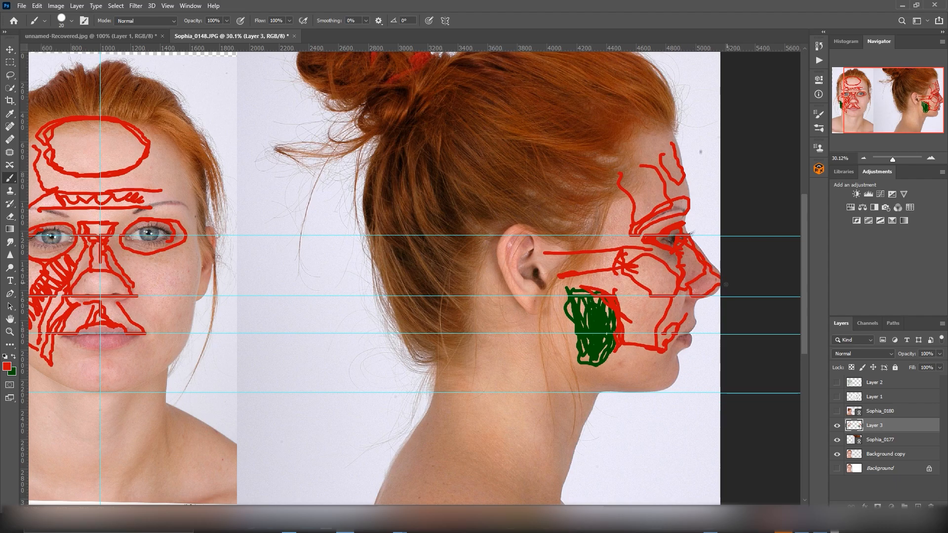
mouse_move(545, 296)
left_mouse_down()
mouse_move(547, 338)
mouse_move(575, 376)
mouse_move(617, 384)
mouse_move(685, 390)
mouse_move(675, 360)
mouse_move(696, 345)
mouse_move(691, 313)
left_mouse_up()
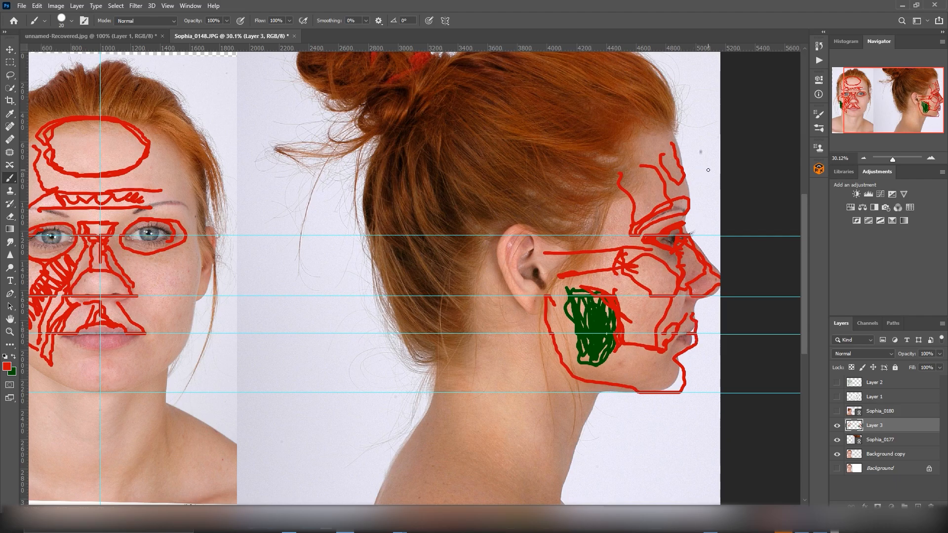
left_click_drag(671, 132, 684, 218)
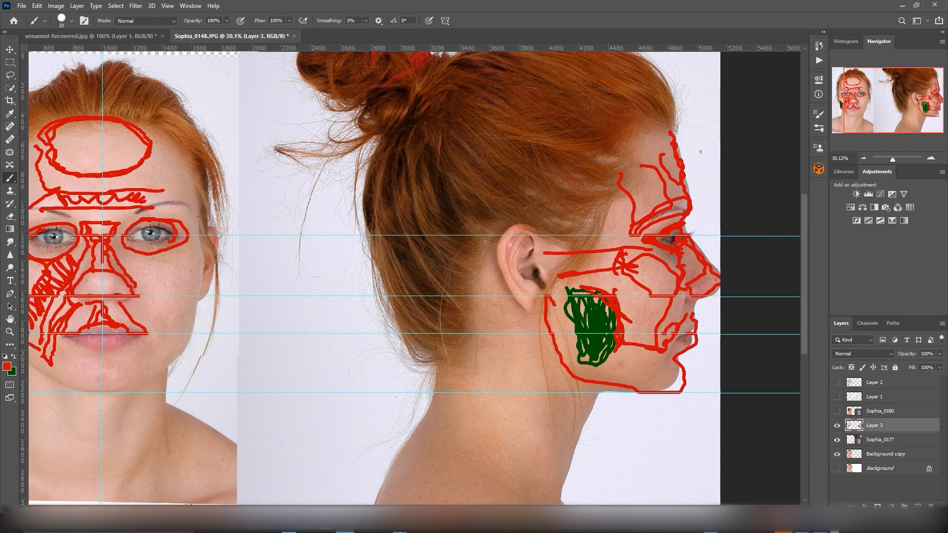
Step: Add the pencil head drawing as a layer and position it between the front and profile photos
left_click_drag(597, 509, 560, 509)
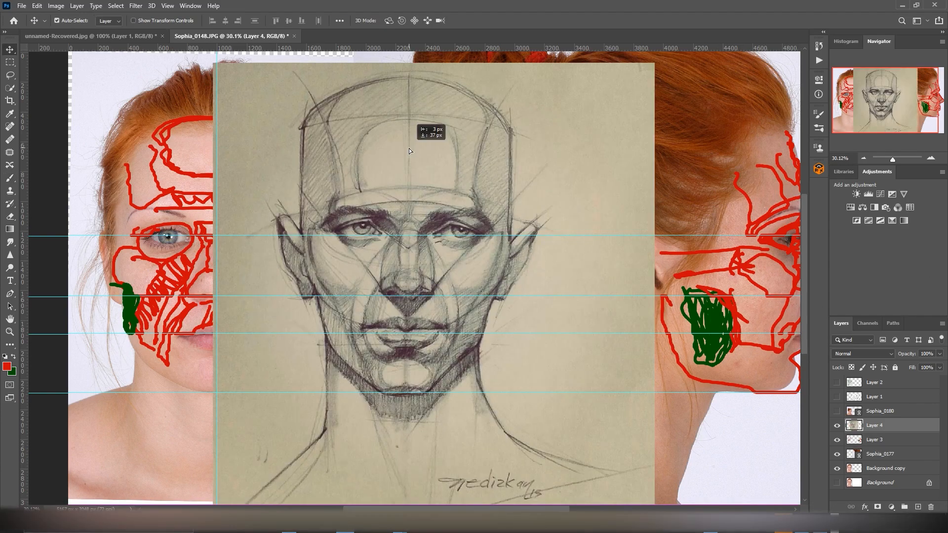
left_click_drag(409, 149, 451, 143)
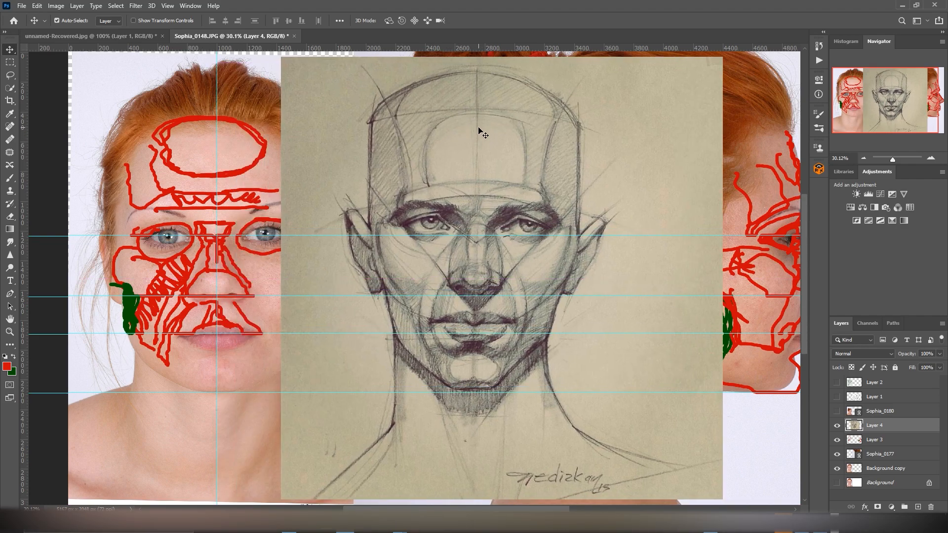
Step: Create a new layer at the top of the stack and outline the drawing's central forehead plane in red with the Brush
left_click(909, 387)
left_click(918, 506)
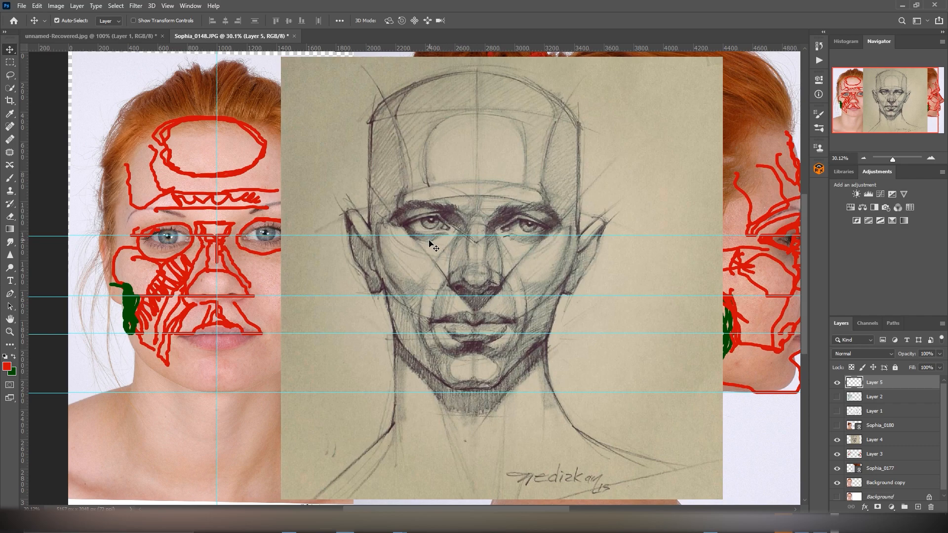
key("b")
mouse_move(470, 110)
left_mouse_down()
mouse_move(443, 128)
mouse_move(427, 173)
mouse_move(523, 179)
mouse_move(505, 140)
mouse_move(458, 118)
mouse_move(500, 121)
mouse_move(523, 143)
mouse_move(525, 169)
mouse_move(455, 179)
mouse_move(434, 149)
mouse_move(489, 115)
mouse_move(516, 133)
left_mouse_up()
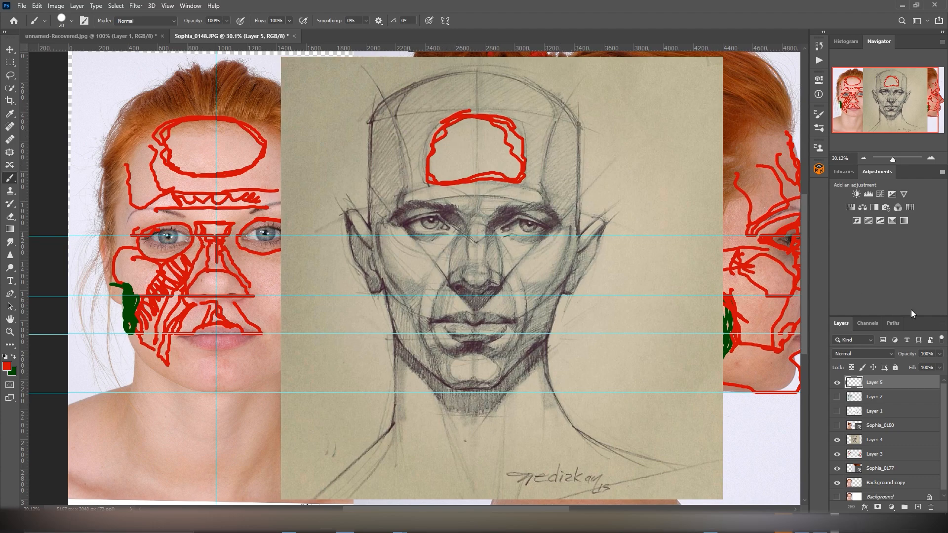
Step: Hide the Layer 3 sketch, check the bare photos, and show the pencil drawing and its red outline layer again
left_click(837, 382)
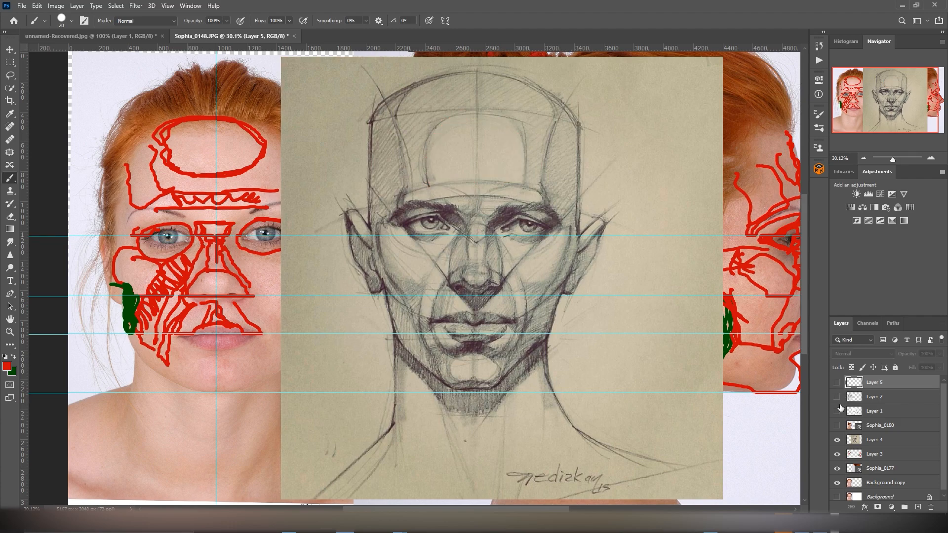
left_click(837, 439)
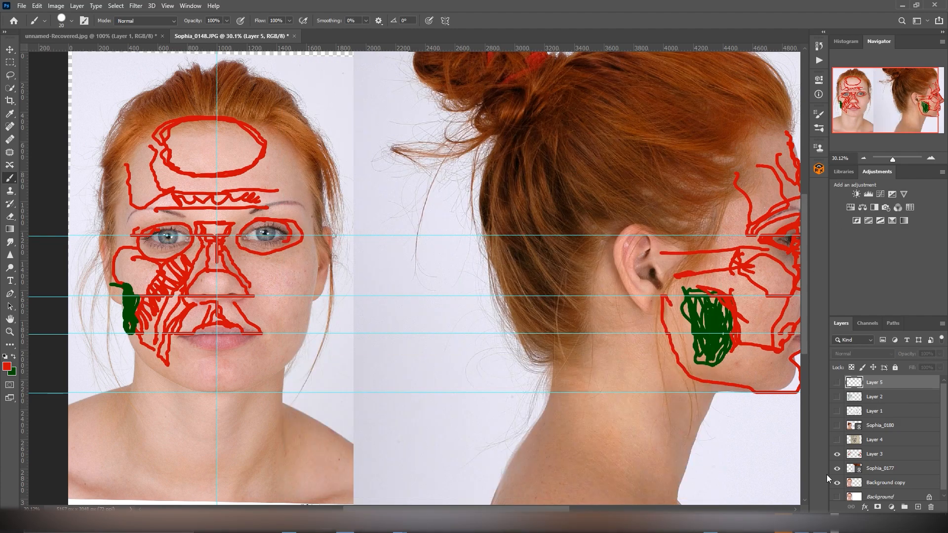
left_click(837, 453)
left_click_drag(565, 510, 598, 509)
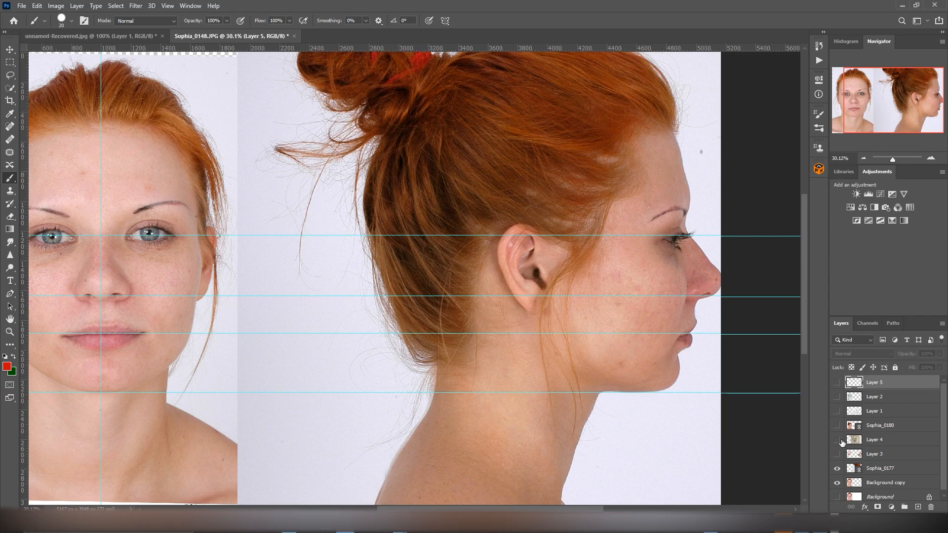
left_click(837, 439)
left_click(837, 383)
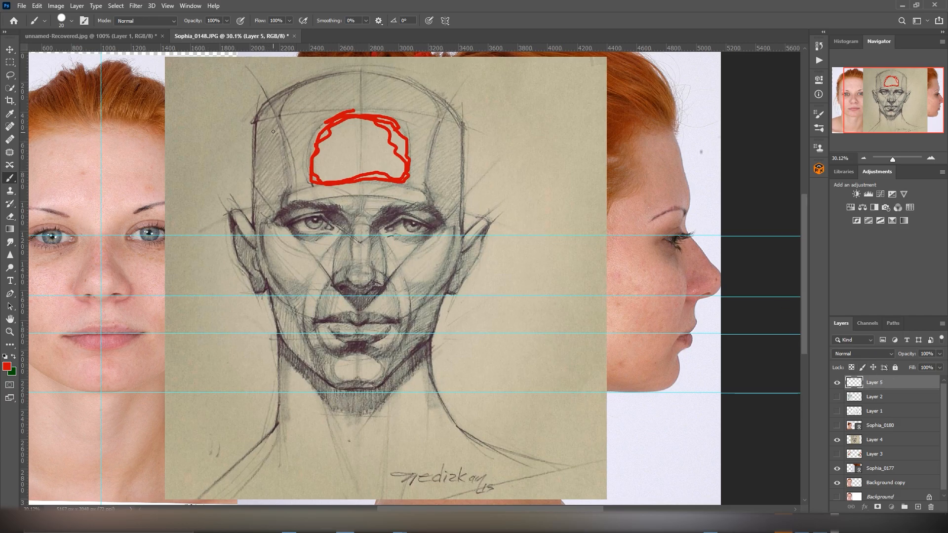
Step: Fill the temple plane and outline the brow ridge, nose bridge and nose tip in red on the pencil drawing
mouse_move(274, 124)
left_mouse_down()
mouse_move(284, 195)
mouse_move(270, 209)
mouse_move(269, 121)
mouse_move(282, 189)
mouse_move(292, 197)
mouse_move(395, 186)
left_mouse_up()
mouse_move(291, 207)
left_mouse_down()
mouse_move(420, 203)
mouse_move(433, 213)
left_mouse_up()
mouse_move(335, 206)
left_mouse_down()
mouse_move(354, 227)
mouse_move(383, 209)
mouse_move(352, 260)
left_mouse_up()
mouse_move(368, 225)
left_mouse_down()
mouse_move(375, 266)
mouse_move(340, 244)
mouse_move(333, 270)
mouse_move(382, 237)
mouse_move(390, 274)
mouse_move(363, 259)
mouse_move(336, 286)
mouse_move(355, 283)
mouse_move(360, 302)
mouse_move(384, 287)
mouse_move(347, 286)
mouse_move(380, 286)
left_mouse_up()
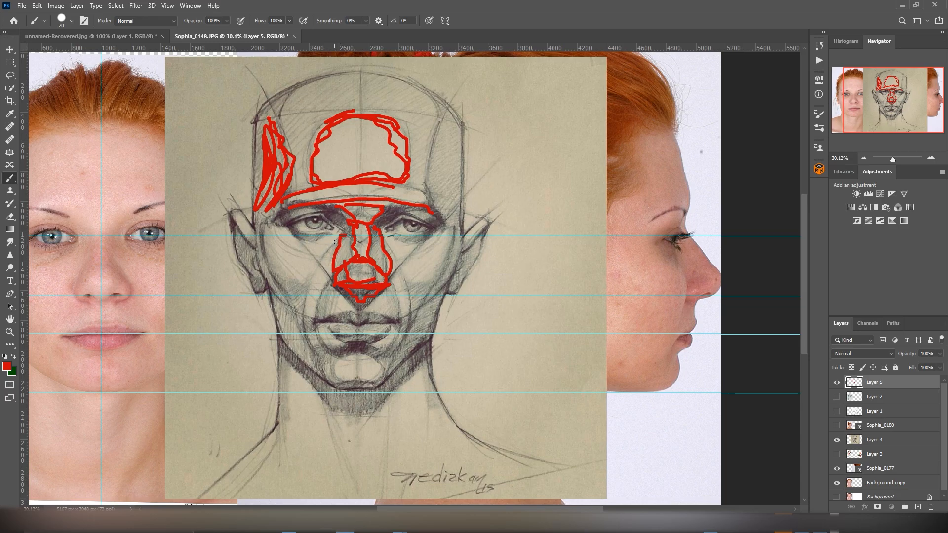
Step: Outline the cheek fold, cheek, jaw side, lower lip and chin in red on the drawing, and compare it with the outlines hidden
mouse_move(331, 244)
left_mouse_down()
mouse_move(301, 305)
mouse_move(319, 342)
left_mouse_up()
mouse_move(332, 270)
left_mouse_down()
mouse_move(309, 312)
mouse_move(318, 343)
left_mouse_up()
left_click_drag(266, 274, 309, 324)
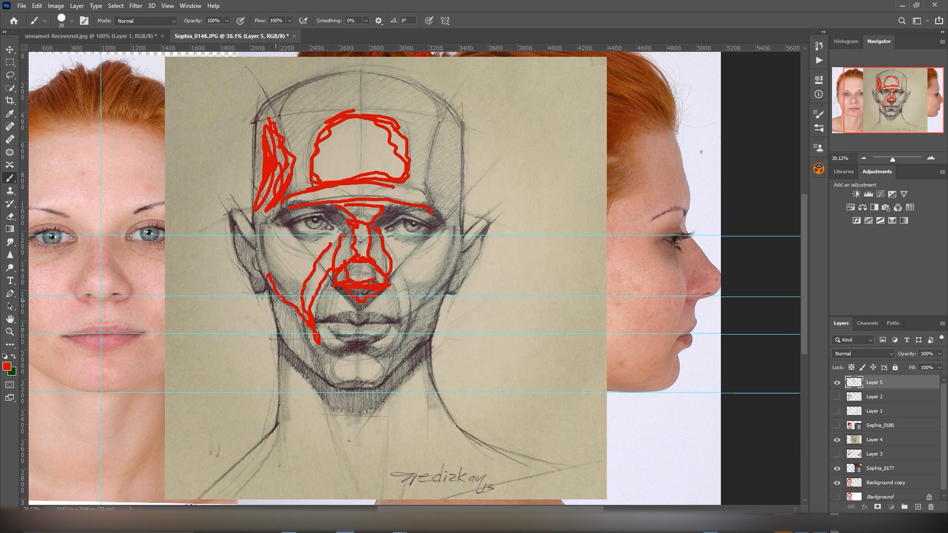
left_click_drag(274, 298, 286, 336)
mouse_move(284, 301)
left_mouse_down()
mouse_move(306, 320)
mouse_move(314, 360)
mouse_move(288, 346)
mouse_move(295, 333)
left_mouse_up()
mouse_move(355, 353)
left_mouse_down()
mouse_move(331, 365)
mouse_move(368, 381)
mouse_move(389, 363)
mouse_move(336, 352)
mouse_move(320, 332)
mouse_move(343, 341)
mouse_move(387, 332)
mouse_move(395, 349)
mouse_move(326, 357)
left_mouse_up()
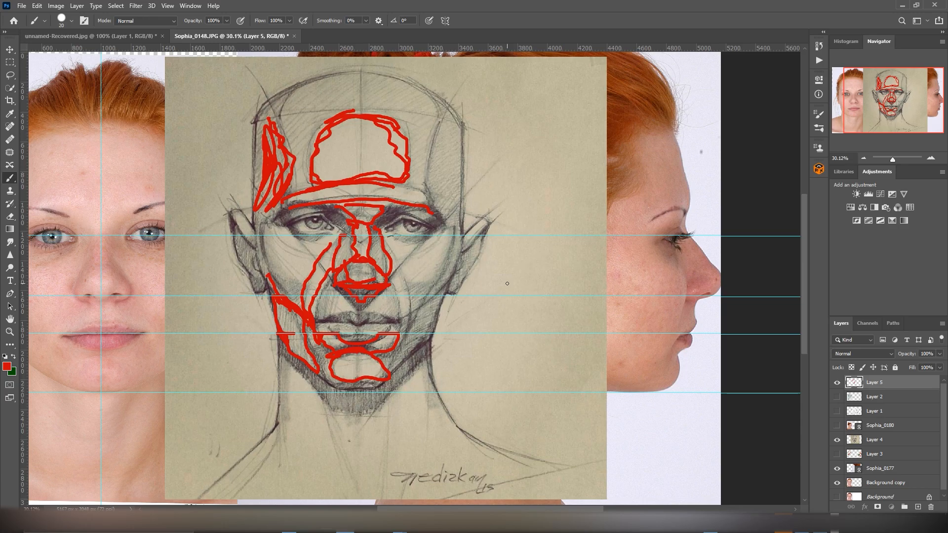
left_click(836, 383)
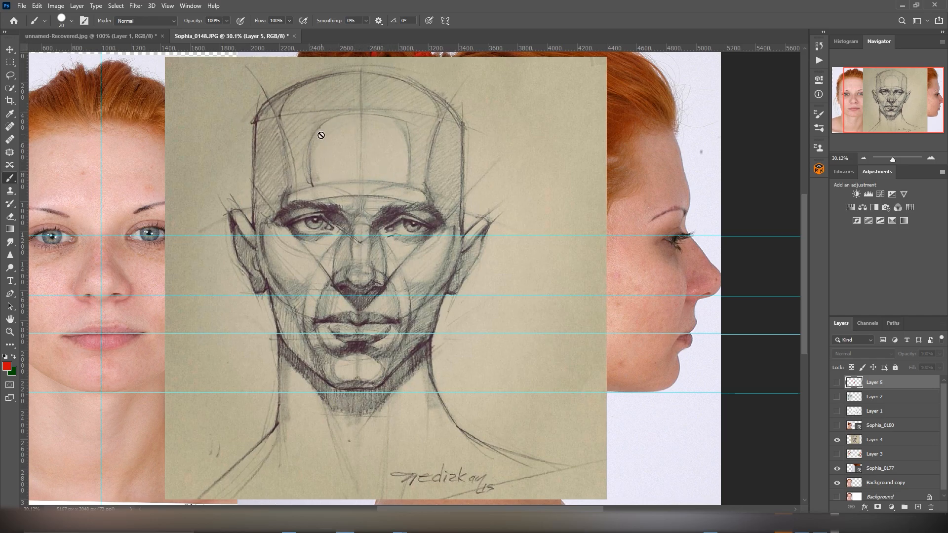
left_click(837, 383)
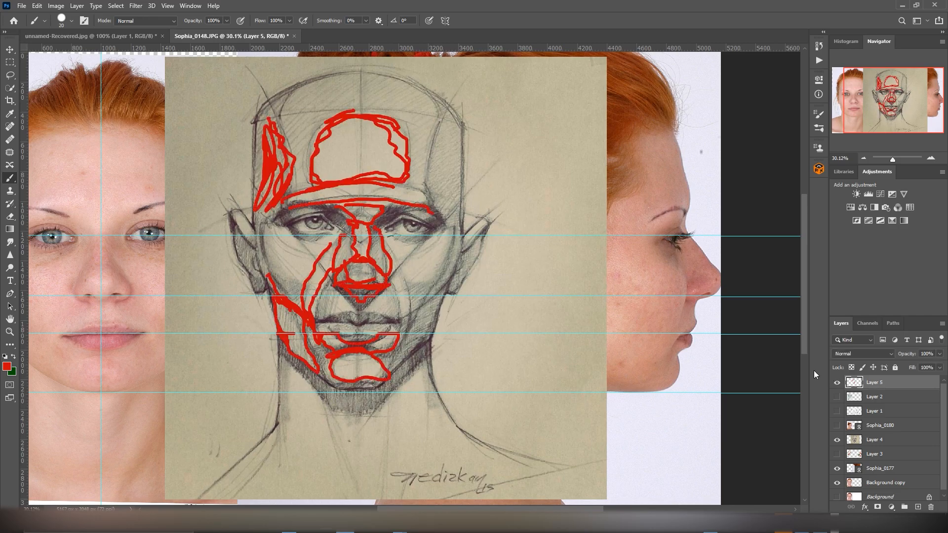
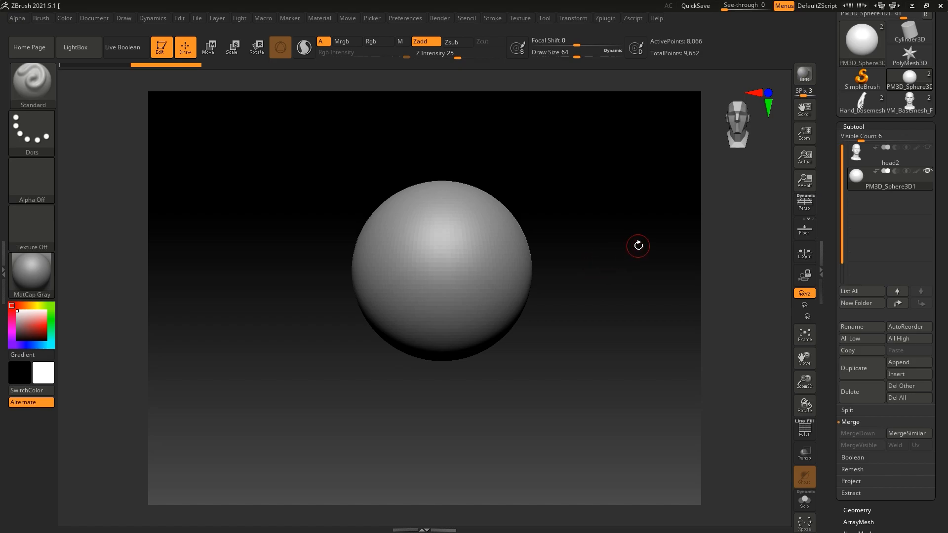
Step: Activate symmetry across the X axis and display the polyframe wireframe on the sphere
left_click(566, 14)
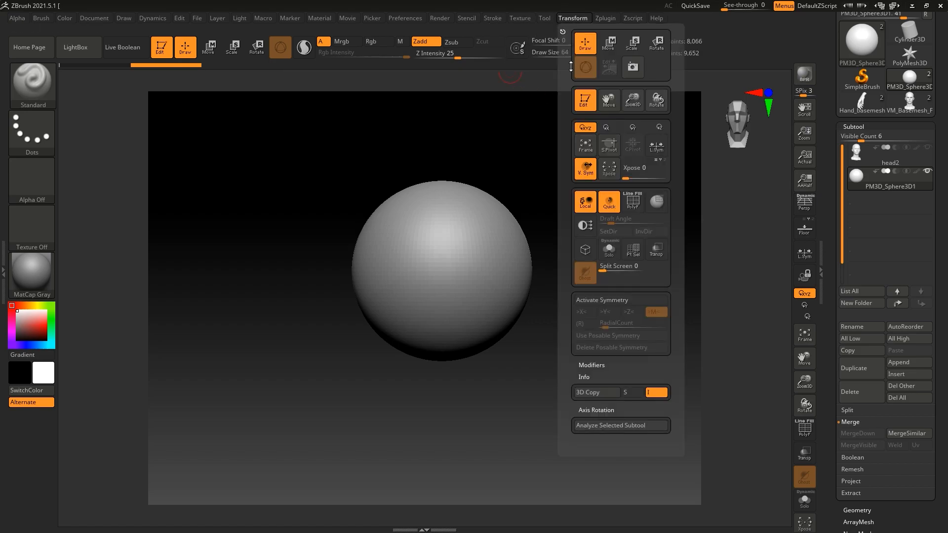
left_click(617, 298)
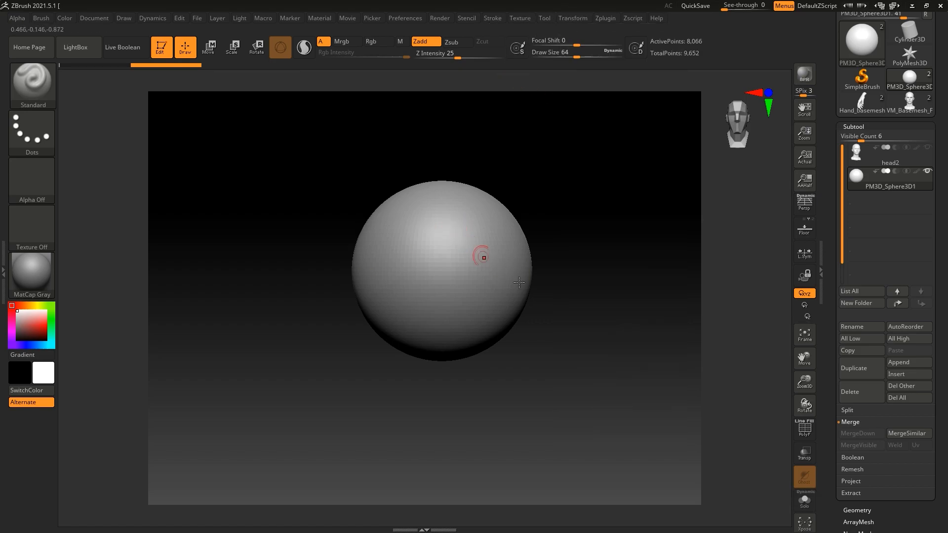
left_click(805, 429)
mouse_move(584, 258)
left_mouse_down()
mouse_move(601, 268)
mouse_move(593, 265)
mouse_move(603, 259)
left_mouse_up()
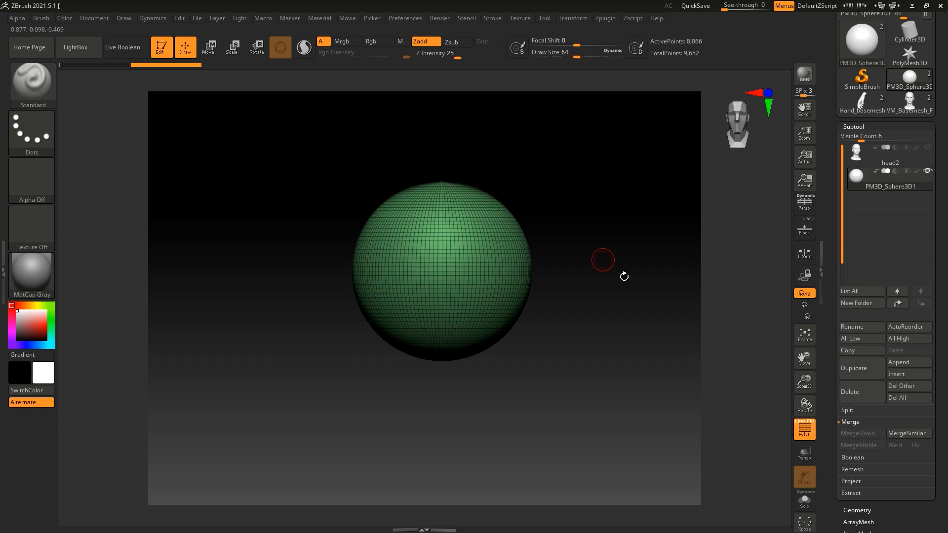
Step: ZRemesh the sphere with a target polygons count of 0.1
scroll(849, 388, "down", 6)
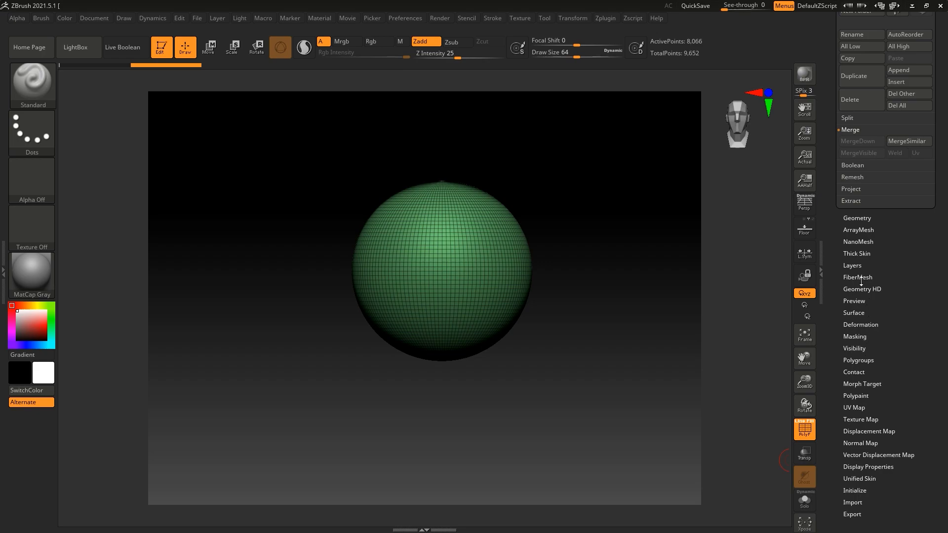
left_click(861, 219)
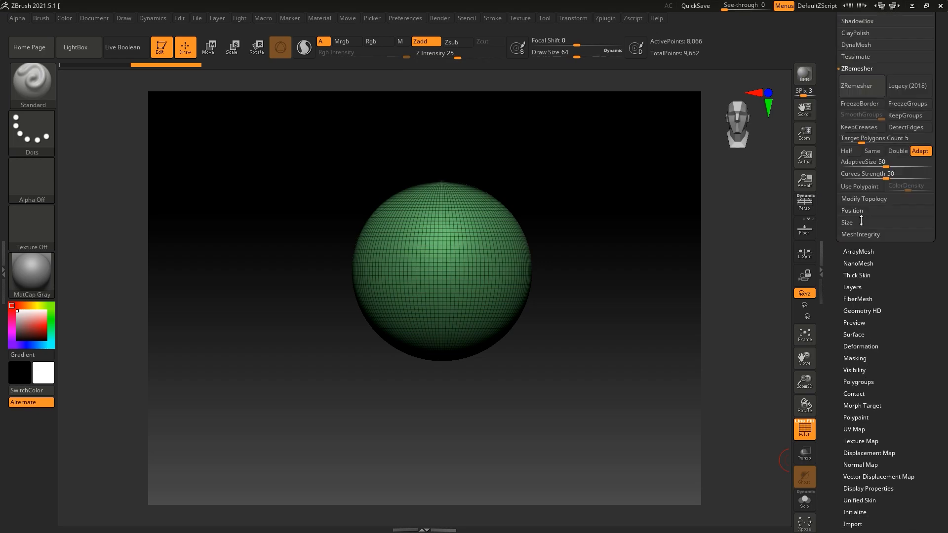
left_click(845, 240)
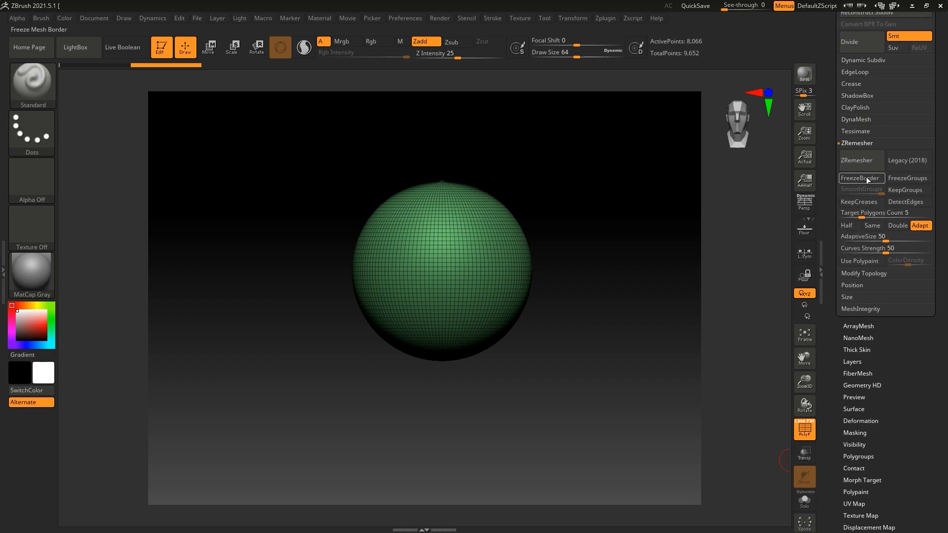
left_click(862, 213)
left_click(857, 213)
type("0.1")
key("Return")
left_click(856, 160)
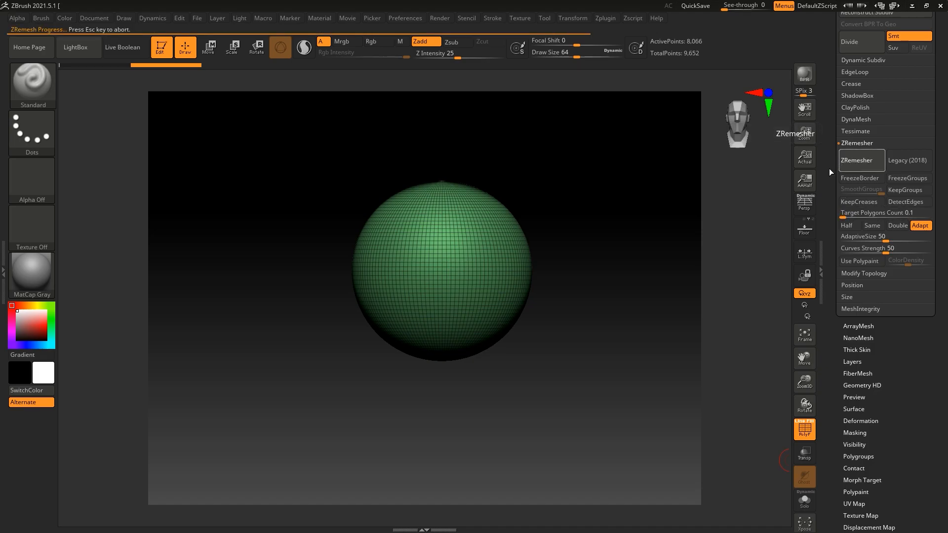
mouse_move(620, 353)
left_mouse_down()
mouse_move(656, 341)
mouse_move(629, 343)
left_mouse_up()
left_click_drag(800, 380, 805, 398)
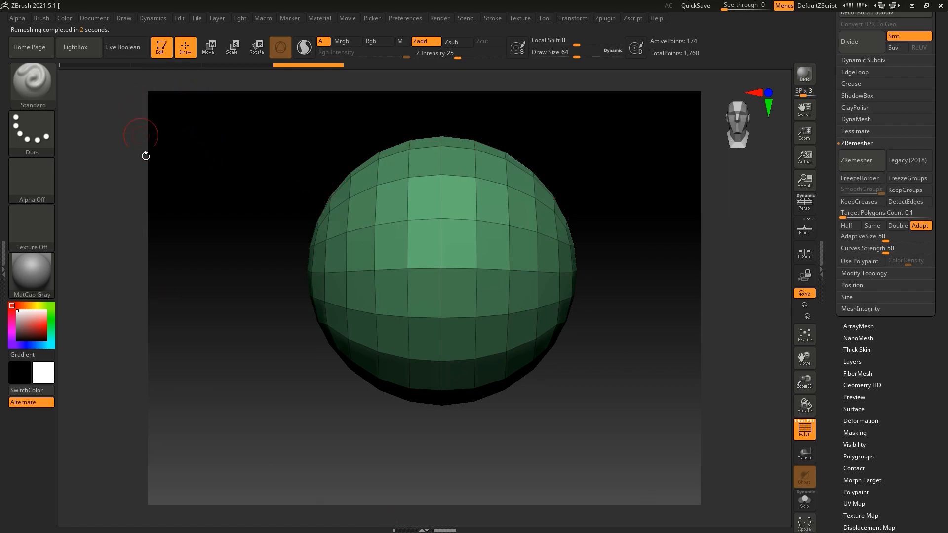
Step: Resize the document to a width and height of 8192 pixels
left_click(91, 20)
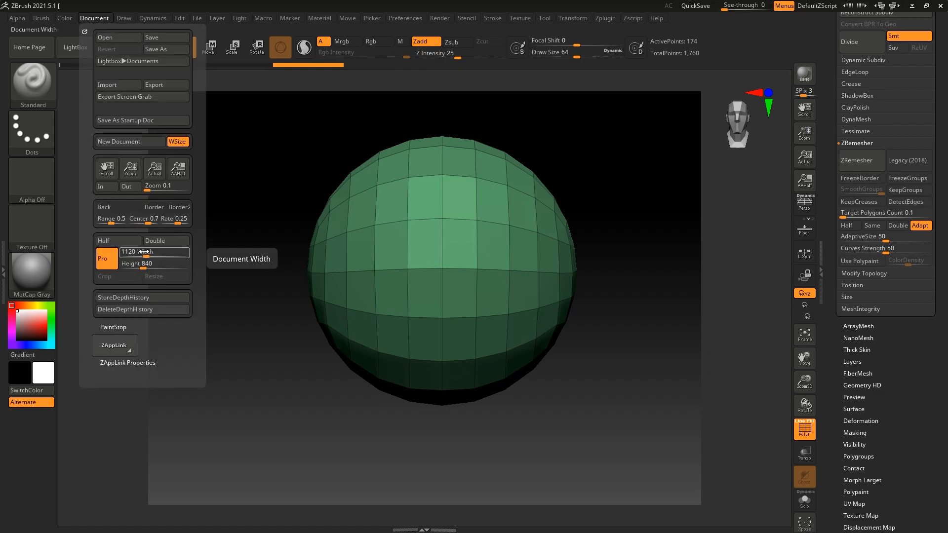
left_click_drag(147, 251, 201, 268)
left_click(156, 277)
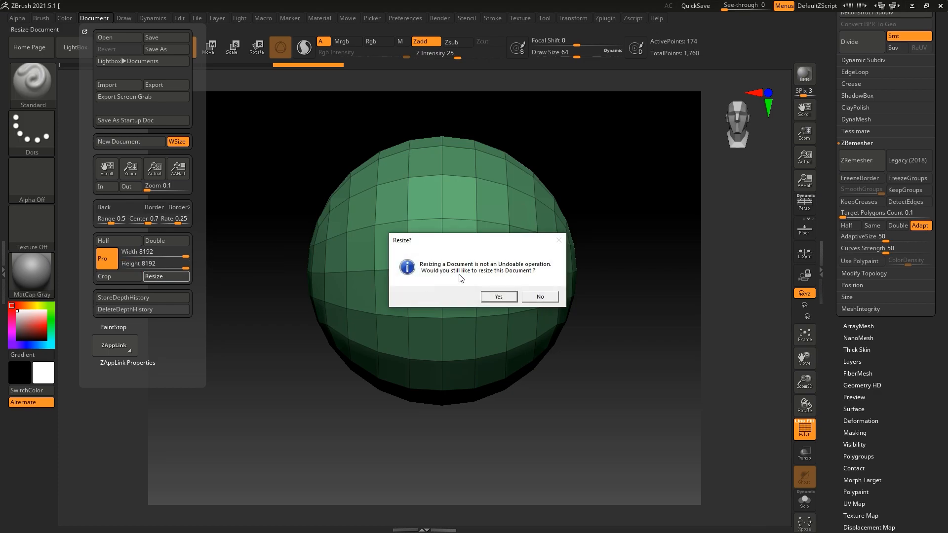
left_click(499, 297)
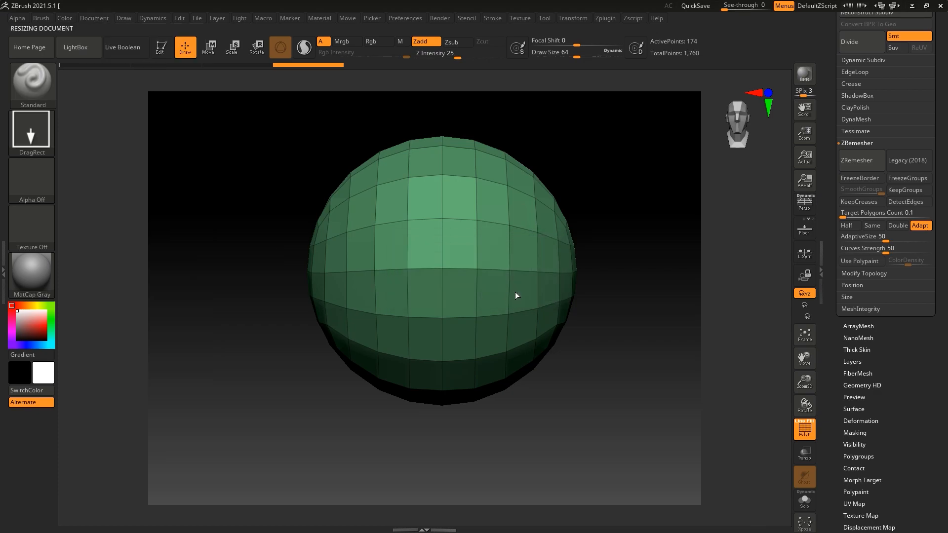
Step: Clear the enlarged canvas, draw a fresh copy of the sphere and put it into edit mode
key("ctrl")
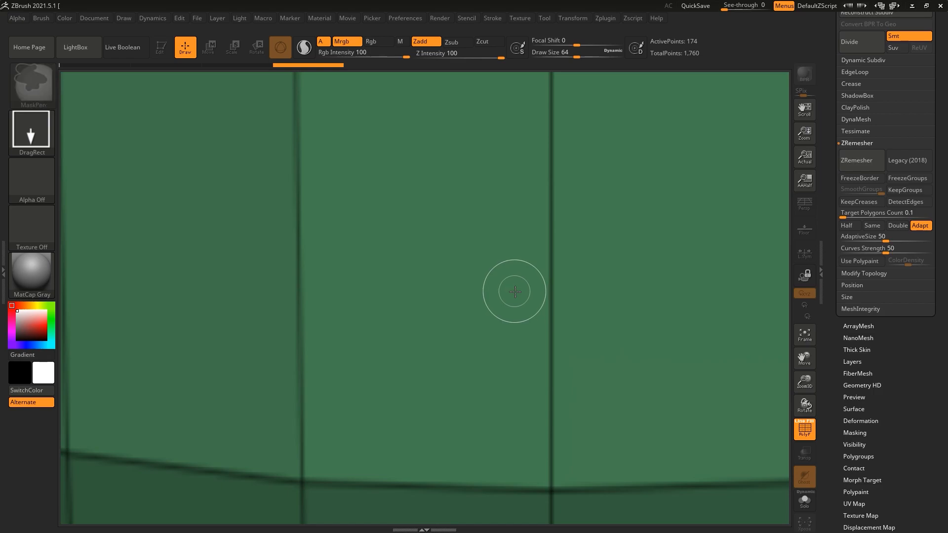
key("ctrl+n")
left_click_drag(504, 229, 508, 317)
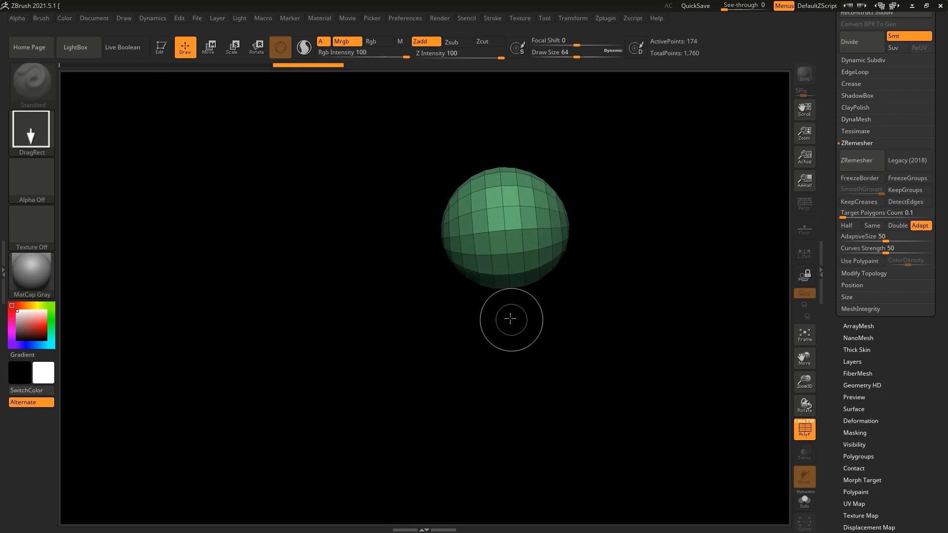
key("t")
key("t")
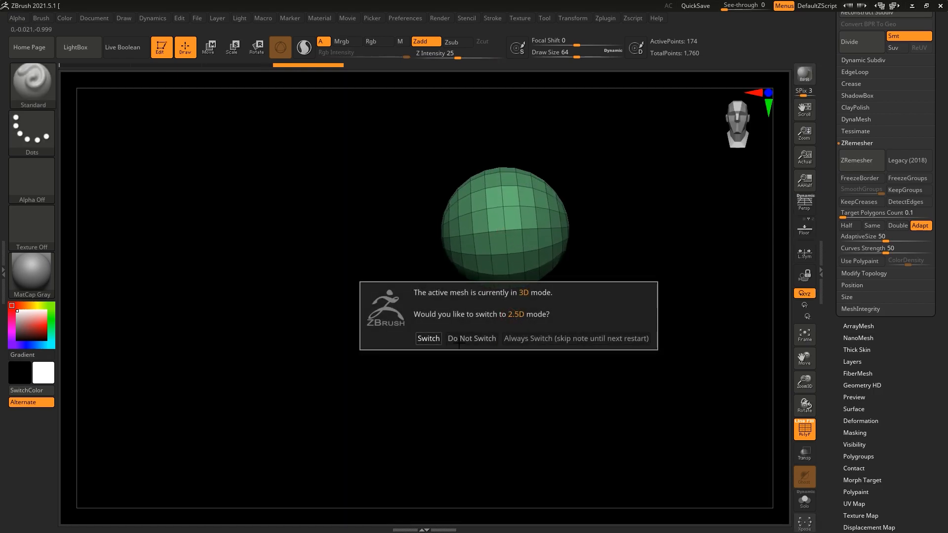
Step: Draw another sphere in 2.5D mode, make it editable, clear the leftover copy and frame it in AAHalf display from the front
left_click(429, 338)
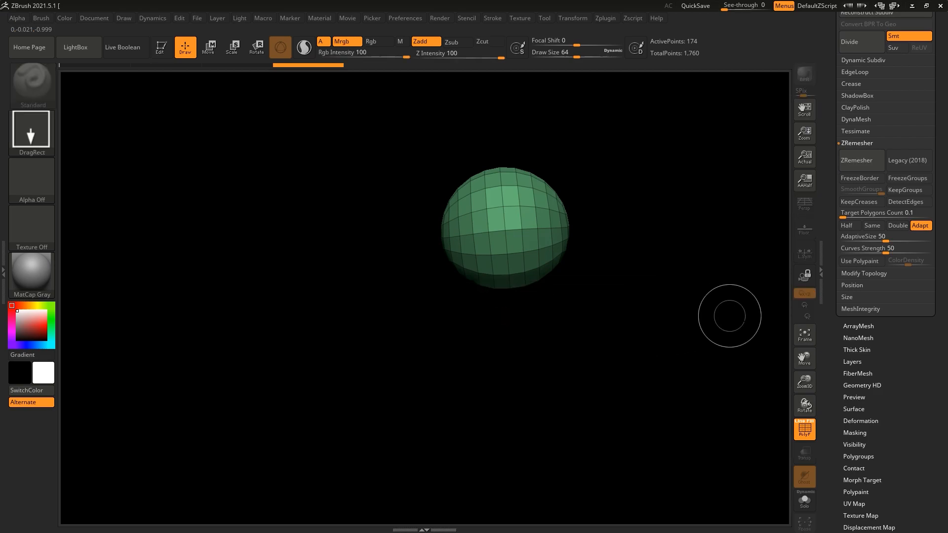
left_click_drag(655, 298, 662, 359)
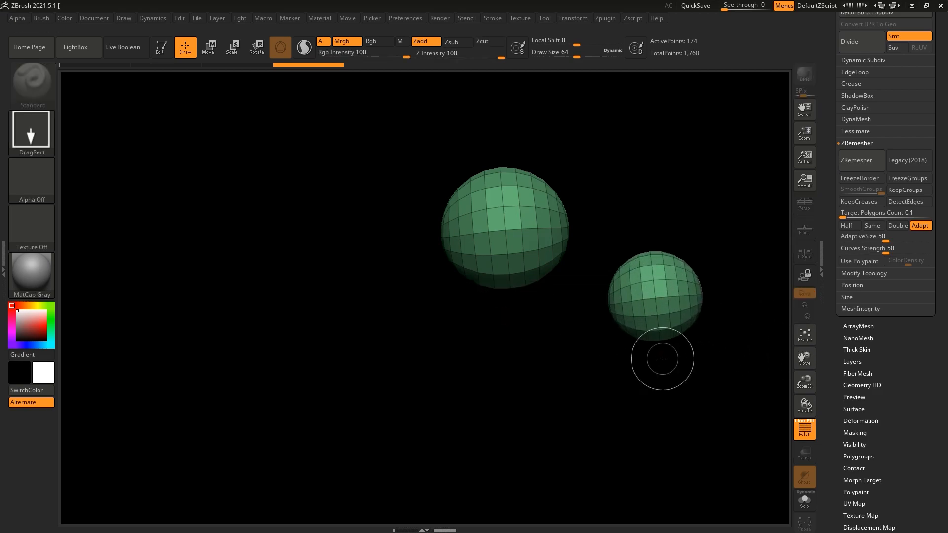
key("t")
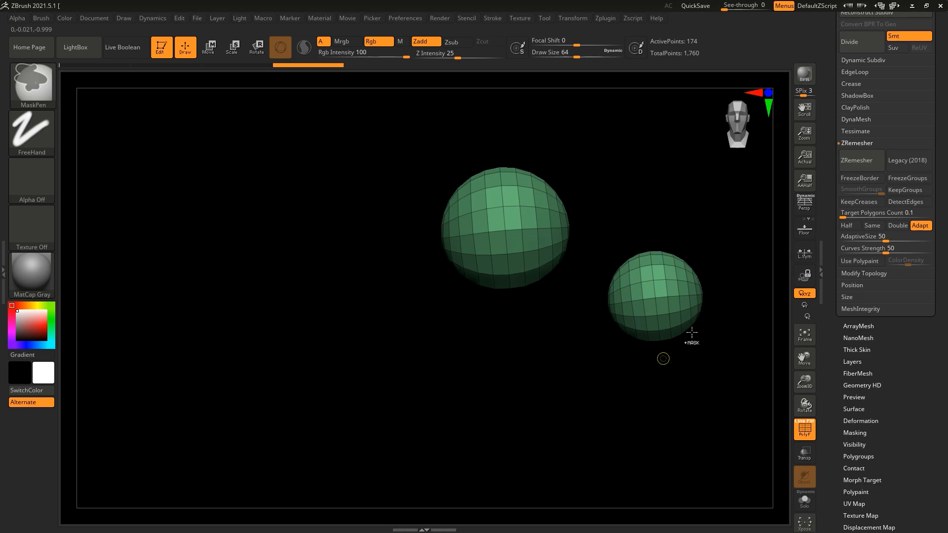
key("ctrl+n")
key("f")
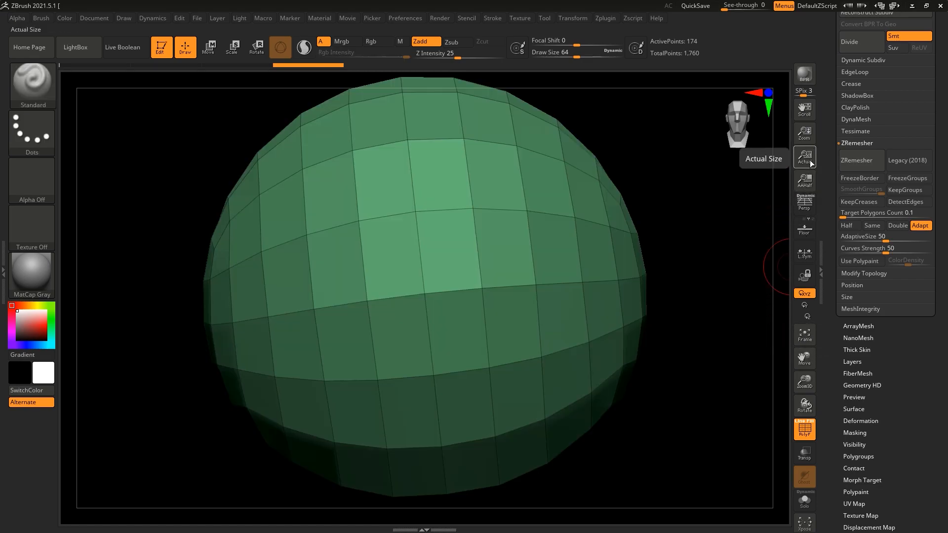
left_click(806, 181)
left_click_drag(686, 240, 633, 256, "shift")
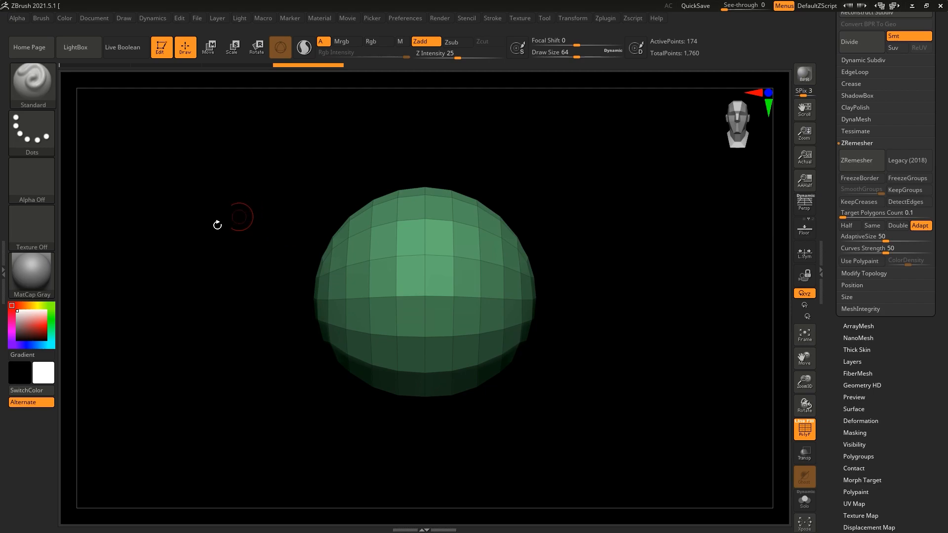
Step: Pick a medium grey, apply it as the document background colour and adjust the background gradient range
left_click(30, 345)
mouse_move(23, 326)
left_mouse_down()
mouse_move(13, 337)
mouse_move(18, 328)
left_mouse_up()
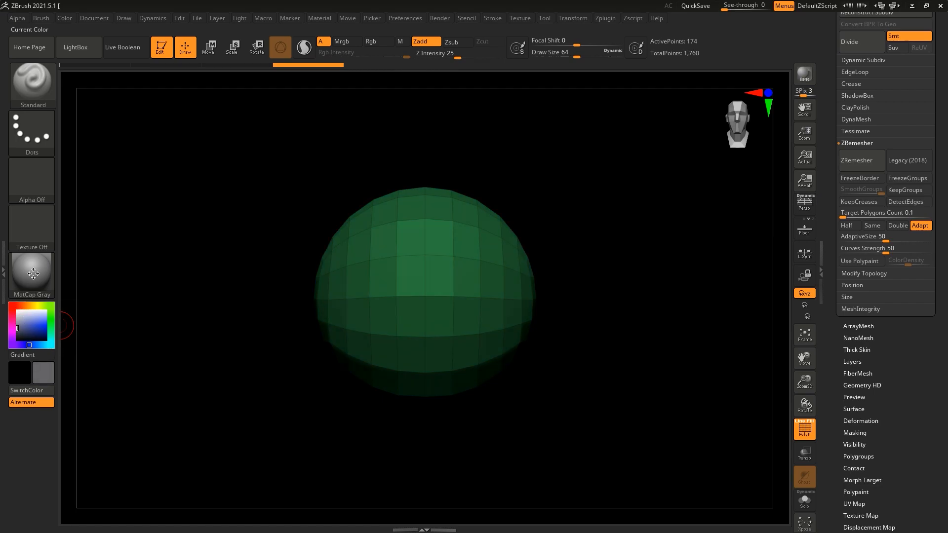
left_click(96, 18)
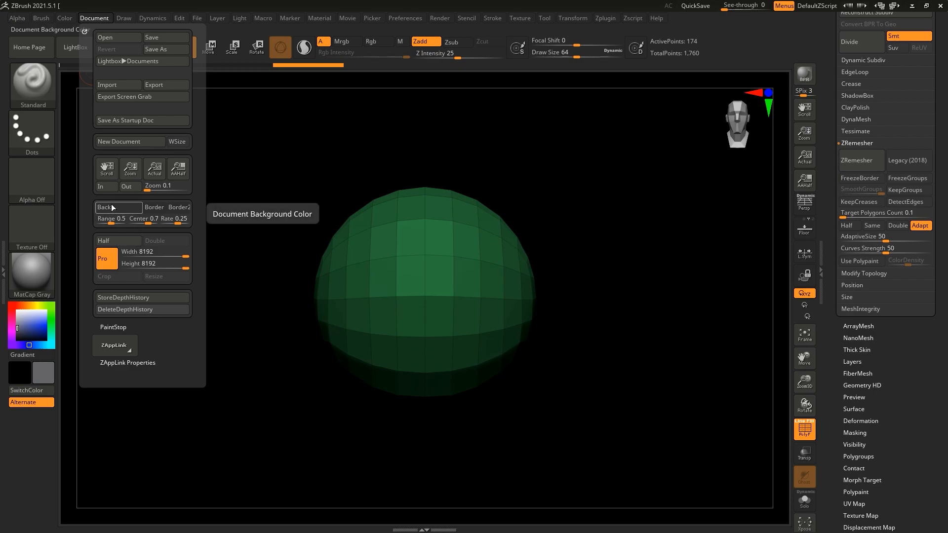
left_click_drag(111, 220, 137, 224)
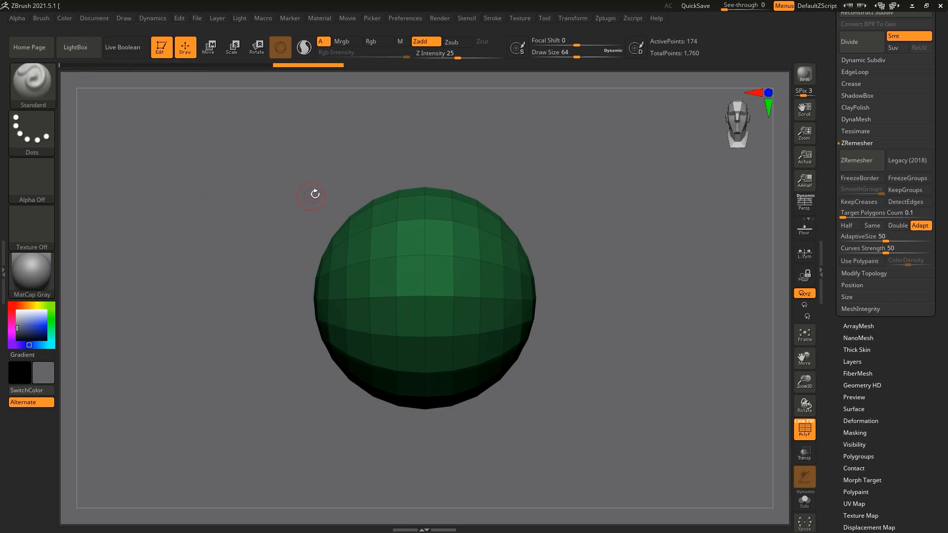
Step: Reset the active colour to white and turn off the sphere's polyframe display
left_click_drag(624, 236, 363, 265)
left_click(801, 428)
left_click_drag(17, 321, 12, 306)
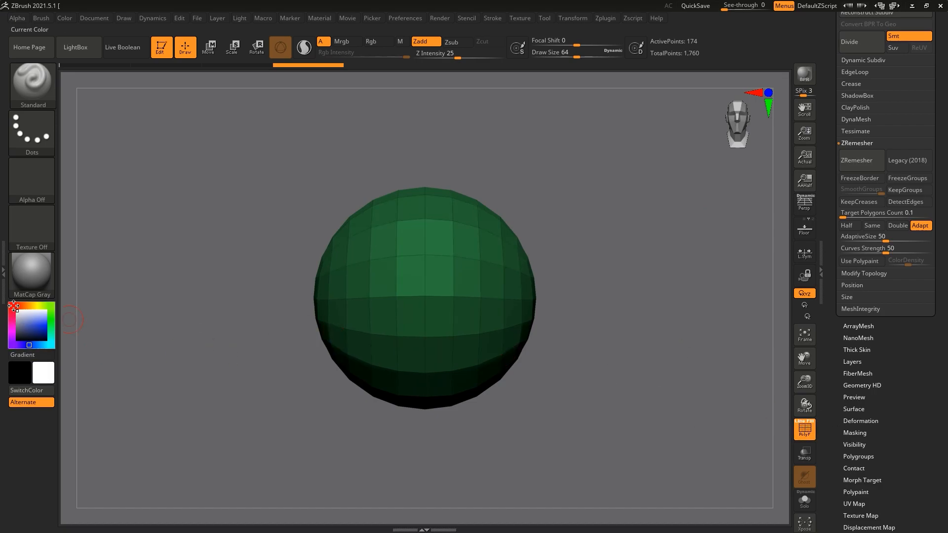
left_click(804, 429)
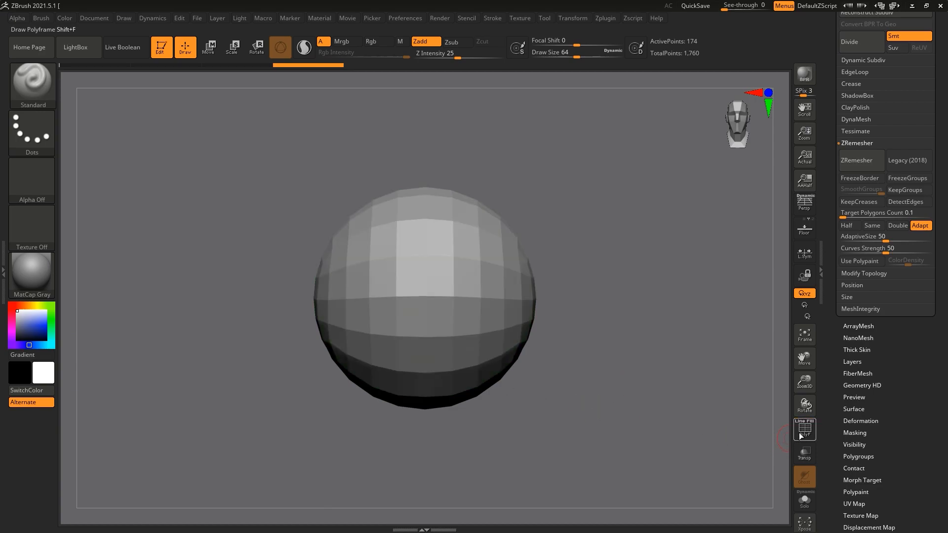
left_click_drag(674, 332, 705, 344, "shift")
left_click_drag(806, 386, 810, 371)
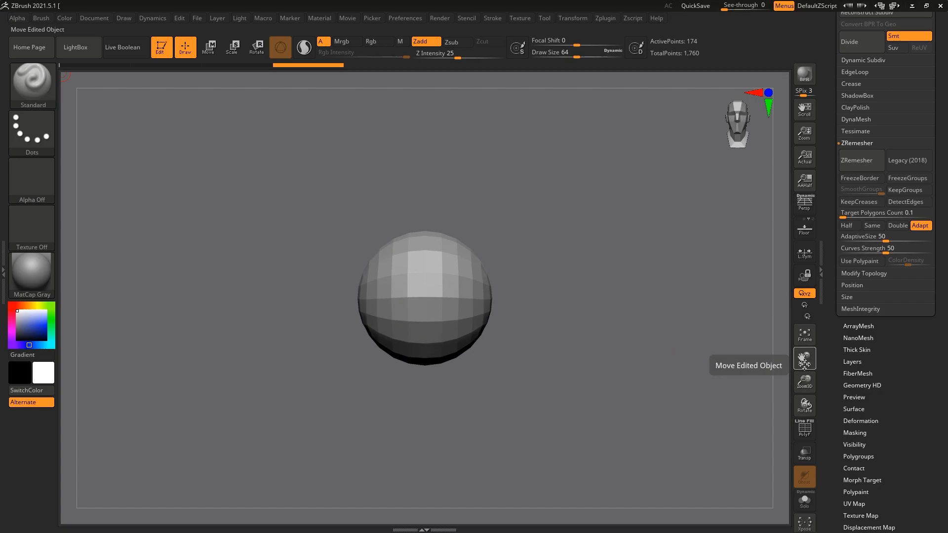
Step: Check the symmetry settings and examine the head2 subtool on its own before returning to the PM3D_Sphere3D1 subtool
left_click(571, 17)
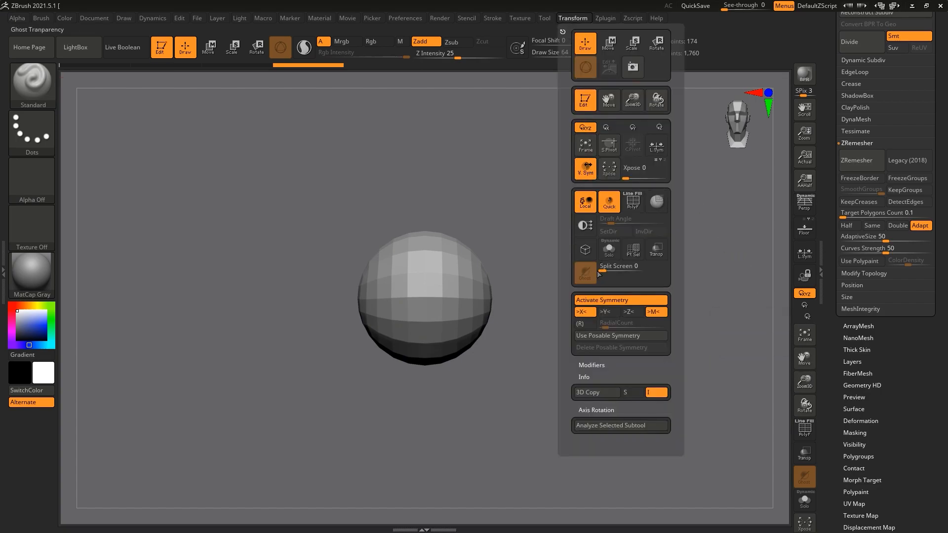
left_click_drag(571, 267, 553, 244)
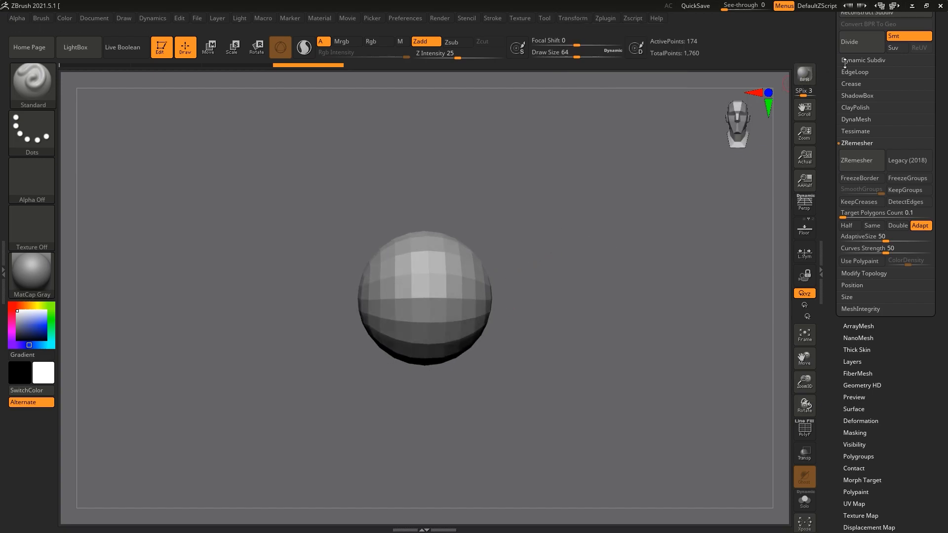
left_click_drag(828, 57, 841, 136)
left_click(853, 146)
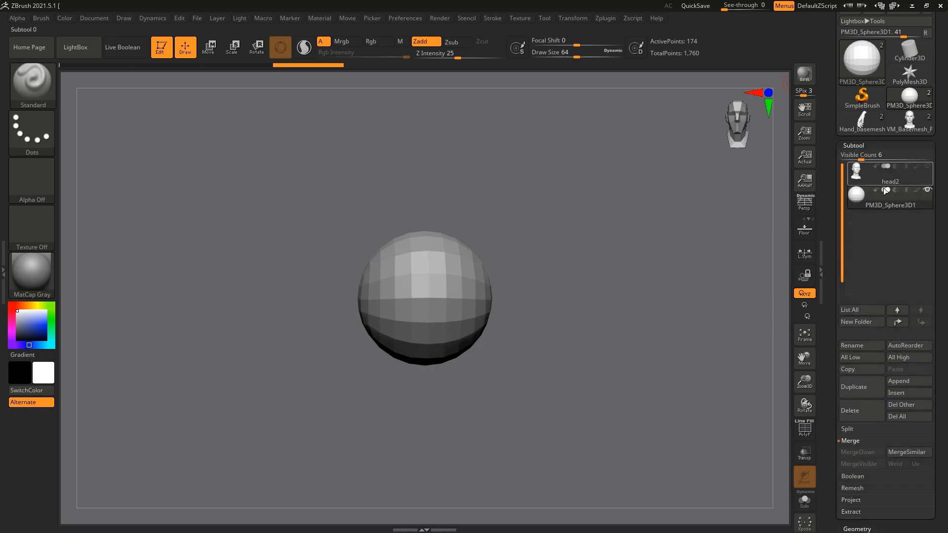
left_click(927, 170)
left_click_drag(805, 383, 809, 422)
left_click_drag(571, 314, 369, 339)
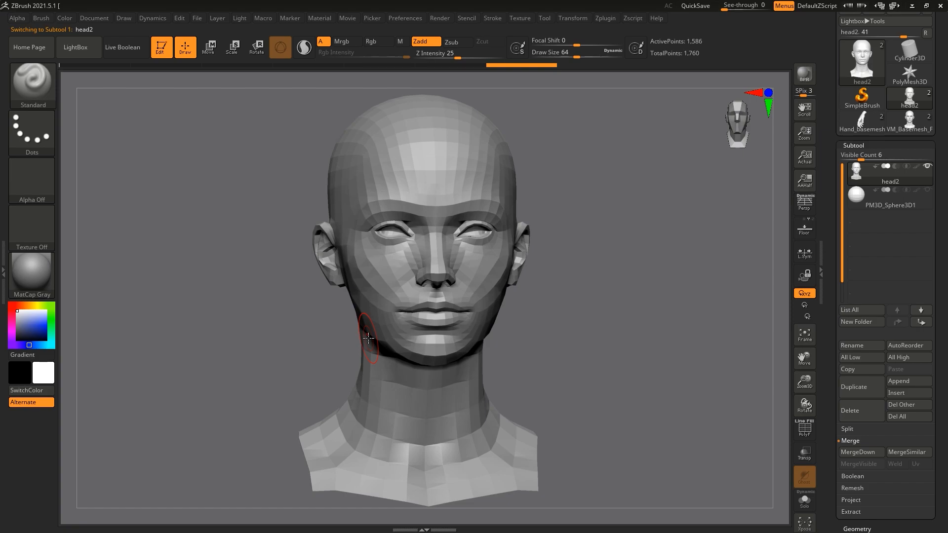
left_click(919, 197)
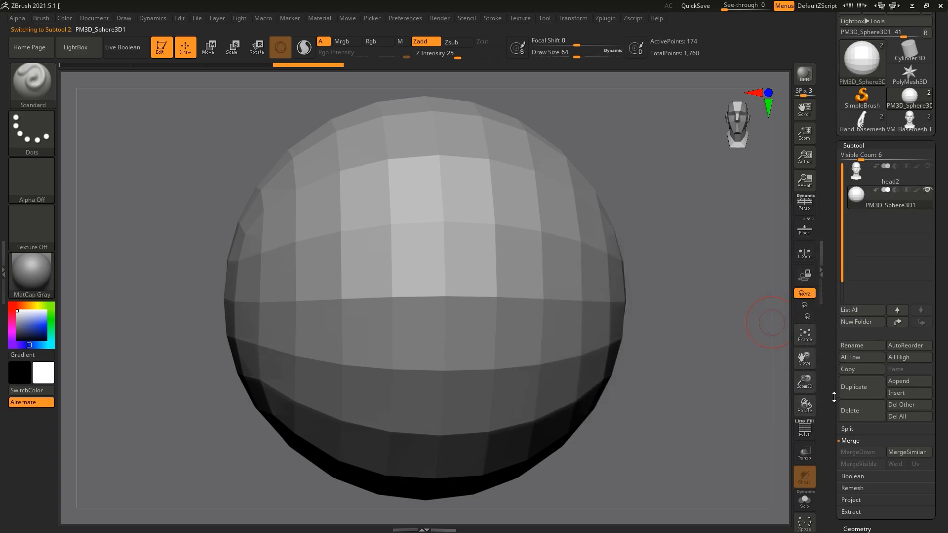
left_click_drag(805, 390, 795, 360)
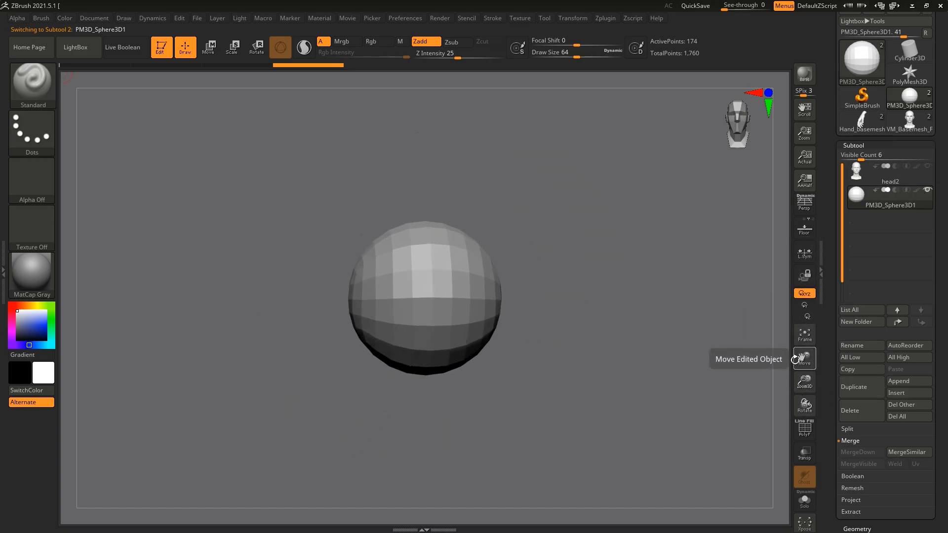
Step: Choose the Move brush and disable its Rgb colour channel
key("b")
key("m")
key("v")
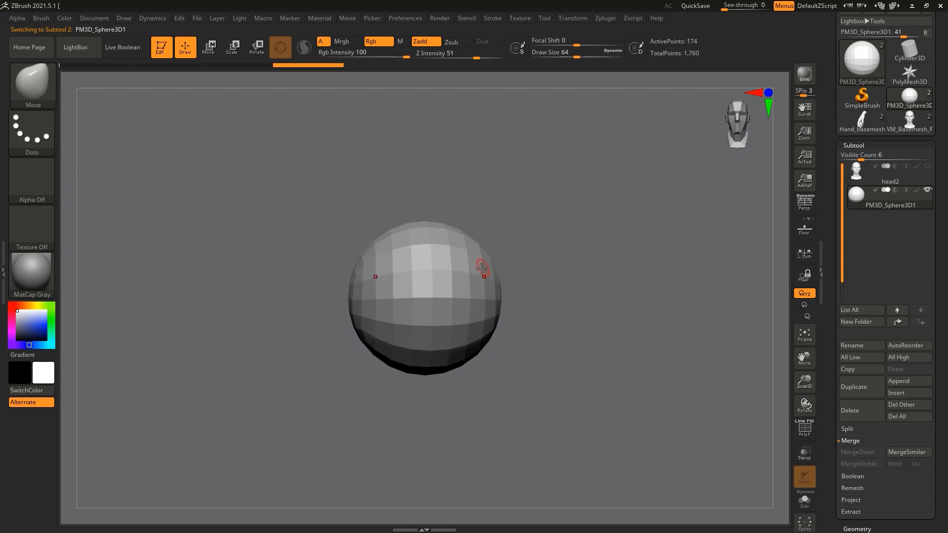
left_click(385, 43)
left_click(371, 42)
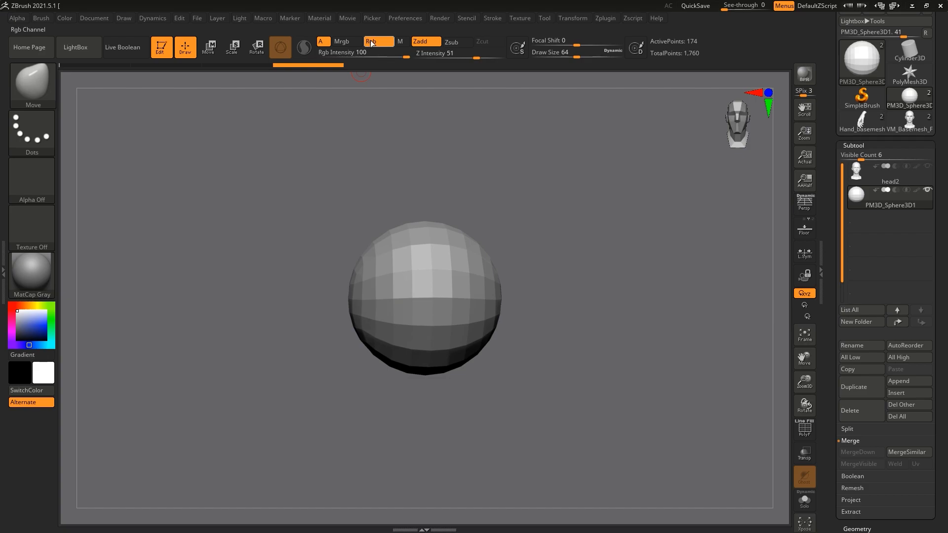
left_click(383, 43)
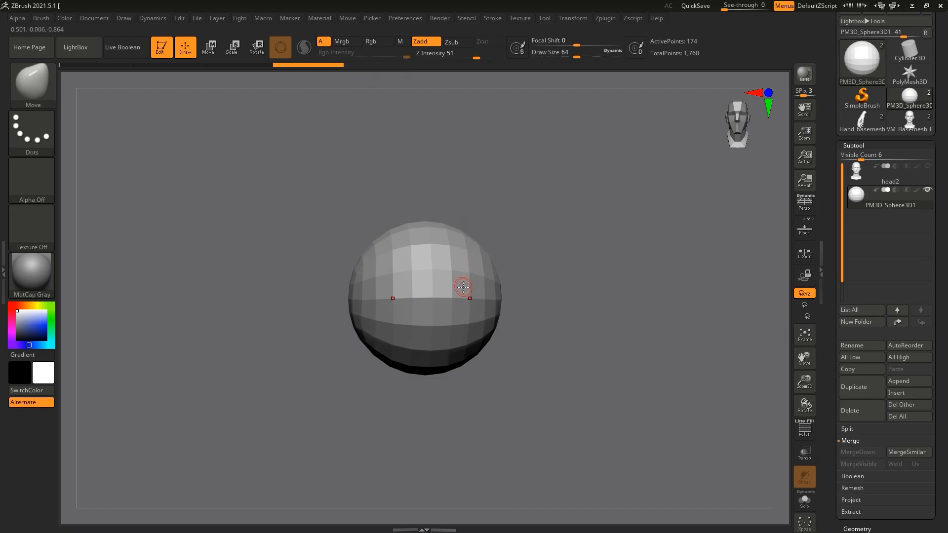
Step: Enlarge the Move brush to draw size 252 and pull the underside of the sphere down into a rough jaw and chin
key("bracketright")
key("bracketright")
key("bracketright")
key("bracketright")
key("bracketright")
key("bracketright")
key("bracketright")
key("bracketright")
mouse_move(422, 366)
left_mouse_down()
mouse_move(395, 399)
mouse_move(383, 384)
mouse_move(404, 402)
mouse_move(423, 473)
left_mouse_up()
mouse_move(474, 415)
left_mouse_down()
mouse_move(433, 396)
mouse_move(436, 447)
left_mouse_up()
left_click_drag(510, 407, 464, 375)
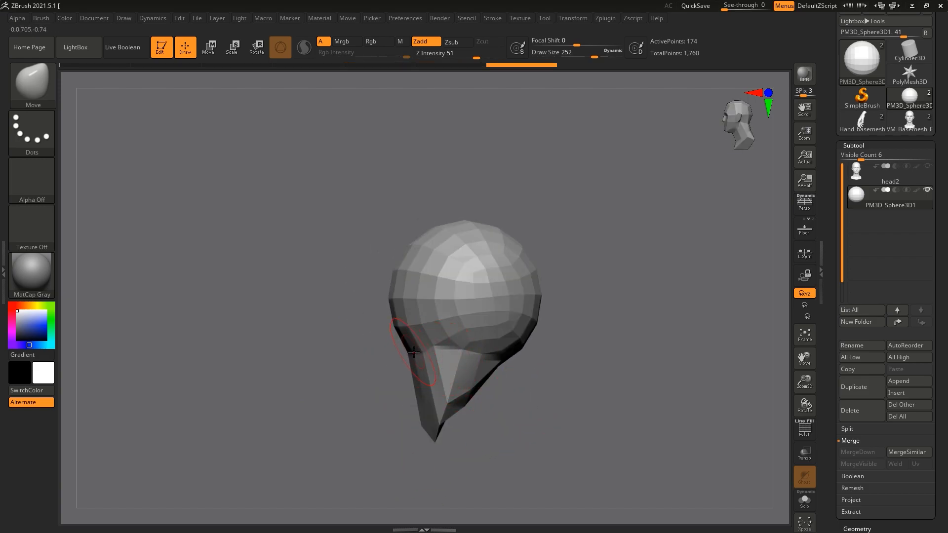
Step: Adjust the front and back edges of the rough jaw beneath the skull with the Move brush
left_click_drag(414, 353, 398, 356)
left_click_drag(513, 376, 536, 398)
mouse_move(489, 372)
left_mouse_down()
mouse_move(476, 357)
mouse_move(583, 374)
mouse_move(569, 377)
left_mouse_up()
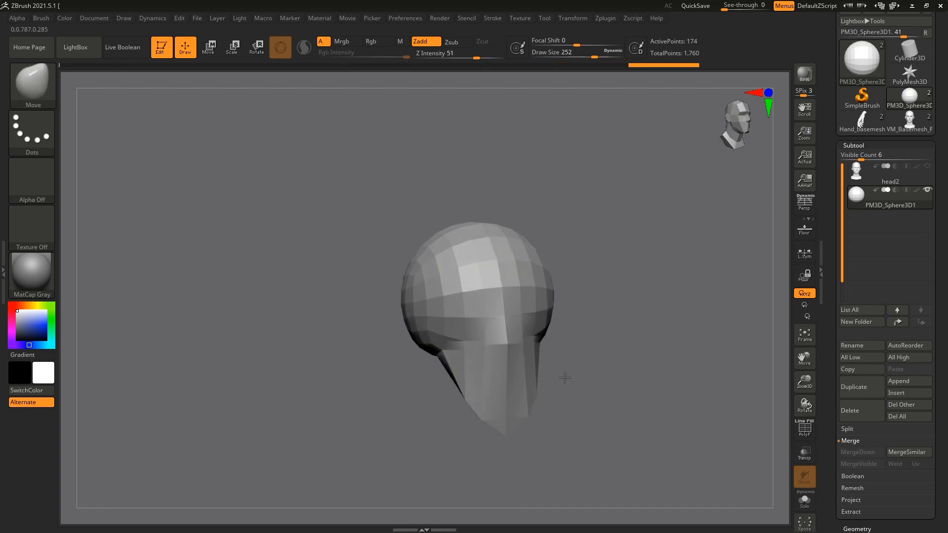
left_click_drag(434, 342, 418, 349)
Step: Flatten the side of the low-polygon skull above the jaw with the TrimDynamic brush
key("b")
key("t")
key("d")
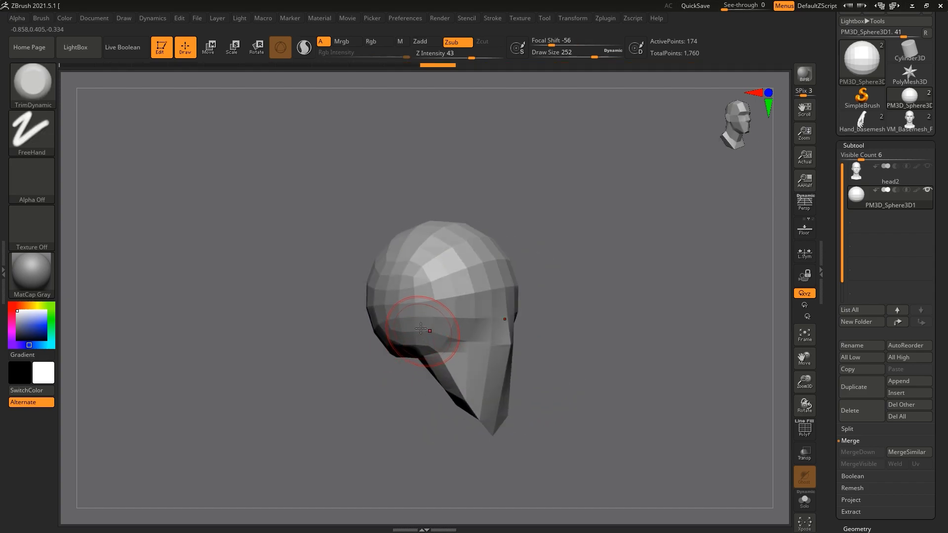
left_click_drag(406, 325, 423, 325)
left_click_drag(629, 324, 546, 318)
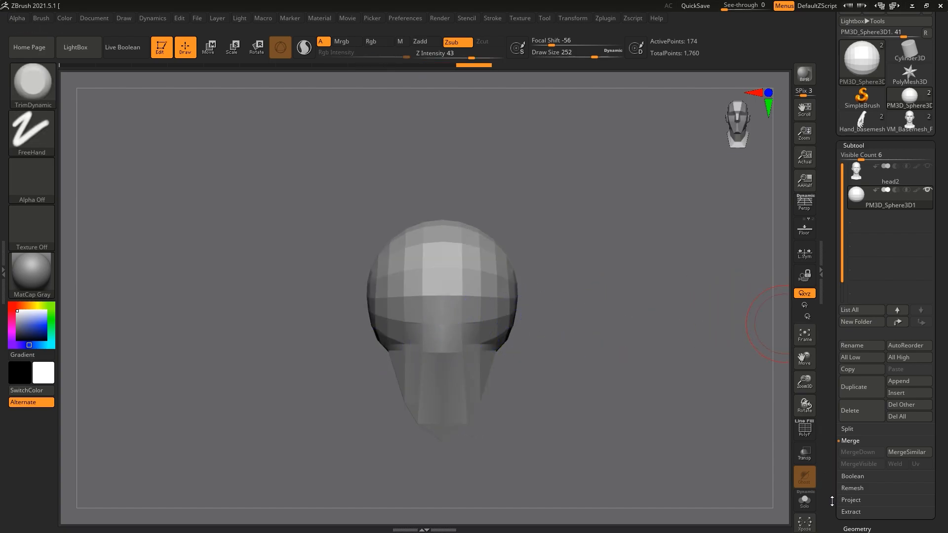
Step: Subdivide the PM3D_Sphere3D1 head mesh up to subdivision level 4
scroll(833, 501, "down", 3)
left_click(854, 455)
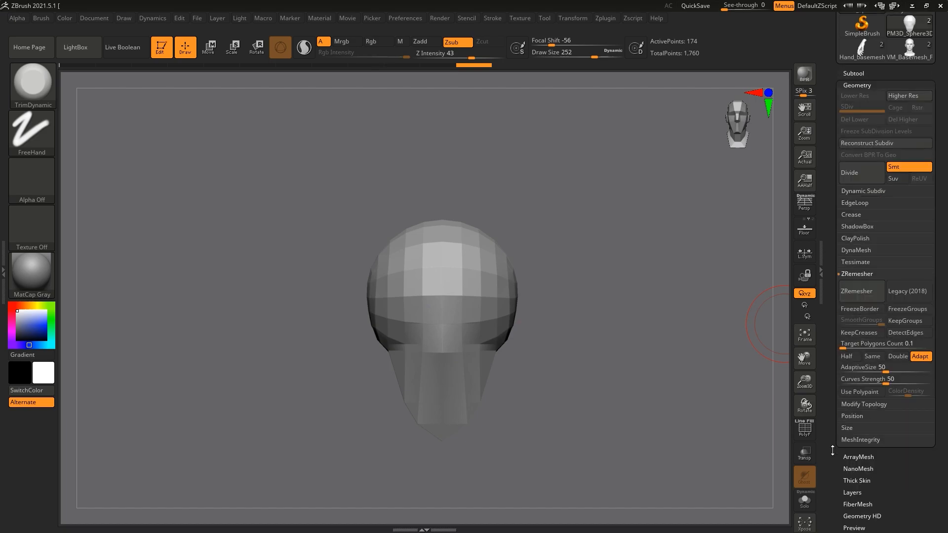
scroll(833, 448, "up", 4)
left_click(856, 271)
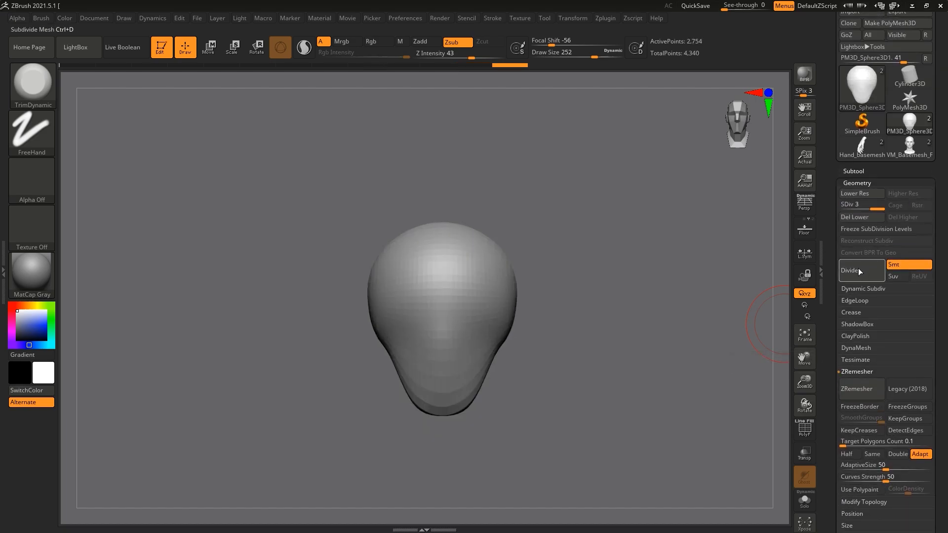
left_click(859, 270)
left_click(859, 270)
left_click_drag(658, 268, 618, 266)
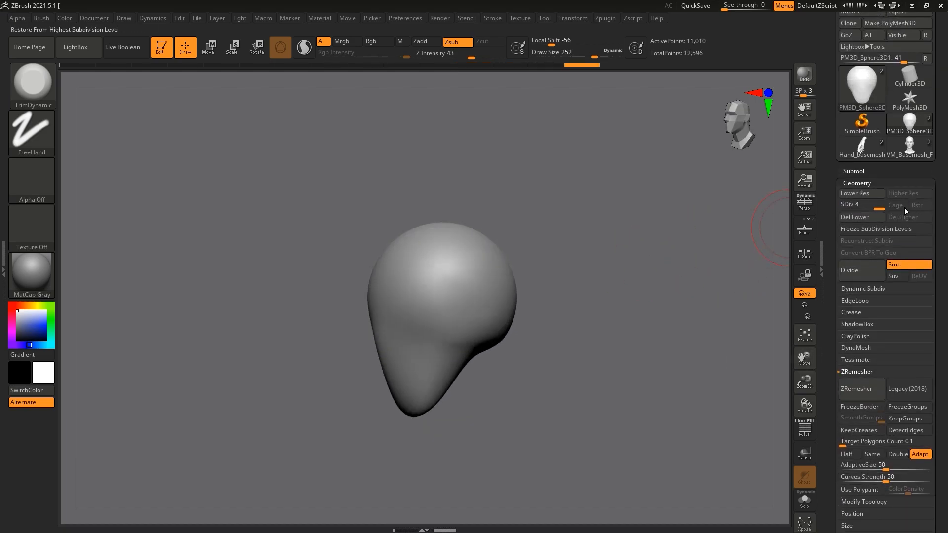
Step: Drop the mesh to subdivision level 1 and pull the side of the brow forward with the Move brush
left_click_drag(838, 204, 755, 217)
left_click_drag(578, 269, 689, 258)
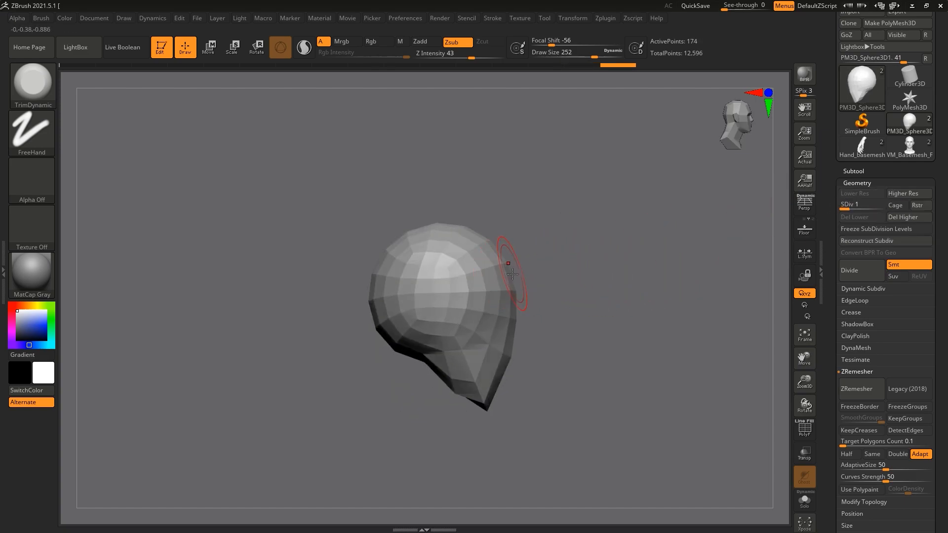
key("b")
key("m")
key("v")
left_click_drag(485, 275, 536, 272)
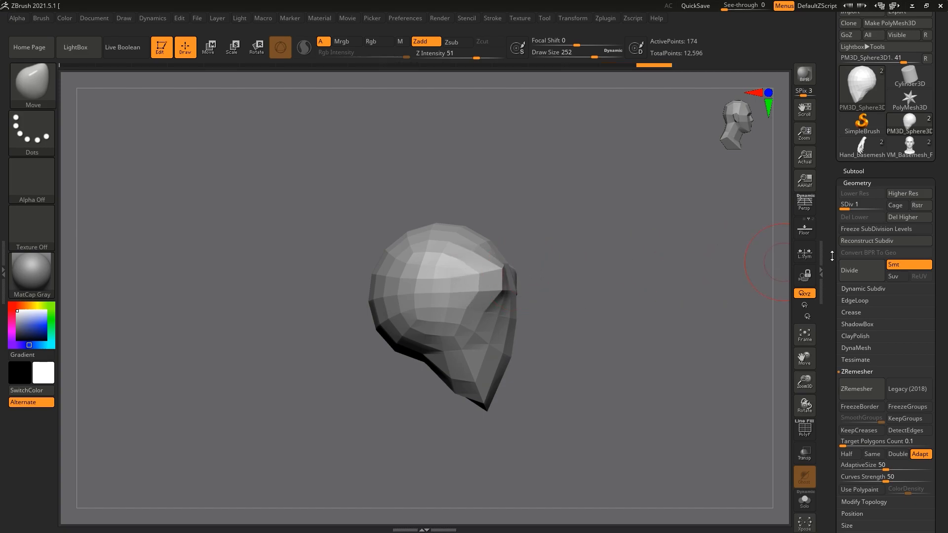
Step: Preview the head shape at subdivision level 3 from the side and front, and return it to level 1
left_click(868, 204)
mouse_move(608, 270)
left_mouse_down()
mouse_move(498, 271)
mouse_move(487, 253)
left_mouse_up()
right_click_drag(523, 251, 592, 238)
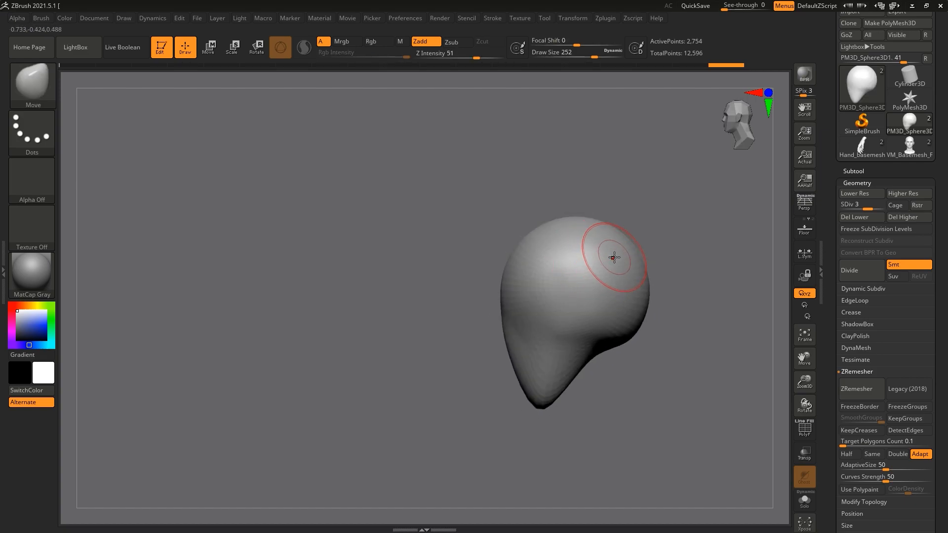
right_click_drag(449, 171, 516, 174)
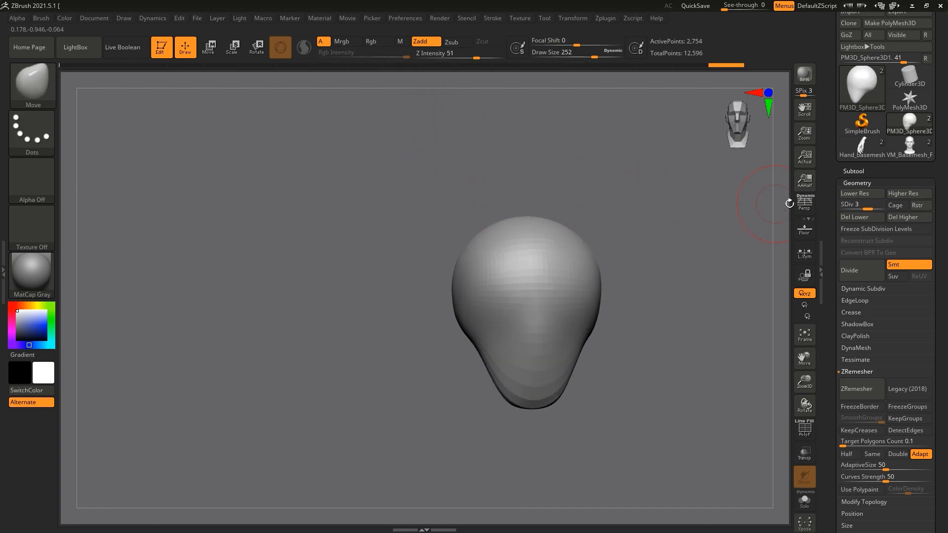
left_click(844, 204)
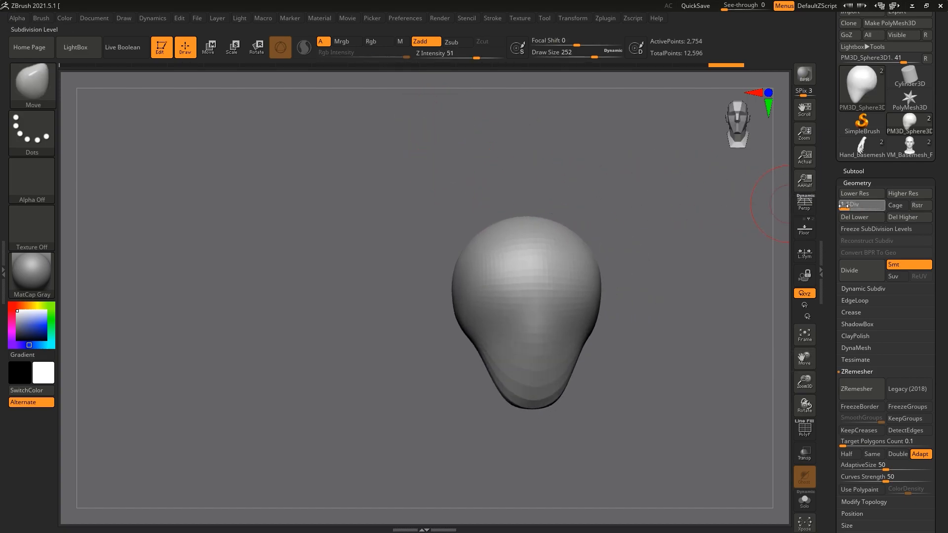
Step: Make head2 the active, visible subtool in place of the sphere and open the Transform settings
left_click(864, 172)
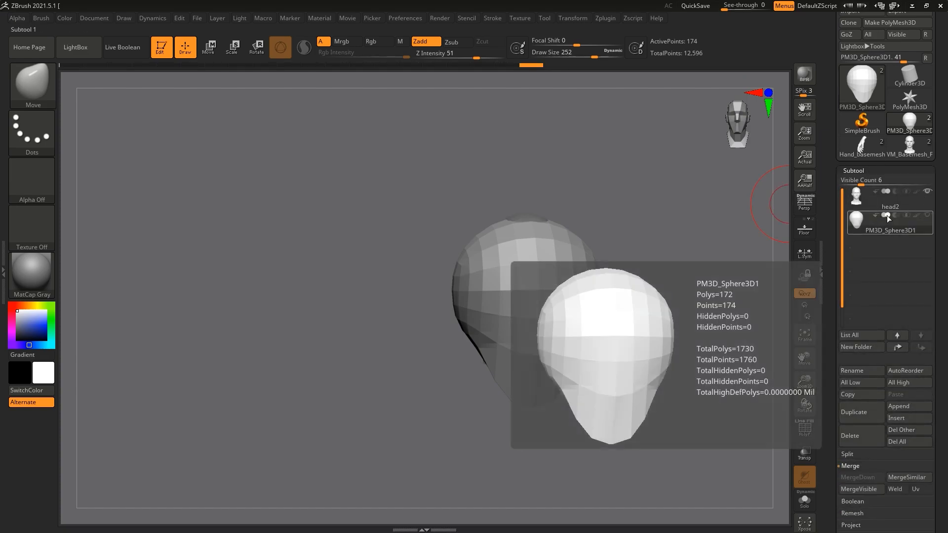
left_click(917, 199)
left_click_drag(659, 318, 700, 318)
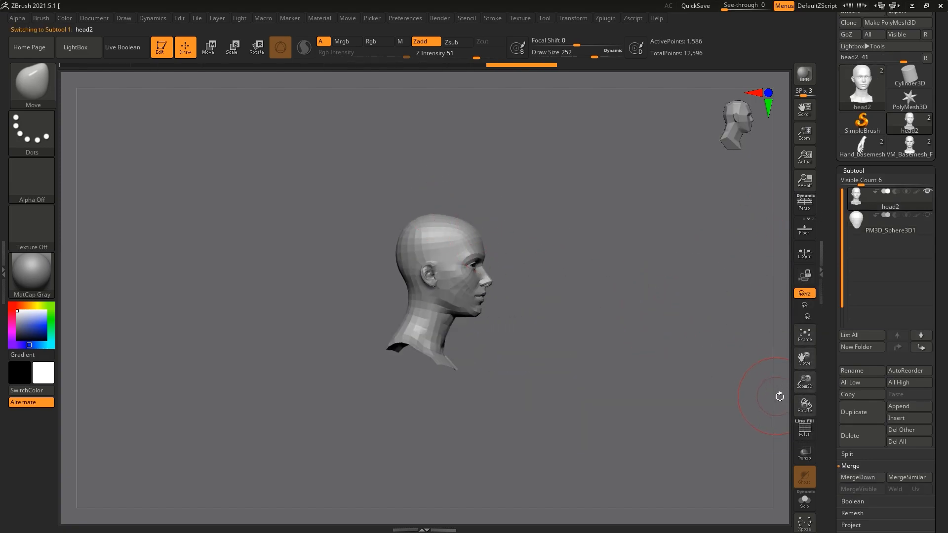
left_click_drag(804, 388, 804, 418)
left_click_drag(501, 351, 467, 350)
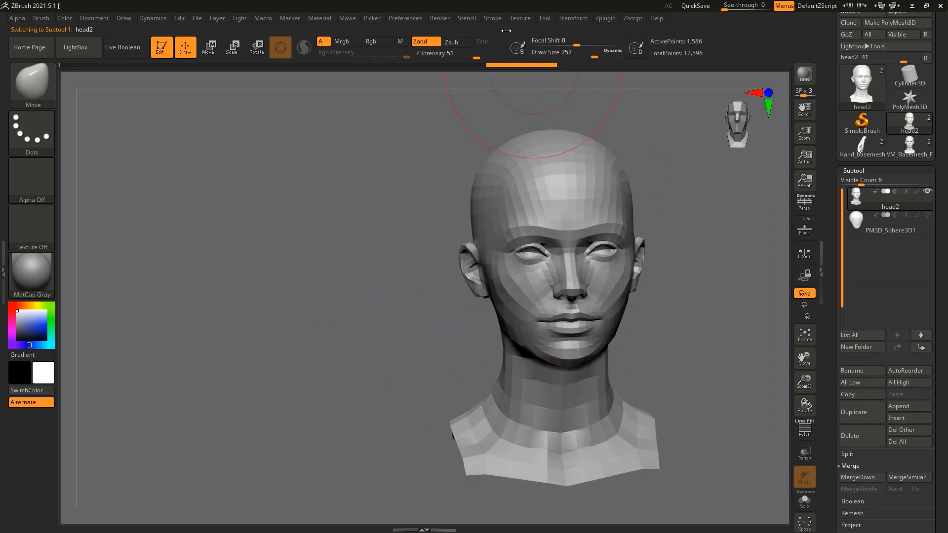
left_click(572, 19)
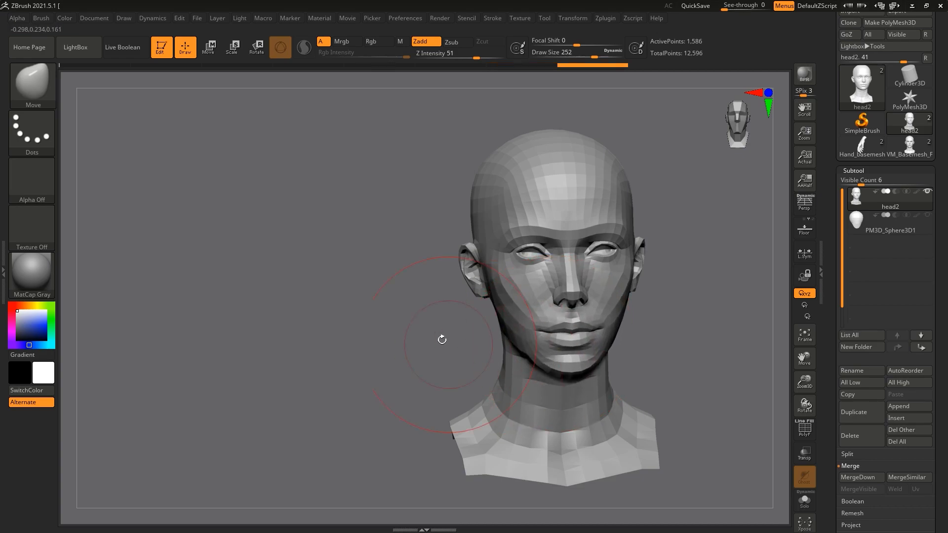
Step: Pull head2's nose and lower face forward into an exaggerated snout and shift the ears upward with the Move brush
left_click_drag(443, 339, 517, 311)
mouse_move(572, 294)
left_mouse_down()
mouse_move(593, 312)
mouse_move(636, 290)
mouse_move(590, 290)
left_mouse_up()
left_click_drag(701, 279, 549, 278)
left_click_drag(613, 225, 657, 209)
left_click_drag(526, 186, 577, 198)
mouse_move(390, 252)
left_mouse_down()
mouse_move(424, 249)
mouse_move(442, 234)
mouse_move(425, 224)
mouse_move(498, 232)
left_mouse_up()
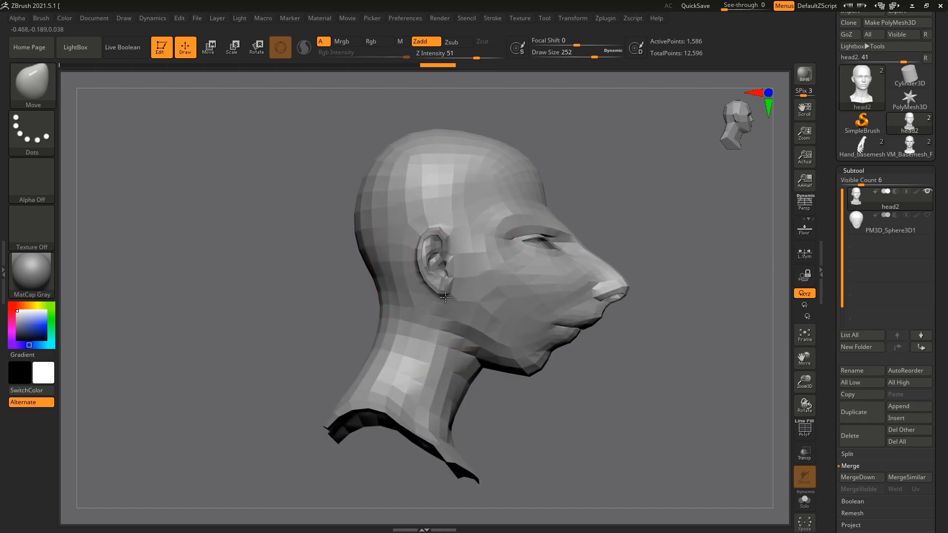
left_click_drag(446, 268, 440, 218)
mouse_move(646, 200)
left_mouse_down()
mouse_move(573, 203)
mouse_move(621, 214)
left_mouse_up()
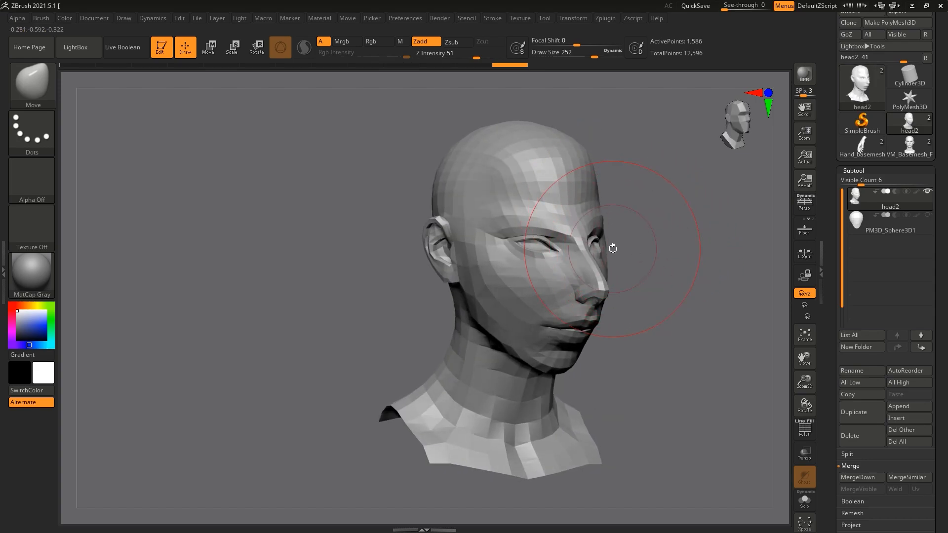
Step: Check the exaggerated head at small and large scale, and restore head2's normal proportions from the undo history
left_click_drag(815, 383, 769, 343)
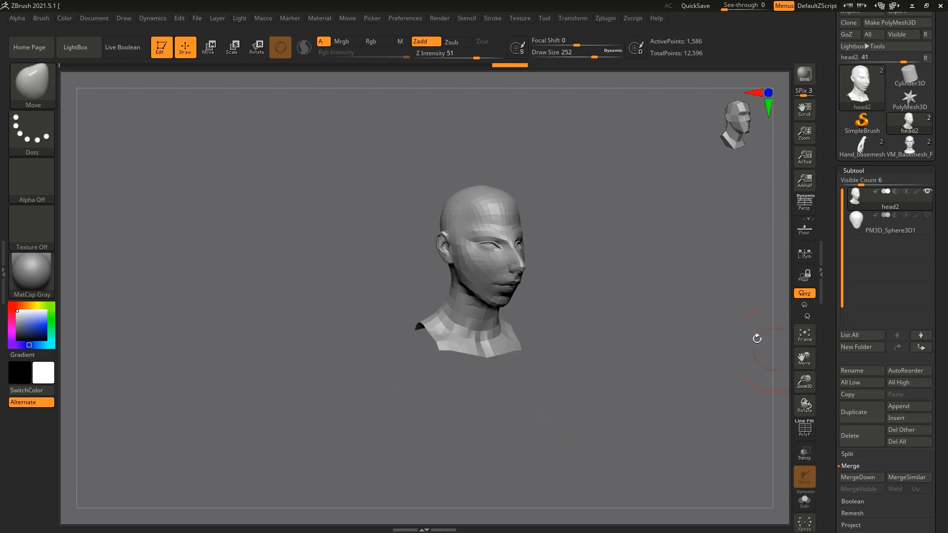
mouse_move(635, 248)
left_mouse_down("shift")
mouse_move(565, 258)
mouse_move(641, 252)
mouse_move(745, 351)
left_mouse_up("shift")
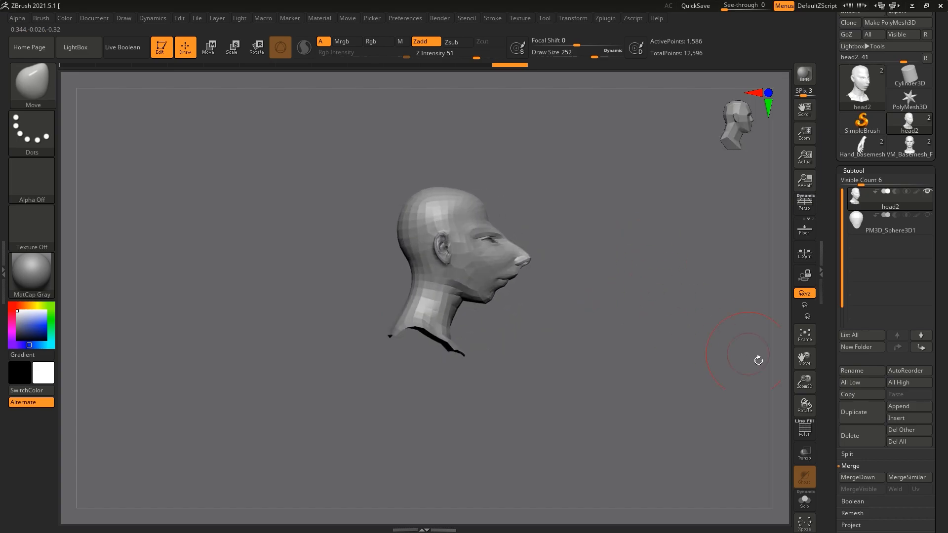
left_click_drag(806, 388, 583, 208)
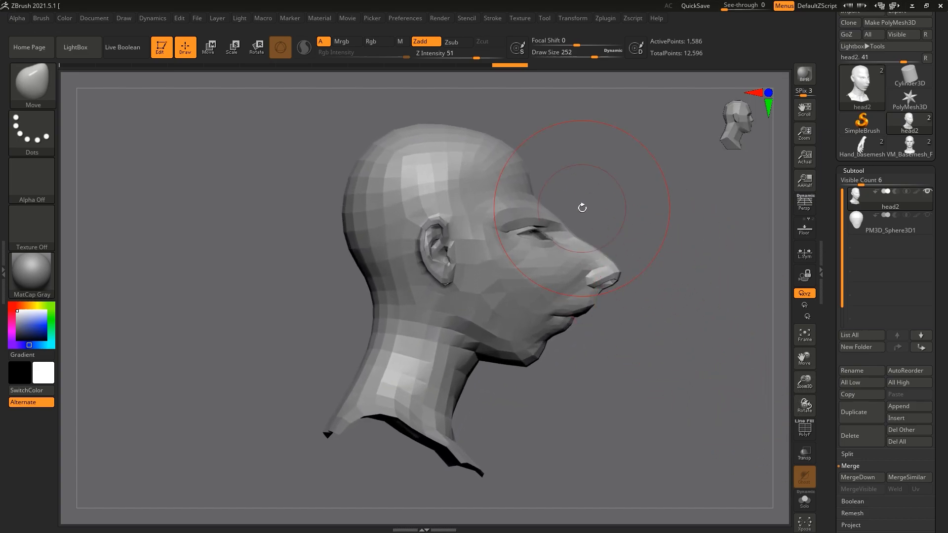
key("ctrl+z")
key("ctrl+z")
key("ctrl+z")
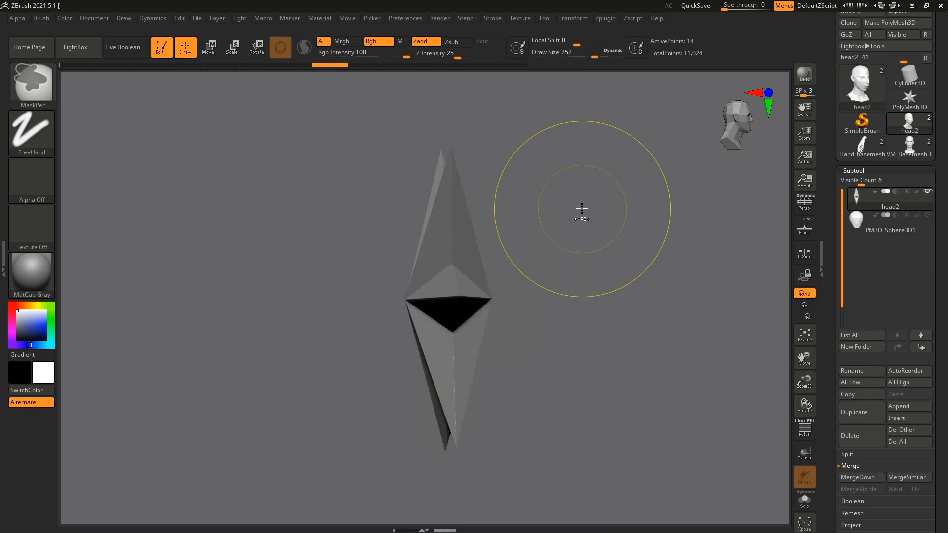
left_click(253, 65)
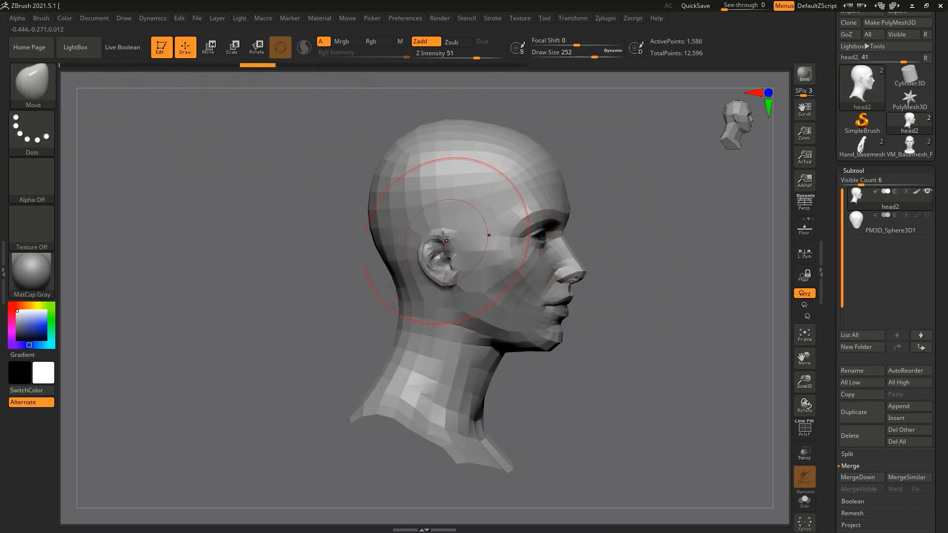
Step: Compare head2's profile with the PM3D_Sphere3D1 subtool and return to head2 to examine its side and front
left_click_drag(603, 256, 594, 258)
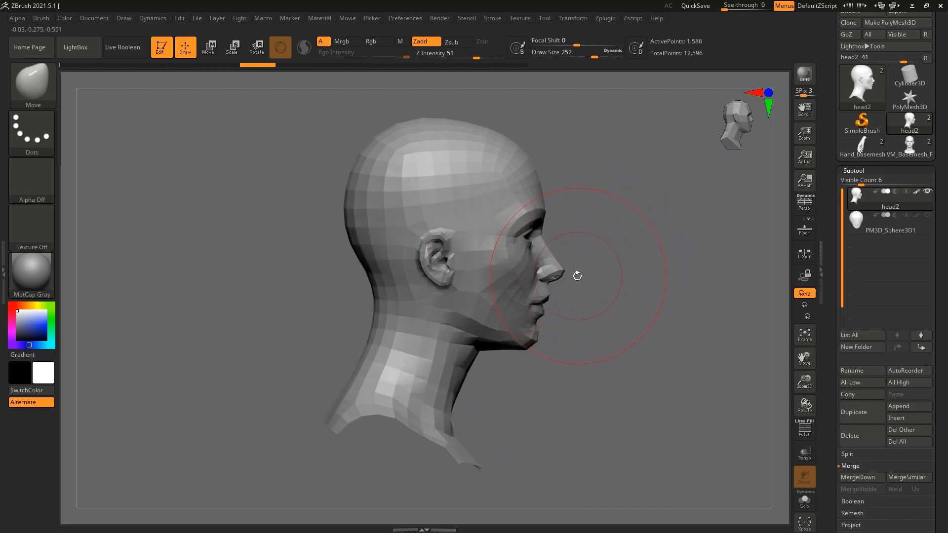
left_click(923, 224)
mouse_move(928, 210)
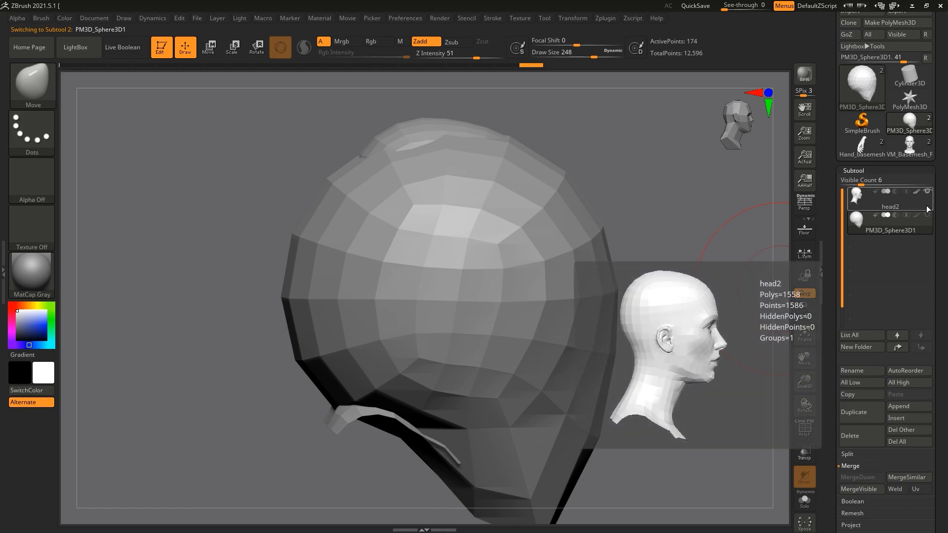
left_click(926, 210)
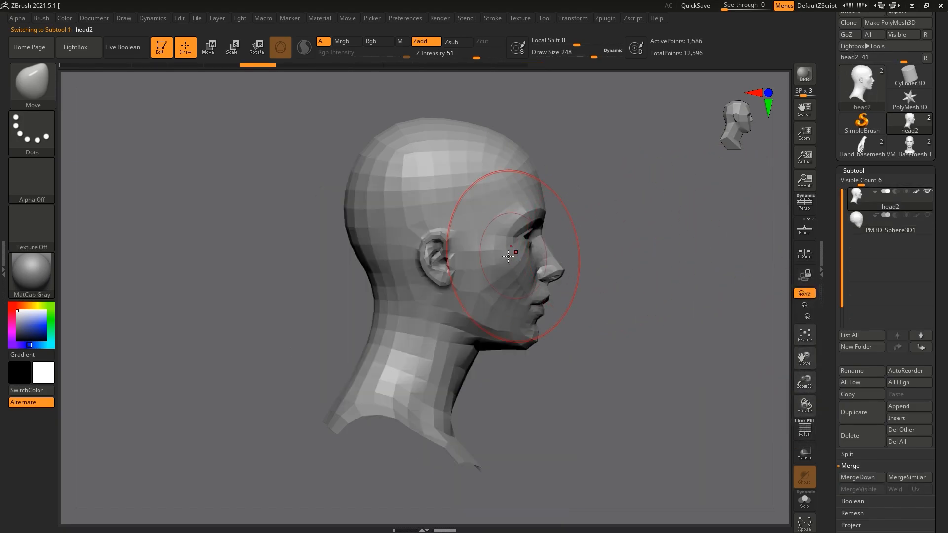
left_click_drag(682, 256, 740, 269)
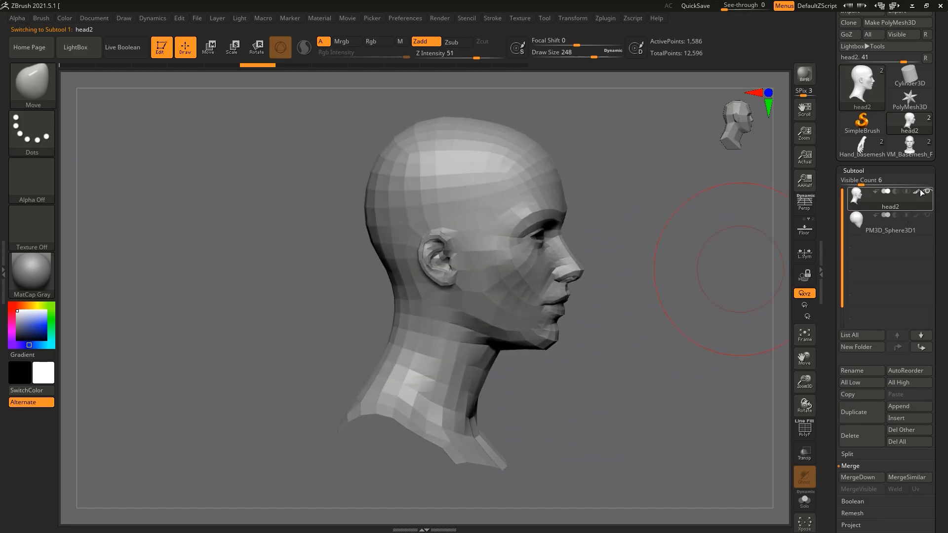
left_click_drag(673, 267, 572, 305)
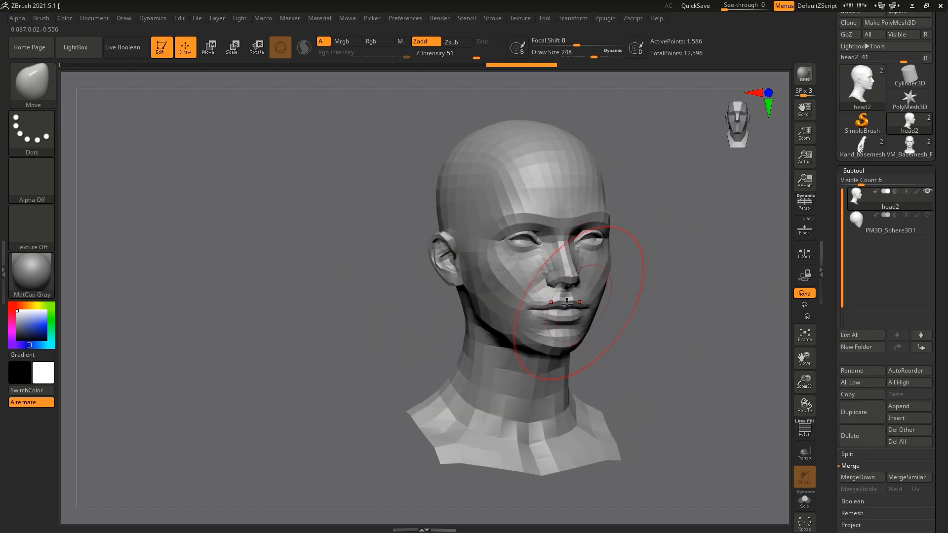
Step: Raise head2's ears and widen its mouth with the Move brush
left_click_drag(417, 309, 441, 283)
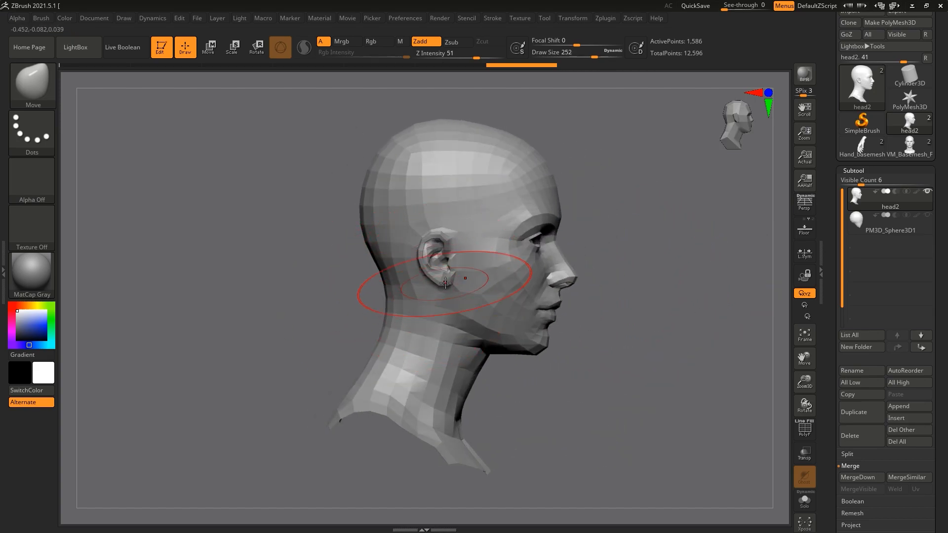
left_click_drag(443, 218, 418, 170)
mouse_move(635, 239)
left_mouse_down()
mouse_move(538, 237)
mouse_move(568, 230)
left_mouse_up()
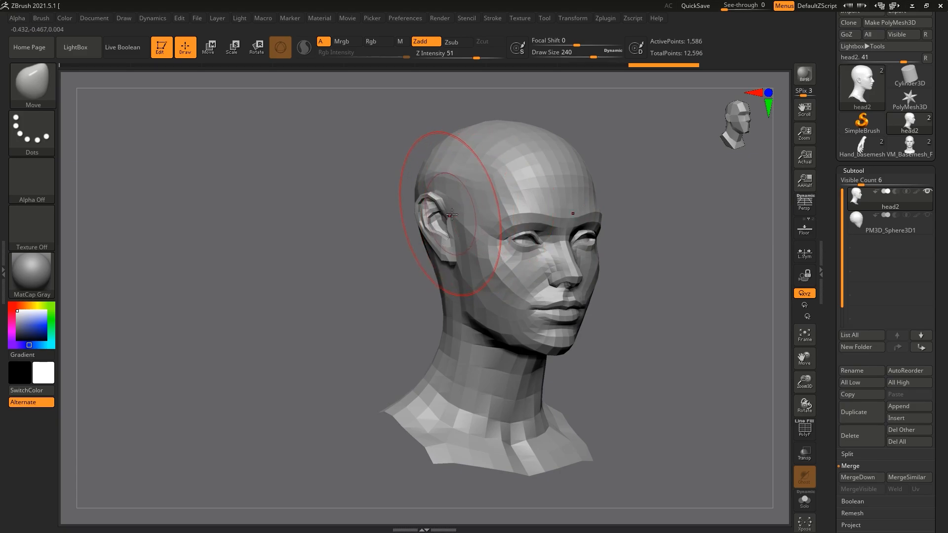
left_click_drag(460, 251, 446, 250)
mouse_move(396, 282)
left_mouse_down()
mouse_move(368, 282)
mouse_move(436, 280)
mouse_move(470, 260)
left_mouse_up()
left_click_drag(687, 279, 530, 285)
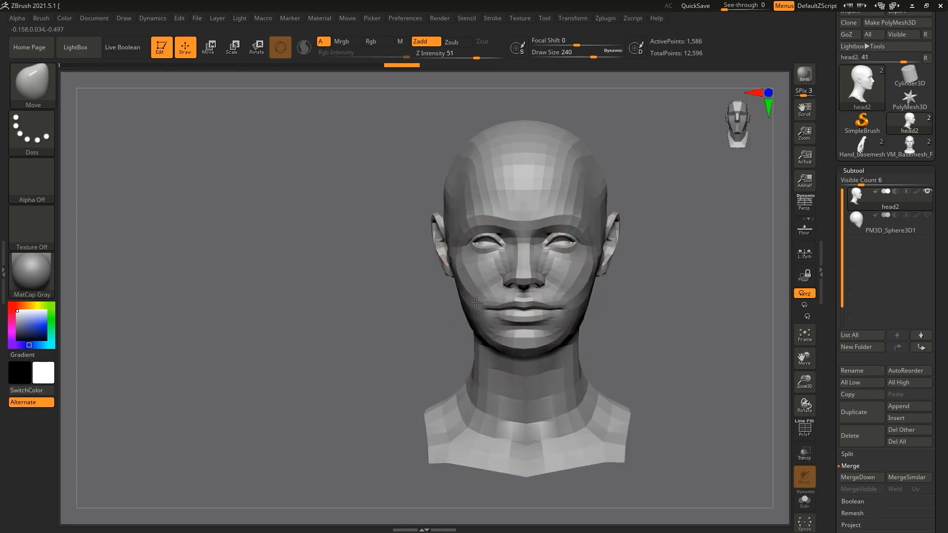
left_click_drag(479, 303, 479, 303)
left_click_drag(630, 300, 593, 290)
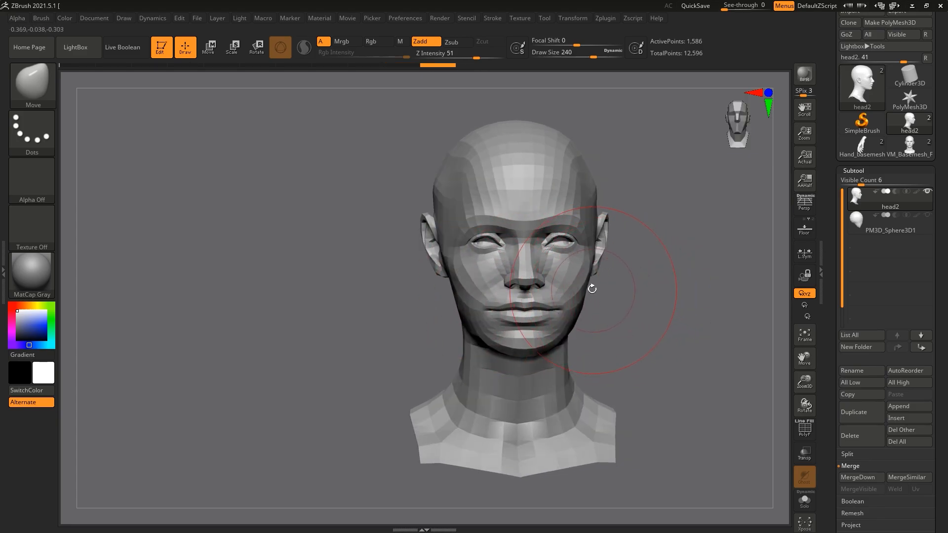
Step: Choose the Move Topological brush with its Rgb channel off and Z Intensity set to 13
key("b")
key("m")
key("t")
left_click(388, 44)
left_click(446, 56)
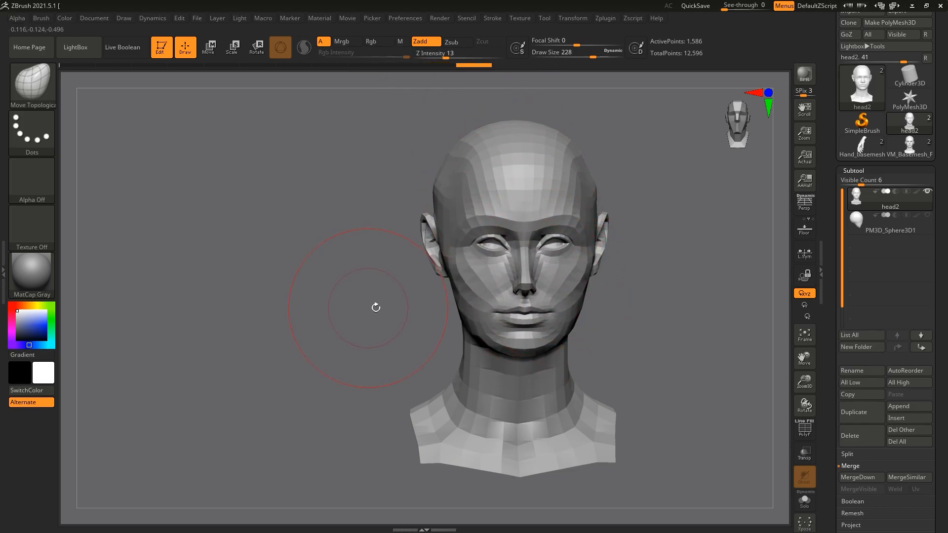
Step: Push head2's forehead forward so it overhangs the face, and adjust the brow with Move Topological strokes
mouse_move(504, 252)
left_mouse_down()
mouse_move(402, 269)
mouse_move(385, 284)
mouse_move(430, 256)
left_mouse_up()
left_click_drag(588, 273, 370, 247)
left_click_drag(393, 172, 135, 194)
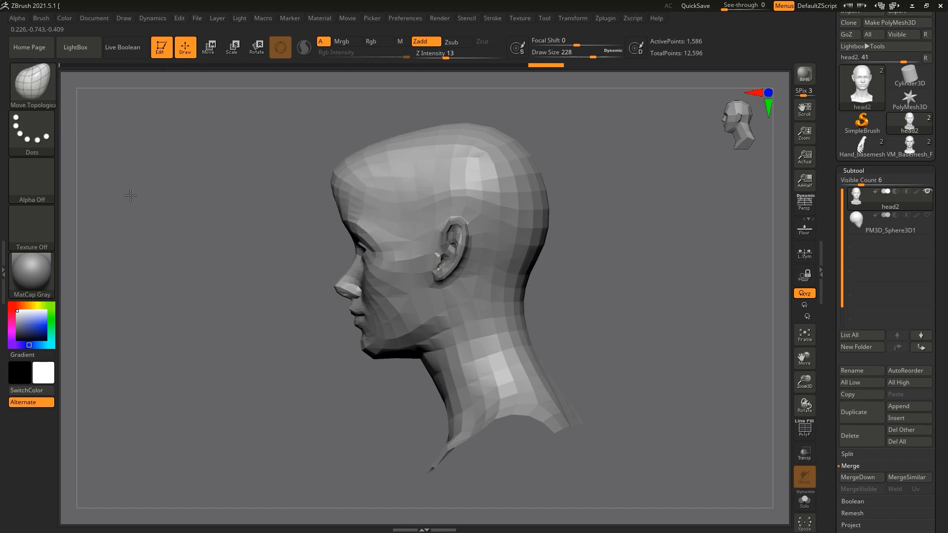
mouse_move(239, 187)
left_mouse_down()
mouse_move(371, 170)
mouse_move(431, 189)
left_mouse_up()
left_click_drag(398, 220, 482, 210)
left_click_drag(482, 210, 407, 193)
mouse_move(284, 193)
left_mouse_down()
mouse_move(355, 178)
mouse_move(386, 258)
mouse_move(407, 269)
left_mouse_up()
Step: Reshape head2's cheeks and jaw with Move Topological strokes and check the proportions at a smaller scale
left_click_drag(558, 269, 442, 255)
mouse_move(391, 321)
left_mouse_down()
mouse_move(342, 345)
mouse_move(370, 342)
mouse_move(290, 360)
mouse_move(345, 348)
left_mouse_up()
left_click_drag(252, 341, 364, 333)
mouse_move(510, 326)
left_mouse_down()
mouse_move(428, 335)
mouse_move(393, 371)
mouse_move(392, 402)
left_mouse_up()
left_click_drag(806, 384, 806, 343)
left_click_drag(805, 359, 868, 313)
left_click_drag(651, 315, 563, 306)
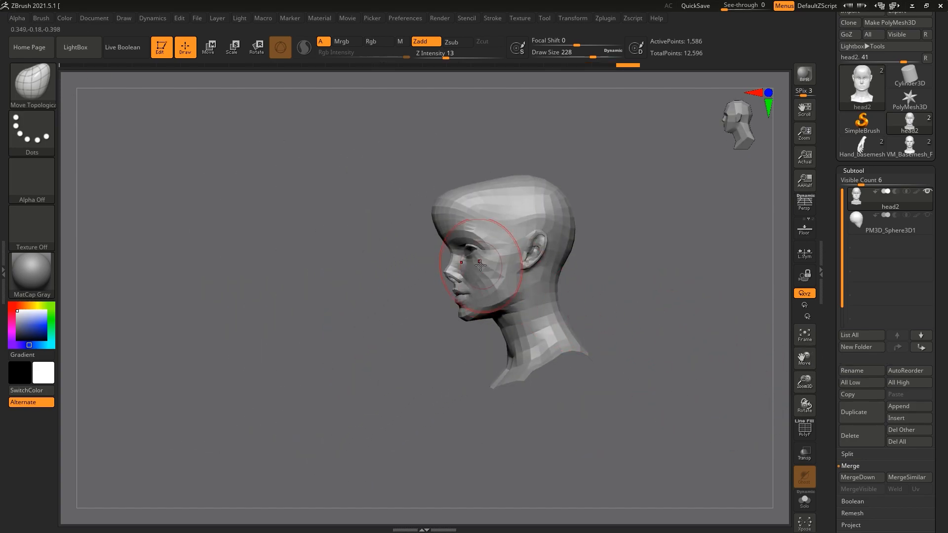
Step: Try one more Move Topological pull on head2's face and undo the last strokes
mouse_move(382, 269)
left_mouse_down("shift")
mouse_move(442, 269)
mouse_move(418, 272)
mouse_move(431, 242)
mouse_move(444, 321)
left_mouse_up("shift")
key("ctrl+z")
key("ctrl+z")
key("ctrl+z")
key("ctrl+z")
key("ctrl+z")
key("ctrl+z")
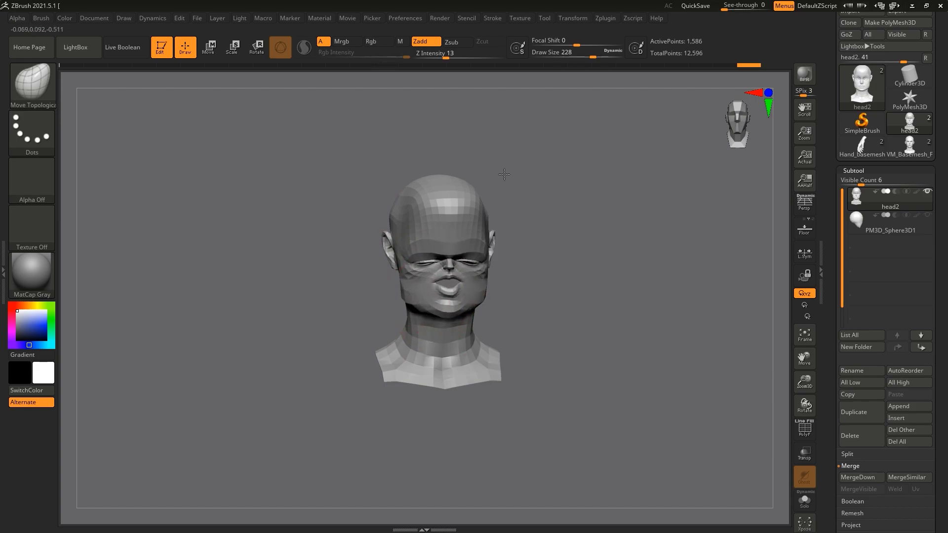
Step: Redo the Move Topological strokes on head2 and inspect the exaggerated proportions from several angles
key("ctrl+shift+z")
key("ctrl+shift+z")
key("ctrl+shift+z")
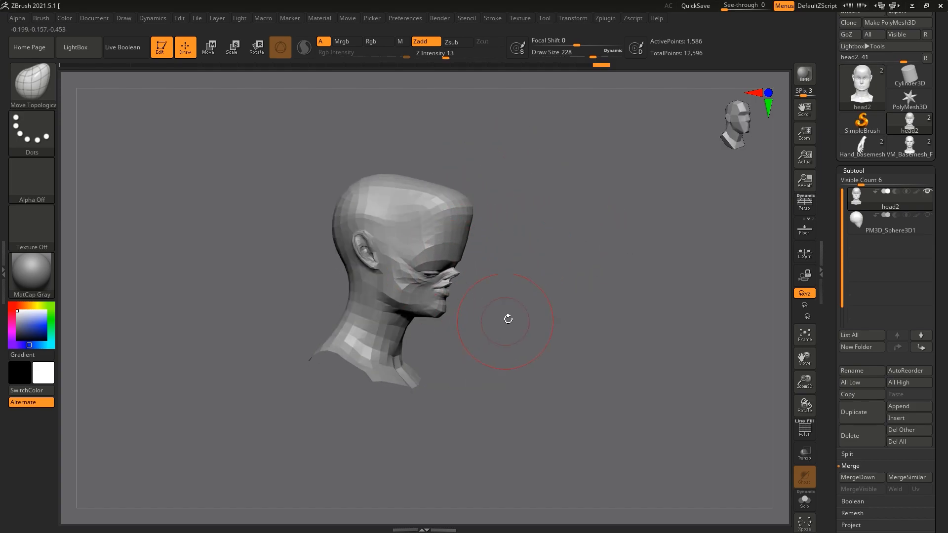
key("ctrl+shift+z")
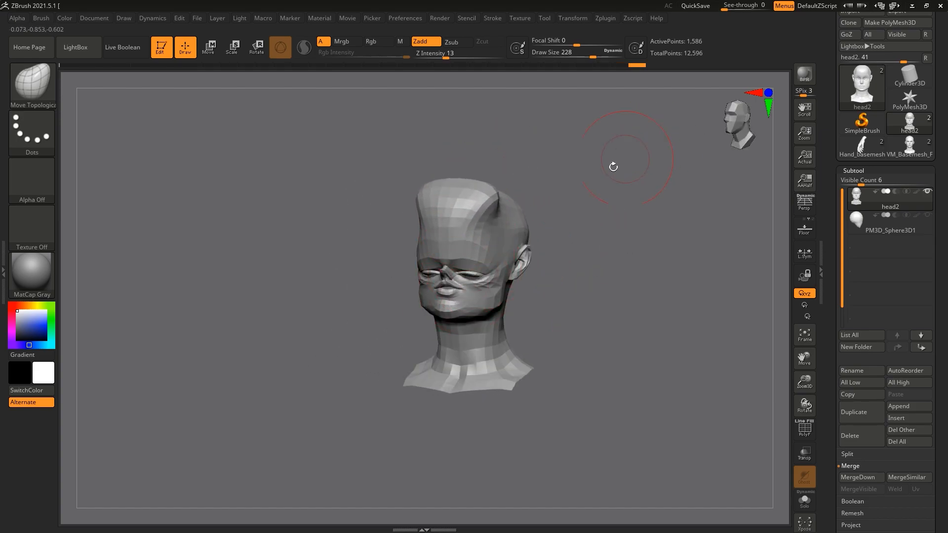
left_click_drag(620, 159, 552, 176)
key("ctrl+shift+z")
key("ctrl+shift+z")
key("ctrl+shift+z")
key("ctrl+shift+z")
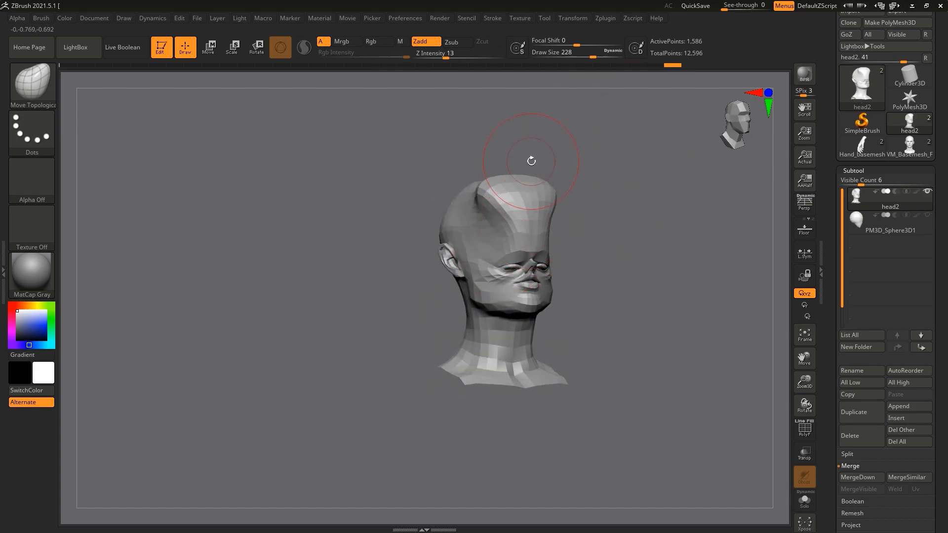
Step: Undo all the exaggerated reshaping of head2, restore its natural proportions through the undo history, and view the profile
key("ctrl+z")
key("ctrl+z")
key("ctrl+z")
key("ctrl+z")
key("ctrl+z")
key("ctrl+z")
key("ctrl+z")
key("ctrl+z")
key("ctrl+z")
key("ctrl+z")
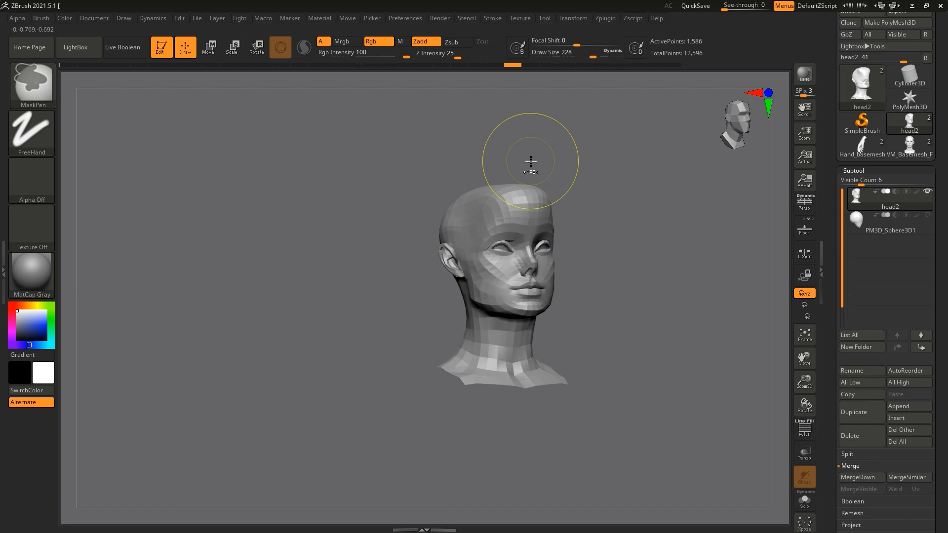
key("ctrl+z")
key("ctrl+z")
key("ctrl+z")
key("ctrl+z")
key("ctrl+z")
key("ctrl+z")
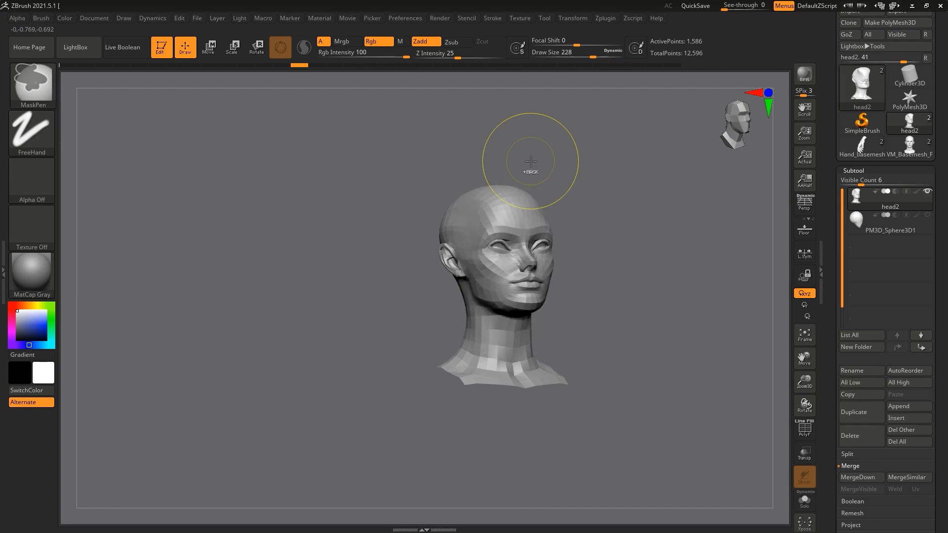
key("ctrl+z")
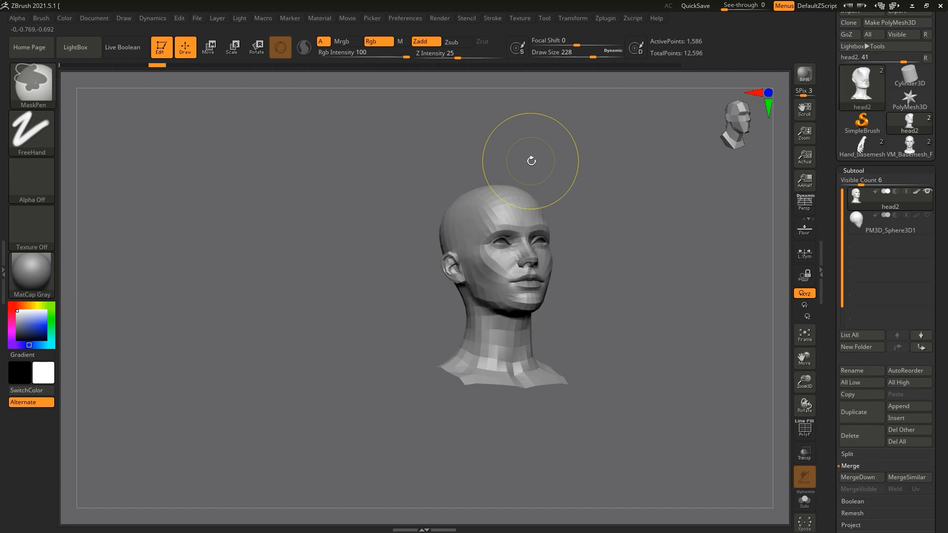
left_click(175, 67)
left_click_drag(311, 156, 340, 161)
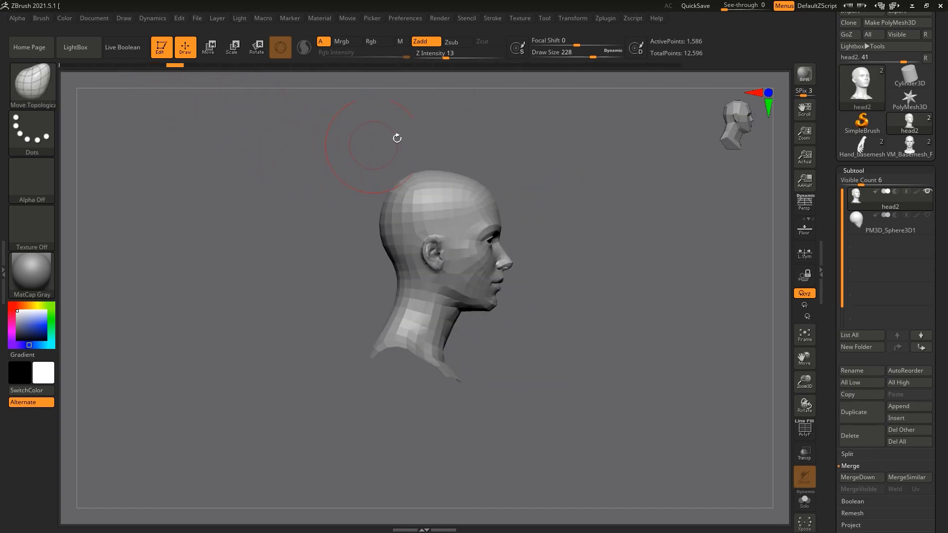
Step: Import reference image 1, showing three head photos with red facial guide lines, as a texture
left_click(525, 19)
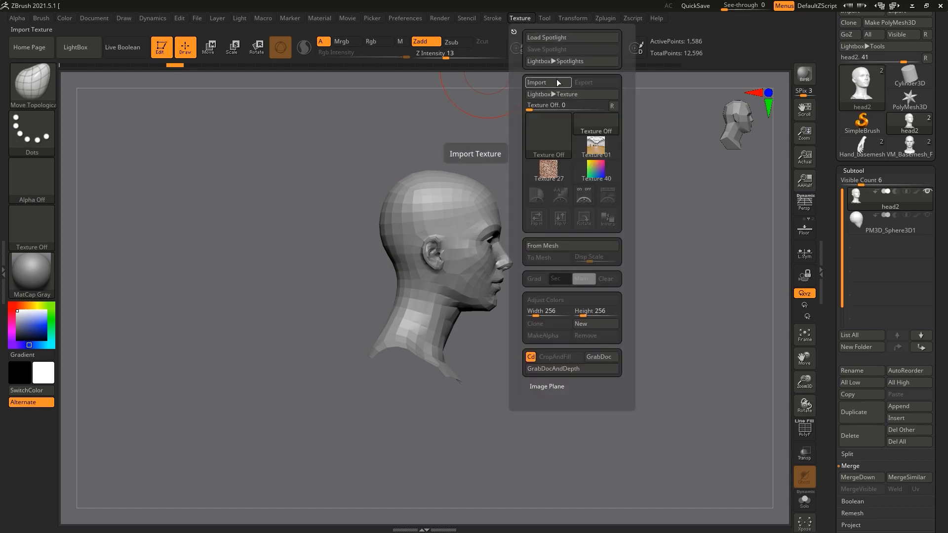
left_click(556, 80)
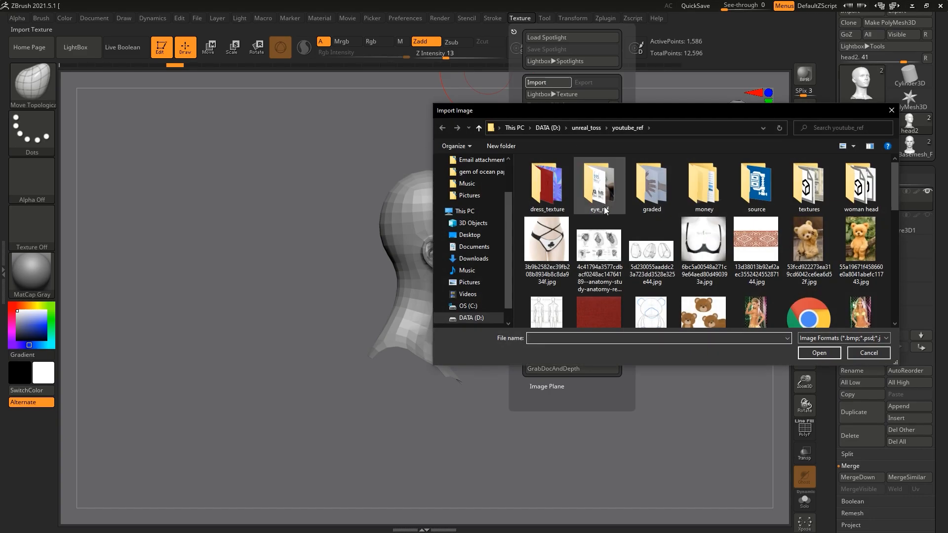
scroll(603, 212, "down", 8)
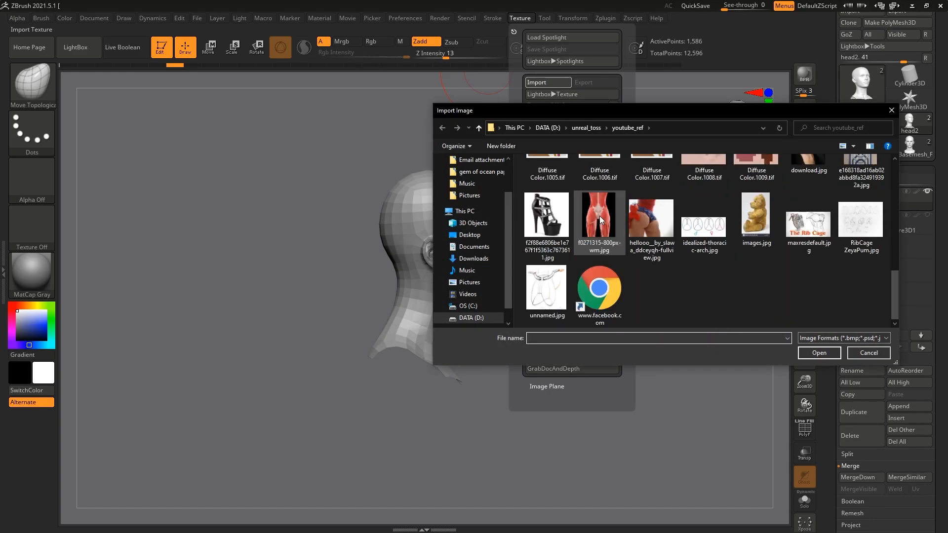
scroll(600, 215, "up", 8)
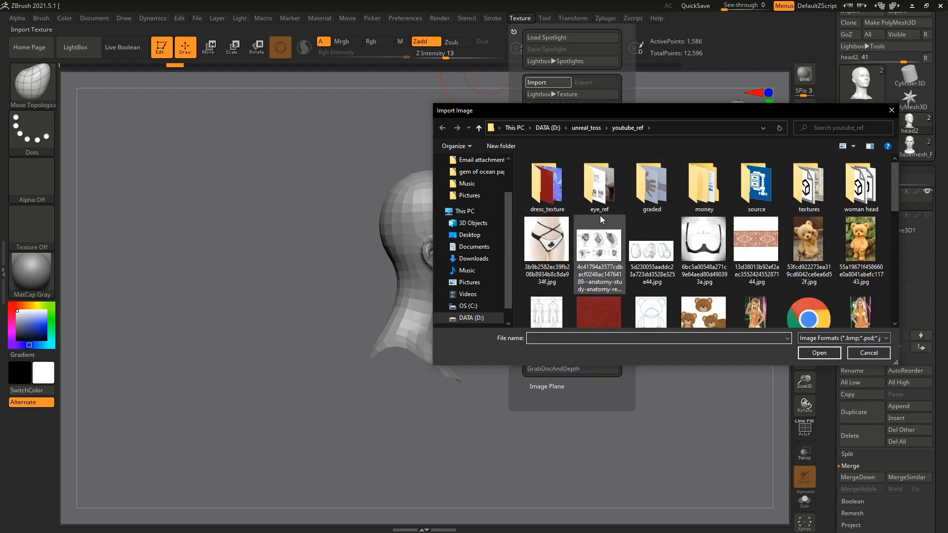
scroll(600, 215, "down", 5)
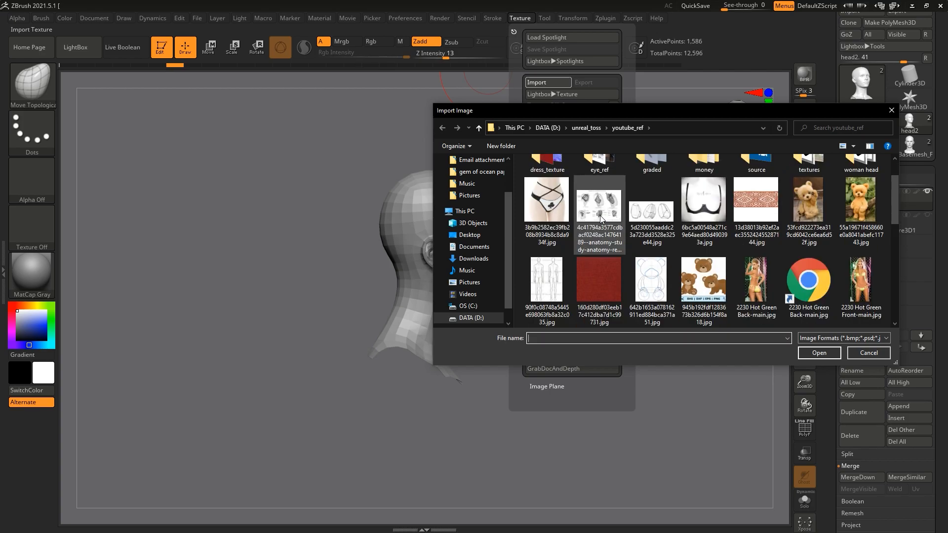
scroll(600, 215, "down", 3)
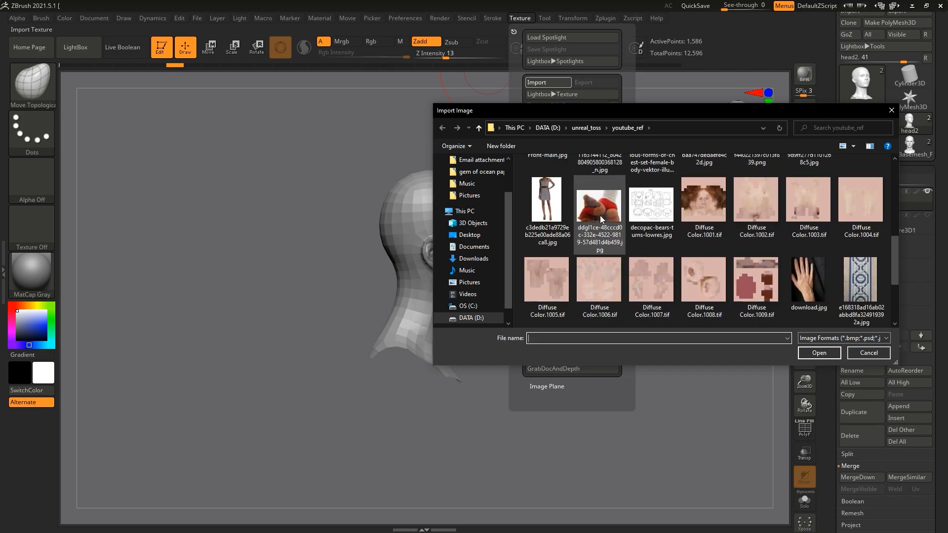
scroll(600, 215, "up", 8)
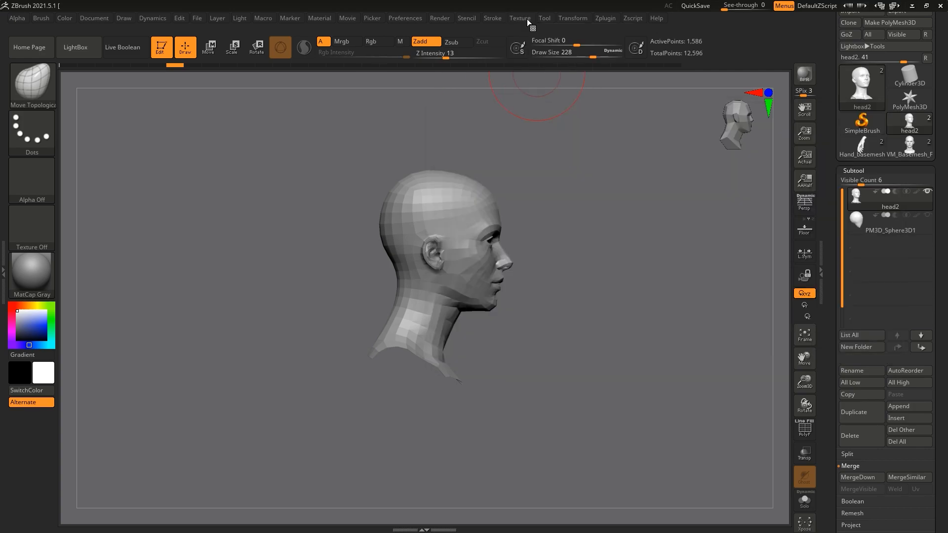
Step: Select the imported face reference texture and add it to Spotlight
left_click(526, 18)
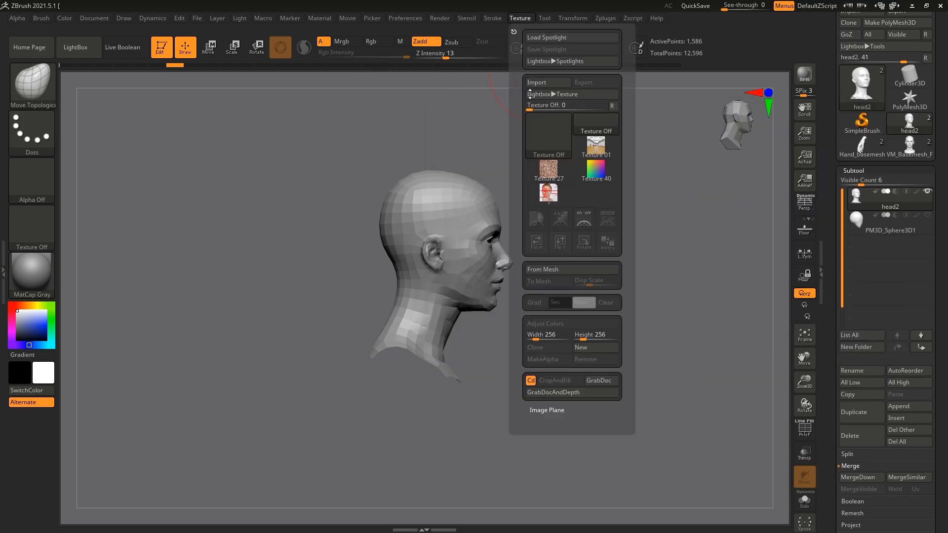
mouse_move(543, 201)
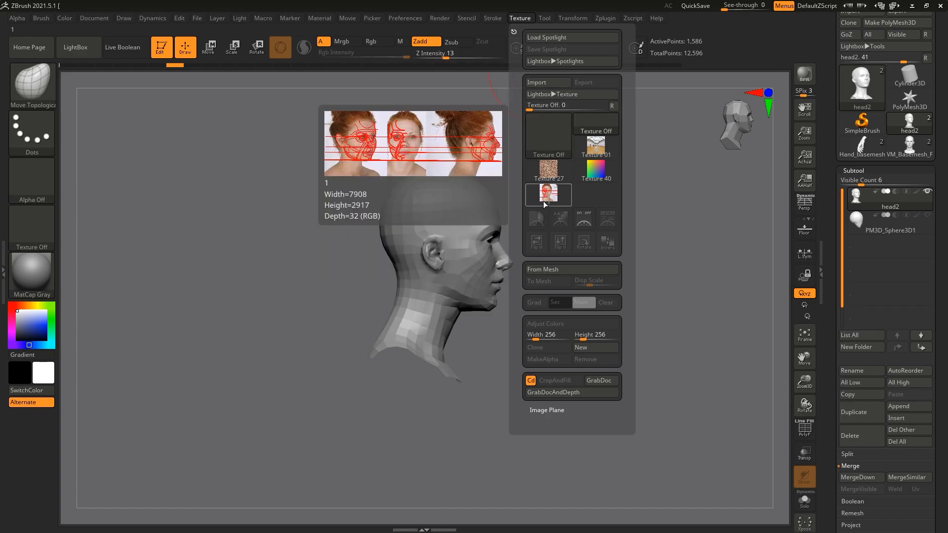
left_click(543, 201)
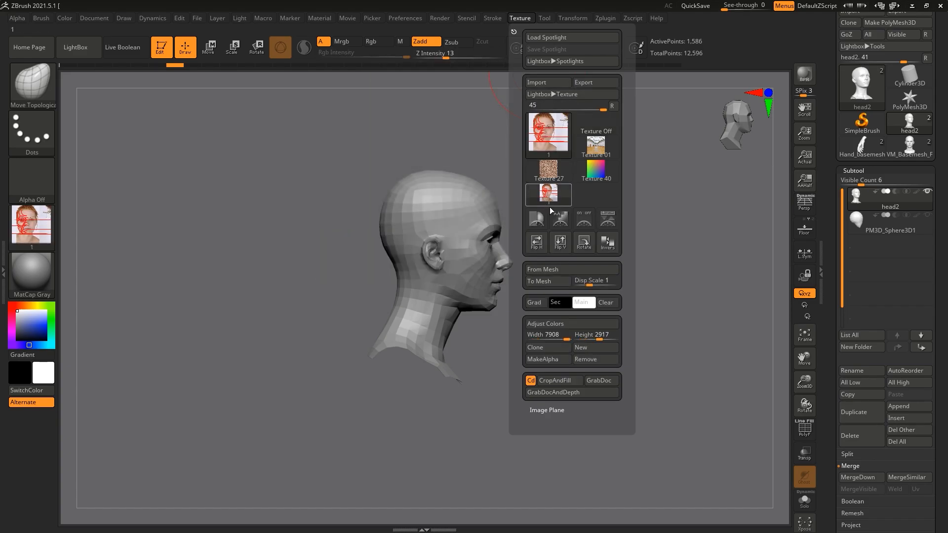
left_click(601, 218)
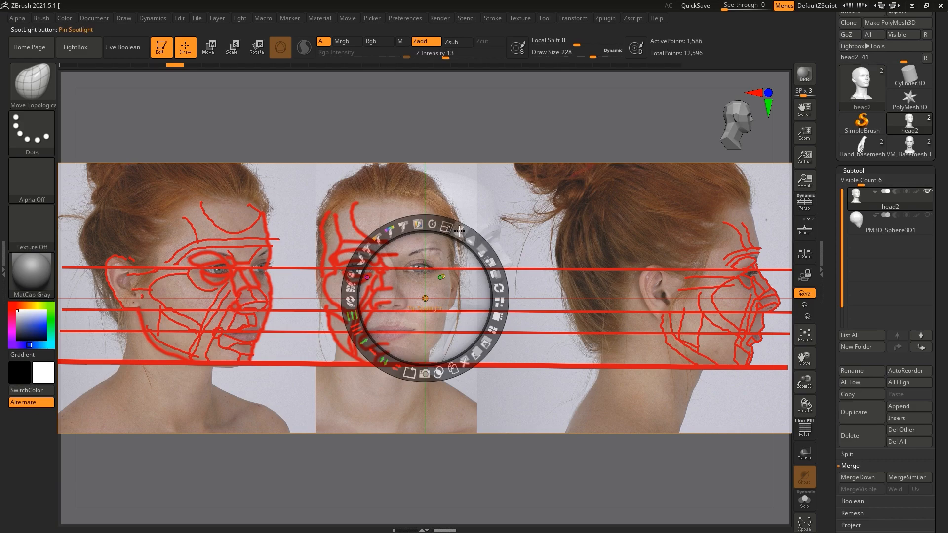
Step: Lower the Spotlight reference image's opacity so head2 shows through, and leave Spotlight editing with the image still displayed
left_click_drag(484, 254, 437, 215)
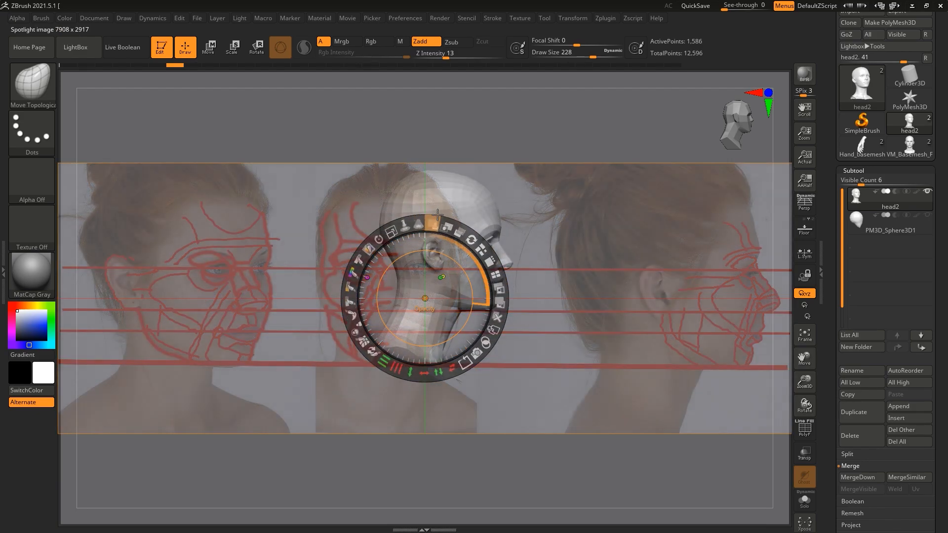
key("z")
key("z")
key("z")
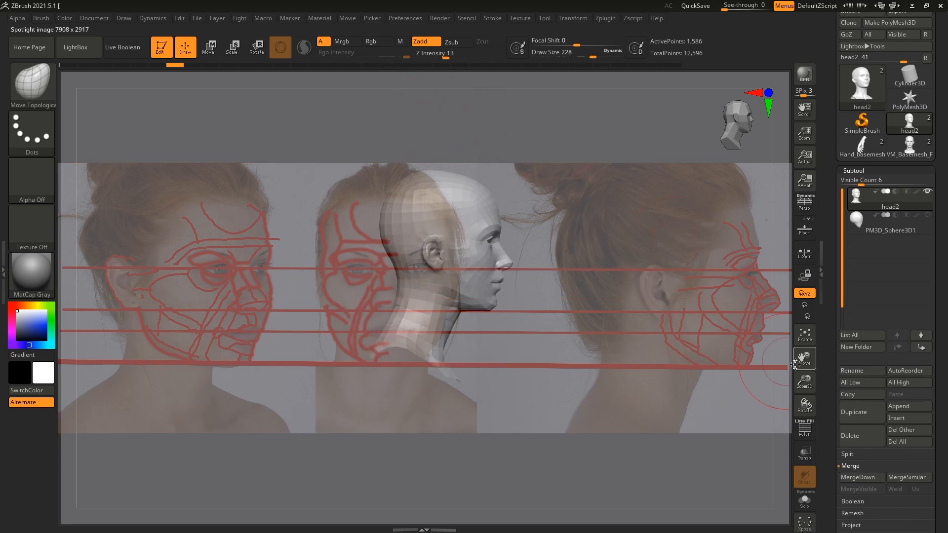
Step: Turn head2 to the front, scale and position it over the front photo, and store this as the ZAppLink Front view
left_click_drag(804, 382, 804, 408)
left_click_drag(640, 137, 592, 137, "shift")
left_click_drag(805, 360, 732, 374)
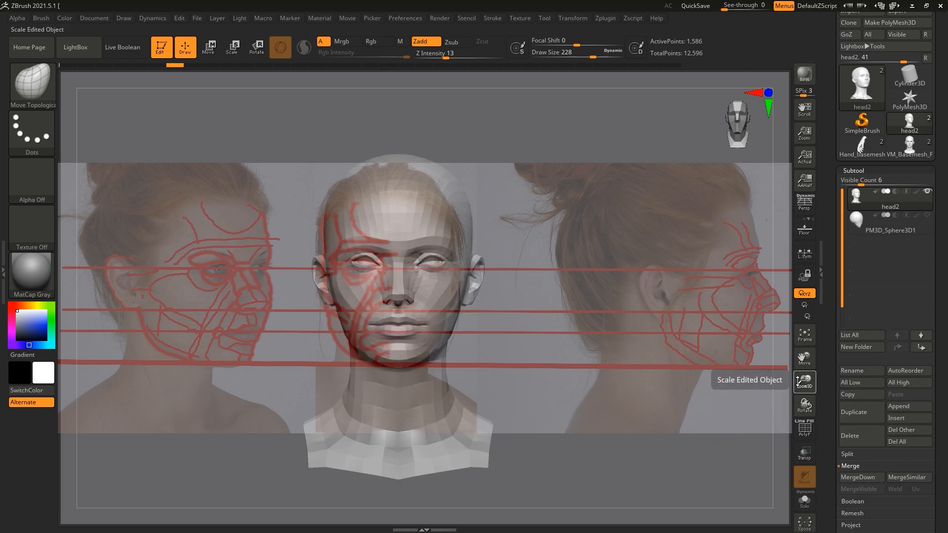
left_click_drag(798, 386, 805, 357)
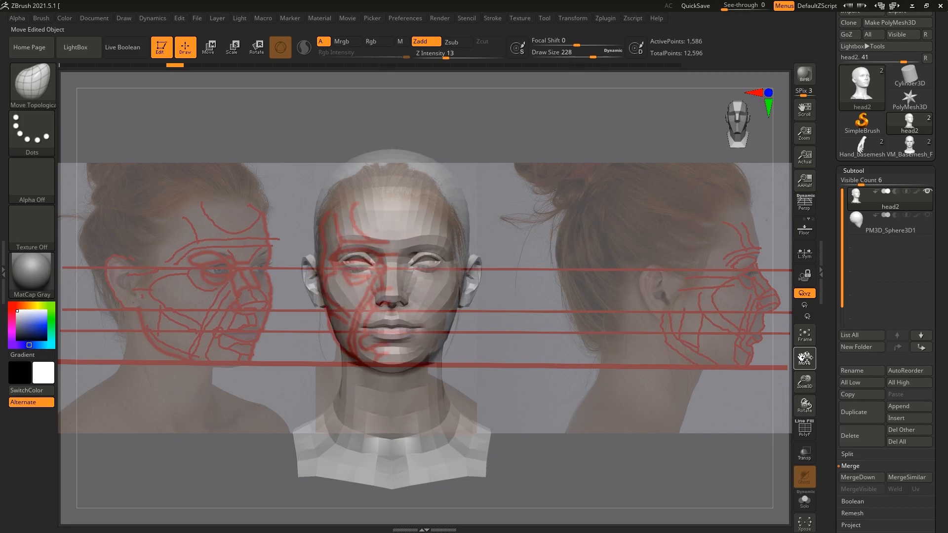
left_click(85, 19)
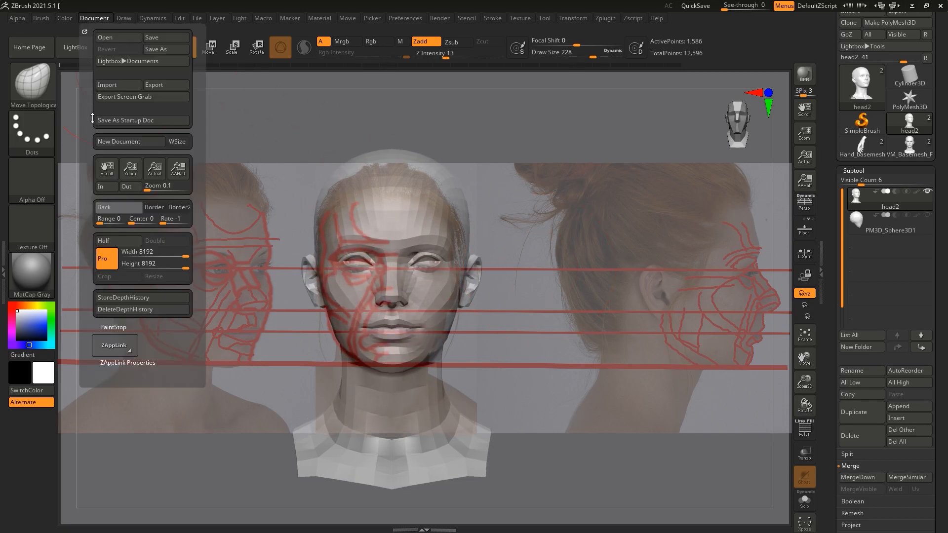
left_click(122, 363)
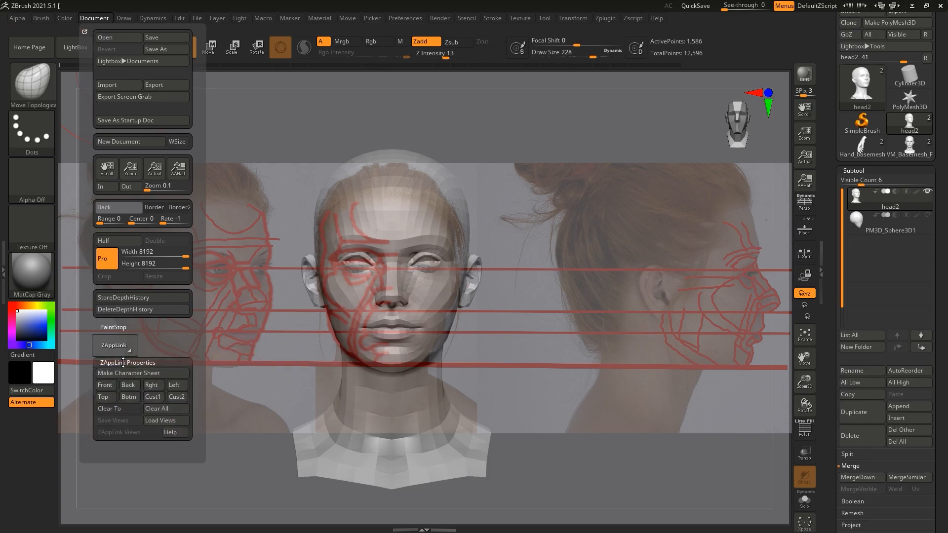
left_click(105, 385)
Step: Test the stored Front view by turning head2 to profile, moving it away and recalling the view
left_click_drag(452, 112, 270, 109)
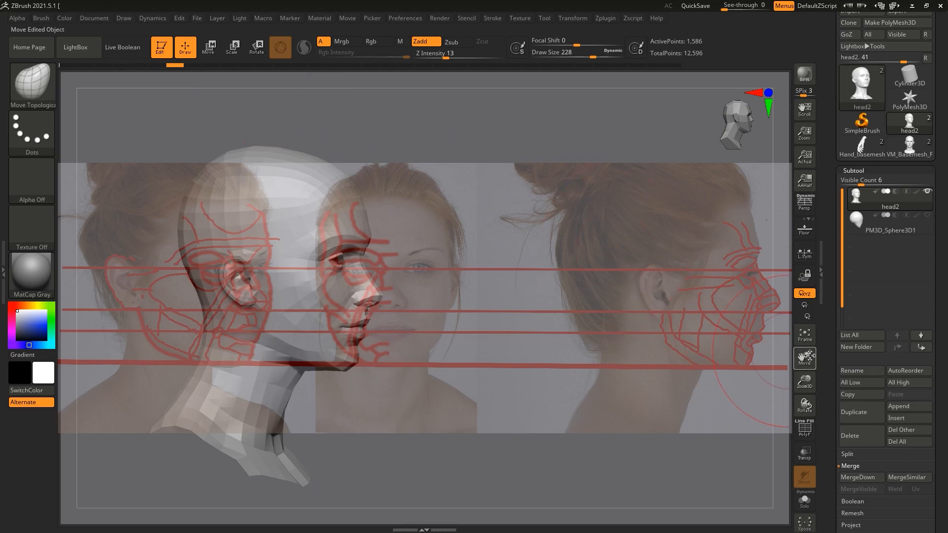
left_click_drag(804, 355, 767, 200)
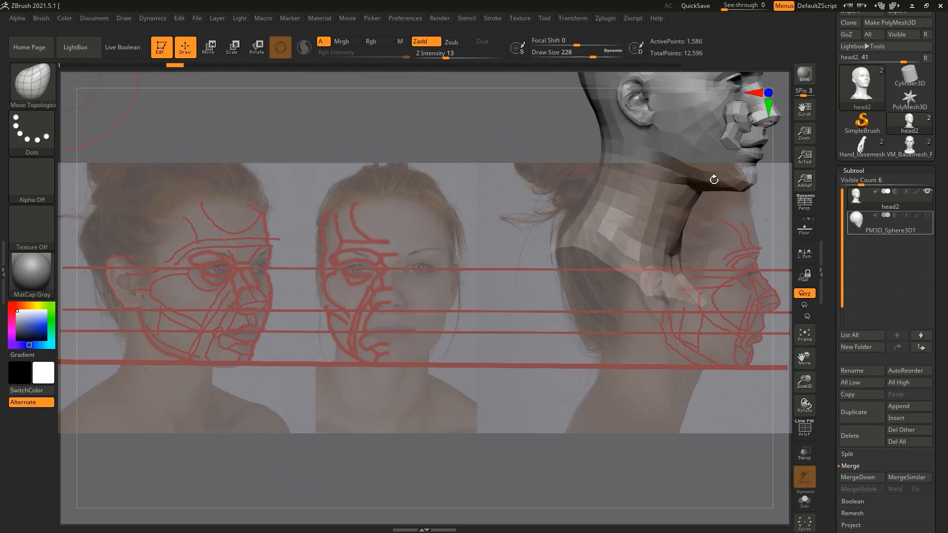
left_click(87, 18)
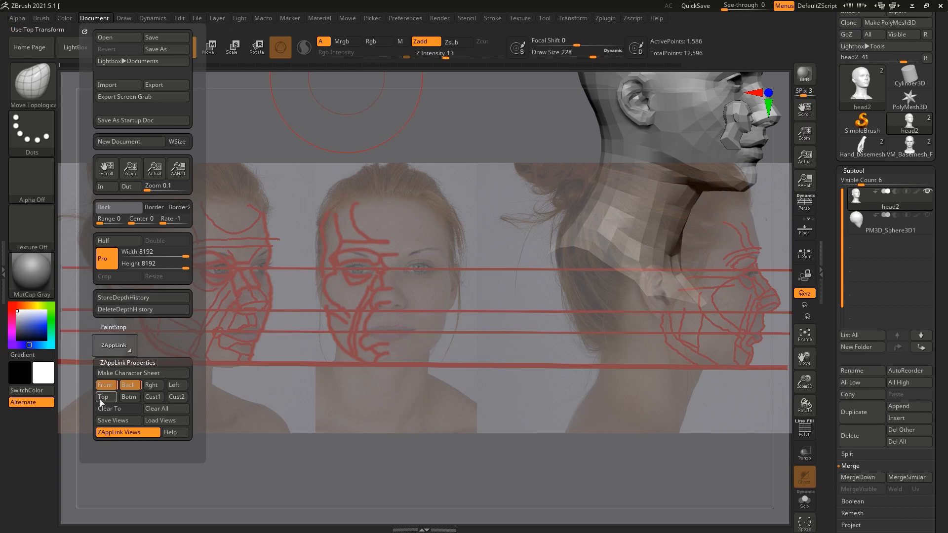
left_click(105, 385)
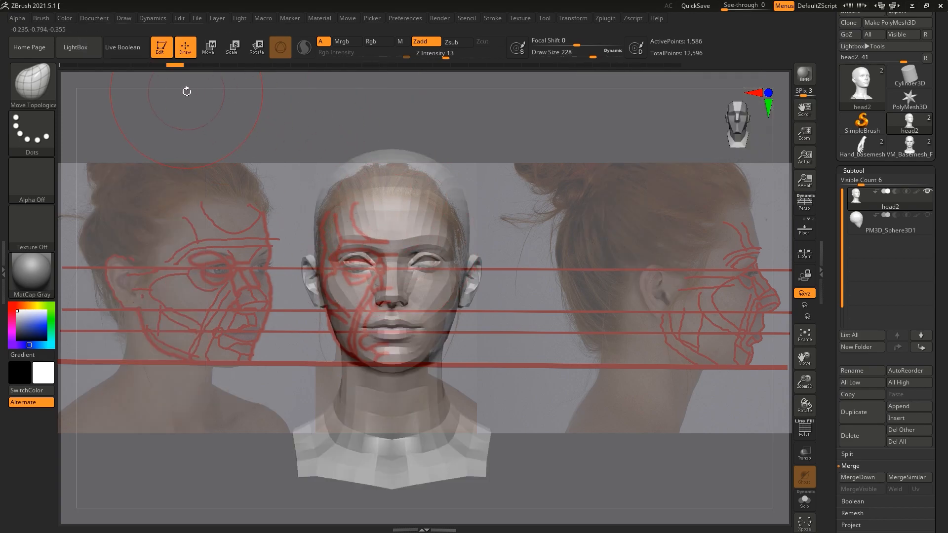
Step: Align head2's right profile with the profile photo and store this placement as the ZAppLink Rght view
left_click_drag(360, 139, 478, 179)
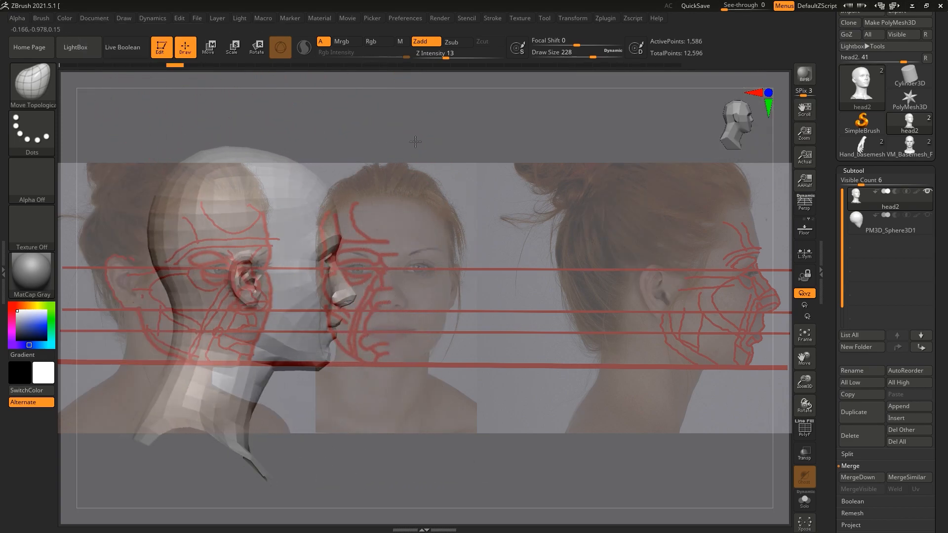
key("shift")
left_click_drag(804, 362, 802, 357)
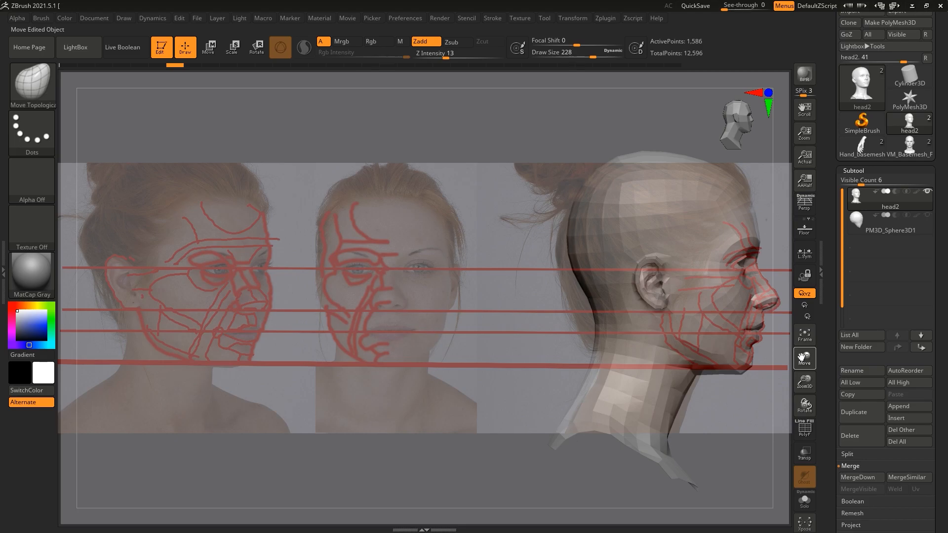
left_click(104, 18)
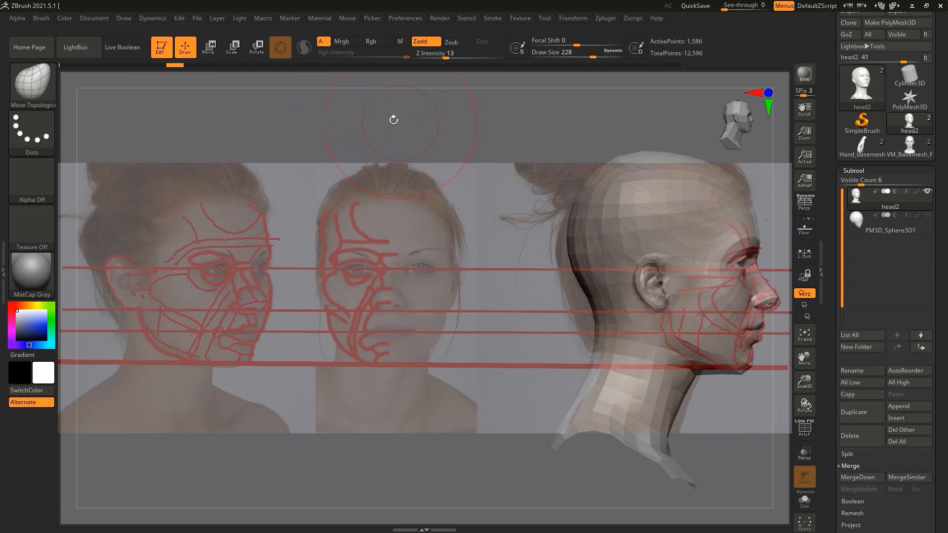
Step: Align head2 in three-quarter view with the three-quarter photo and store this placement as the ZAppLink Top view
left_click_drag(290, 101, 267, 99)
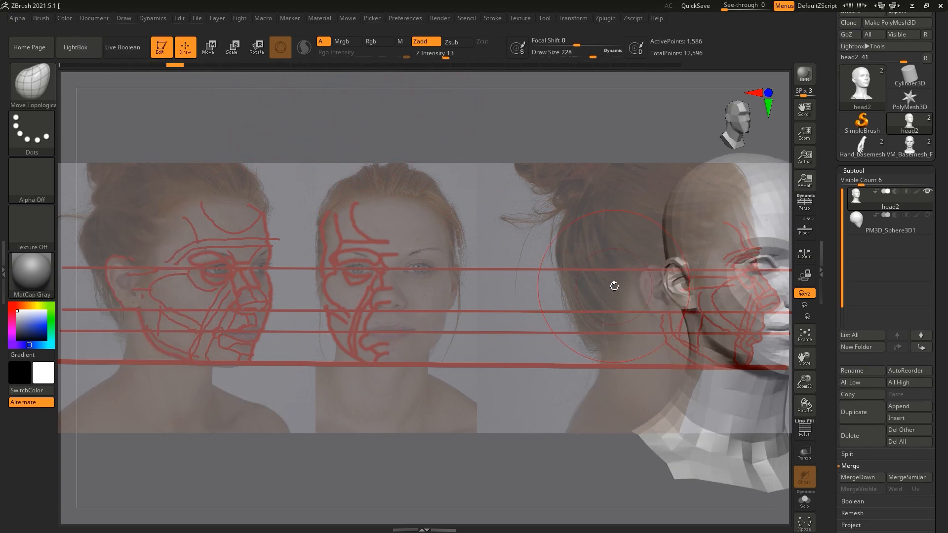
left_click_drag(804, 359, 523, 358)
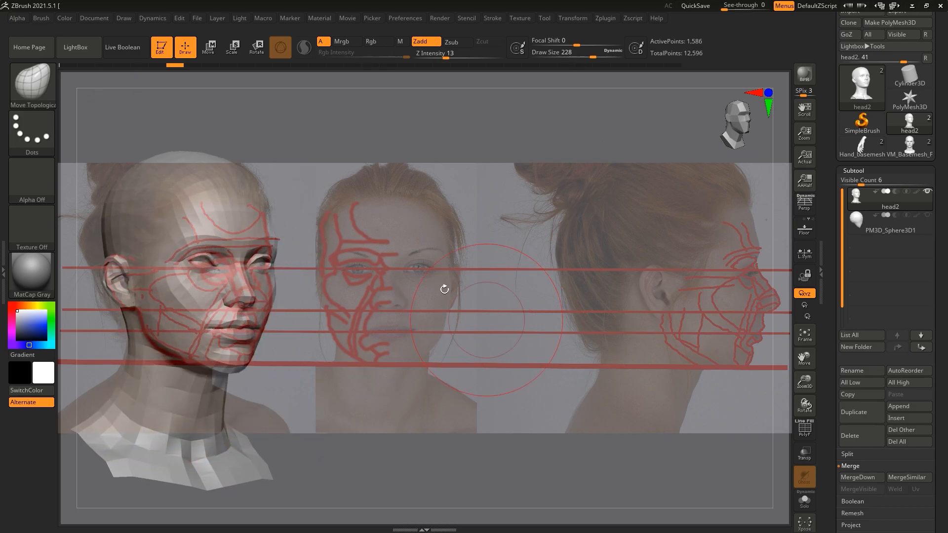
left_click(90, 17)
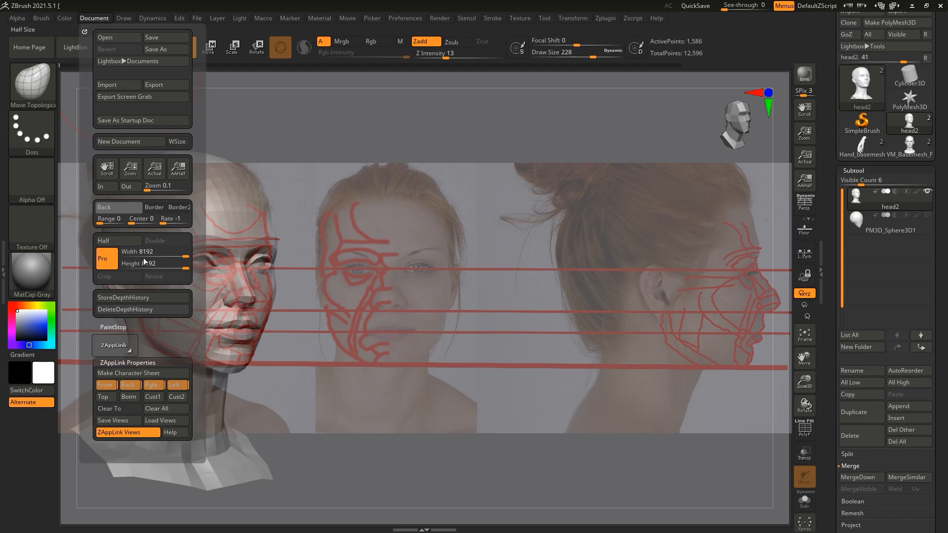
Step: Recall the stored Front and Rght views to check head2's alignment with the reference photos
left_click(108, 386)
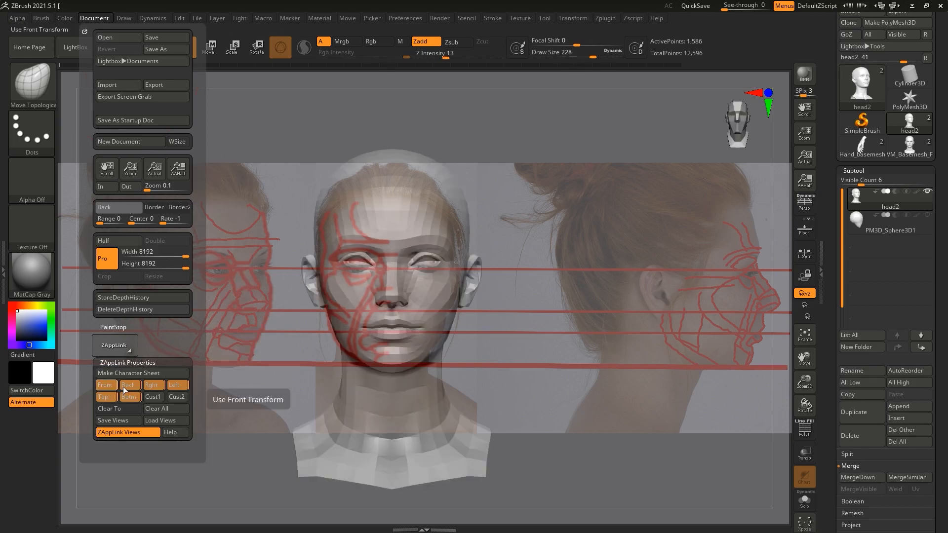
left_click(151, 386)
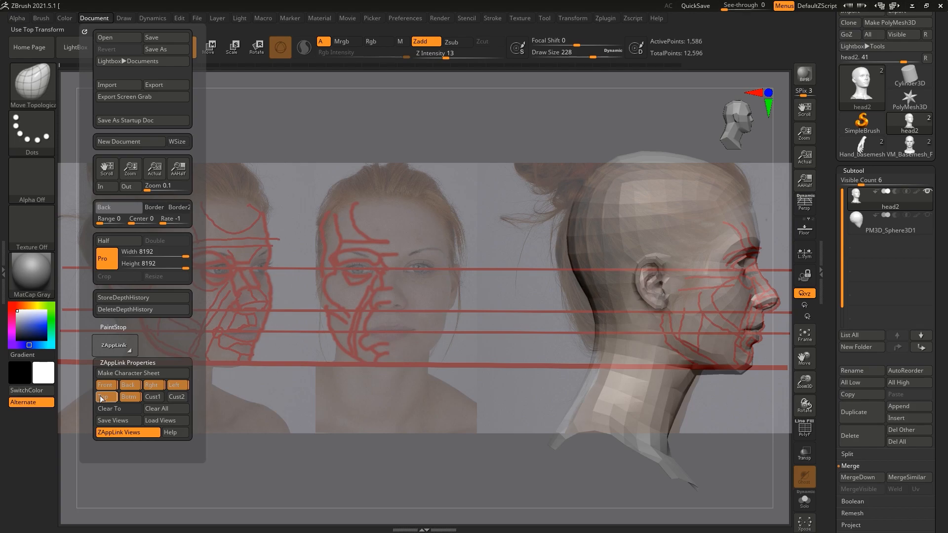
Step: Recall the stored Front view and lower head2's crown with the Move brush, discarding the newer undo history entries
left_click(123, 385)
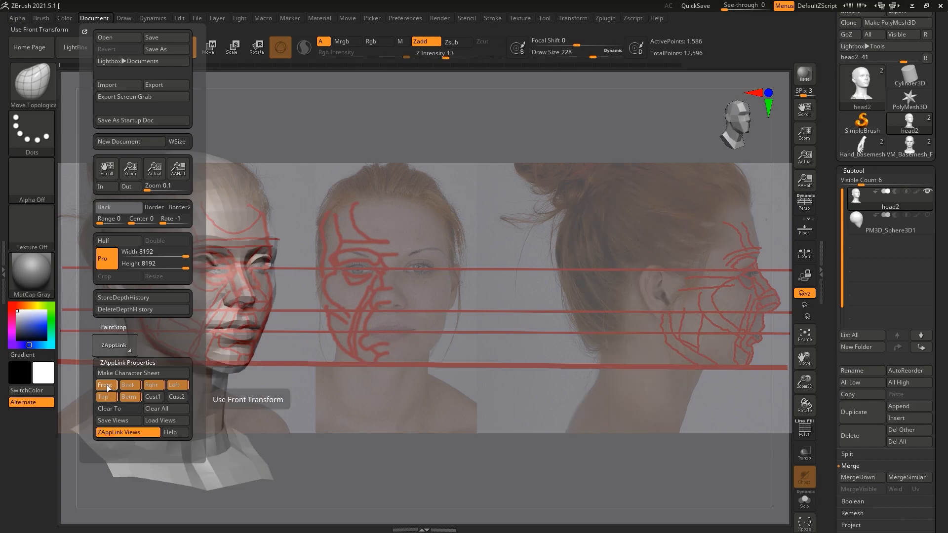
left_click(107, 384)
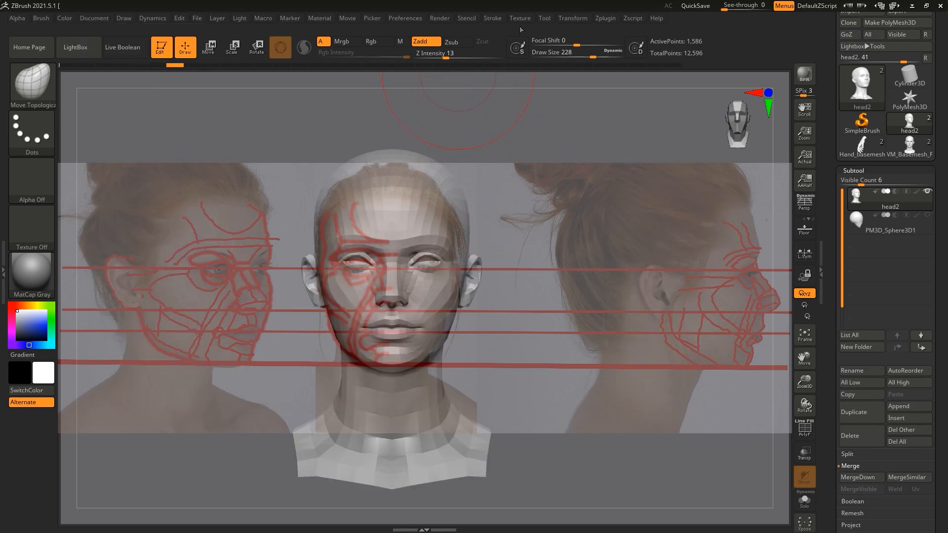
left_click(568, 18)
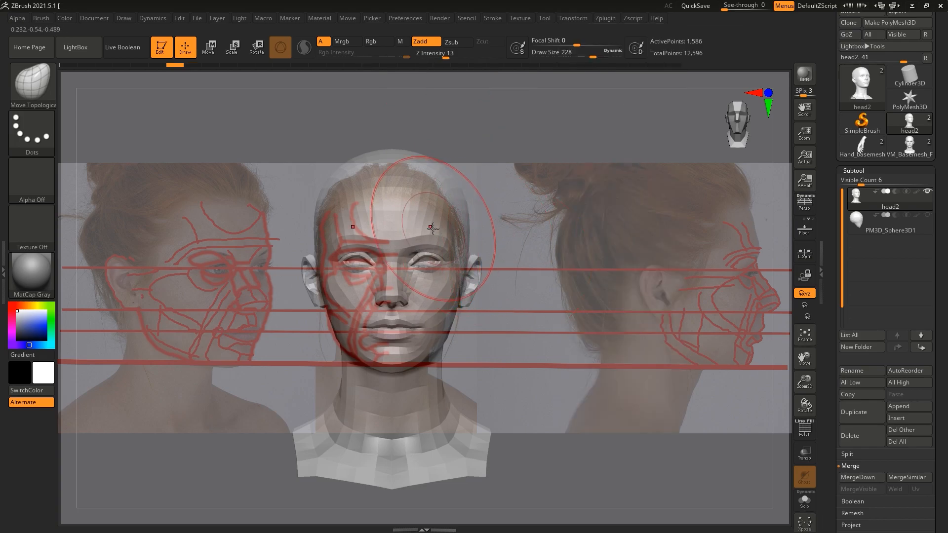
key("b")
key("m")
key("v")
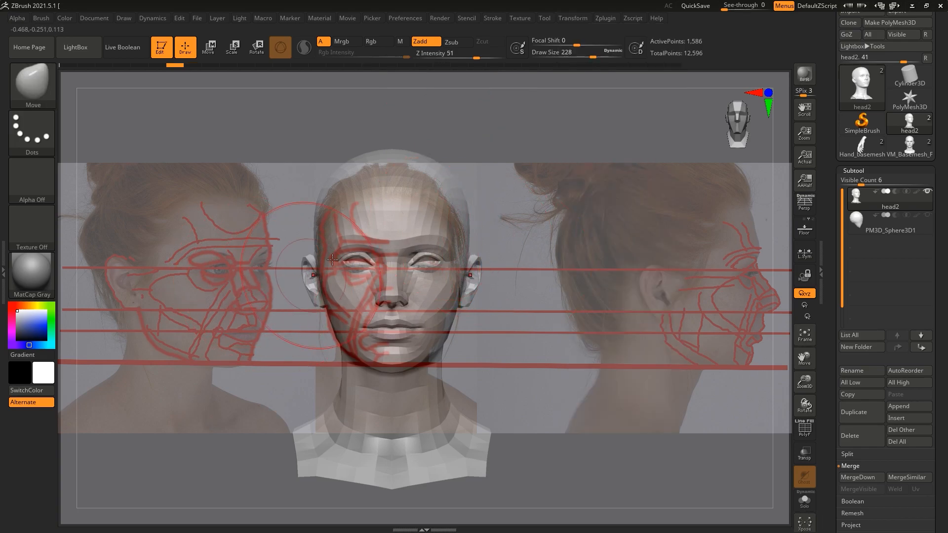
left_click(354, 169)
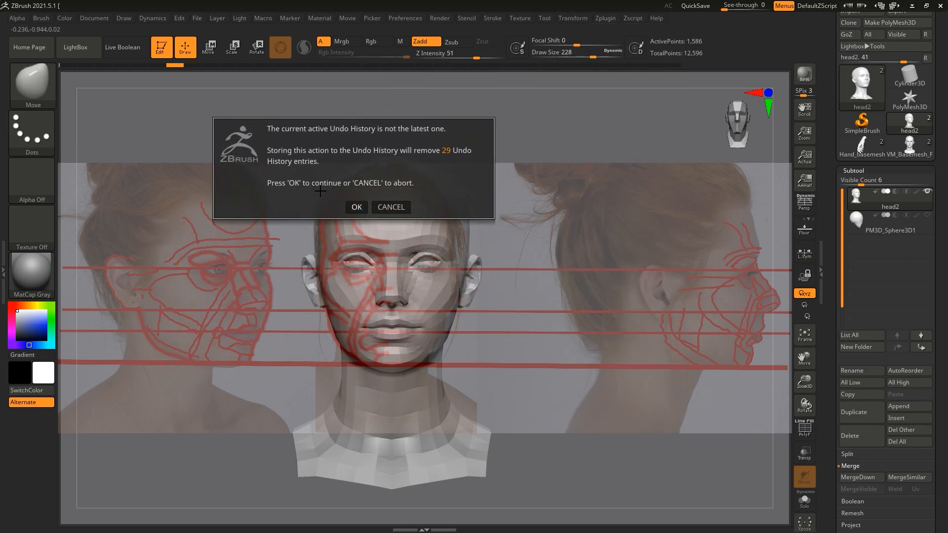
left_click(357, 207)
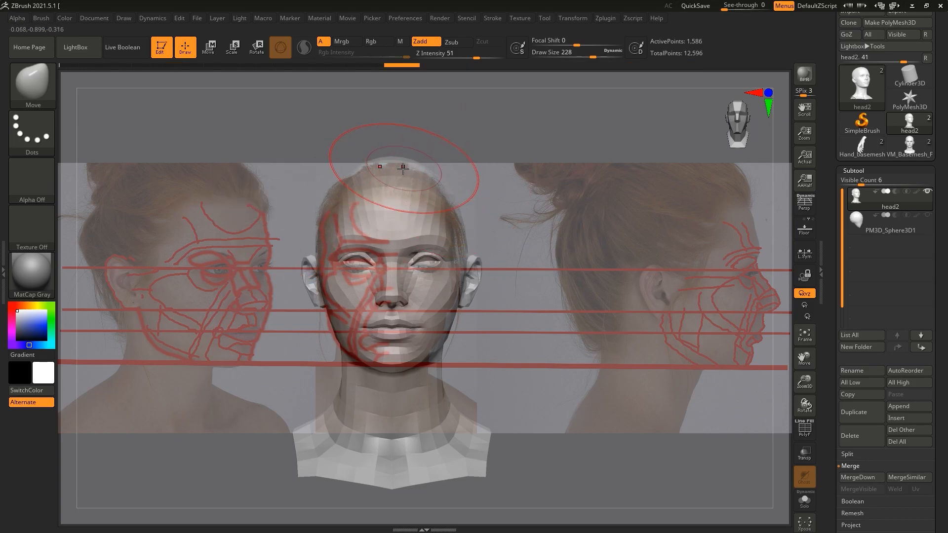
left_click_drag(395, 173, 396, 176)
Step: Reduce the Move brush size and adjust head2's brows, eyes and nose-mouth area to match the front photo
key("bracketleft")
key("bracketleft")
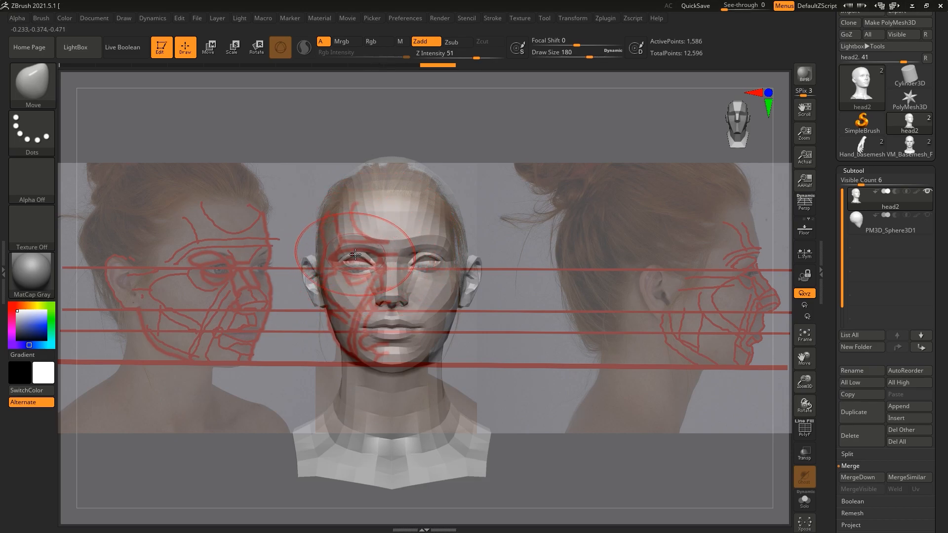
left_click_drag(357, 252, 358, 263)
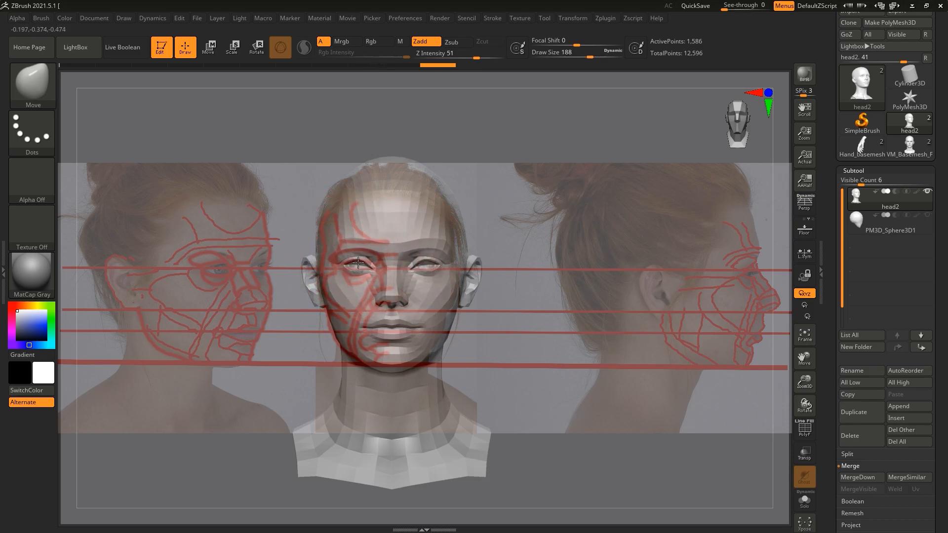
mouse_move(370, 332)
left_mouse_down()
mouse_move(369, 340)
mouse_move(388, 329)
mouse_move(389, 309)
left_mouse_up()
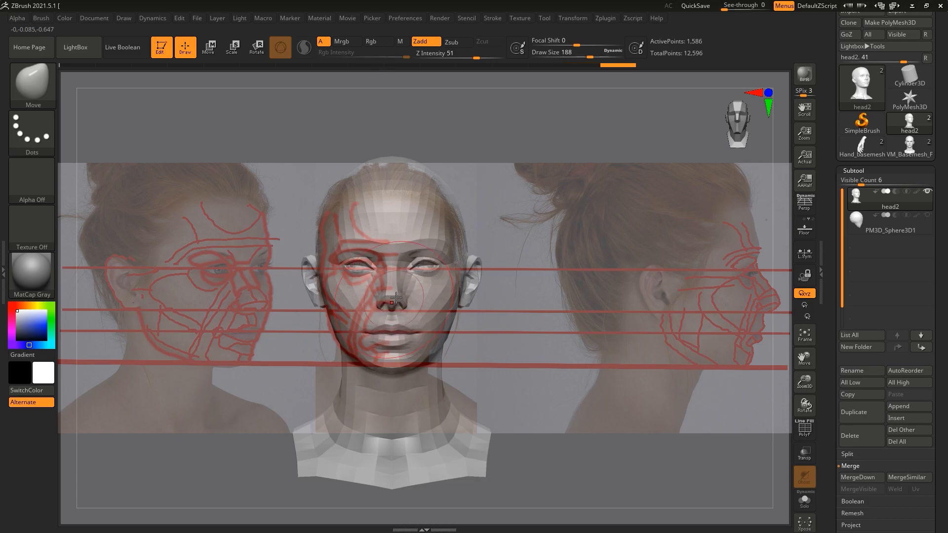
Step: Turn head2 to profile, recall the stored Rght view, reshape the facial profile over the photo, and set Z Intensity to 20
left_click_drag(434, 144, 495, 130, "shift")
left_click_drag(808, 351, 876, 318)
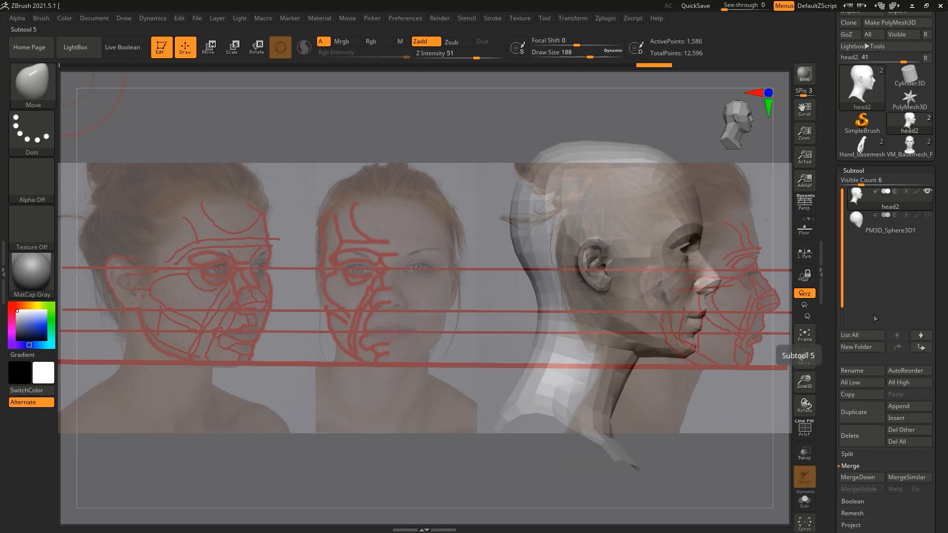
left_click(95, 18)
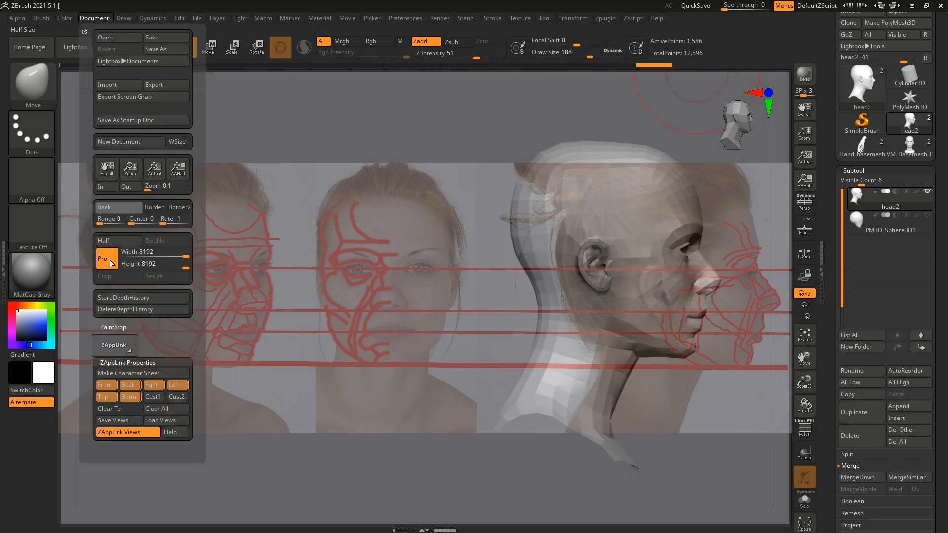
left_click(152, 386)
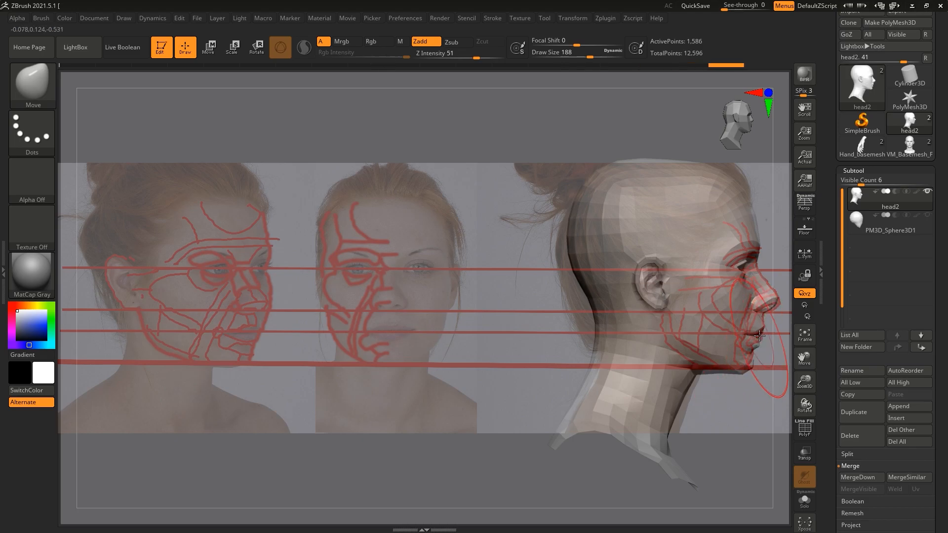
left_click_drag(747, 274, 772, 295)
left_click_drag(464, 57, 454, 57)
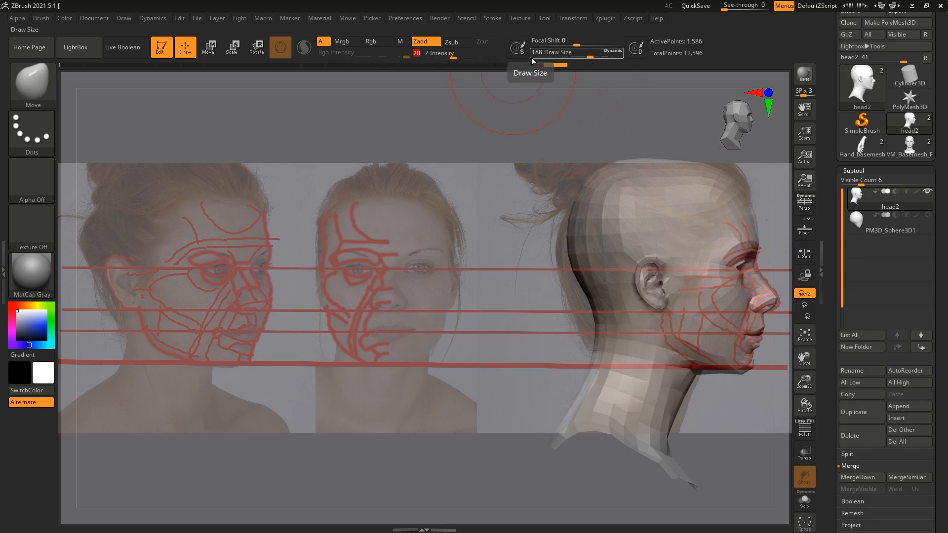
Step: Hide the Spotlight reference photos and examine head2 in front, three-quarter and profile views
left_click(519, 16)
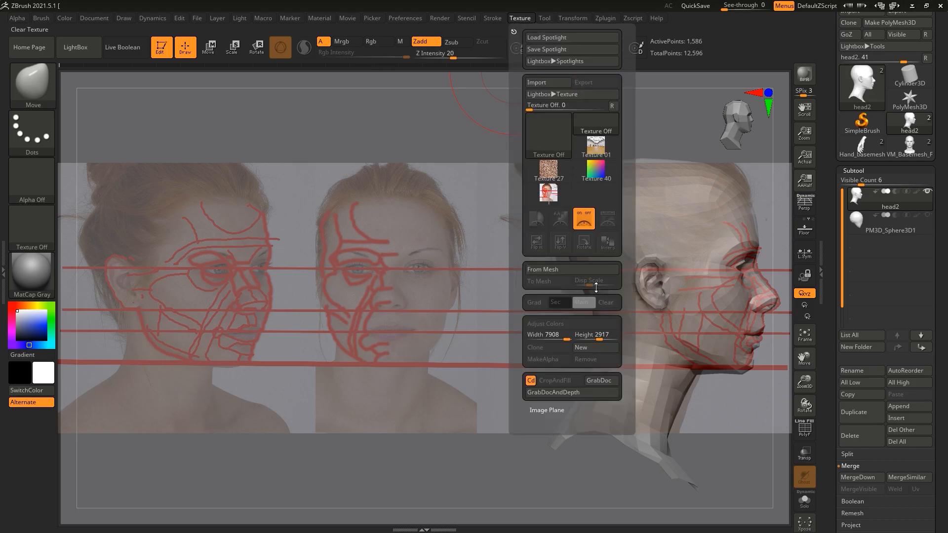
left_click(585, 220)
left_click_drag(402, 220, 357, 217)
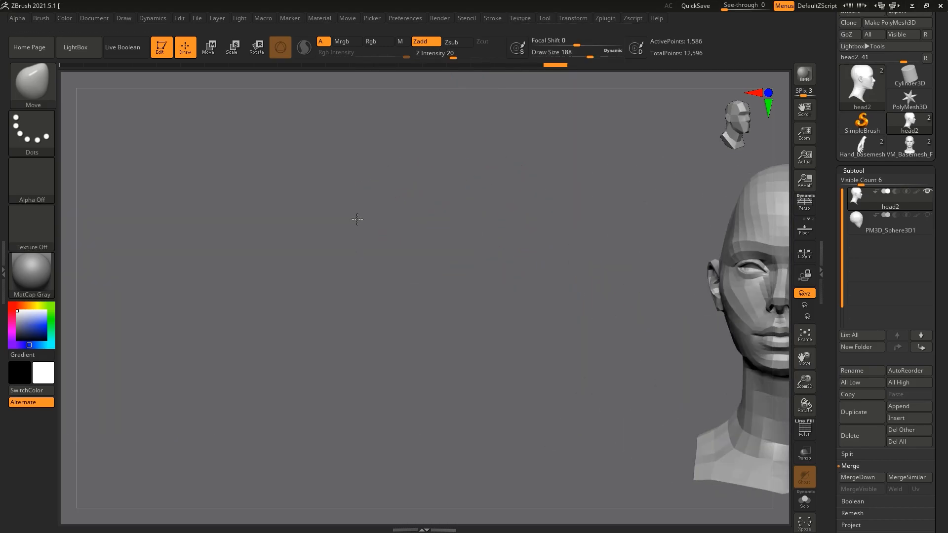
left_click_drag(805, 356, 669, 348)
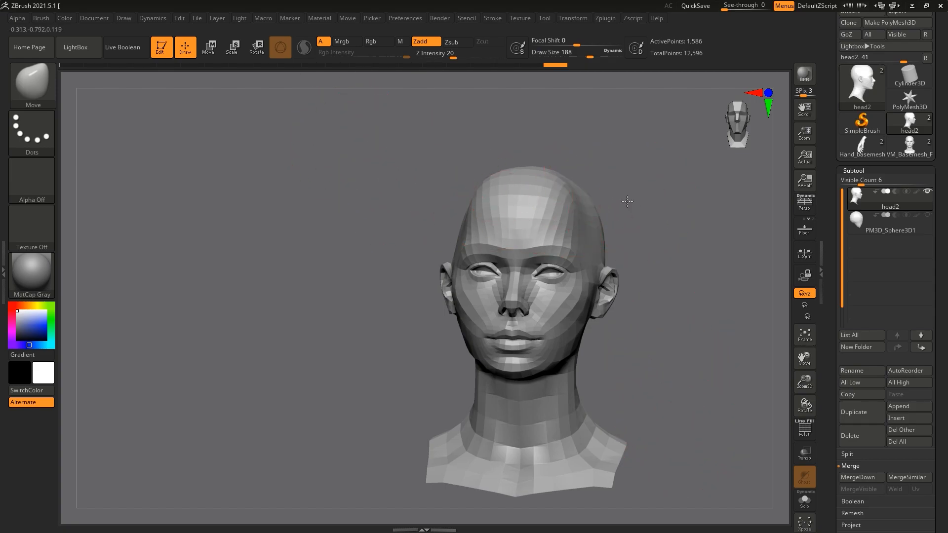
left_click_drag(627, 202, 542, 201)
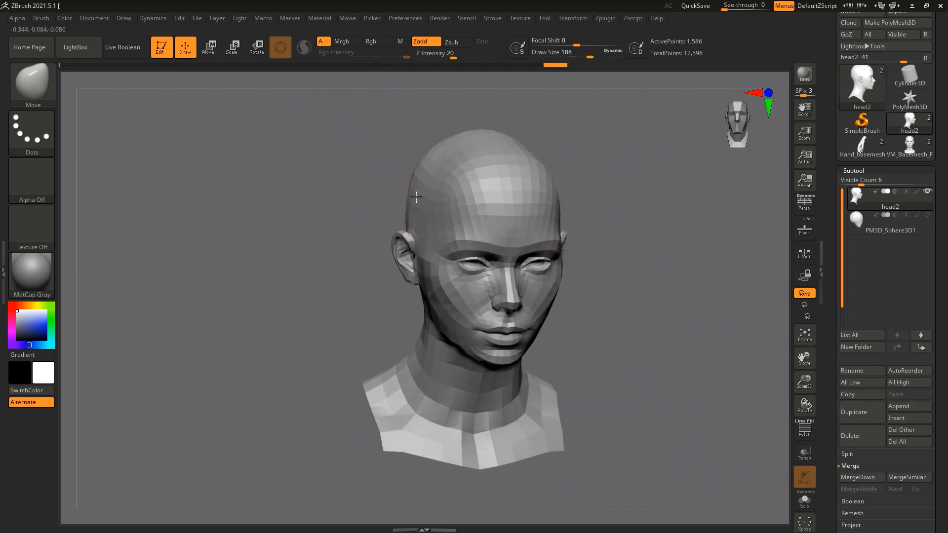
mouse_move(622, 190)
left_mouse_down()
mouse_move(548, 186)
mouse_move(632, 173)
mouse_move(483, 165)
left_mouse_up()
left_click_drag(580, 185, 571, 176)
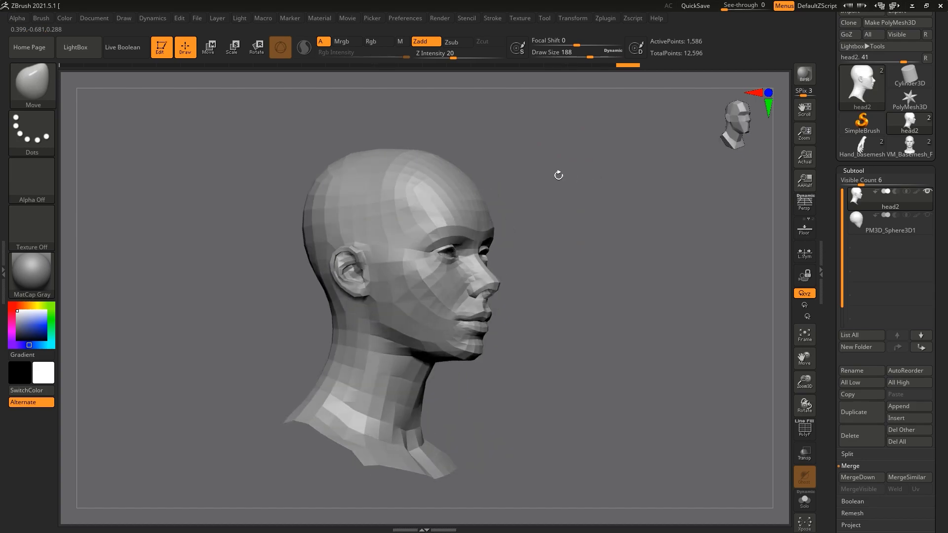
left_click_drag(485, 160, 550, 197)
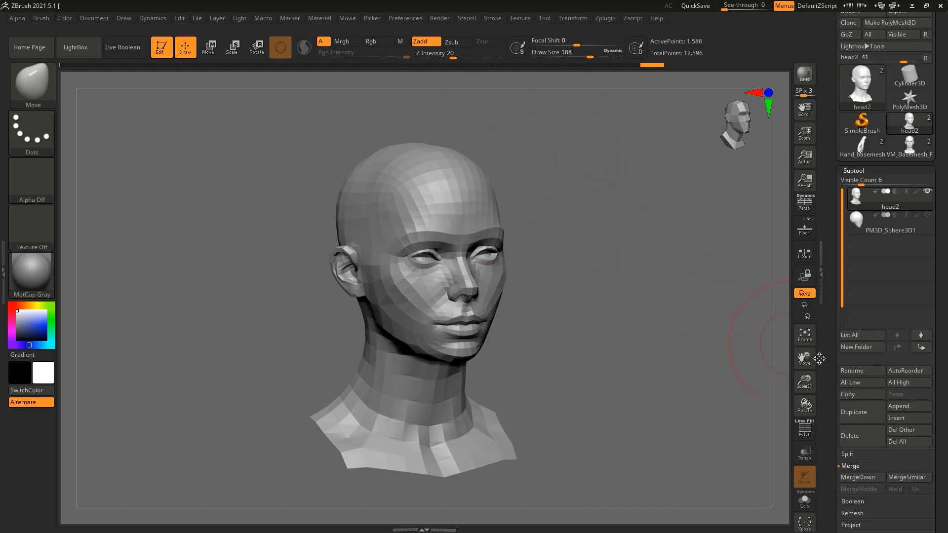
Step: Carve a crease across head2's lower forehead, above the brows, with the DamStandard brush
left_click_drag(804, 379, 812, 390)
left_click_drag(718, 342, 683, 336)
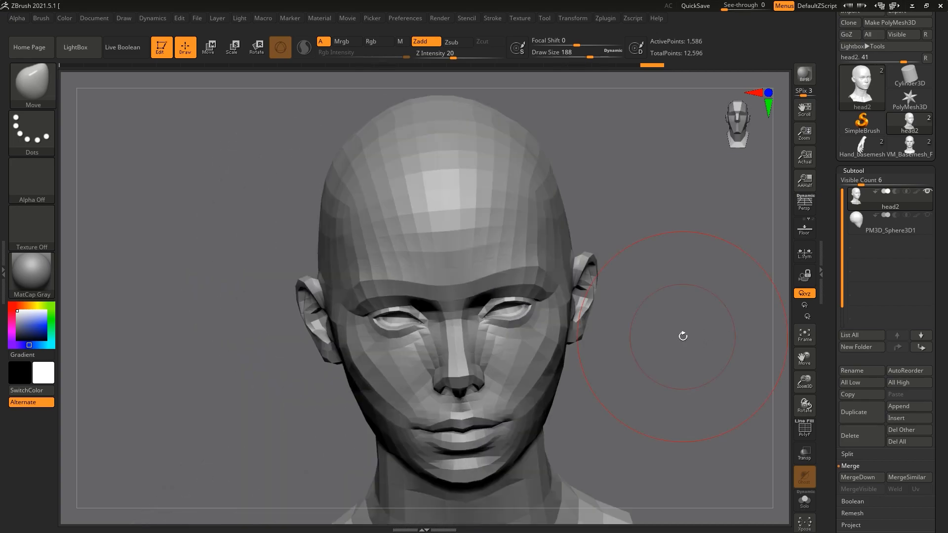
key("b")
key("d")
key("s")
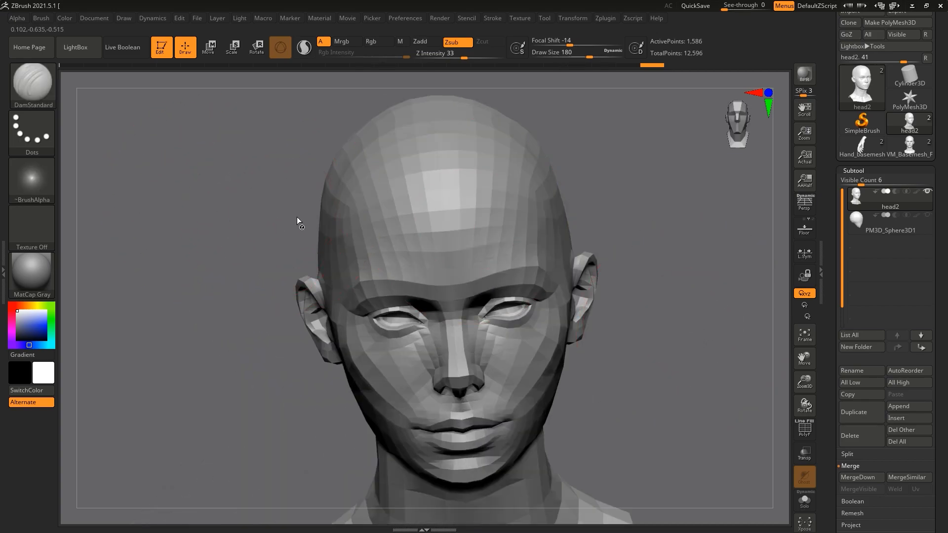
left_click_drag(362, 258, 447, 252)
Step: Flatten the centre of head2's forehead with the TrimDynamic brush and mask that area
left_click_drag(639, 235, 673, 211)
left_click_drag(677, 290, 613, 289)
key("b")
key("t")
key("d")
mouse_move(505, 227)
left_mouse_down()
mouse_move(446, 207)
mouse_move(436, 226)
left_mouse_up()
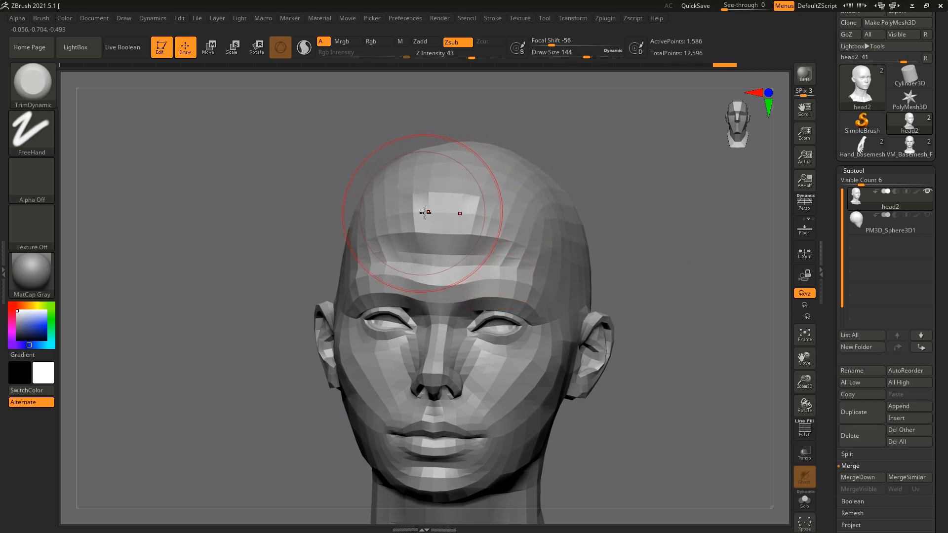
key("ctrl+z")
key("ctrl+z")
key("ctrl+z")
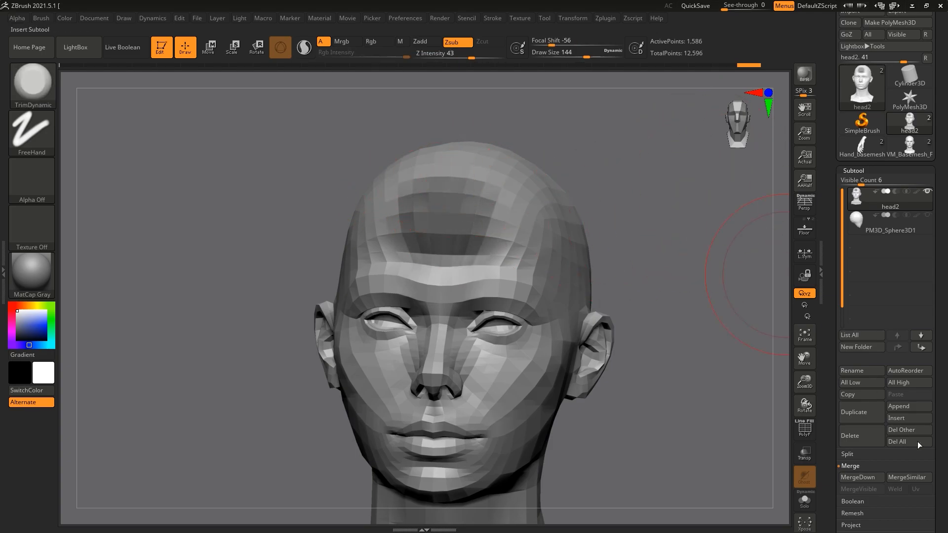
Step: Extract the masked forehead area of head2 with a thickness of 0.00294 and accept it as a new subtool
left_click_drag(833, 523, 839, 475)
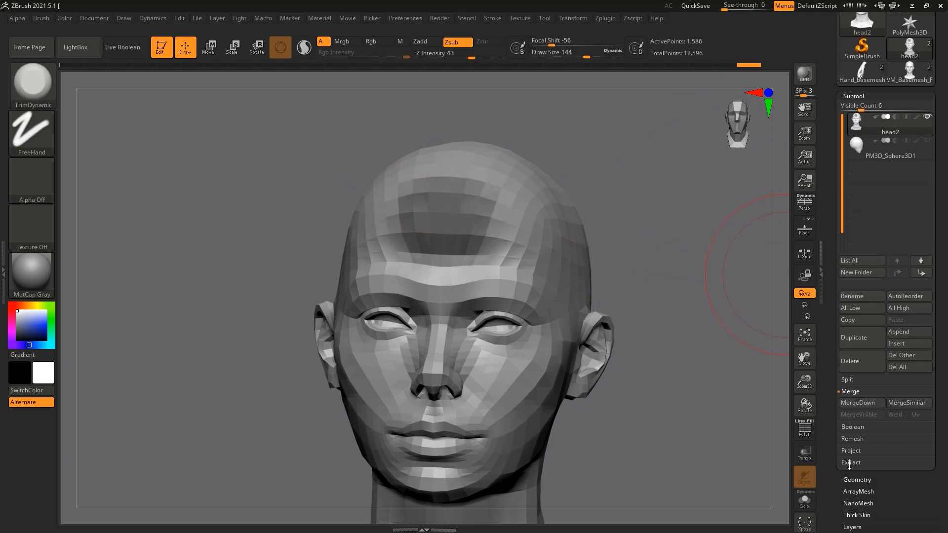
left_click(850, 463)
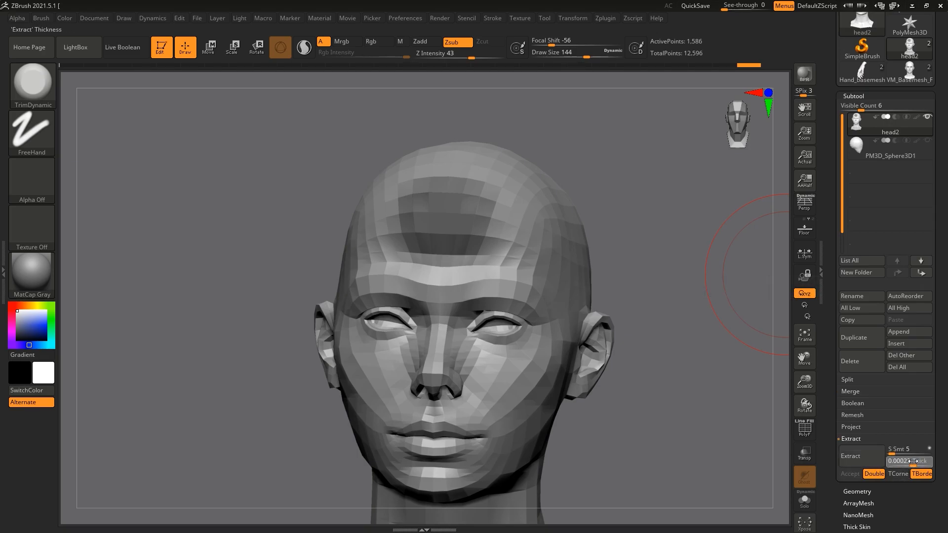
left_click(851, 456)
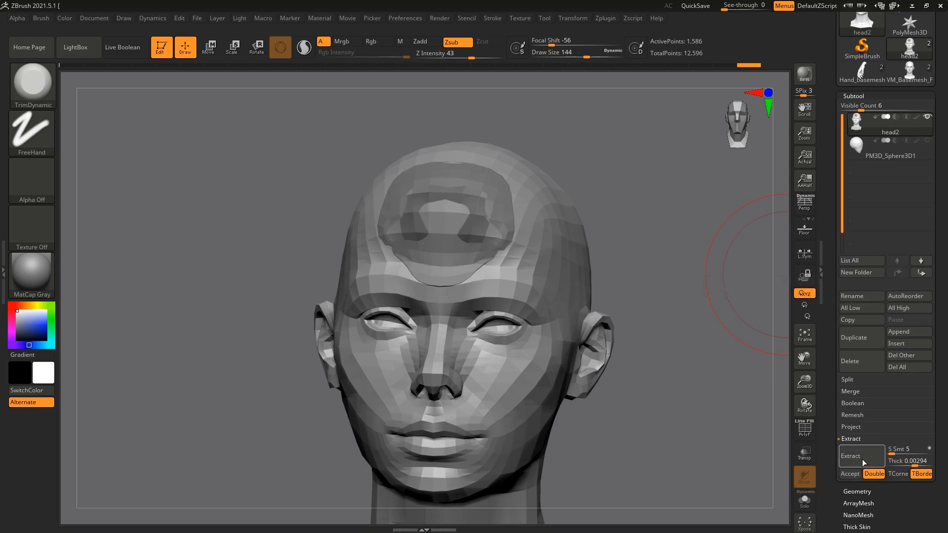
left_click(857, 475)
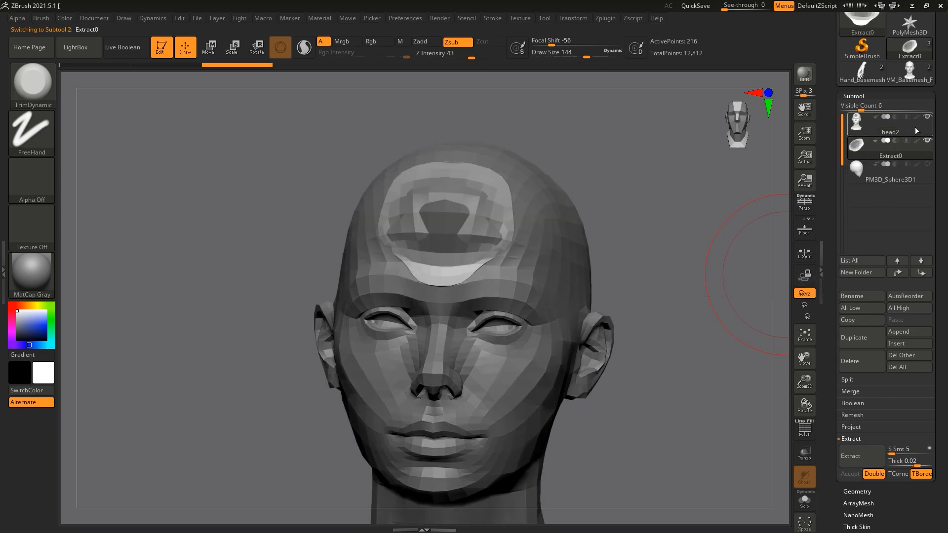
Step: Make the extracted forehead piece the active subtool and inflate it with the Inflate deformation
left_click_drag(640, 232, 721, 302, "ctrl")
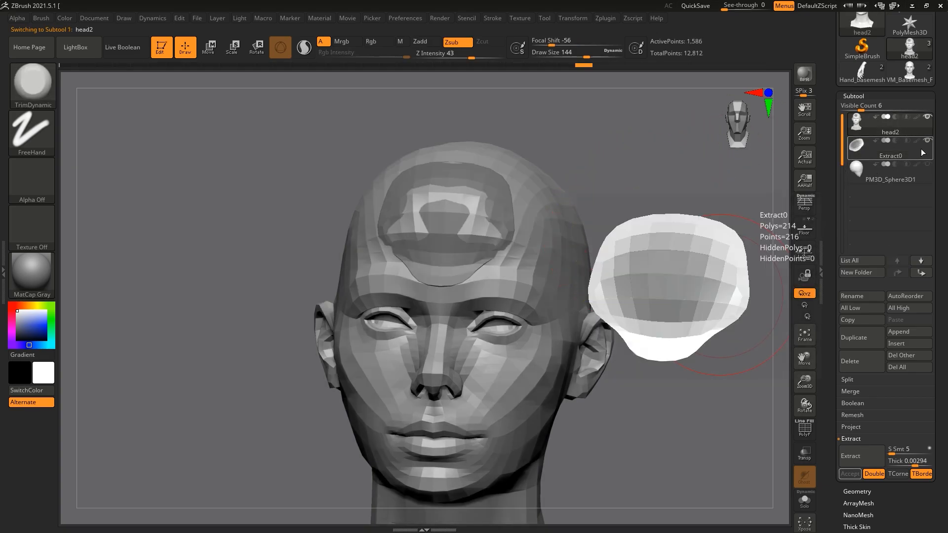
left_click(921, 149)
left_click_drag(666, 218, 726, 301, "ctrl")
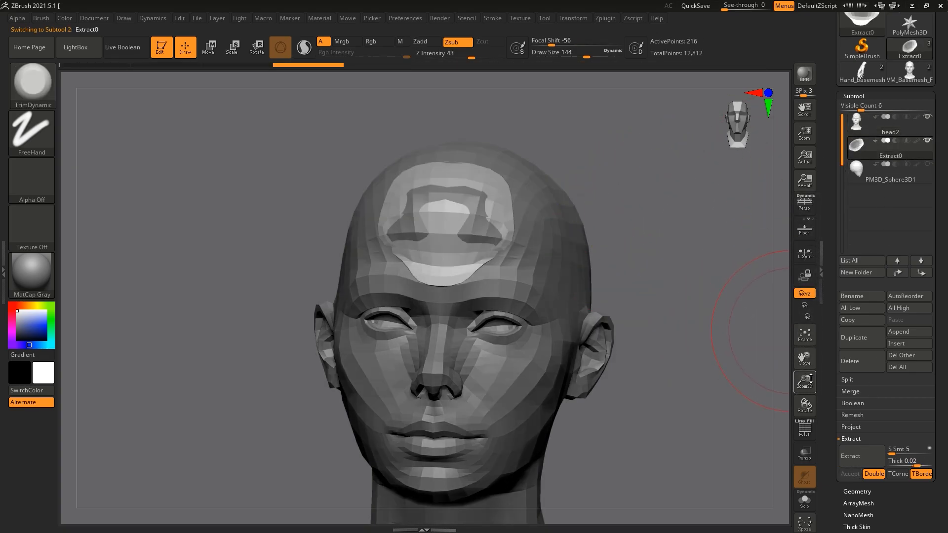
left_click(805, 340)
scroll(839, 527, "down", 5)
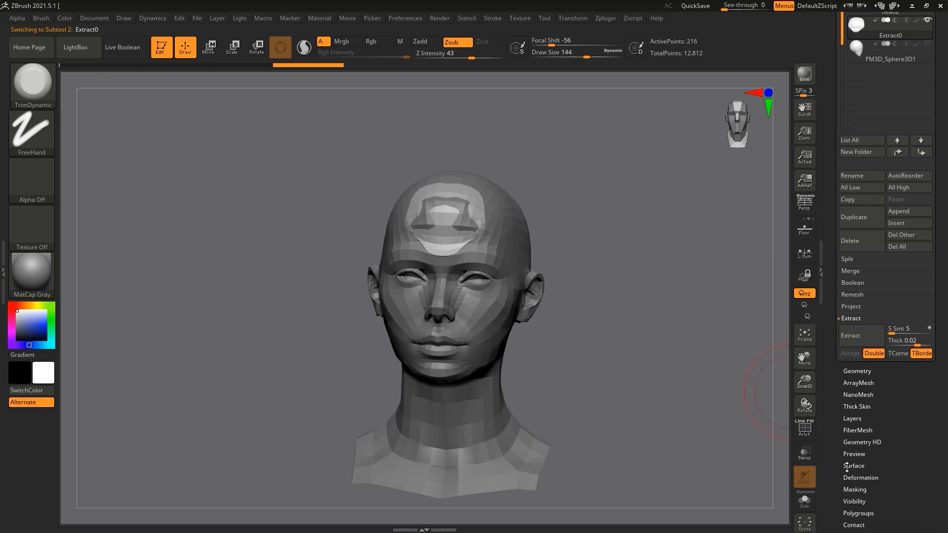
left_click(858, 469)
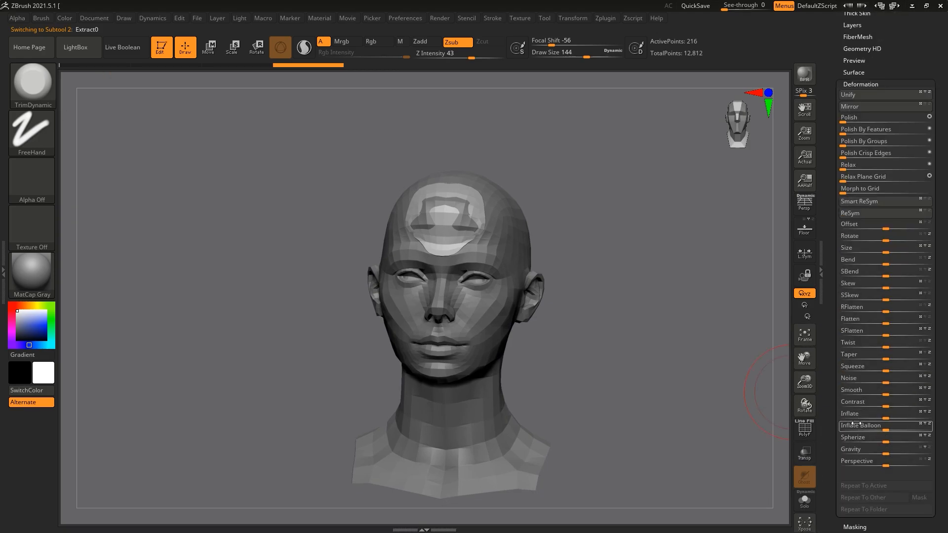
left_click(855, 419)
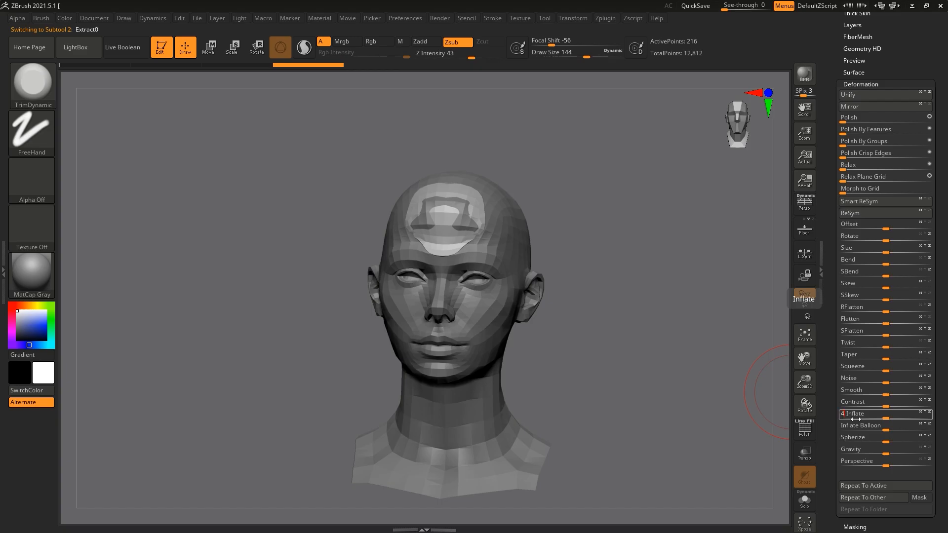
left_click_drag(854, 419, 853, 419)
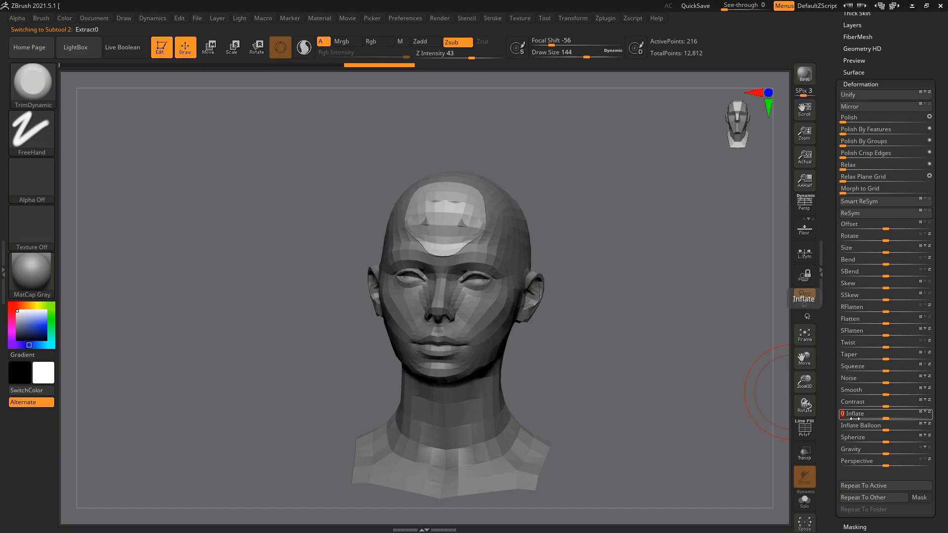
Step: Select the Move Topological brush and try pulling the extracted forehead piece away from the head
left_click_drag(611, 215, 439, 215)
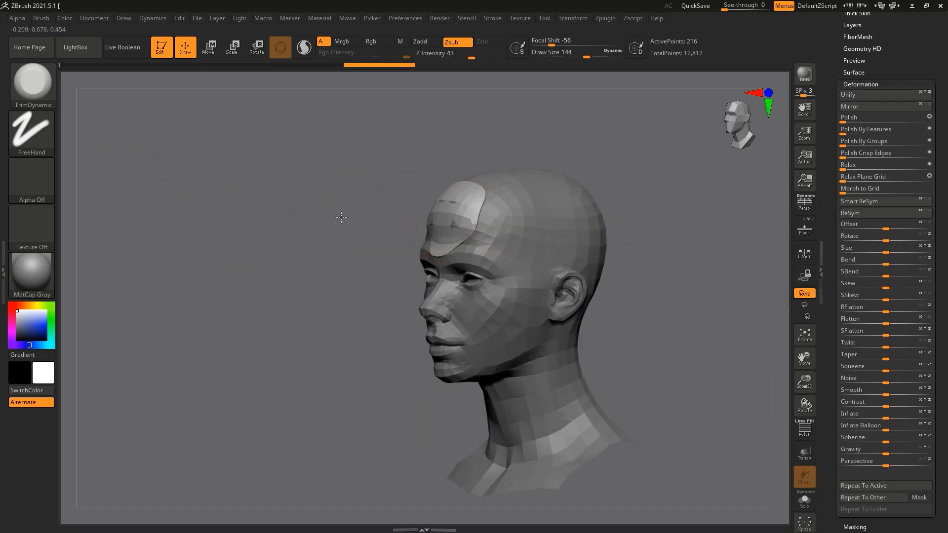
left_click_drag(341, 217, 347, 220)
key("b")
key("m")
key("t")
left_click_drag(622, 174, 595, 196)
left_click_drag(513, 215, 424, 224)
mouse_move(336, 233)
left_mouse_down()
mouse_move(404, 218)
mouse_move(443, 227)
left_mouse_up()
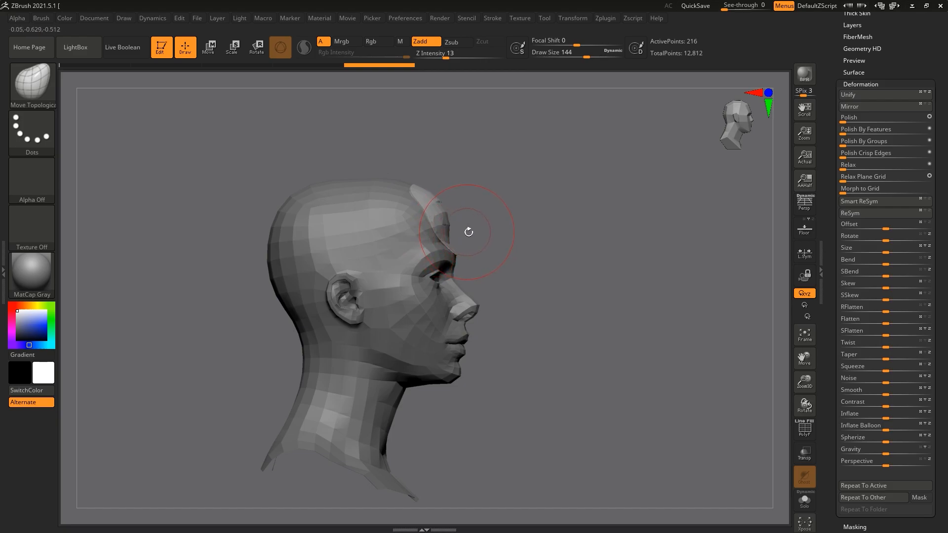
left_click_drag(489, 229, 358, 230)
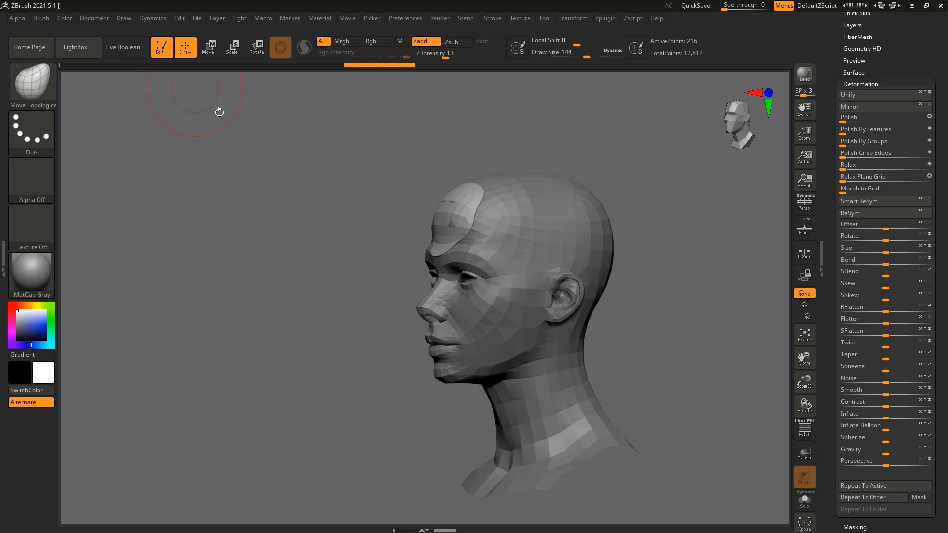
mouse_move(435, 216)
left_mouse_down()
mouse_move(217, 224)
mouse_move(349, 187)
mouse_move(455, 201)
left_mouse_up()
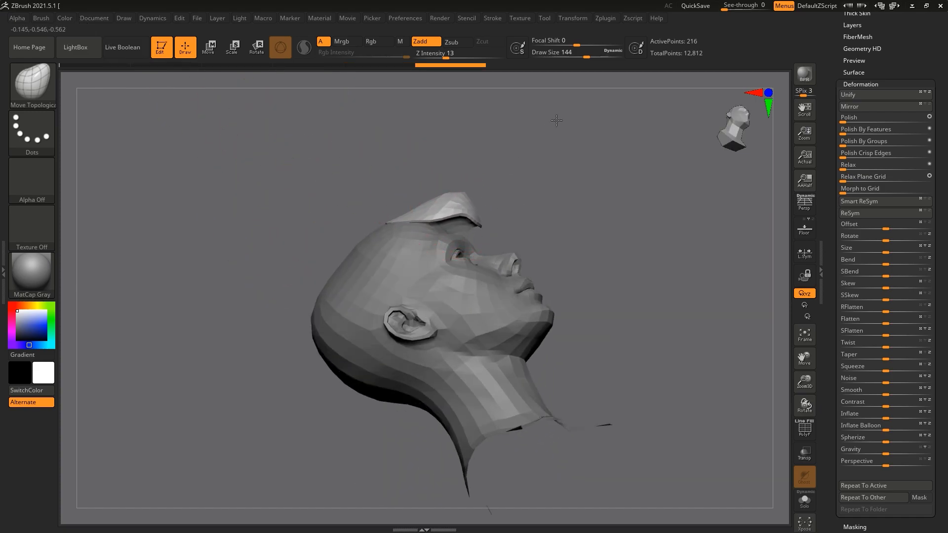
key("ctrl+z")
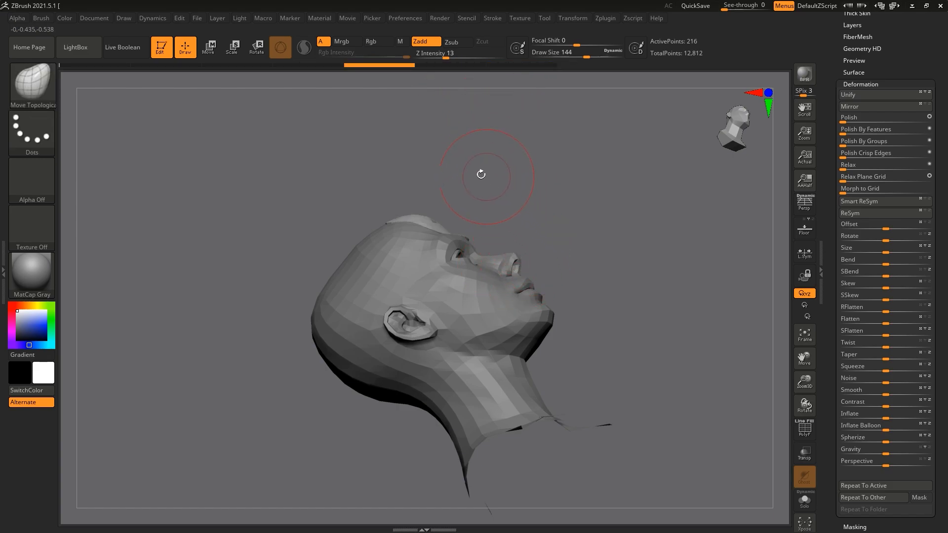
Step: Enable BackfaceMask in the Move Topological brush's auto masking settings
left_click_drag(484, 175, 242, 110)
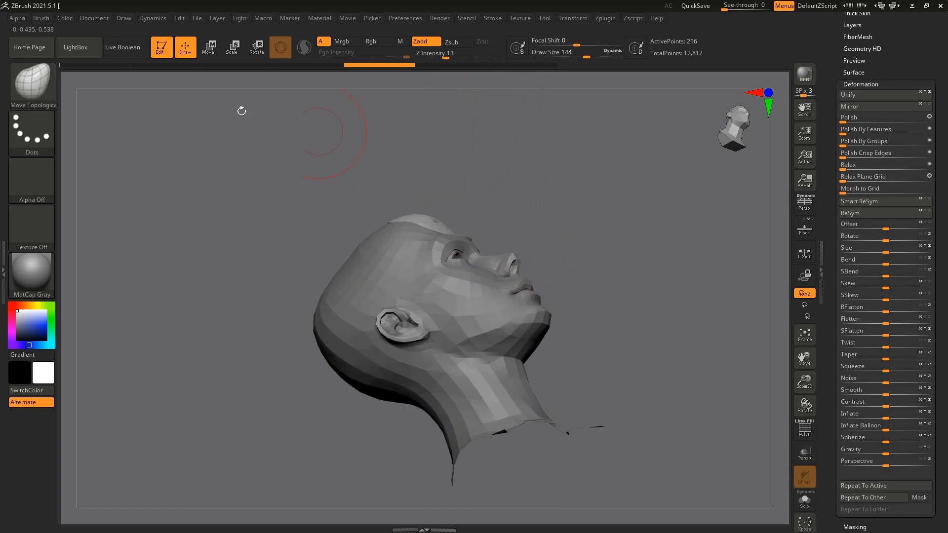
left_click(42, 18)
left_click_drag(46, 274, 50, 244)
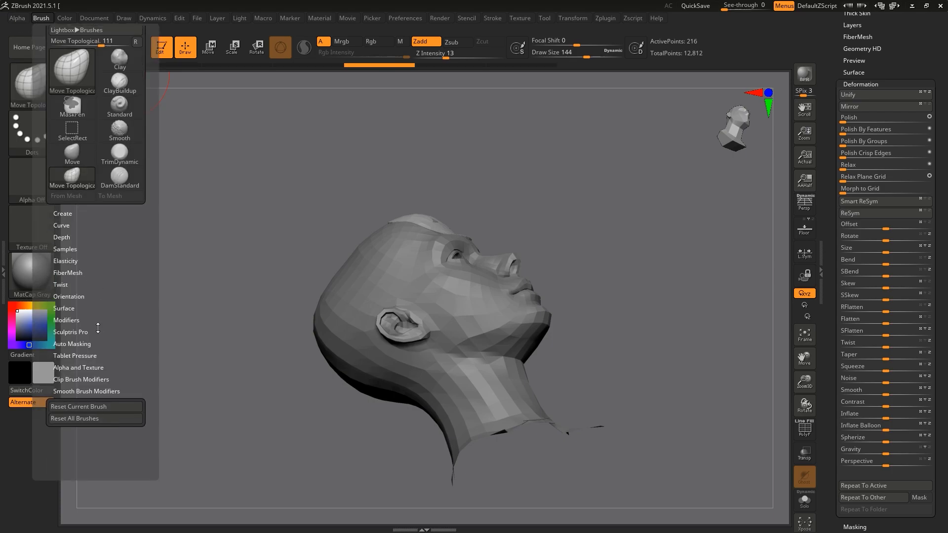
left_click(72, 344)
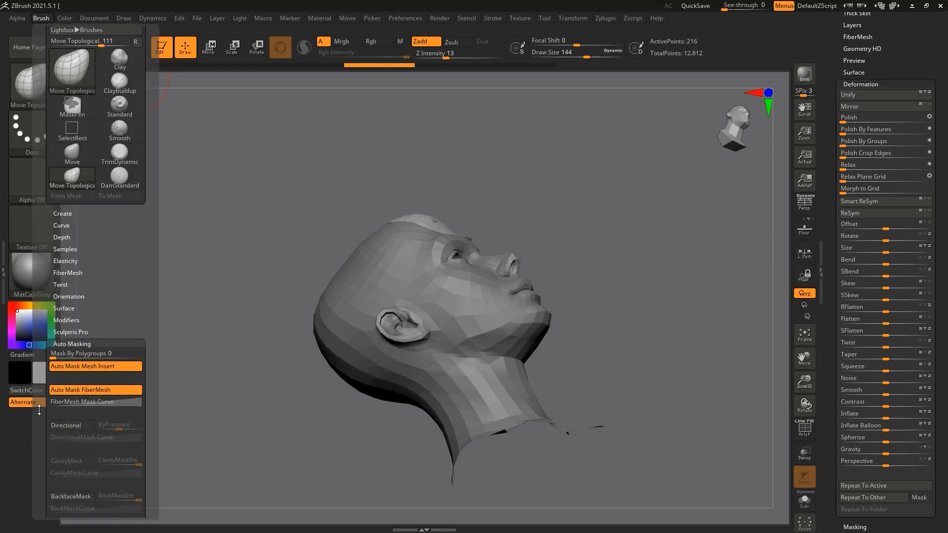
scroll(78, 445, "down", 1)
left_click(77, 469)
Step: Pull the front of the forehead piece outward with Move Topological to thicken it, and smooth its surface and edges
mouse_move(442, 227)
left_mouse_down()
mouse_move(485, 205)
mouse_move(590, 108)
left_mouse_up()
right_click_drag(440, 206, 419, 204)
mouse_move(529, 144)
right_mouse_down()
mouse_move(506, 199)
mouse_move(538, 182)
mouse_move(509, 194)
right_mouse_up()
key("shift")
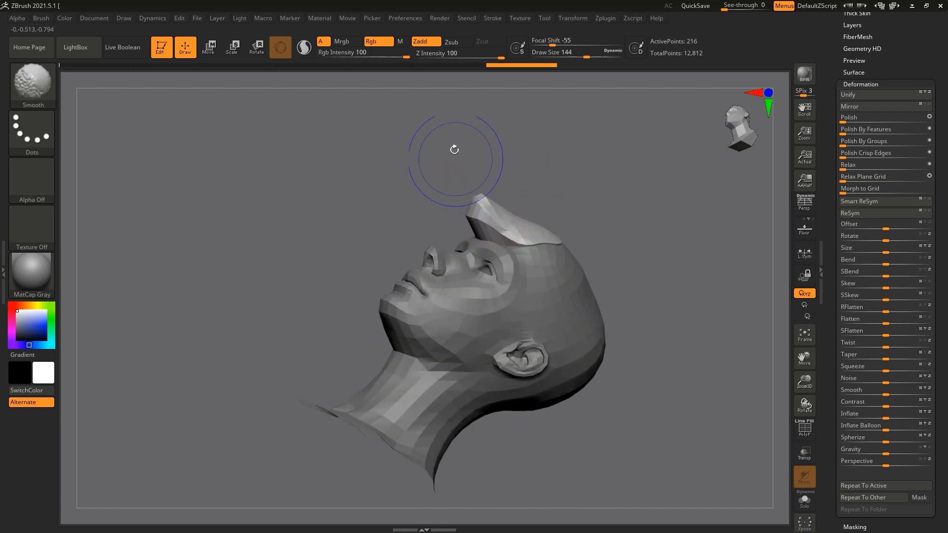
key("shift")
left_click_drag(486, 225, 506, 225, "shift")
mouse_move(441, 198)
right_mouse_down()
mouse_move(488, 206)
mouse_move(521, 198)
right_mouse_up()
left_click_drag(461, 225, 459, 237)
right_click_drag(521, 205, 478, 236)
key("shift")
key("shift")
key("shift")
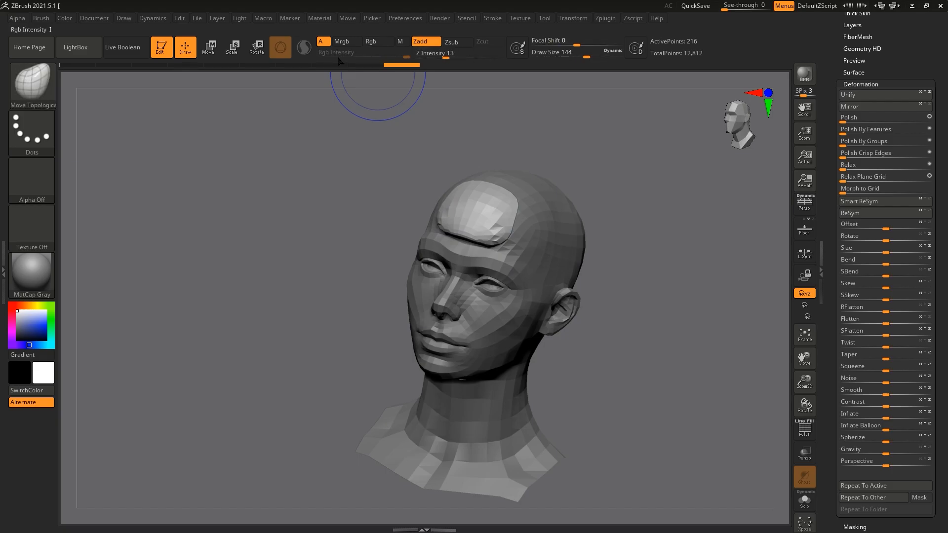
Step: Load the SmoothDirectional brush from the brush library's Smooth folder, with its Rgb channel off and Z Intensity at 11
left_click(91, 49)
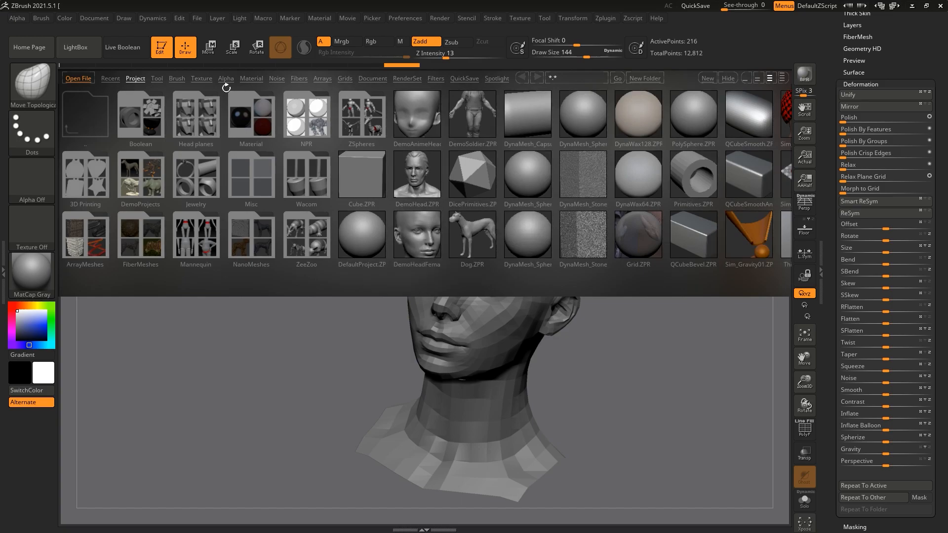
left_click(177, 80)
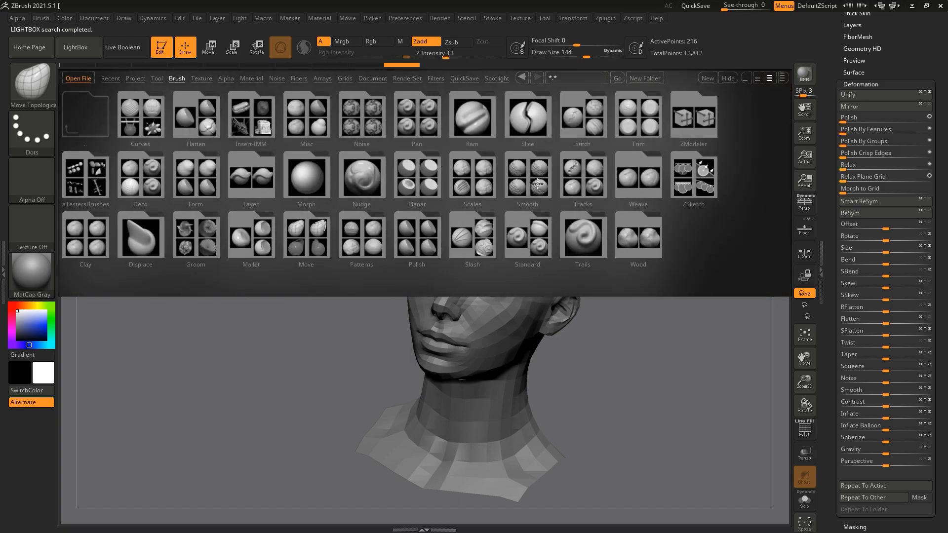
left_click(538, 184)
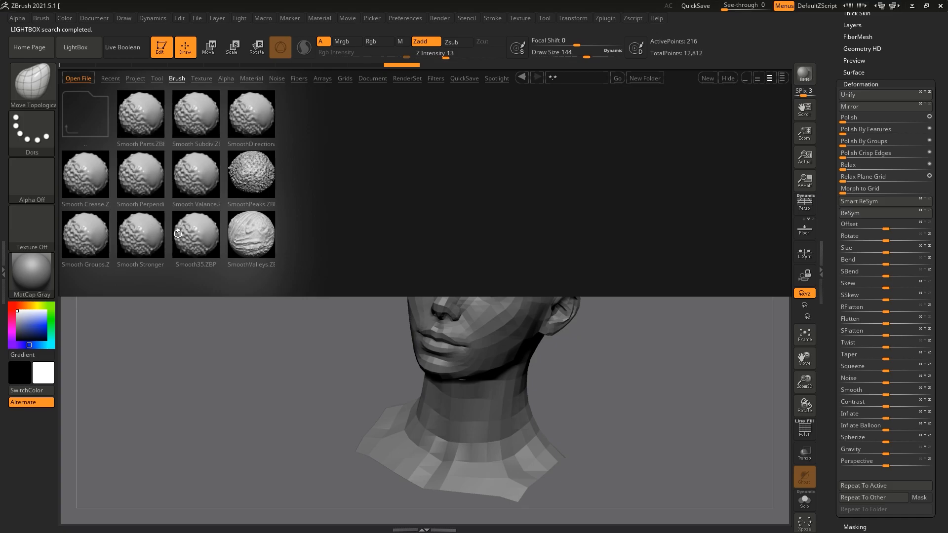
double_click(250, 121)
left_click(230, 145)
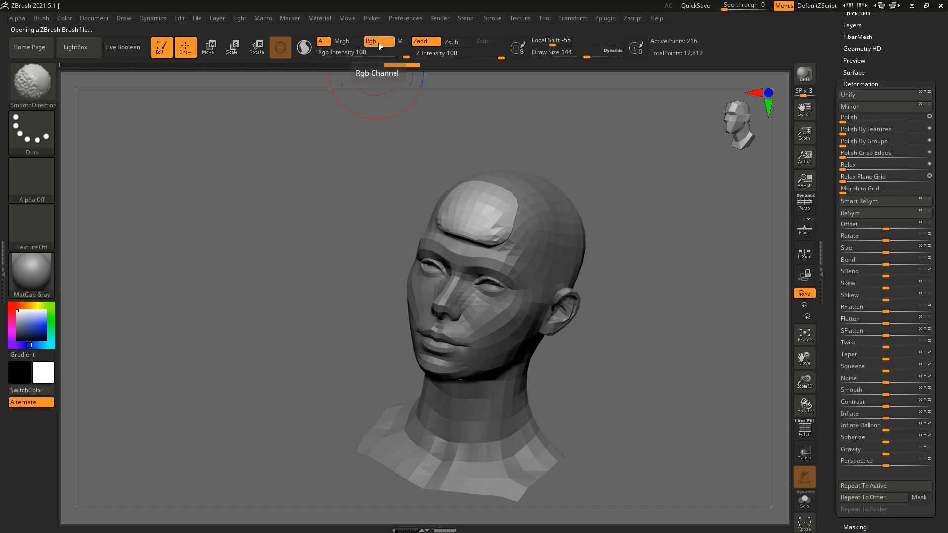
left_click(378, 45, "shift")
left_click_drag(469, 55, 443, 55, "shift")
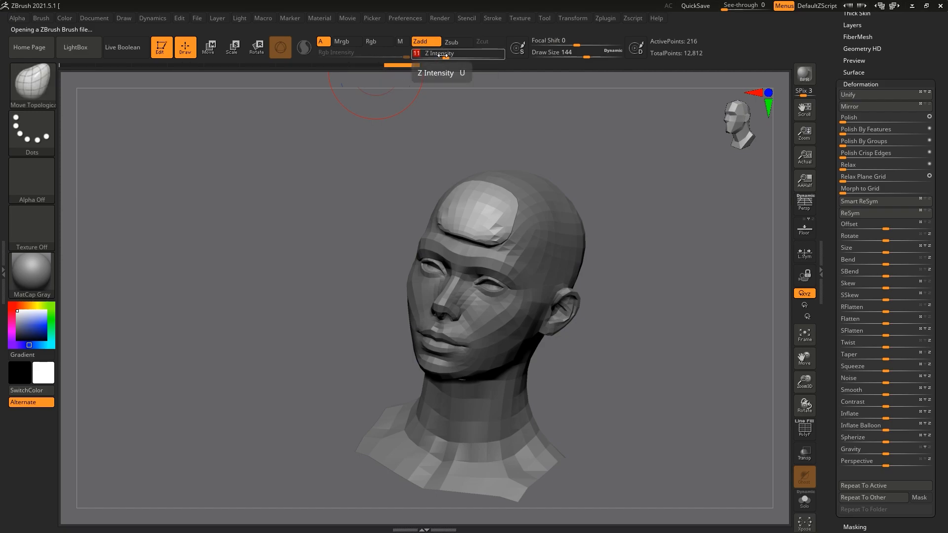
Step: Smooth the forehead piece with SmoothDirectional and divide its geometry up to subdivision level 3
left_click_drag(631, 205, 610, 215)
mouse_move(492, 218)
left_mouse_down("shift")
mouse_move(501, 232)
mouse_move(486, 232)
left_mouse_up("shift")
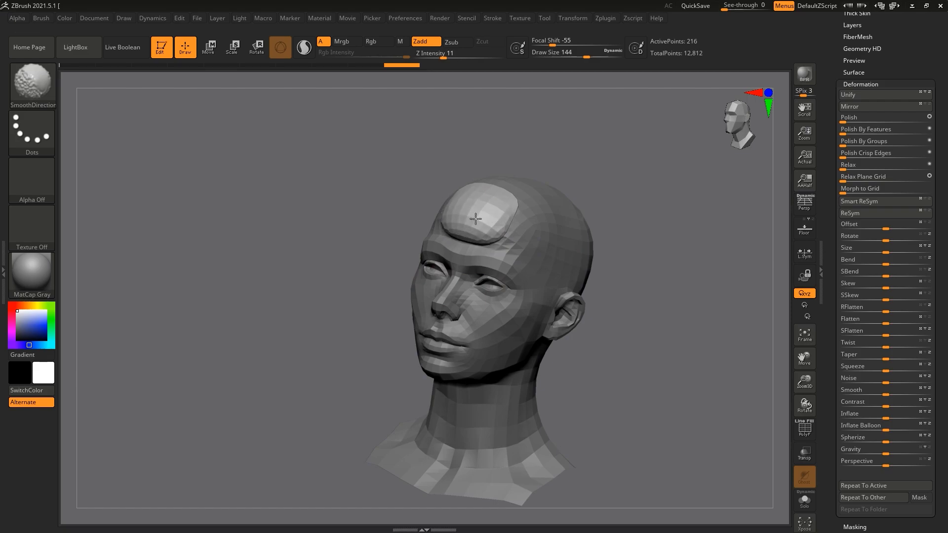
scroll(884, 123, "up", 5)
left_click(851, 50)
left_click(850, 137)
left_click(850, 137)
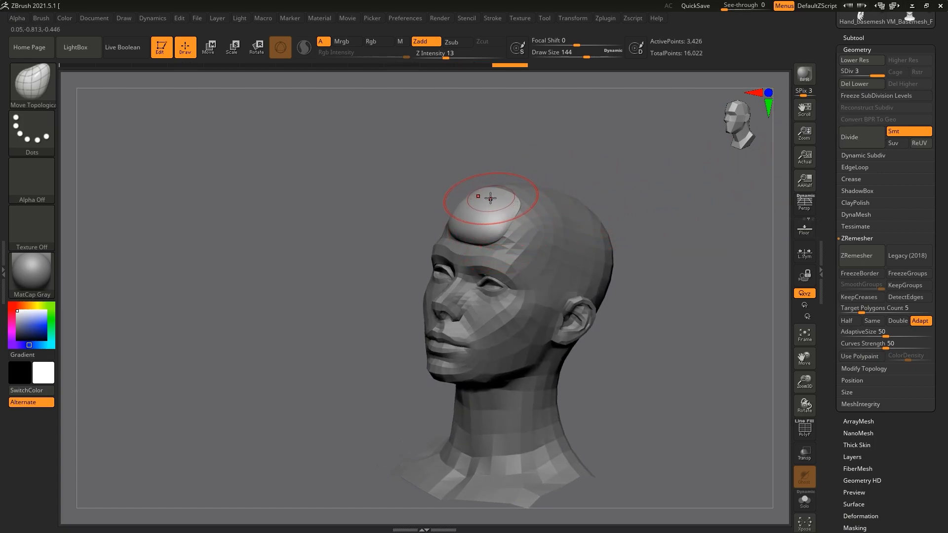
Step: Carve creases into the forehead piece with the DamStandard brush and soften them with SmoothDirectional
key("b")
key("d")
key("s")
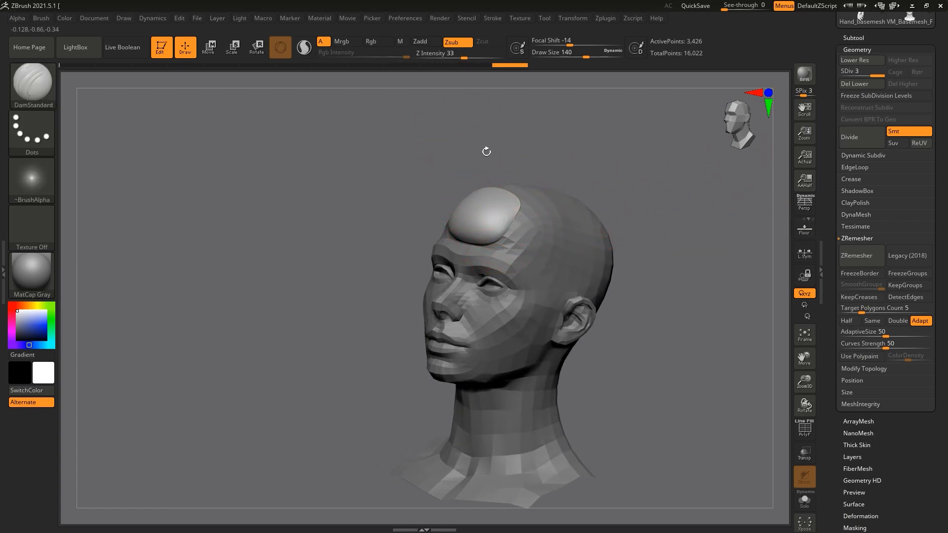
key("[")
left_click_drag(491, 210, 464, 195)
left_click_drag(485, 237, 495, 225)
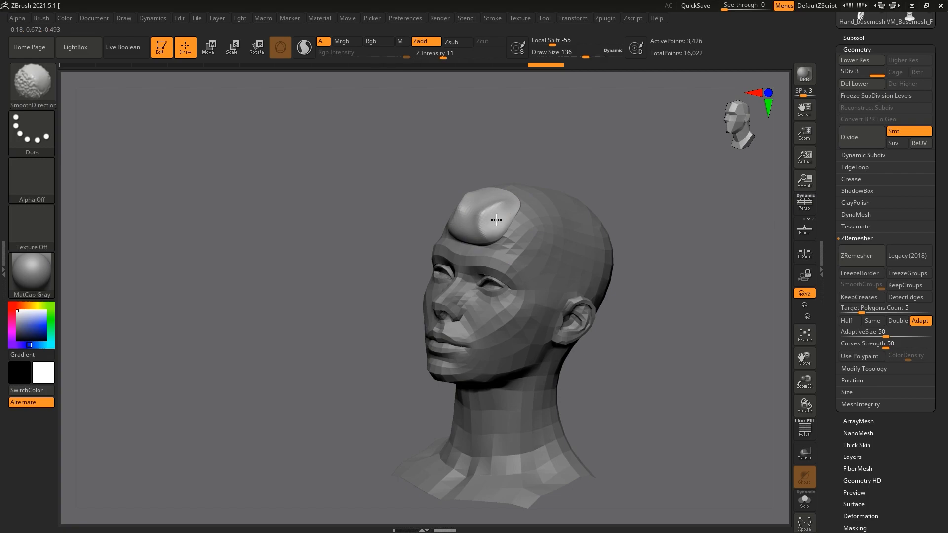
left_click_drag(602, 163, 559, 178)
left_click_drag(458, 222, 469, 215, "shift")
mouse_move(596, 190)
left_mouse_down()
mouse_move(509, 185)
mouse_move(538, 151)
left_mouse_up()
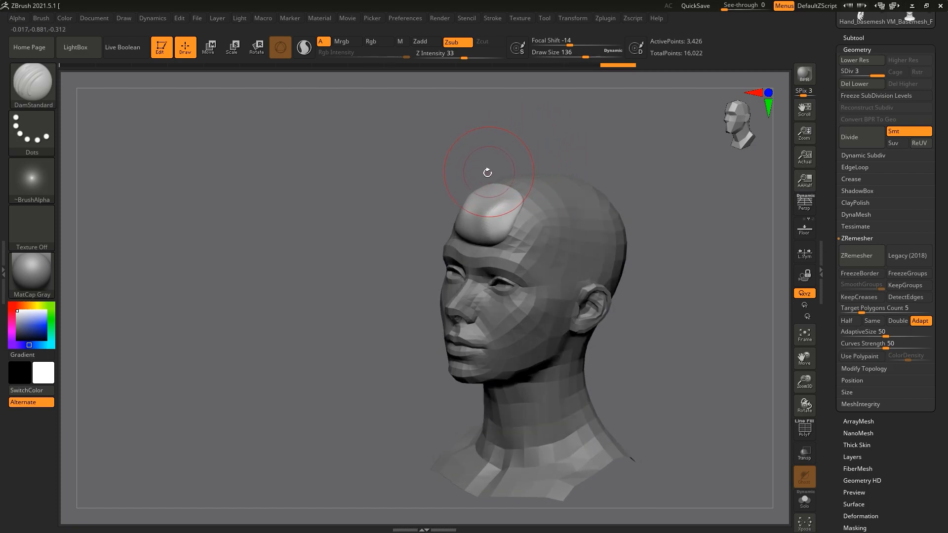
Step: Flatten the front and side surfaces of the forehead piece into planes with the hPolish brush at draw size 116
key("b")
key("h")
key("p")
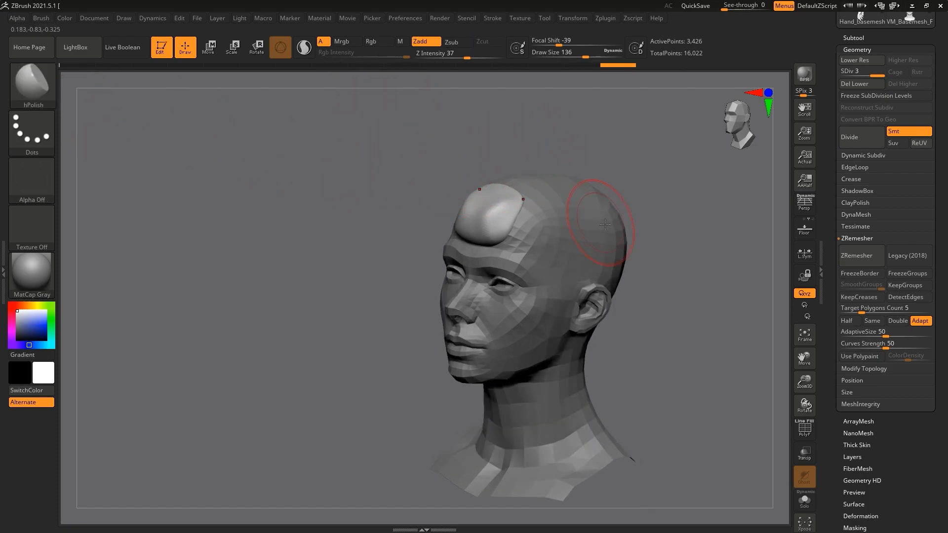
left_click_drag(489, 127, 490, 123)
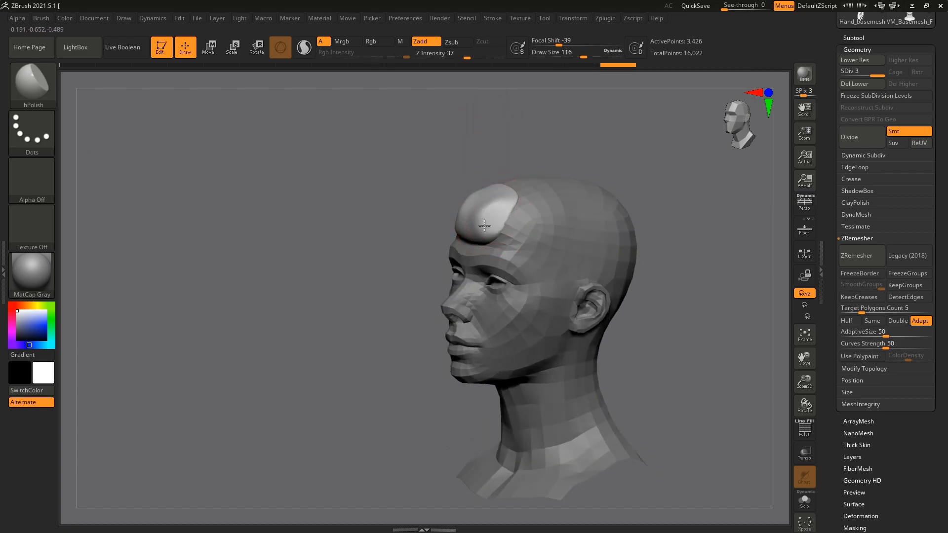
left_click_drag(493, 215, 487, 212)
left_click_drag(395, 148, 534, 149)
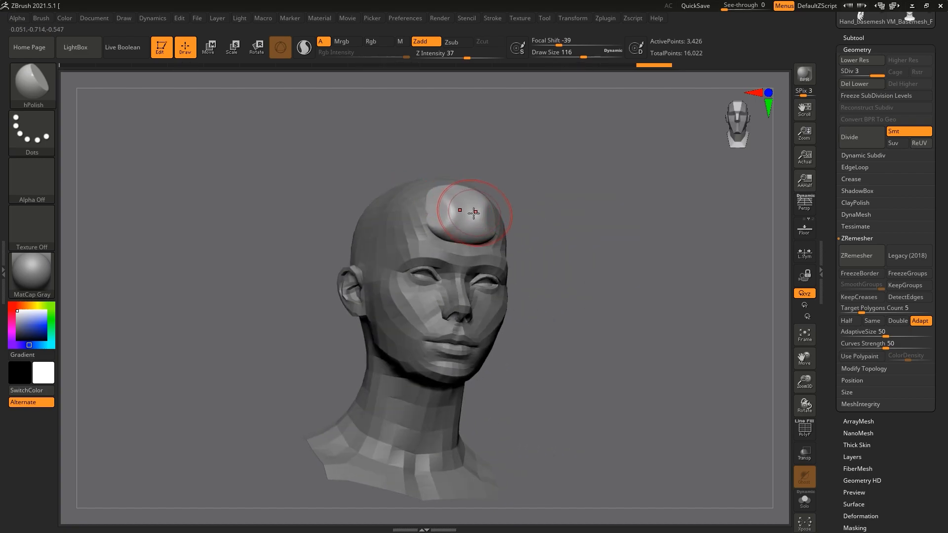
left_click_drag(472, 209, 475, 212)
mouse_move(552, 190)
left_mouse_down()
mouse_move(425, 195)
mouse_move(523, 195)
left_mouse_up()
left_click_drag(470, 210, 473, 215, "shift")
left_click_drag(552, 210, 468, 217)
mouse_move(529, 193)
left_mouse_down()
mouse_move(486, 195)
mouse_move(508, 175)
left_mouse_up()
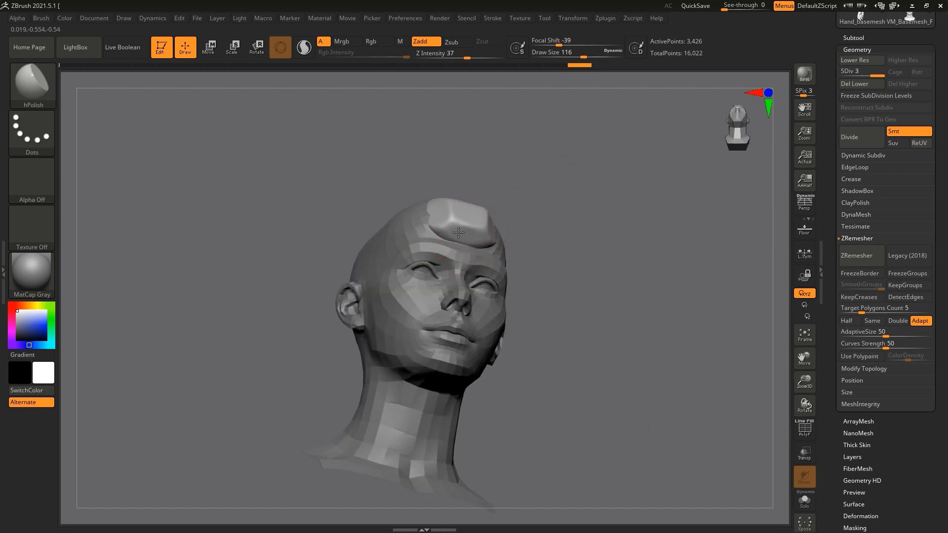
Step: Polish the lower edge, sides and upper surface of the forehead piece with hPolish to sharpen the breaks between its planes
left_click_drag(487, 241, 489, 242)
mouse_move(535, 217)
left_mouse_down()
mouse_move(488, 232)
mouse_move(509, 242)
left_mouse_up()
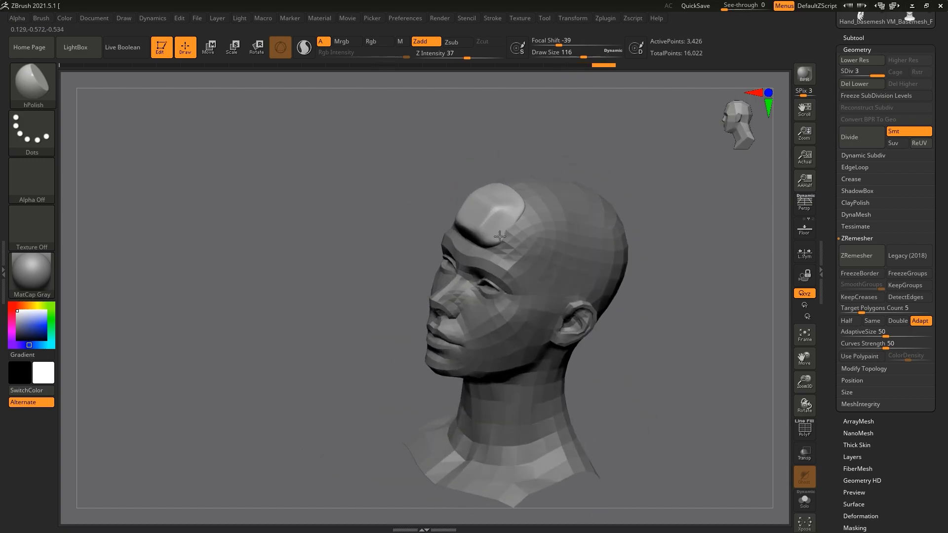
mouse_move(528, 152)
left_mouse_down()
mouse_move(536, 185)
mouse_move(501, 195)
left_mouse_up()
mouse_move(569, 194)
left_mouse_down()
mouse_move(584, 227)
mouse_move(550, 225)
left_mouse_up()
left_click_drag(506, 197, 492, 190)
mouse_move(595, 282)
left_mouse_down()
mouse_move(624, 250)
mouse_move(604, 225)
left_mouse_up()
left_click_drag(487, 214, 488, 214)
mouse_move(573, 232)
left_mouse_down()
mouse_move(437, 214)
mouse_move(578, 210)
left_mouse_up()
mouse_move(486, 233)
left_mouse_down()
mouse_move(481, 246)
mouse_move(483, 239)
left_mouse_up()
left_click_drag(568, 222, 561, 287)
mouse_move(470, 216)
left_mouse_down("shift")
mouse_move(462, 216)
mouse_move(477, 212)
left_mouse_up("shift")
left_click_drag(568, 195, 519, 208)
mouse_move(595, 250)
left_mouse_down()
mouse_move(621, 245)
mouse_move(618, 237)
mouse_move(603, 243)
left_mouse_up()
left_click_drag(612, 198, 637, 211)
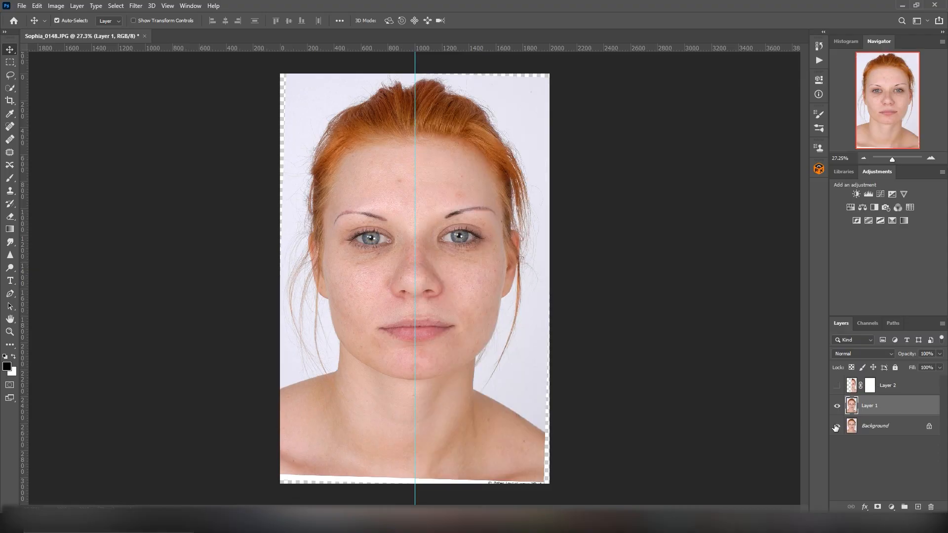
Step: Switch to Photoshop and add horizontal guides at the eyes, nose base, mouth and chin of the front face photo
left_click(837, 426)
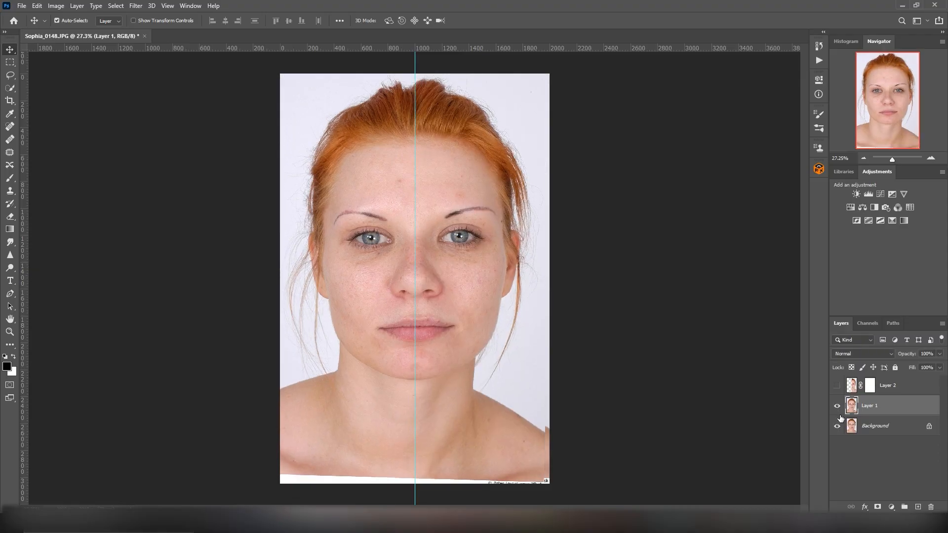
left_click_drag(249, 49, 253, 238)
left_click_drag(343, 49, 349, 295)
left_click_drag(362, 49, 349, 379)
Step: Place the profile and three-quarter photos into the front photo's document
left_click(21, 5)
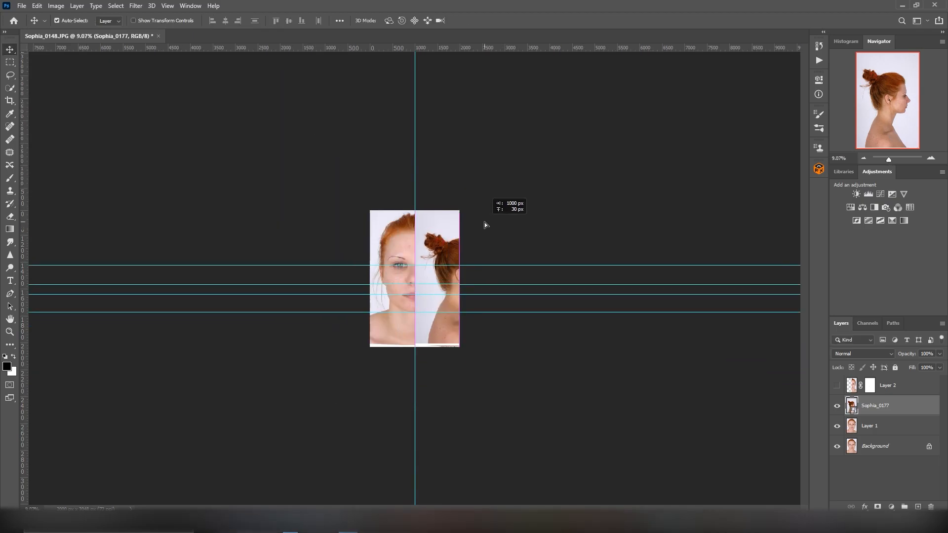
left_click_drag(390, 303, 515, 353)
key("Return")
key("v")
left_click_drag(889, 159, 892, 159)
left_click_drag(379, 127, 476, 127)
Step: Scale and position the profile photo beside the front photo so its facial features line up with the guides
key("ctrl+t")
left_click_drag(525, 379, 770, 513, "alt+shift")
key("ctrl+z")
left_click_drag(893, 159, 891, 159)
left_click_drag(479, 297, 569, 291)
left_click_drag(671, 485, 631, 427, "alt")
left_click_drag(515, 312, 488, 320)
left_click_drag(605, 433, 617, 452, "alt")
left_click_drag(581, 371, 590, 374)
key("Return")
left_click_drag(422, 224, 434, 225)
Step: Crop the canvas around the front and profile photos and widen it to make room for the three-quarter photo
key("c")
left_click_drag(410, 448, 410, 396)
left_click_drag(640, 276, 623, 277)
left_click_drag(419, 158, 419, 165)
key("Return")
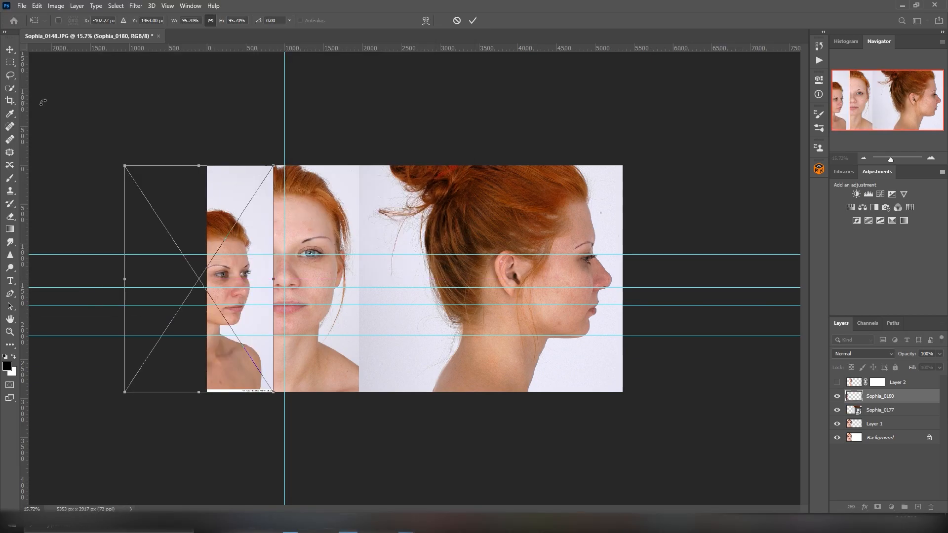
key("Return")
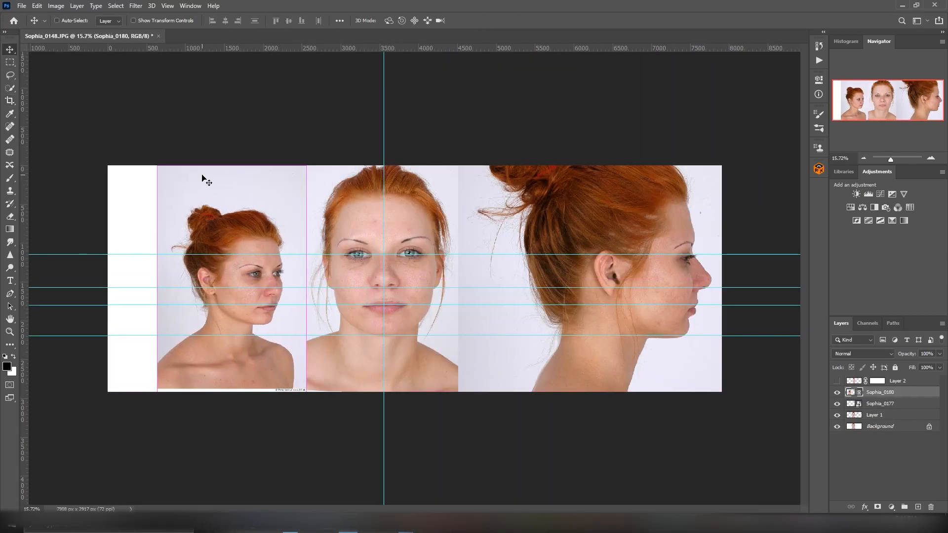
Step: Scale the three-quarter photo to 154.90% and align its features with the guides, raising the chin guide to match
key("ctrl+t")
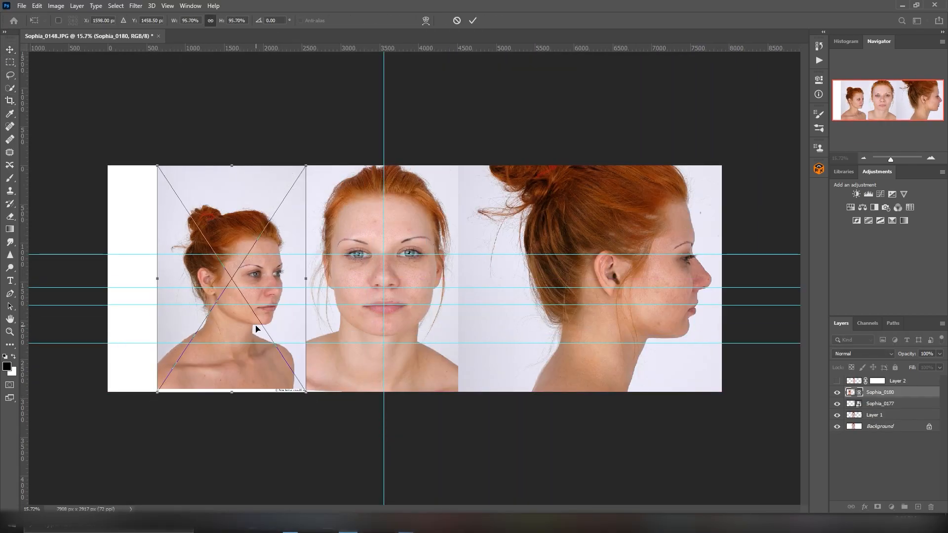
left_click_drag(304, 390, 350, 460, "alt")
left_click_drag(323, 215, 295, 206)
mouse_move(321, 449)
left_mouse_down("alt")
mouse_move(326, 457)
mouse_move(320, 448)
left_mouse_up("alt")
left_click_drag(284, 201, 283, 192)
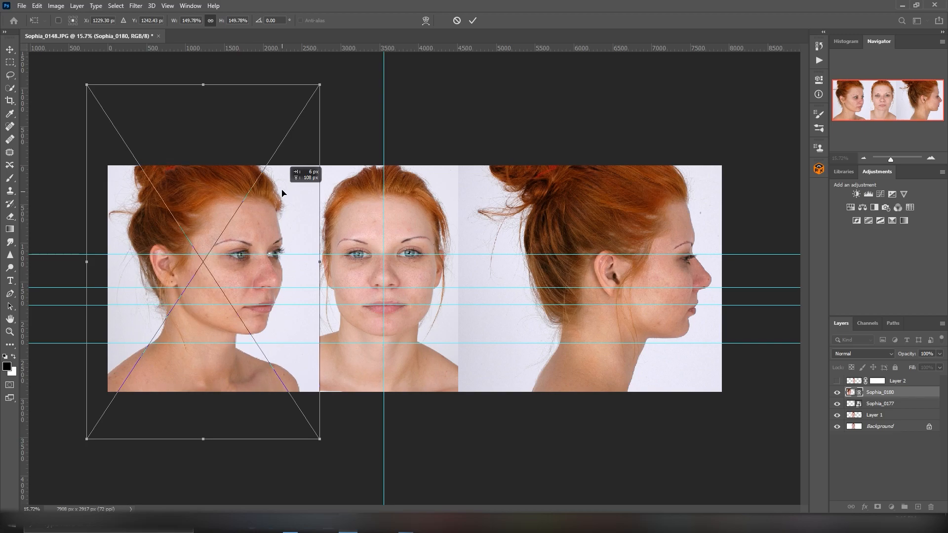
key("Return")
left_click_drag(69, 343, 69, 337)
key("ctrl+t")
left_click_drag(322, 440, 324, 443, "alt")
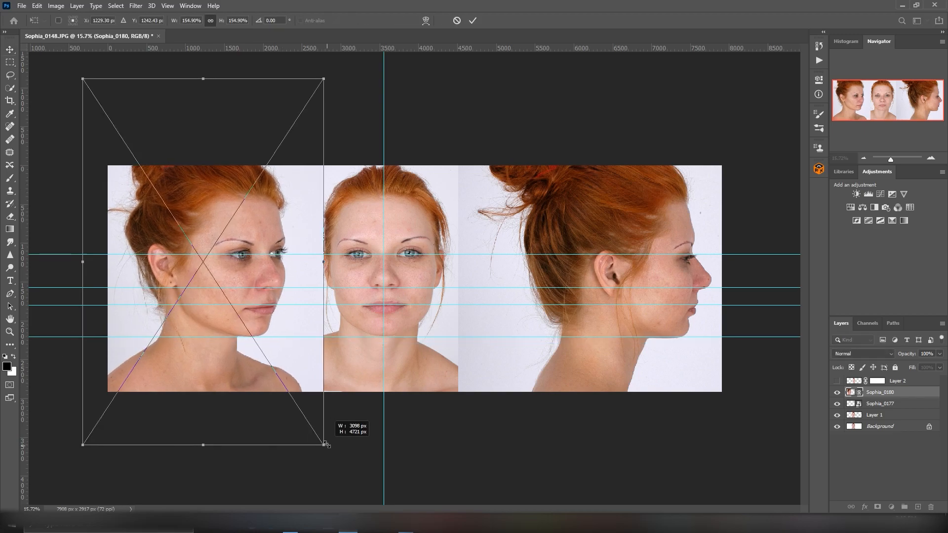
key("Return")
Step: Fill a narrow vertical strip between the three-quarter and front photos with red on a new layer
left_click(918, 508)
left_click(10, 62)
left_click_drag(315, 163, 322, 389)
left_click(7, 367)
left_click(472, 112)
left_click(575, 111)
left_click(37, 6)
left_click(50, 159)
left_click(477, 138)
left_click(465, 149)
key("Return")
key("ctrl+d")
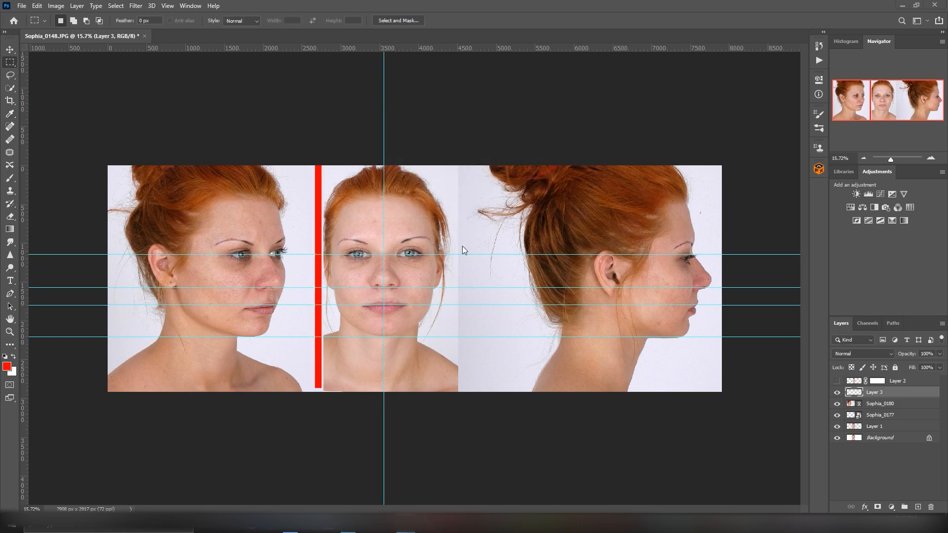
Step: Stretch the red strip to the full canvas height and make it narrower
left_click(10, 50)
key("ctrl+t")
left_click_drag(319, 388, 318, 395)
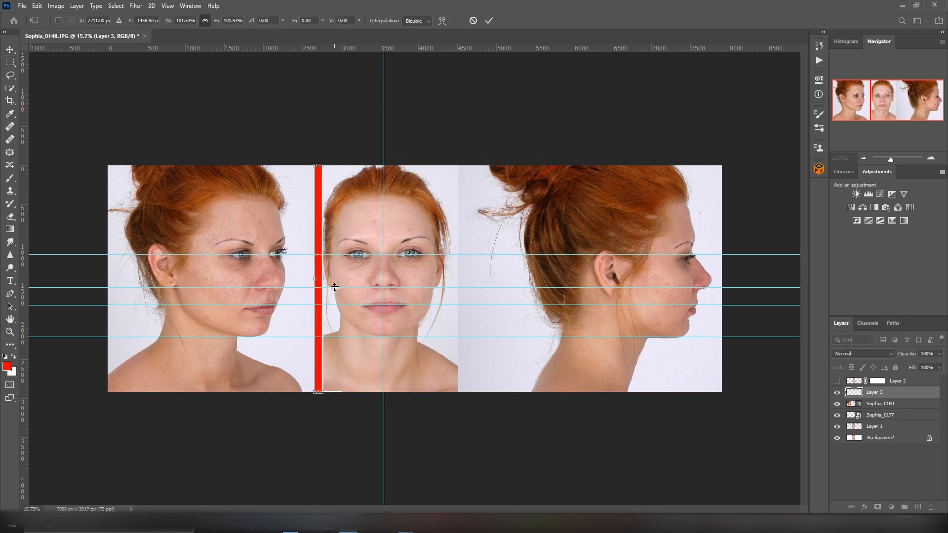
left_click(205, 20)
left_click_drag(321, 277, 318, 277)
key("Return")
Step: Turn a duplicate of the red strip into a horizontal line across all three photos at chin level, hiding the original strip
key("ctrl+j")
left_click(837, 404)
key("ctrl+t")
left_click_drag(320, 161, 444, 411)
scroll(415, 281, "up", 4, "alt")
scroll(456, 284, "up", 4, "ctrl")
left_click_drag(612, 429, 613, 427)
left_click_drag(594, 408, 595, 412)
left_click_drag(896, 161, 893, 160)
key("ctrl+0")
left_click_drag(427, 350, 789, 341)
left_click_drag(151, 347, 44, 347)
left_click_drag(415, 359, 414, 316)
key("Return")
Step: Duplicate the horizontal red line to mark the mouth, nose base and eye levels across the photos
key("ctrl+j")
key("ctrl+t")
key("Return")
key("ctrl+j")
left_click_drag(476, 313, 510, 250)
key("ctrl+j")
Step: Brush red jaw and cheek contours on the three-quarter and front photos on a new layer
left_click(918, 507)
left_click_drag(891, 159, 894, 159)
key("b")
left_click_drag(299, 397, 304, 398)
scroll(367, 497, "left", 5, "ctrl")
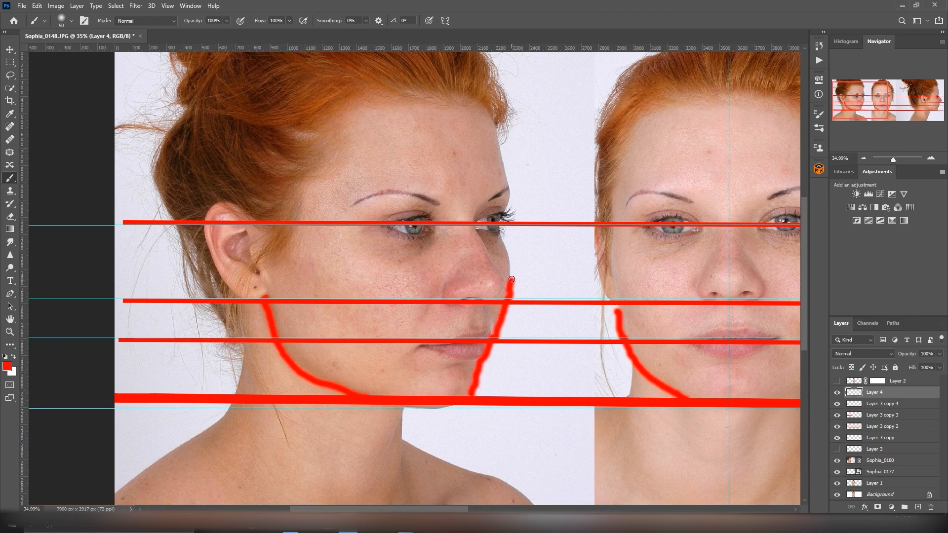
Step: Draw the forehead, eye, nose, cheek and mouth plane lines on half of the front-view face
left_click_drag(887, 158, 895, 161)
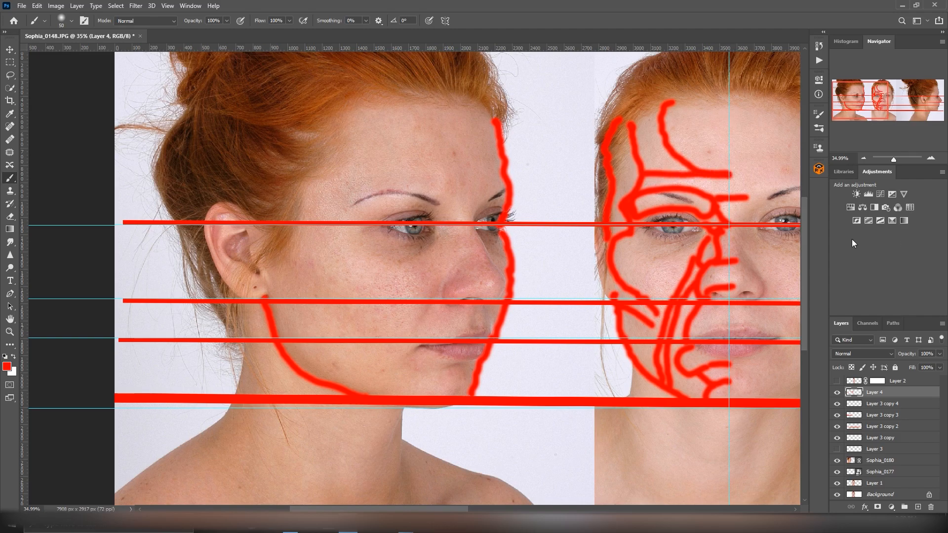
left_click_drag(655, 246, 698, 237)
left_click_drag(894, 160, 892, 160)
left_click_drag(523, 508, 474, 509)
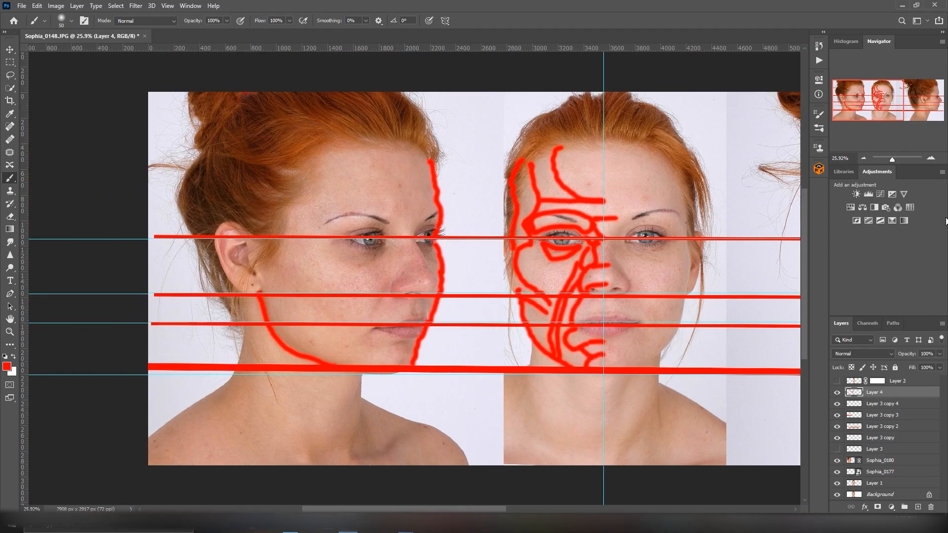
key("ctrl+0")
Step: Outline the brow, eye socket and nose bridge planes on the three-quarter face in red
left_click_drag(891, 159, 895, 160)
left_click_drag(469, 509, 363, 509)
scroll(366, 237, "up", 1)
mouse_move(289, 193)
left_mouse_down()
mouse_move(292, 150)
mouse_move(292, 193)
left_mouse_up()
left_click_drag(385, 163, 387, 188)
mouse_move(302, 213)
left_mouse_down()
mouse_move(327, 225)
mouse_move(408, 208)
left_mouse_up()
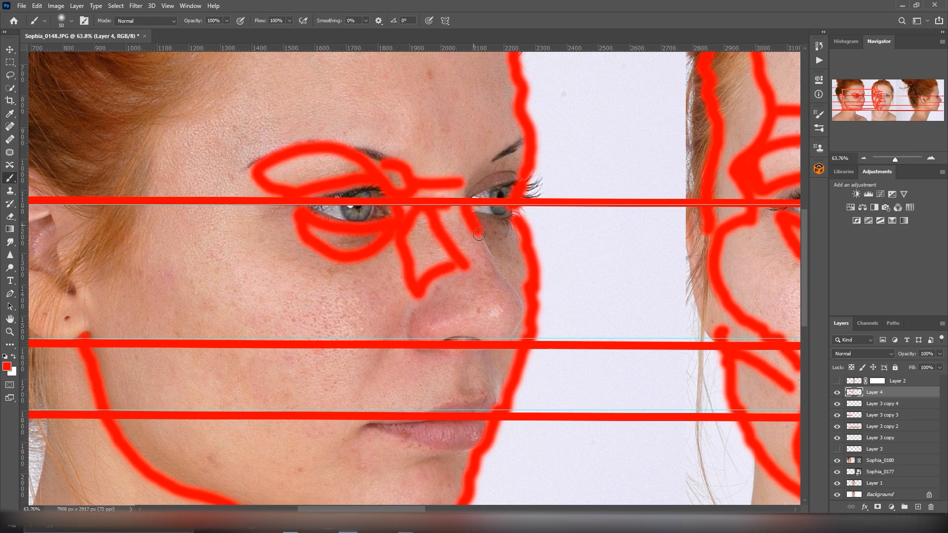
Step: Draw the nose tip, mouth, cheek, forehead and ear plane lines on the three-quarter face with a hard 20-pixel brush
left_click(71, 21)
mouse_move(423, 326)
left_mouse_down()
mouse_move(400, 328)
mouse_move(417, 306)
left_mouse_up()
left_click(101, 135)
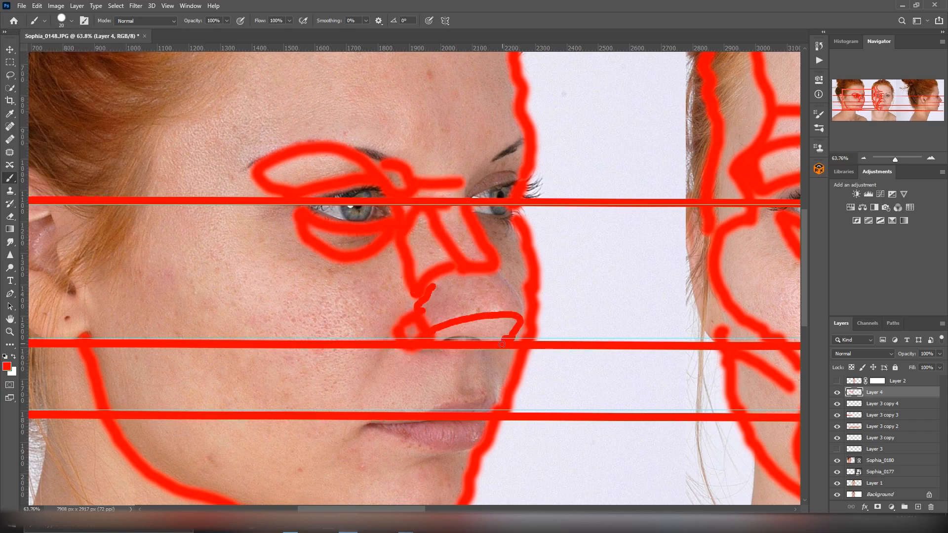
left_click_drag(509, 290, 522, 316)
mouse_move(388, 251)
left_mouse_down()
mouse_move(259, 498)
mouse_move(395, 279)
left_mouse_up()
left_click_drag(395, 330, 357, 400)
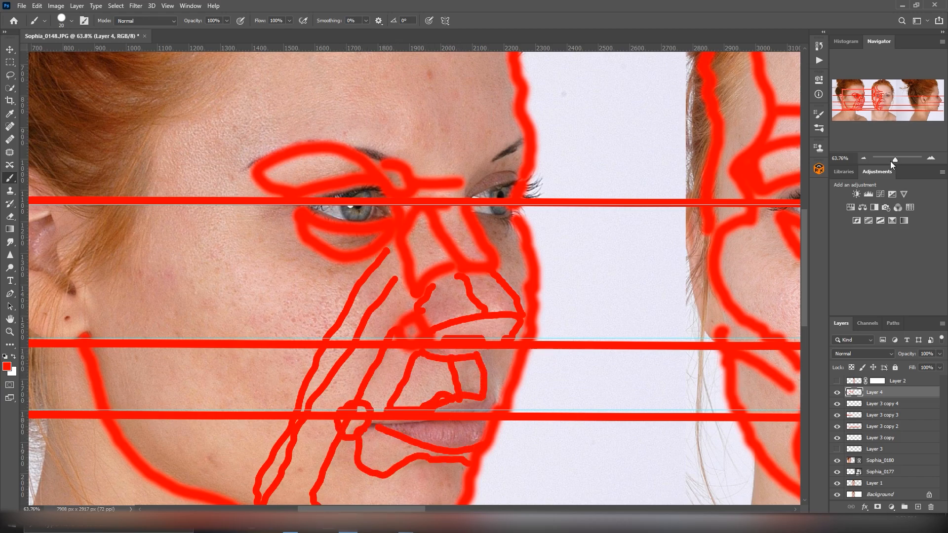
left_click_drag(893, 161, 891, 160)
scroll(299, 334, "down", 1)
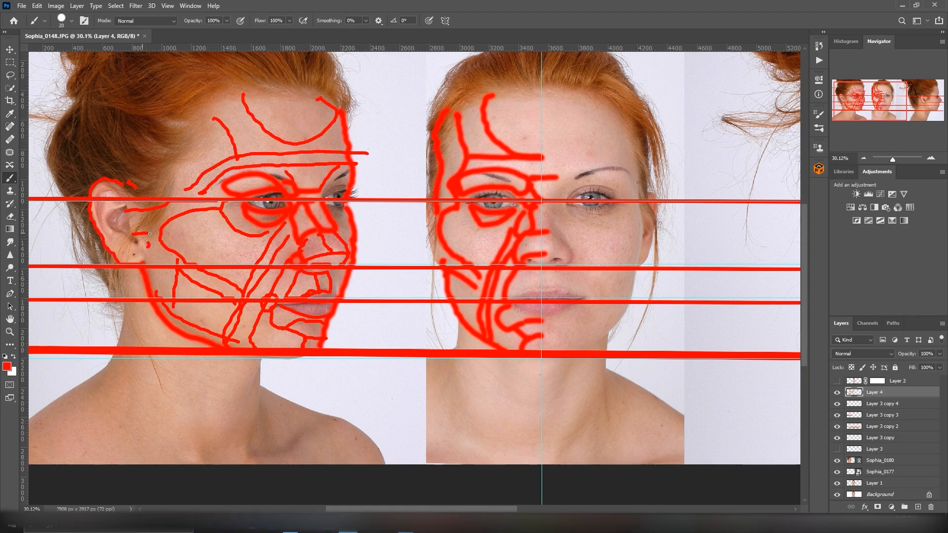
Step: Outline the eye socket, nose and upper lip planes on the profile photo in red
left_click_drag(503, 510, 642, 511)
left_click_drag(893, 160, 896, 160)
left_click_drag(647, 510, 697, 511)
scroll(642, 298, "up", 3)
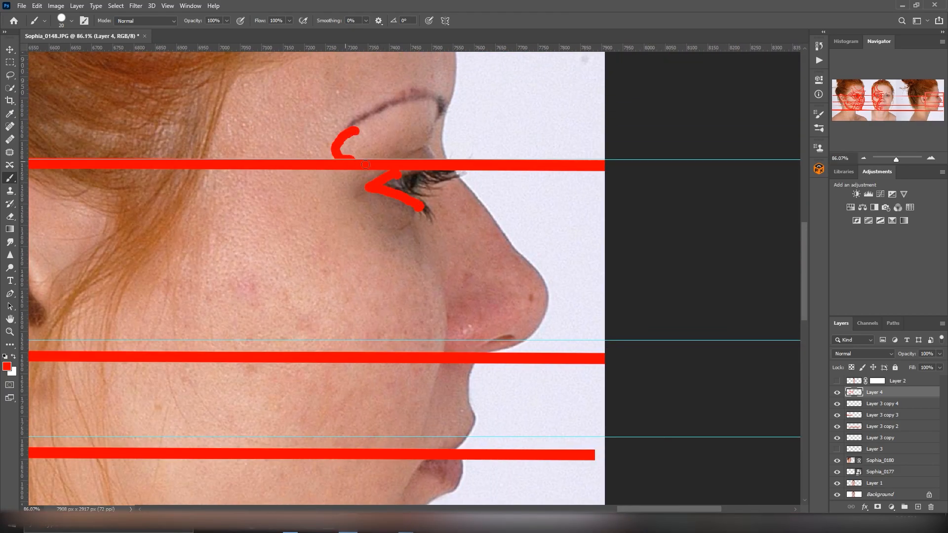
left_click_drag(350, 163, 438, 256)
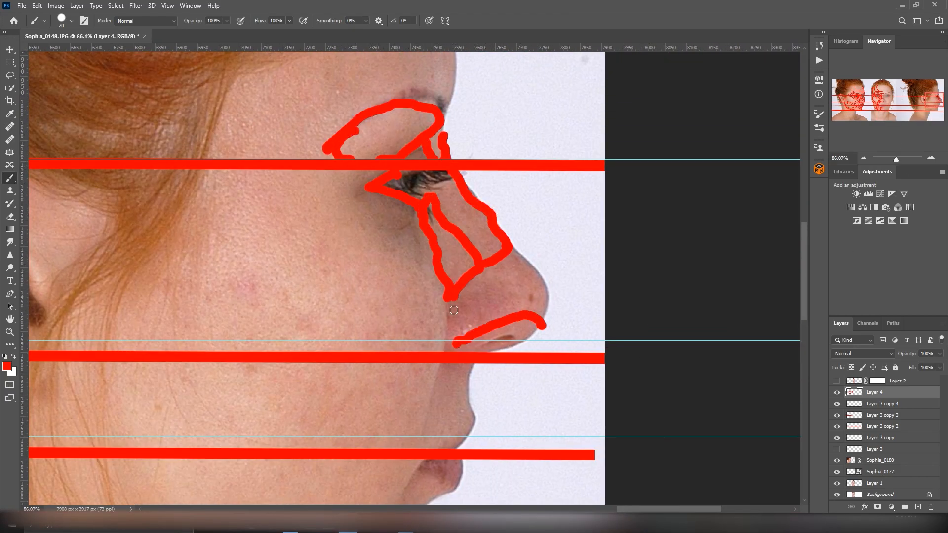
left_click_drag(472, 409, 454, 447)
Step: Trace the lower lip and chin outline on the profile photo
scroll(551, 301, "down", 3)
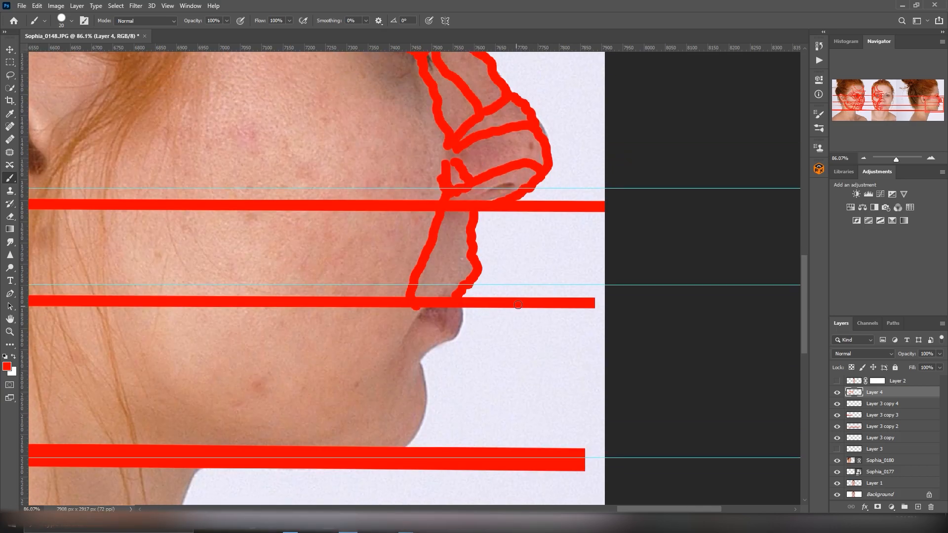
left_click_drag(419, 361, 403, 444)
mouse_move(896, 159)
left_mouse_down()
mouse_move(890, 155)
mouse_move(897, 160)
left_mouse_up()
left_click_drag(481, 510, 683, 511)
Step: Draw the forehead, cheekbone, cheek and jaw plane lines on the profile photo
left_click_drag(897, 160, 894, 159)
left_click_drag(413, 200, 284, 200)
left_click_drag(405, 217, 267, 230)
left_click_drag(408, 199, 434, 336)
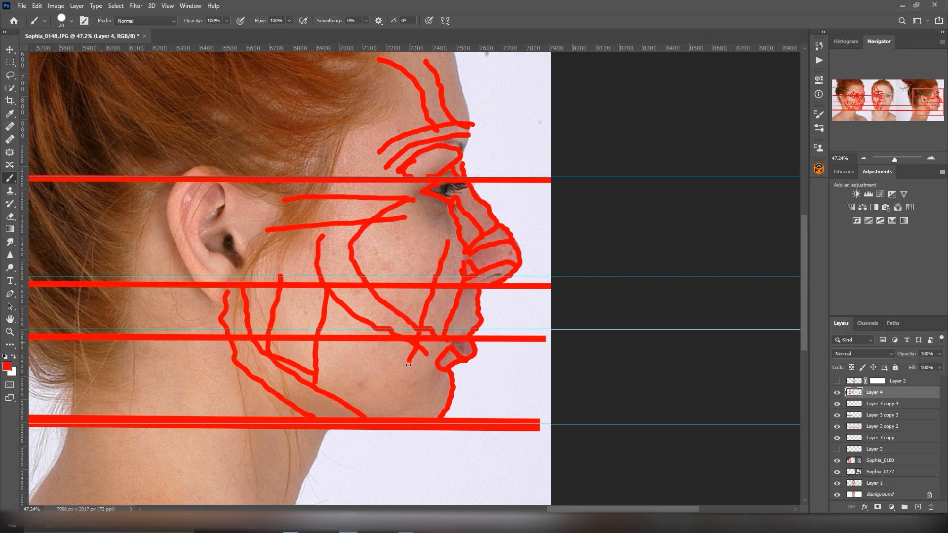
key("ctrl+0")
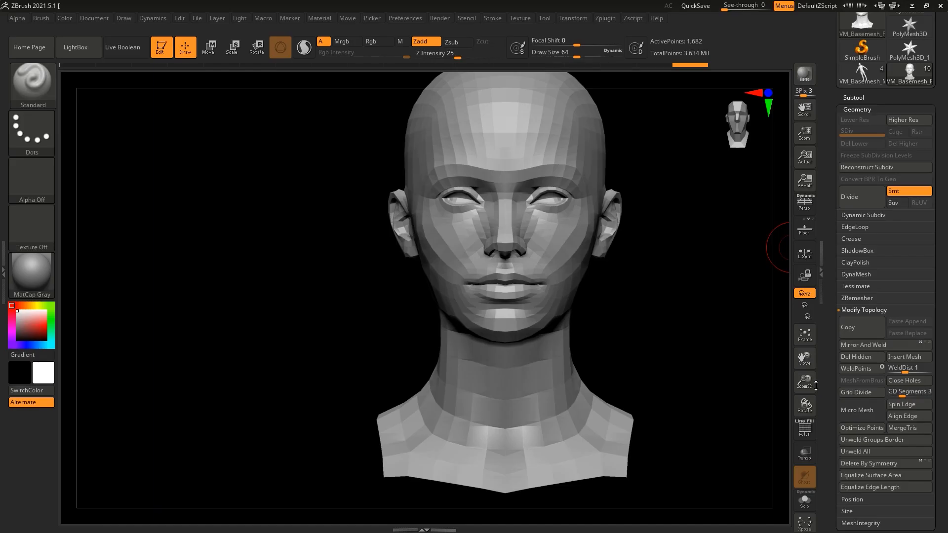
Step: Switch to ZBrush, import the marked photo sheet as a texture and load it as a Spotlight overlay
left_click(520, 18)
left_click(547, 82)
double_click(648, 298)
double_click(809, 237)
left_click(548, 190)
left_click(607, 239)
Step: Fit the marked photo sheet across the full viewport width as an overlay on the head and leave Spotlight editing
left_click_drag(812, 393, 807, 368)
left_click_drag(805, 358, 709, 368)
left_click_drag(805, 382, 801, 353)
key("z")
left_click(520, 17)
left_click(583, 219)
mouse_move(583, 321)
left_mouse_down()
mouse_move(639, 333)
mouse_move(590, 331)
left_mouse_up()
left_click(805, 335)
left_click(520, 18)
left_click(548, 193)
left_click(595, 220)
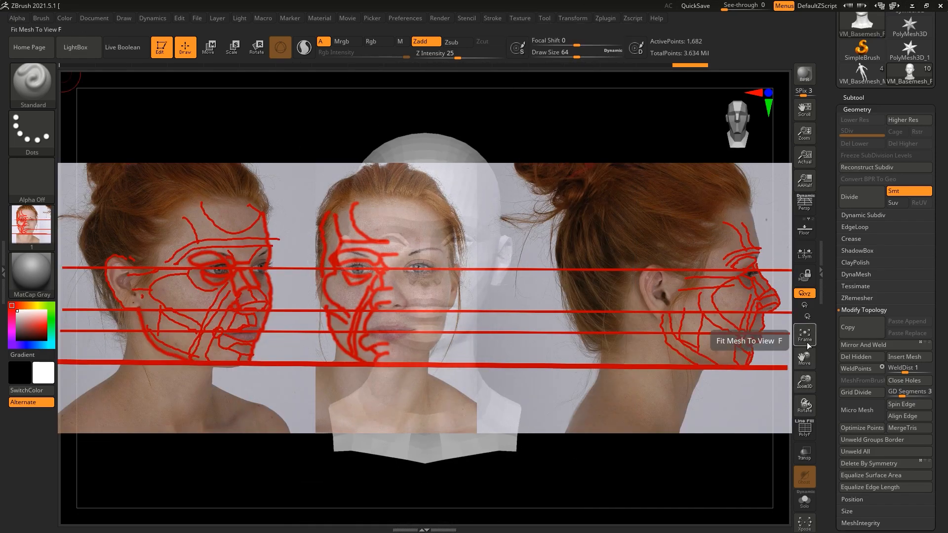
left_click_drag(482, 249, 390, 232)
key("z")
Step: Align the head model with the front photo and store that view
left_click_drag(805, 383, 805, 364)
left_click(94, 18)
left_click(131, 361)
left_click(173, 421)
Step: Align the head model with the profile photo and store that view
left_click_drag(283, 133, 355, 135, "shift")
mouse_move(805, 358)
left_mouse_down()
mouse_move(914, 360)
mouse_move(810, 355)
left_mouse_up()
left_click(93, 19)
left_click(152, 385)
Step: Align the head model with the three-quarter photo and store that view
left_click_drag(355, 136, 306, 136)
left_click_drag(805, 358, 573, 359)
left_click_drag(374, 137, 374, 134)
mouse_move(805, 358)
left_mouse_down()
mouse_move(817, 358)
mouse_move(806, 358)
left_mouse_up()
left_click(94, 18)
left_click(97, 18)
left_click(116, 385)
Step: Activate symmetry and set the brush texture to Texture Off
left_click(572, 19)
left_click(610, 300)
left_click(32, 226)
left_click(73, 232)
Step: Match the head's front outline to the photo using a large Move brush at Z Intensity 12
key("b")
key("m")
key("v")
left_click(372, 42)
left_click(445, 57)
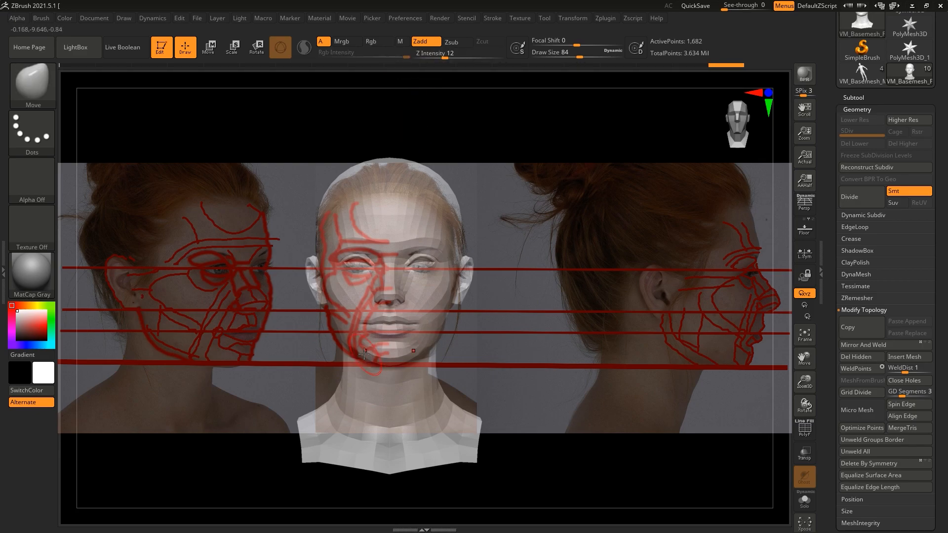
left_click_drag(342, 185, 347, 190)
key("bracketright")
key("bracketright")
key("bracketright")
key("bracketright")
key("bracketright")
key("bracketright")
left_click_drag(376, 151, 379, 150, "shift")
Step: Recall the stored profile view and move the head's profile and chin to match the photo
left_click(95, 18)
left_click(104, 385)
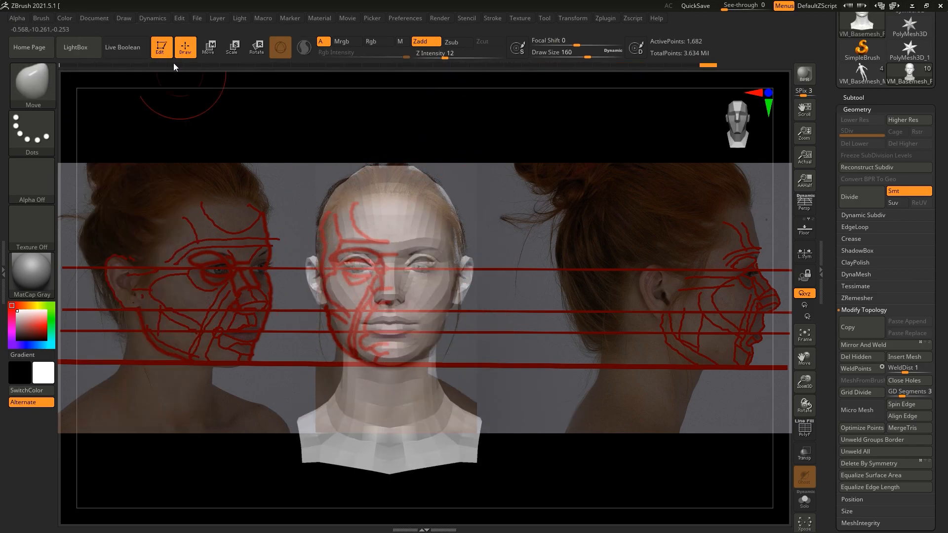
left_click_drag(248, 142, 239, 375, "shift")
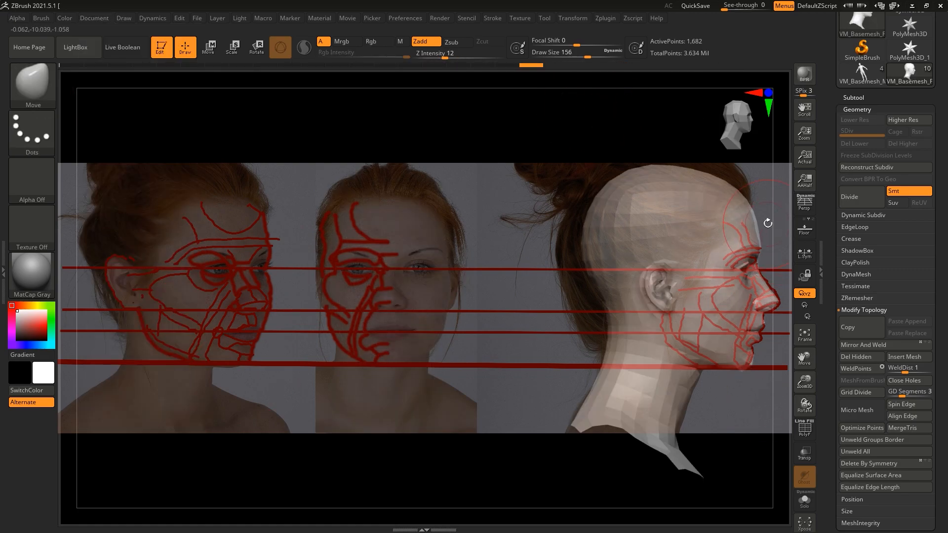
left_click_drag(743, 362, 742, 363)
Step: Recall the stored three-quarter view and adjust the face contour to the marked photo
left_click(94, 18)
left_click(106, 397)
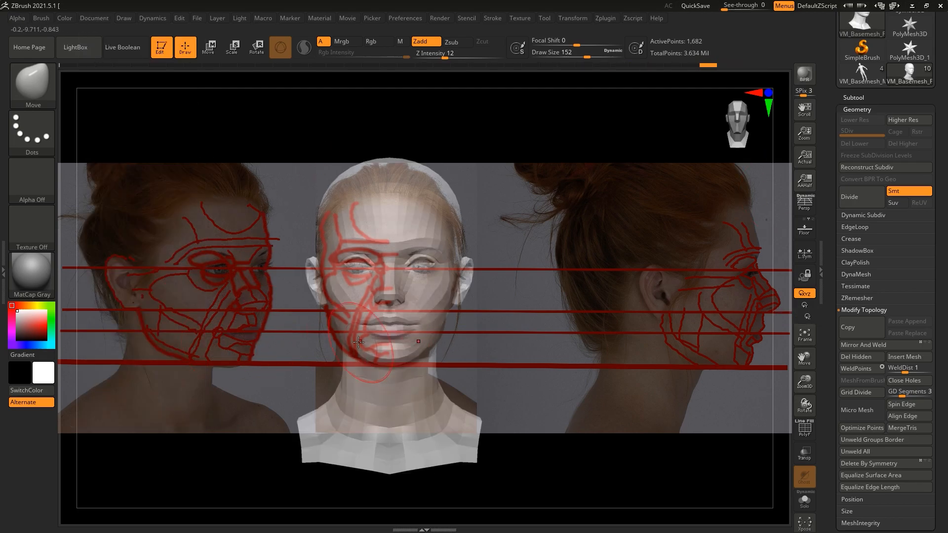
left_click_drag(359, 342, 386, 324)
Step: Adjust the lower cheeks in the stored front view using the Move Elastic brush at Z Intensity 11
left_click(93, 18)
left_click(106, 374)
key("b")
key("m")
key("e")
left_click_drag(446, 58, 443, 58)
left_click_drag(365, 324, 364, 329)
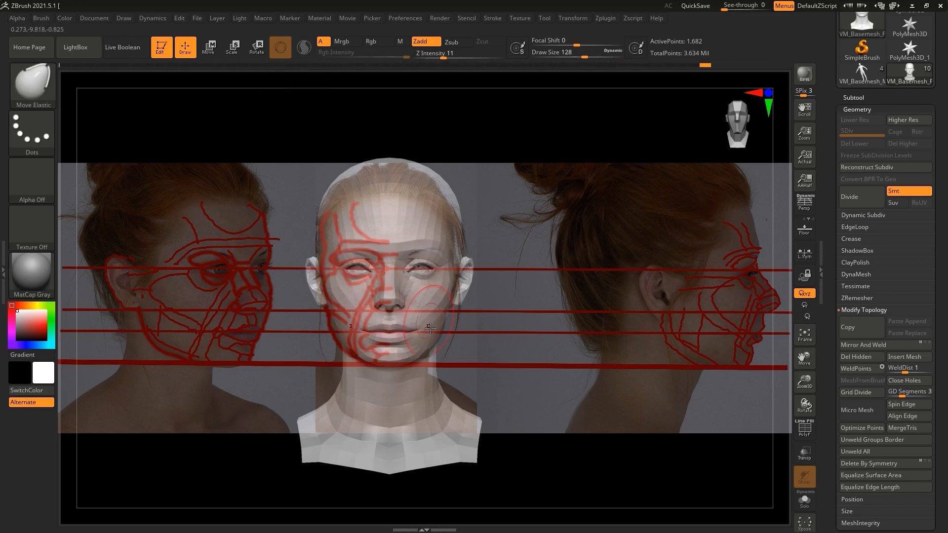
Step: Refine the nose and chin in the stored profile view to match the photo using the Move brush
left_click(94, 18)
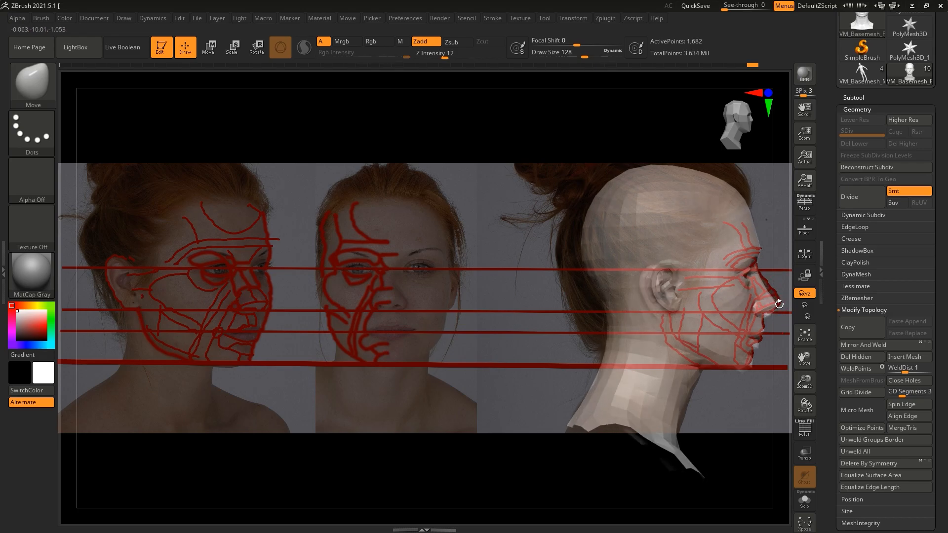
left_click_drag(775, 300, 773, 301)
left_click_drag(752, 362, 748, 361)
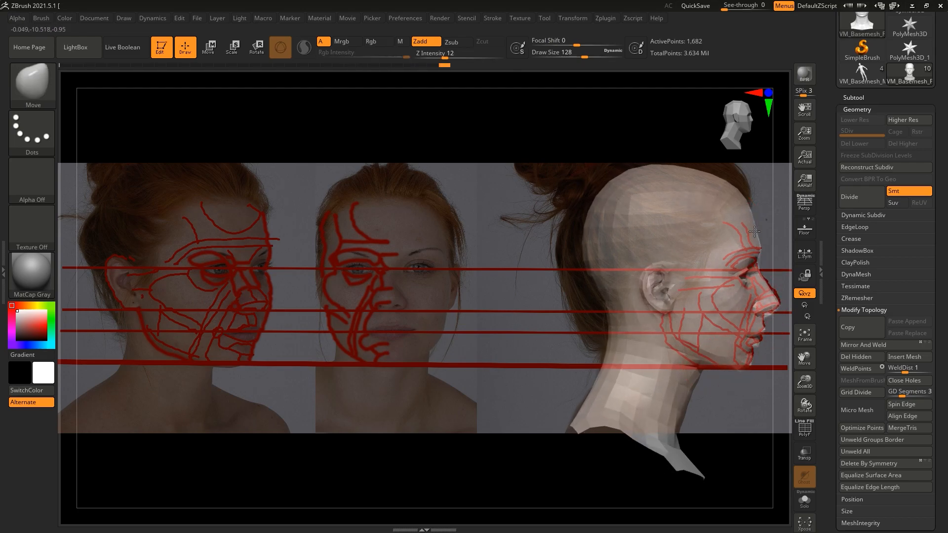
left_click(94, 18)
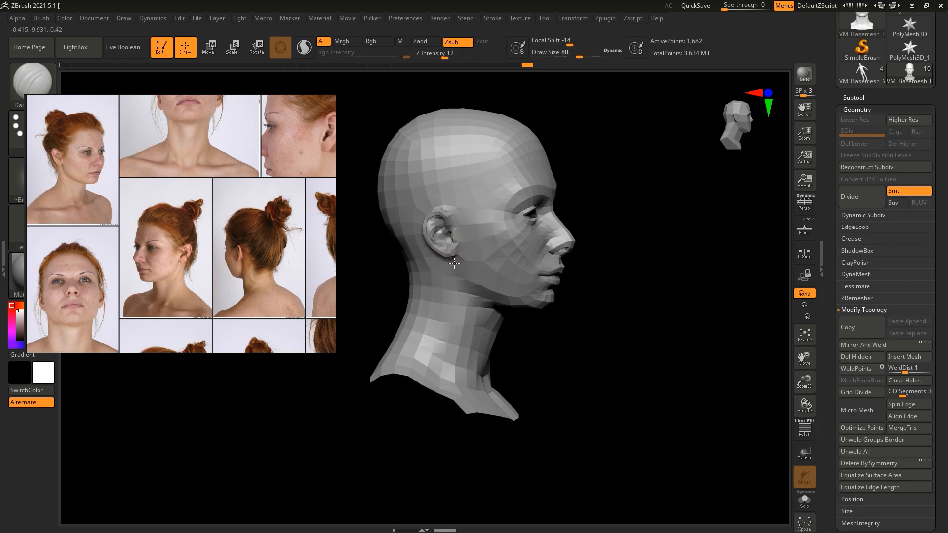
Step: Subdivide the head mesh to level 2 and zoom in on the face references
key("ctrl+d")
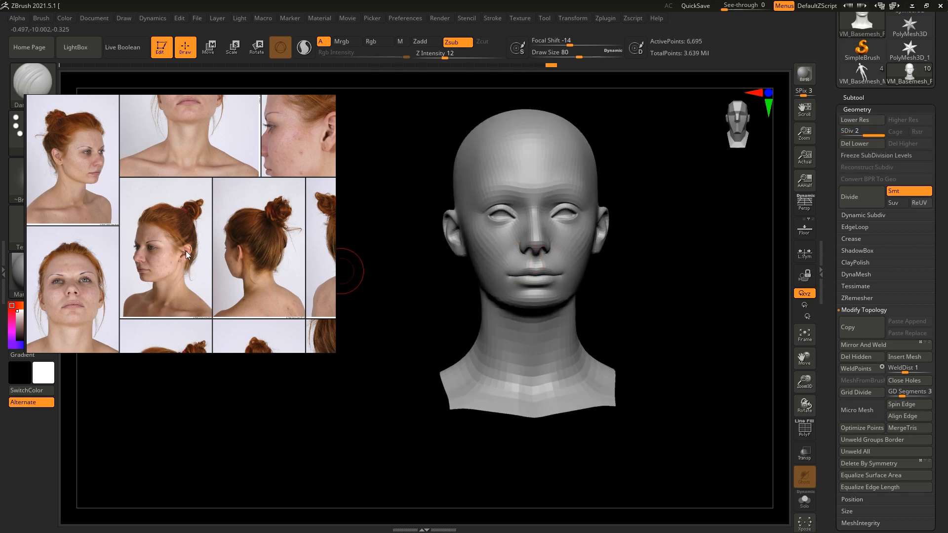
scroll(210, 238, "down", 3)
scroll(210, 238, "up", 4)
scroll(210, 238, "up", 2)
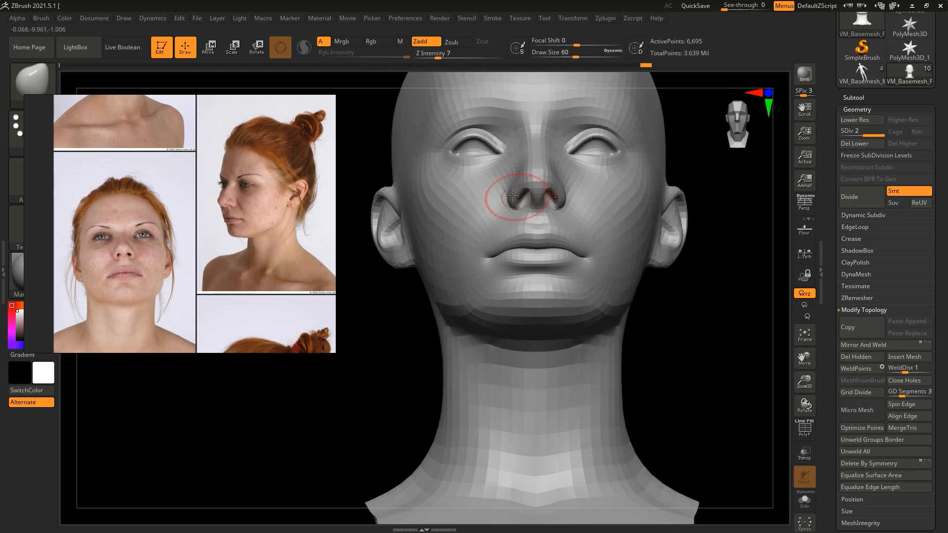
Step: Sharpen the facial creases with the DamStandard brush, checking the head in profile
key("b")
key("d")
key("s")
mouse_move(807, 387)
left_mouse_down()
mouse_move(806, 415)
mouse_move(805, 356)
left_mouse_up()
left_click_drag(804, 358, 804, 358)
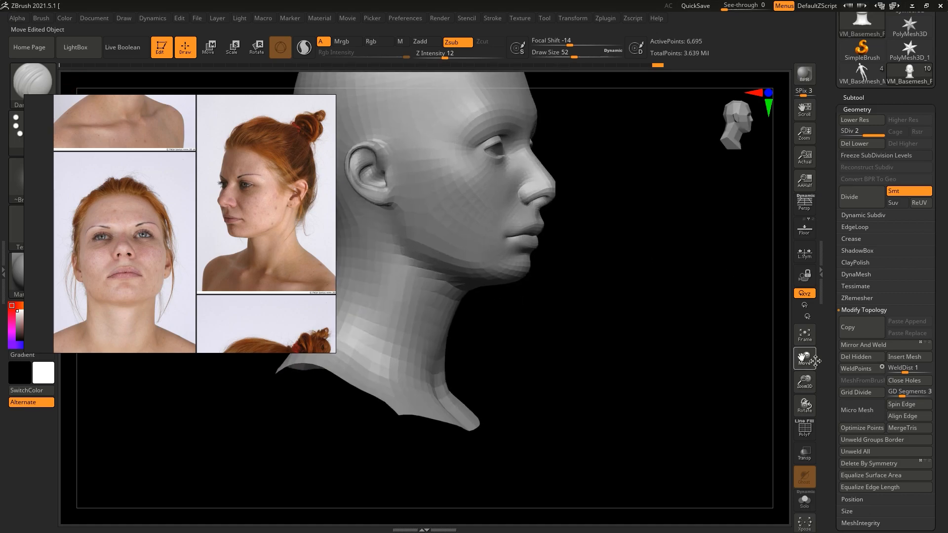
Step: Refine the eyes, nose, mouth and jaw against the reference photos using the Move brush
key("b")
key("m")
key("v")
left_click_drag(700, 329, 692, 319)
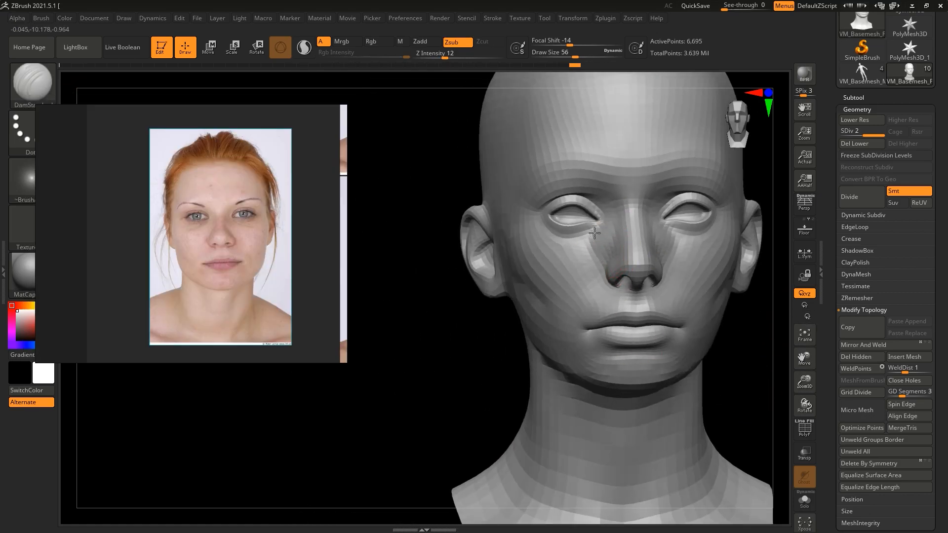
key("b")
key("m")
key("v")
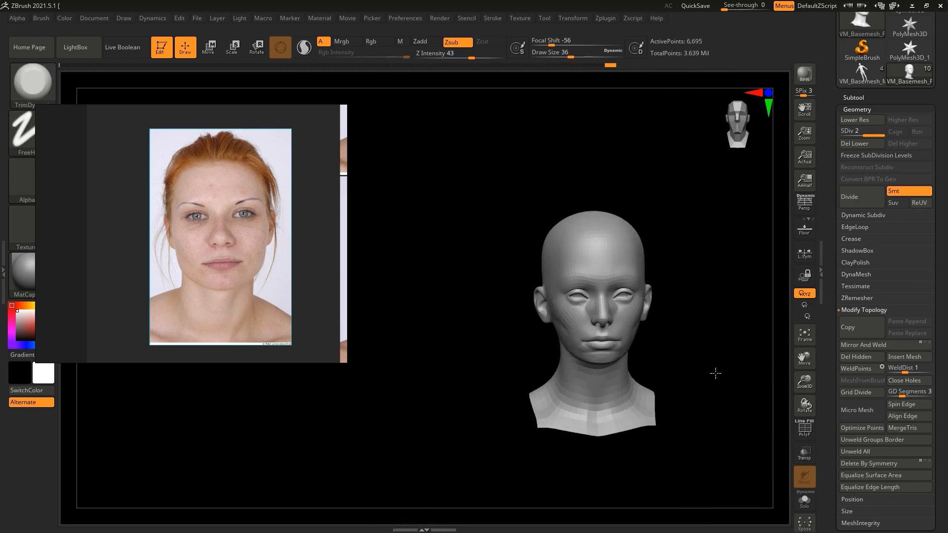
left_click_drag(805, 381, 810, 404)
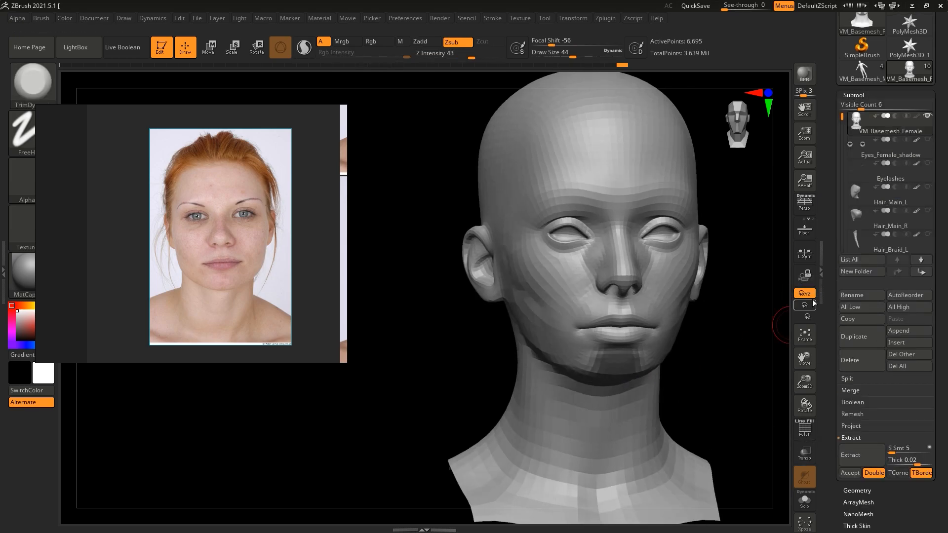
Step: Delete the hair subtools and rename the head subtool as 1.1
left_click(889, 148)
left_click(862, 371)
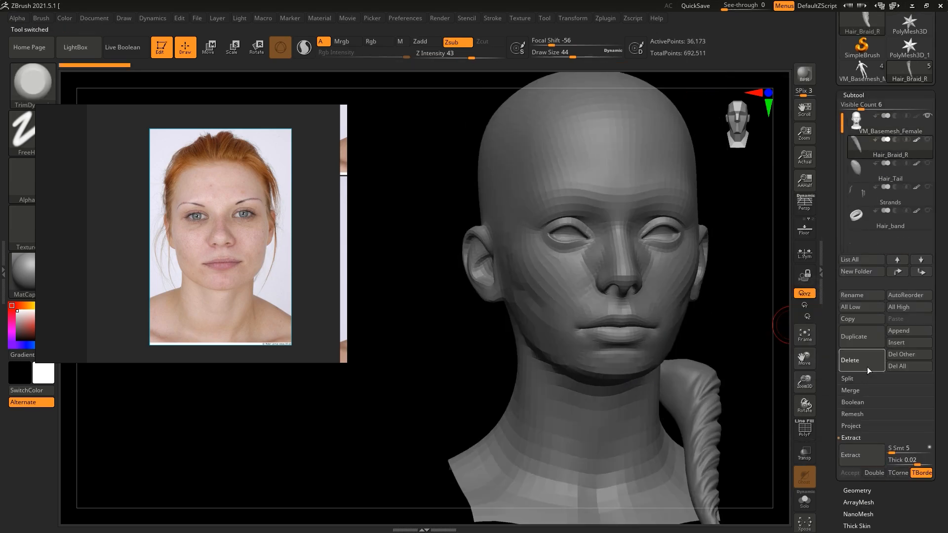
left_click(868, 370)
left_click(847, 296)
key("Return")
Step: Shape the extracted chin piece from the front and profile views with the Move Topological and DamStandard brushes
left_click(867, 320)
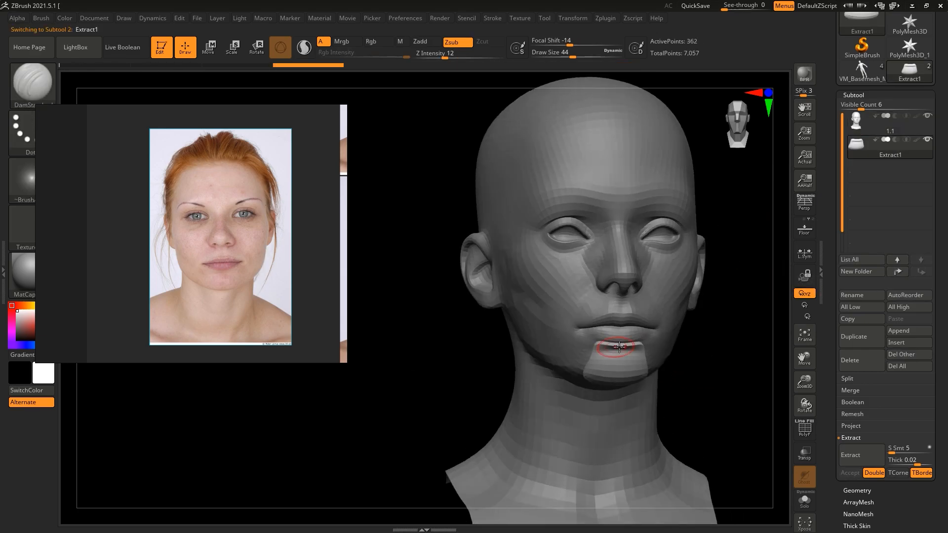
left_click_drag(499, 380, 670, 381)
key("b")
key("m")
key("t")
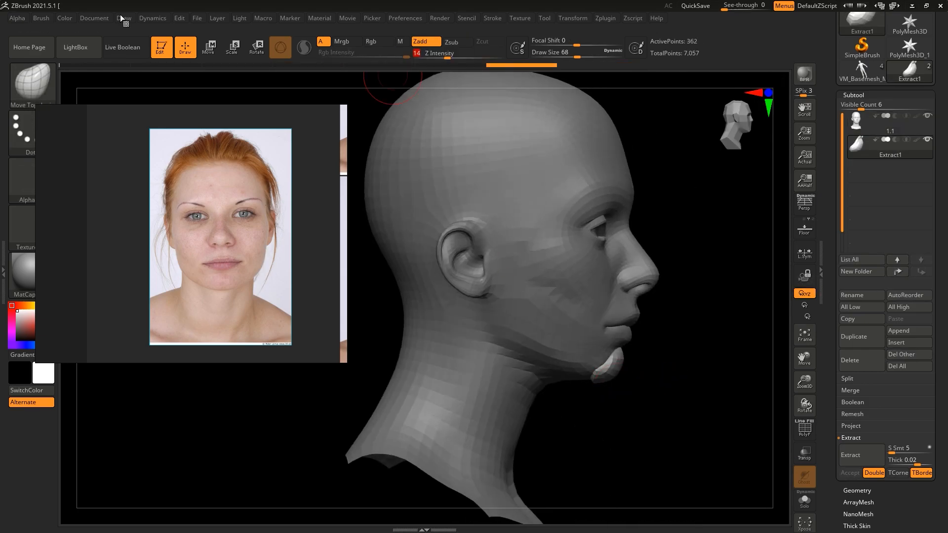
left_click(41, 18)
right_click_drag(119, 247, 212, 208)
left_click(68, 399)
right_click_drag(393, 112, 313, 113)
mouse_move(716, 413)
left_mouse_down()
mouse_move(671, 413)
mouse_move(666, 371)
mouse_move(602, 379)
mouse_move(654, 371)
left_mouse_up()
left_click_drag(716, 365, 627, 368)
left_click_drag(563, 365, 673, 357)
key("b")
key("d")
key("s")
Step: Mask the area between the lower lip and chin on the head and extract it as a separate piece
left_click(623, 341, "alt")
mouse_move(613, 358)
left_mouse_down("ctrl")
mouse_move(582, 343)
mouse_move(588, 363)
left_mouse_up("ctrl")
left_click(861, 455)
left_click(850, 473)
Step: Refine the extracted piece below the lower lip so it follows the chin contour from several angles
left_click_drag(779, 197, 716, 218)
left_click(615, 358, "alt")
left_click_drag(563, 370, 652, 368)
left_click_drag(558, 345, 585, 347)
left_click_drag(716, 350, 637, 345)
left_click_drag(558, 360, 631, 366)
mouse_move(706, 363)
left_mouse_down()
mouse_move(656, 364)
mouse_move(689, 370)
left_mouse_up()
left_click_drag(785, 392, 741, 340, "alt")
left_click_drag(657, 341, 602, 338)
Step: Show the three-quarter and front reference photos with guide lines, and mark the temple plane on the head with the DamStandard brush
left_click(485, 287, "alt")
scroll(239, 177, "down", 10)
scroll(224, 144, "up", 9)
left_click(314, 227)
mouse_move(424, 270)
left_mouse_down()
mouse_move(503, 271)
mouse_move(612, 246)
left_mouse_up()
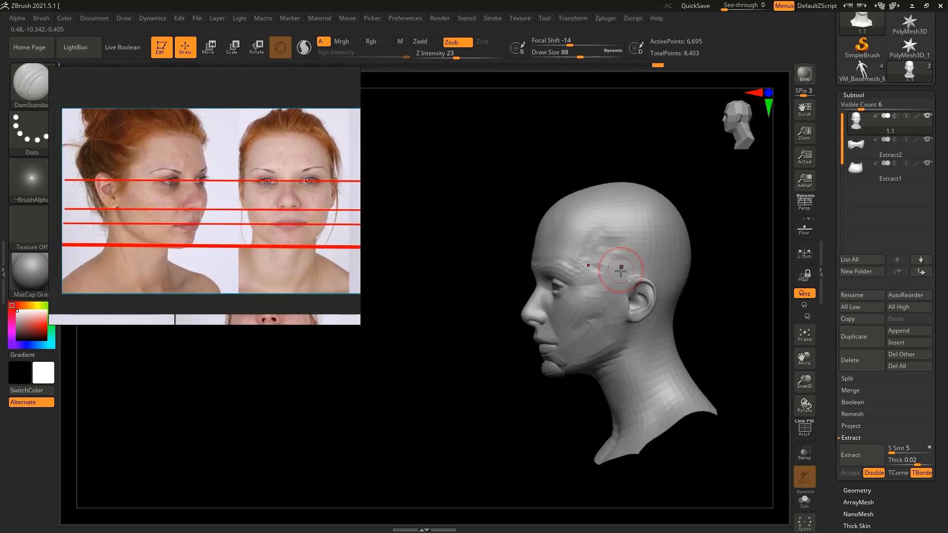
key("shift")
left_click_drag(447, 180, 511, 191, "shift")
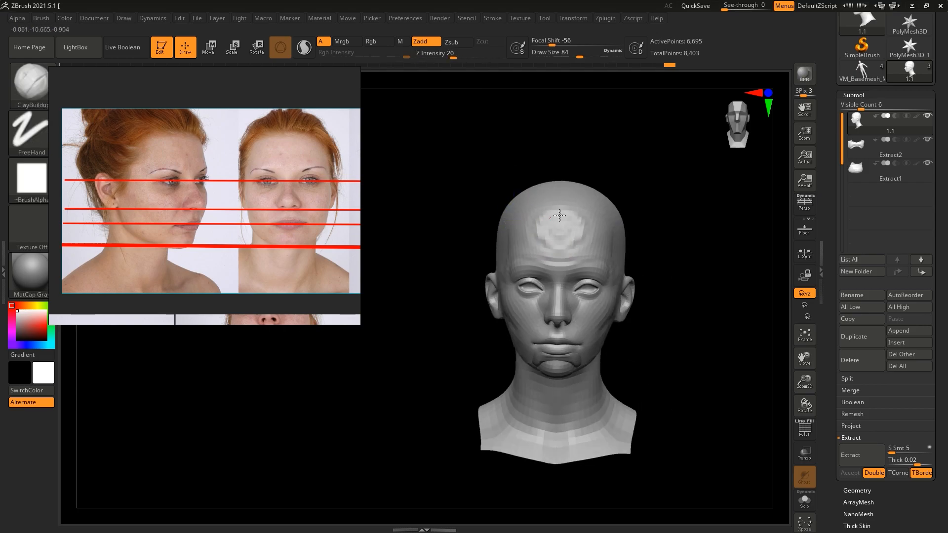
Step: Build up the forehead with ClayBuildup, and mask and extract the forehead and temple planes as a separate piece
left_click_drag(547, 233, 568, 228)
left_click_drag(696, 308, 682, 309, "shift")
left_click_drag(583, 228, 580, 208, "ctrl")
left_click_drag(716, 296, 671, 299)
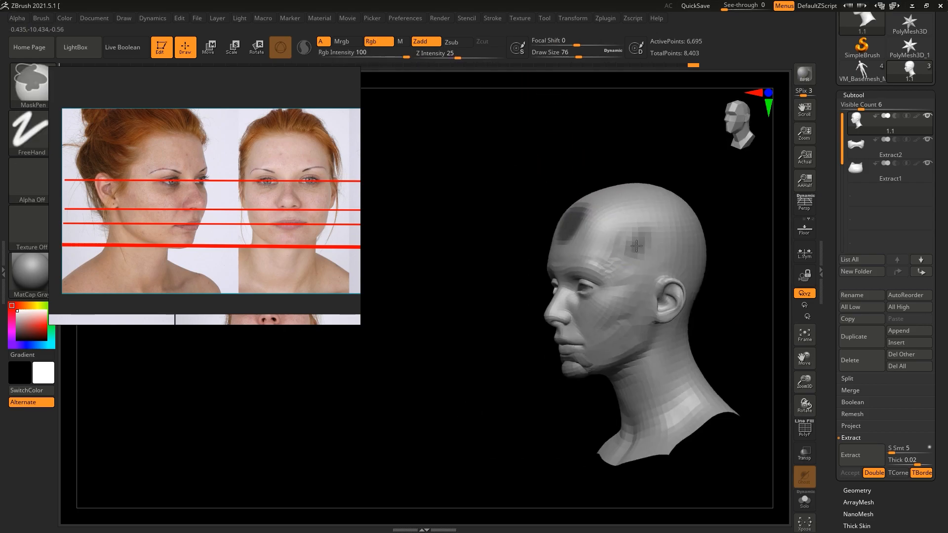
left_click_drag(635, 250, 674, 247, "ctrl")
left_click_drag(706, 307, 741, 308)
left_click_drag(917, 461, 909, 460)
left_click(861, 455)
left_click(851, 473)
Step: Select the extracted forehead and temple piece and inflate it by 2 twice
left_click(888, 147)
mouse_move(685, 231)
left_mouse_down("ctrl")
mouse_move(696, 323)
mouse_move(736, 333)
left_mouse_up("ctrl")
left_click(861, 499)
left_click(862, 408)
type("2")
key("Return")
left_click(857, 408)
type("2")
key("Return")
Step: Shape the outlines of the forehead and temple pieces with the Move Topological brush, working from both sides of the head
key("s")
left_click_drag(716, 297, 657, 299)
key("b")
key("m")
key("t")
left_click_drag(593, 224, 588, 228)
left_click_drag(682, 297, 741, 296)
left_click_drag(615, 237, 613, 241)
left_click_drag(701, 306, 736, 299)
left_click_drag(589, 270, 588, 267)
left_click_drag(716, 296, 652, 296)
left_click_drag(554, 220, 553, 217)
left_click_drag(692, 296, 707, 296)
Step: Lower the DamStandard brush's Z Intensity to 4 and refine the surface of the temple piece
key("b")
key("d")
key("s")
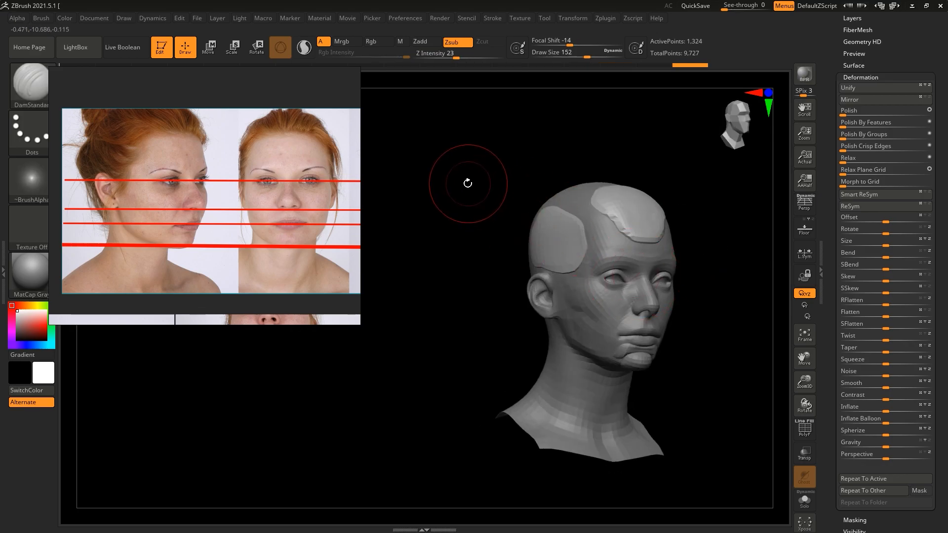
left_click_drag(470, 186, 487, 187)
left_click_drag(447, 55, 435, 55)
left_click_drag(558, 210, 570, 220)
left_click_drag(716, 237, 666, 213)
Step: Adjust the forehead and temple pieces with the Move Topological brush and build up their surfaces with ClayBuildup
key("b")
key("m")
key("t")
left_click_drag(609, 176, 600, 177)
mouse_move(664, 205)
left_mouse_down()
mouse_move(641, 198)
mouse_move(736, 232)
mouse_move(692, 235)
left_mouse_up()
key("b")
key("c")
key("b")
left_click_drag(572, 262, 585, 267)
mouse_move(701, 257)
left_mouse_down()
mouse_move(667, 257)
mouse_move(730, 260)
left_mouse_up()
left_click_drag(535, 261, 542, 272, "shift")
left_click_drag(692, 257, 607, 257)
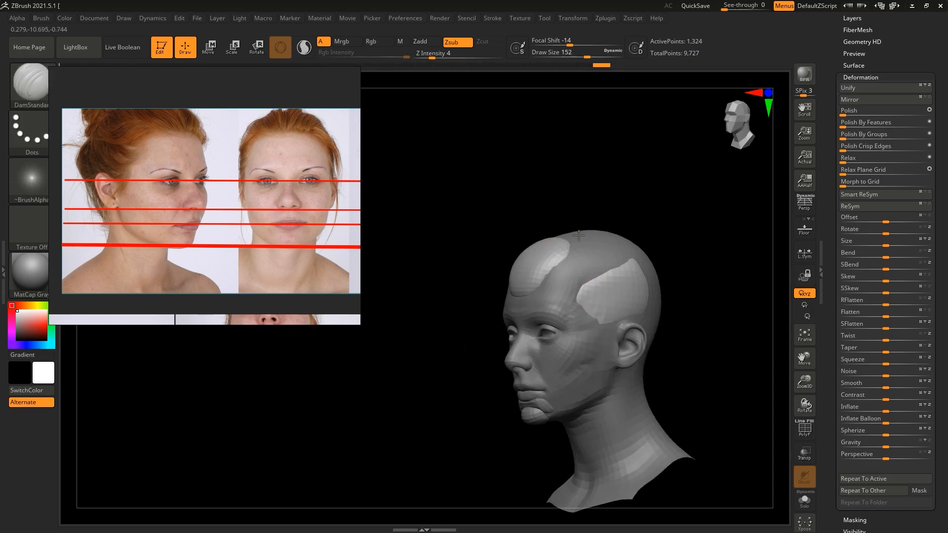
Step: Sharpen the edges of the forehead piece with the DamStandard brush at Z Intensity 4
left_click_drag(538, 218, 571, 217)
left_click_drag(549, 277, 536, 284, "shift")
left_click_drag(469, 133, 430, 134)
left_click_drag(543, 253, 536, 260, "shift")
Step: Mask the side of the jaw in front of the ear on the head mesh and extract it as a separate piece
left_click_drag(474, 296, 701, 318)
left_click_drag(937, 49, 937, 519)
left_click(891, 73)
left_click_drag(642, 395, 701, 321, "alt")
left_click_drag(546, 309, 549, 280, "ctrl")
left_click(862, 404)
left_click(849, 423)
Step: Select the extracted jaw piece and inflate it by 3
left_click(906, 99)
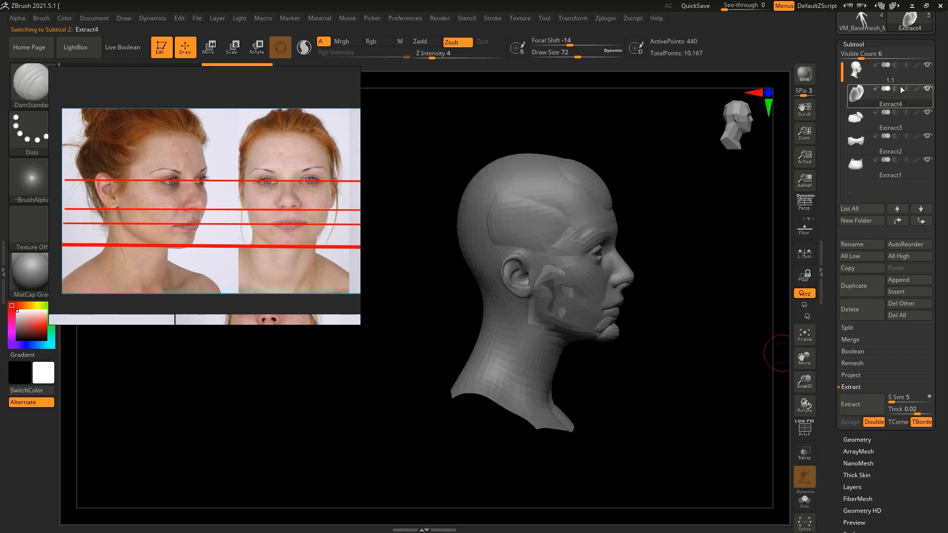
left_click_drag(762, 395, 706, 398)
left_click(861, 356)
left_click_drag(828, 347, 827, 444)
left_click(861, 445)
type("3")
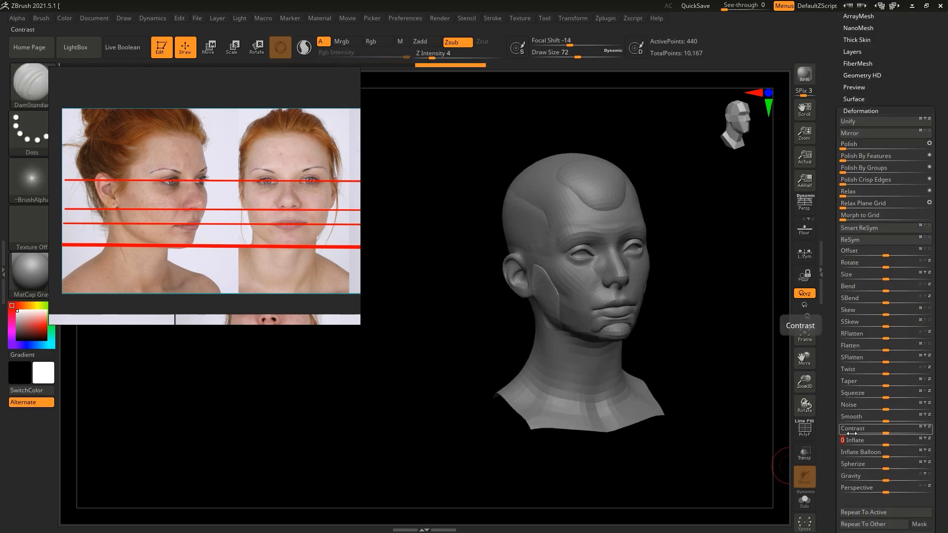
Step: Reselect the head, mask the lower cheek plane toward the mouth corner, and extract it as a separate piece
mouse_move(647, 362)
left_mouse_down()
mouse_move(656, 328)
mouse_move(655, 358)
mouse_move(723, 358)
mouse_move(661, 339)
mouse_move(692, 340)
left_mouse_up()
left_click_drag(828, 247, 828, 390)
left_click(853, 136)
left_click(919, 171)
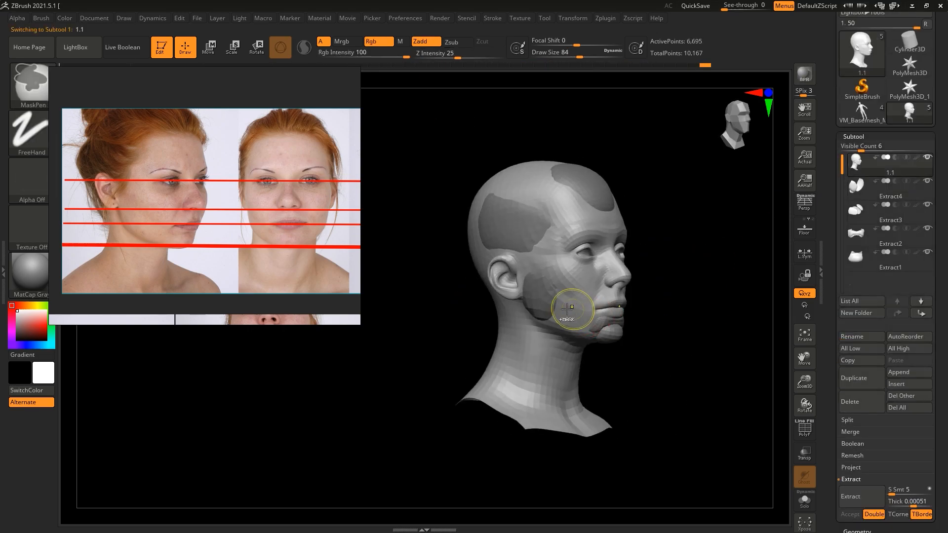
left_click_drag(731, 340, 662, 341)
left_click(855, 500)
left_click(850, 514)
left_click(889, 168)
left_click_drag(805, 384, 804, 346)
left_click(889, 193)
left_click_drag(691, 277, 728, 271)
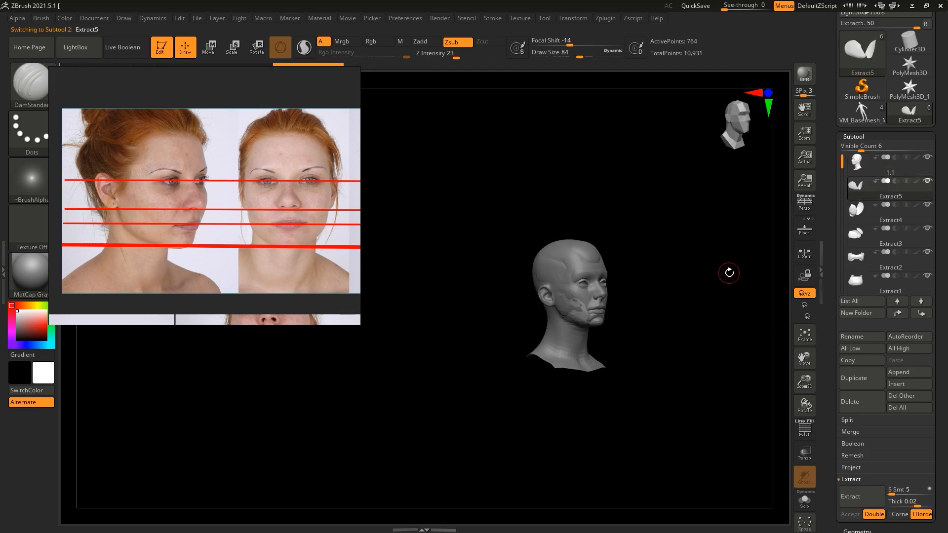
Step: Mask and extract the cheek planes beside the nose as a separate piece and inflate it slightly
left_click_drag(867, 526, 867, 405)
left_click(861, 397)
key("f")
left_click_drag(613, 216, 716, 268)
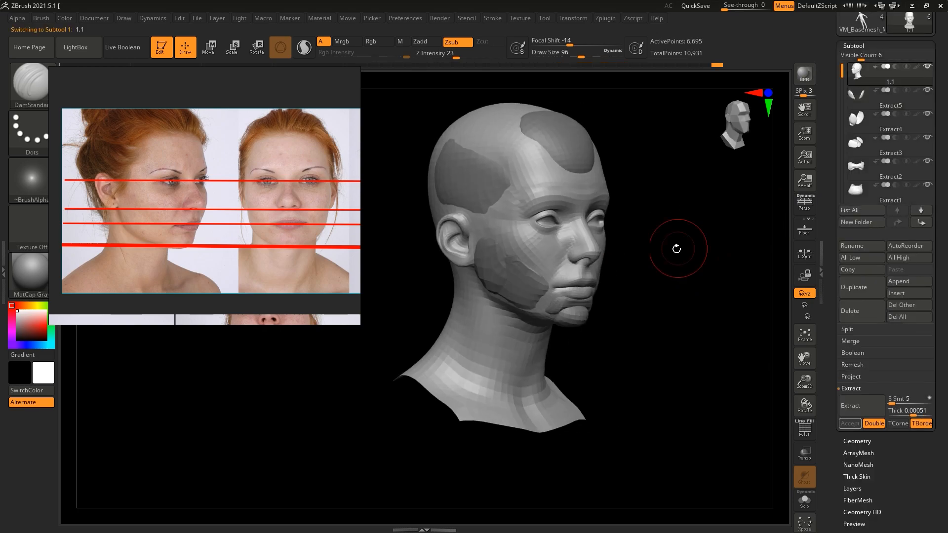
key("b")
key("c")
key("b")
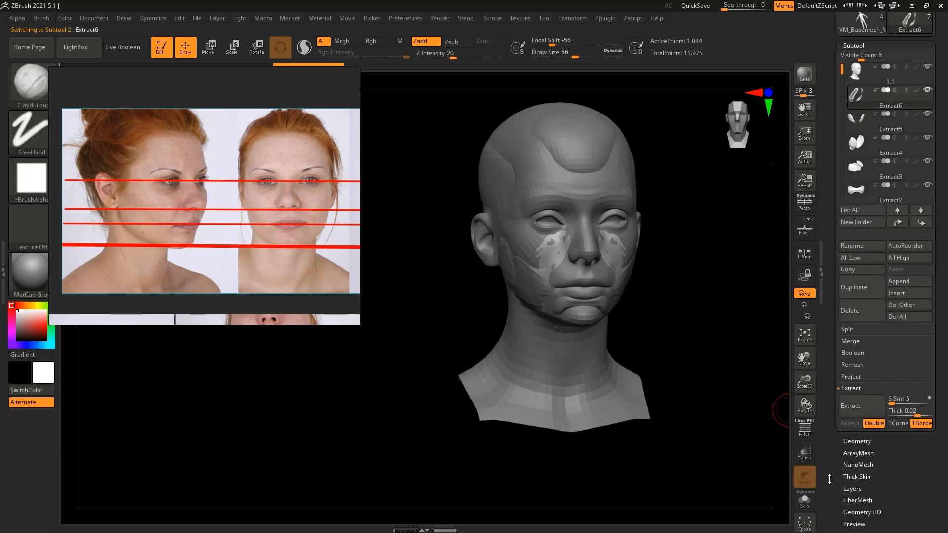
left_click(867, 482)
left_click_drag(886, 431, 893, 431)
Step: Refine the cheek piece beside the nose with the DamStandard brush in front view
key("b")
key("d")
key("s")
mouse_move(645, 307)
left_mouse_down()
mouse_move(701, 308)
mouse_move(677, 247)
left_mouse_up()
mouse_move(613, 301)
left_mouse_down()
mouse_move(625, 352)
mouse_move(664, 346)
mouse_move(613, 343)
left_mouse_up()
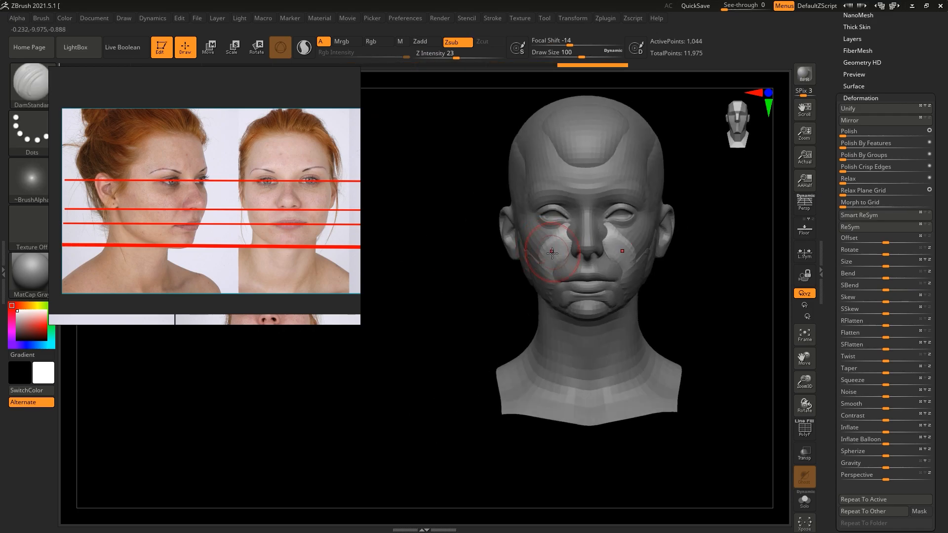
Step: Adjust the cheek piece's outline between the eye, nose and mouth with the Move brush, working from front and side views
key("b")
key("m")
key("v")
left_click_drag(508, 285, 553, 281)
left_click_drag(692, 277, 612, 274)
left_click_drag(523, 247, 656, 234)
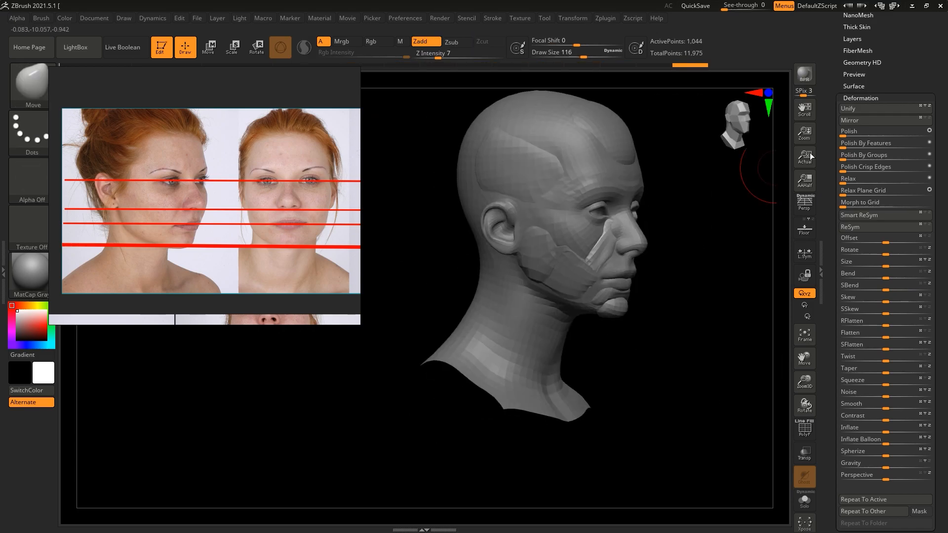
left_click(625, 239, "alt")
left_click_drag(722, 243, 701, 244)
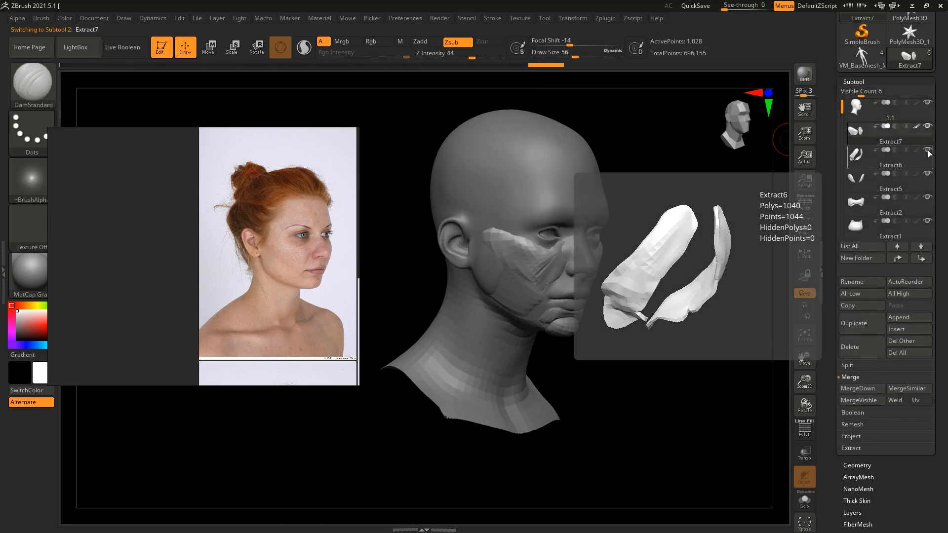
Step: Subdivide the chin piece to level 3 and switch to the ClayBuildup brush
left_click(928, 174)
left_click(861, 182)
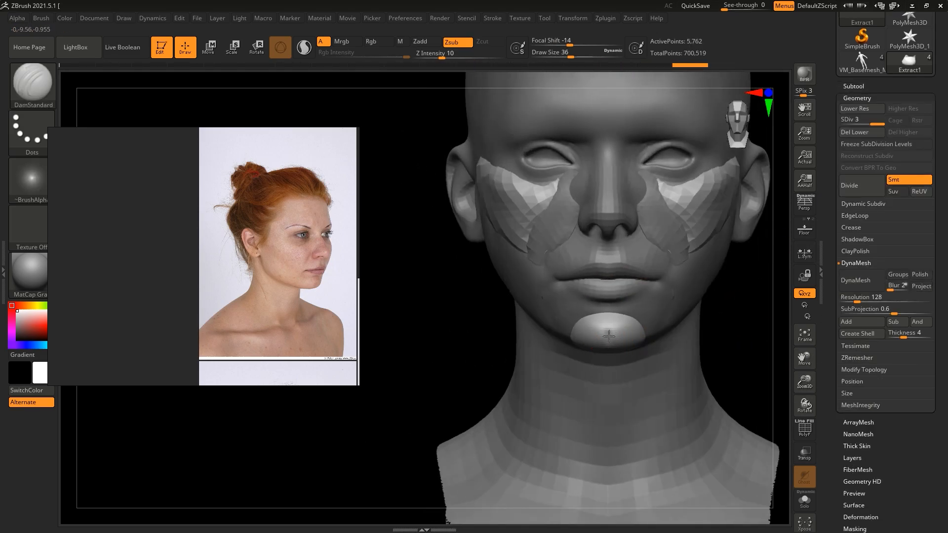
key("b")
key("c")
key("b")
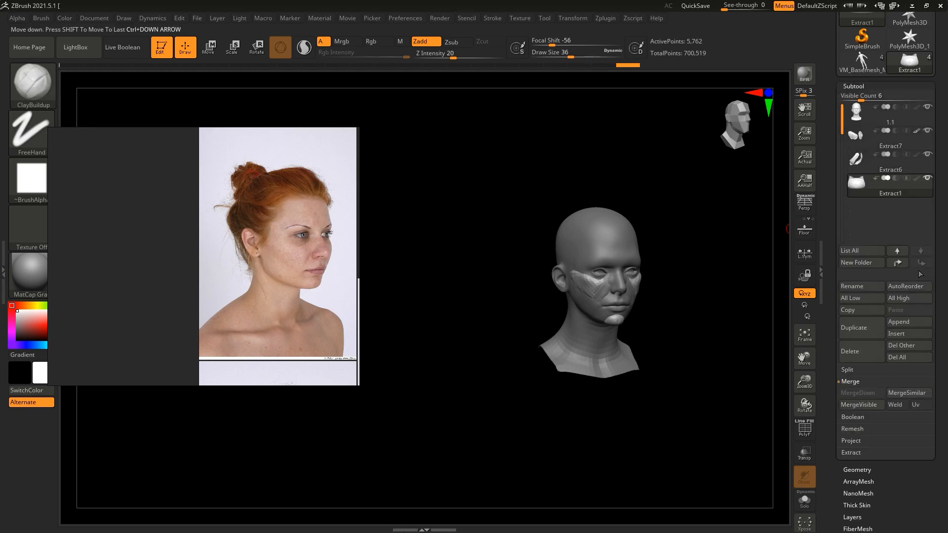
Step: Merge the chin piece into the head with DynaMesh at resolution 632 and blend its edges using the Rake and Smooth Stronger brushes
left_click(859, 469)
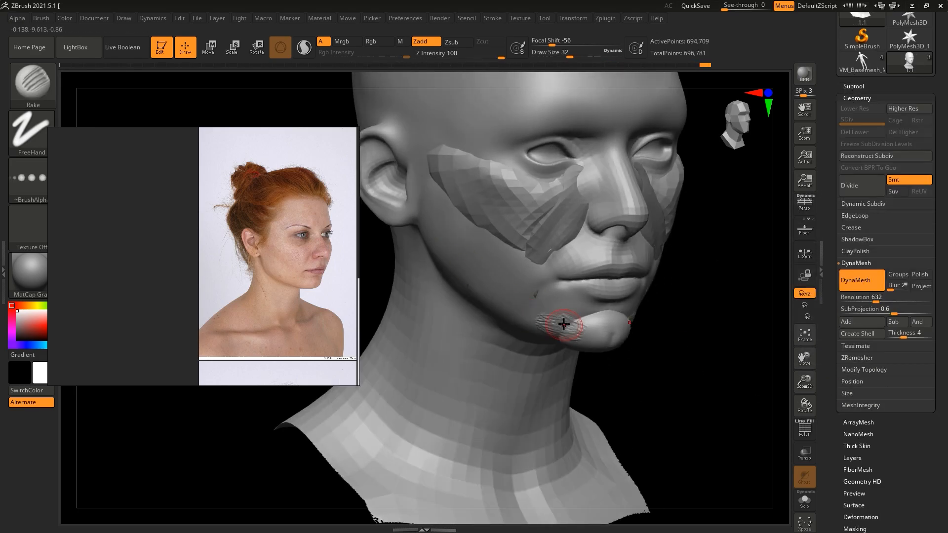
left_click_drag(607, 393, 581, 372)
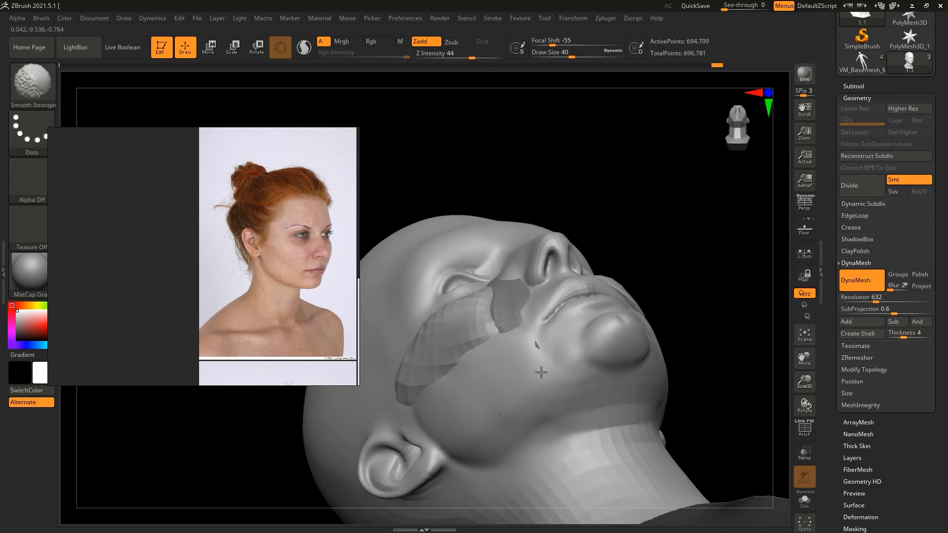
mouse_move(426, 198)
left_mouse_down()
mouse_move(429, 316)
mouse_move(447, 316)
left_mouse_up()
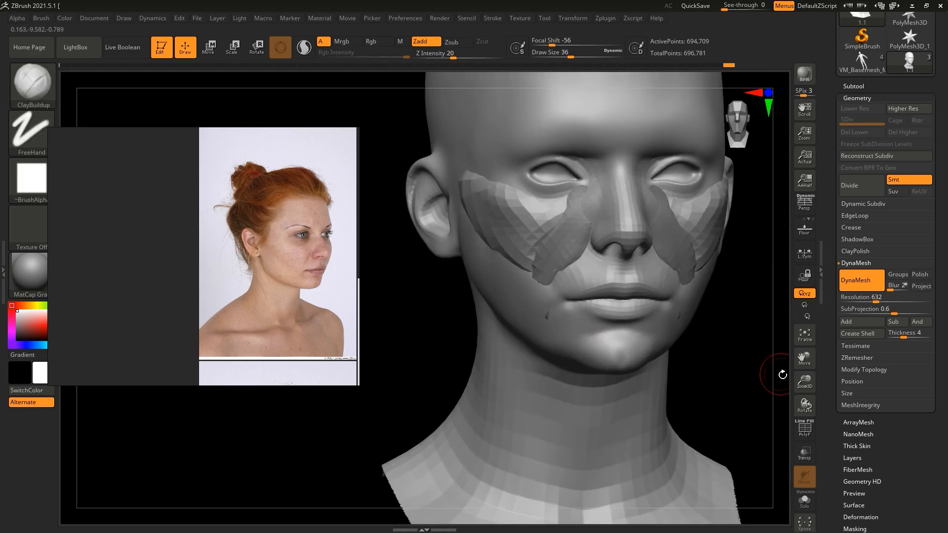
Step: Blend the merged chin area below the corner of the mouth with the ClayBuildup brush, working from several angles
left_click_drag(805, 382, 818, 414)
left_click_drag(494, 360, 449, 360)
mouse_move(697, 357)
left_mouse_down()
mouse_move(690, 352)
mouse_move(711, 348)
left_mouse_up()
mouse_move(731, 385)
left_mouse_down("alt")
mouse_move(738, 319)
mouse_move(793, 367)
mouse_move(726, 365)
left_mouse_up("alt")
mouse_move(643, 358)
left_mouse_down()
mouse_move(712, 356)
mouse_move(731, 366)
left_mouse_up()
left_click_drag(654, 332, 664, 331, "shift")
left_click_drag(804, 381, 819, 415)
mouse_move(730, 365)
left_mouse_down()
mouse_move(775, 321)
mouse_move(736, 322)
left_mouse_up()
Step: Subdivide the cheekbone piece Extract7 and refine its lower edge with the DamStandard brush
left_click(854, 87)
left_click(925, 143)
left_click(858, 468)
left_click_drag(520, 317, 568, 318)
left_click_drag(647, 292, 657, 303)
key("b")
key("d")
key("s")
left_click_drag(568, 321, 514, 320)
left_click_drag(627, 277, 650, 295)
Step: Adjust the cheekbone piece's outline with the Move brush and delete its lower subdivision levels
key("b")
key("m")
key("v")
left_click_drag(513, 321, 568, 320)
left_click_drag(620, 269, 623, 264)
left_click_drag(568, 320, 494, 320)
right_click_drag(711, 424, 697, 362, "ctrl")
left_click(860, 136)
Step: Merge the cheekbone piece down into head subtool 1.1 and rebuild the head with DynaMesh at resolution 632
left_click(853, 88)
left_click(879, 130)
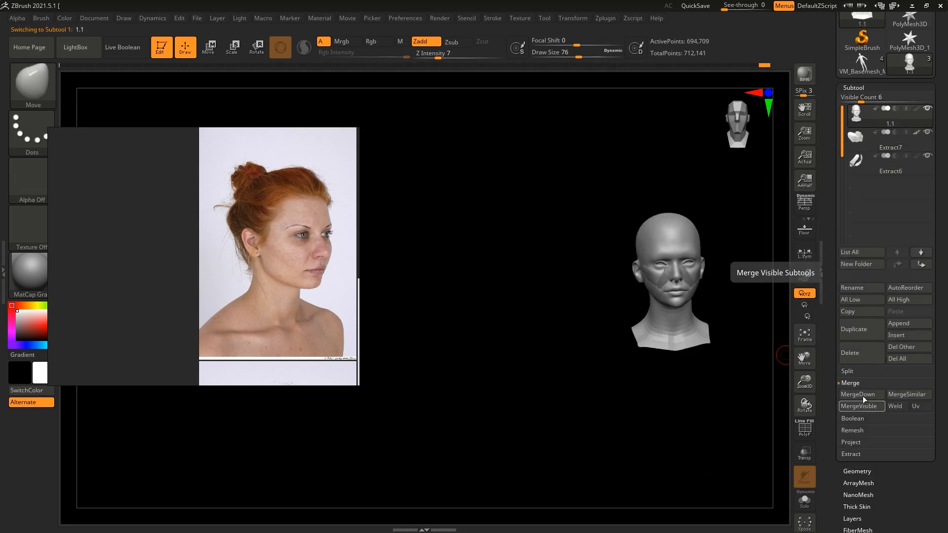
left_click(876, 397)
left_click(857, 471)
left_click(861, 287)
Step: Blend the merged cheekbone's edges into the cheek with the Clay brush and adjust the cheek's shape with the Move brush
right_click_drag(776, 321, 803, 411, "ctrl")
left_click_drag(514, 321, 568, 320)
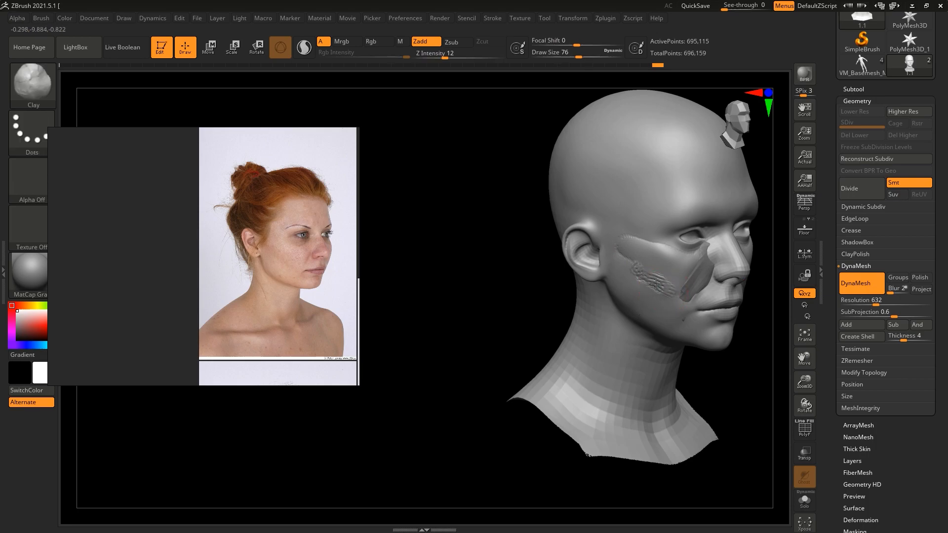
left_click_drag(619, 258, 642, 269, "shift")
left_click_drag(548, 302, 509, 300)
mouse_move(588, 294)
left_mouse_down()
mouse_move(652, 294)
mouse_move(681, 276)
left_mouse_up()
left_click_drag(549, 306, 519, 314)
mouse_move(568, 259)
left_mouse_down()
mouse_move(538, 258)
mouse_move(567, 215)
mouse_move(468, 231)
mouse_move(491, 239)
mouse_move(457, 237)
mouse_move(555, 238)
left_mouse_up()
key("b")
key("m")
key("v")
left_click_drag(555, 276, 499, 275)
right_click_drag(761, 296, 751, 222, "ctrl")
Step: Select the cheek piece beside the nose, Extract6, and subdivide it to level 3
left_click(854, 90)
left_click(889, 144)
right_click_drag(543, 198, 548, 242, "ctrl")
mouse_move(504, 225)
left_mouse_down()
mouse_move(542, 227)
mouse_move(533, 236)
left_mouse_up()
left_click(857, 473)
left_click(853, 189)
left_click(854, 190)
Step: Refine the edges of the cheek piece beside the nose with the DamStandard brush at draw size 68, from front and three-quarter views
key("b")
key("d")
key("s")
key("b")
key("d")
key("s")
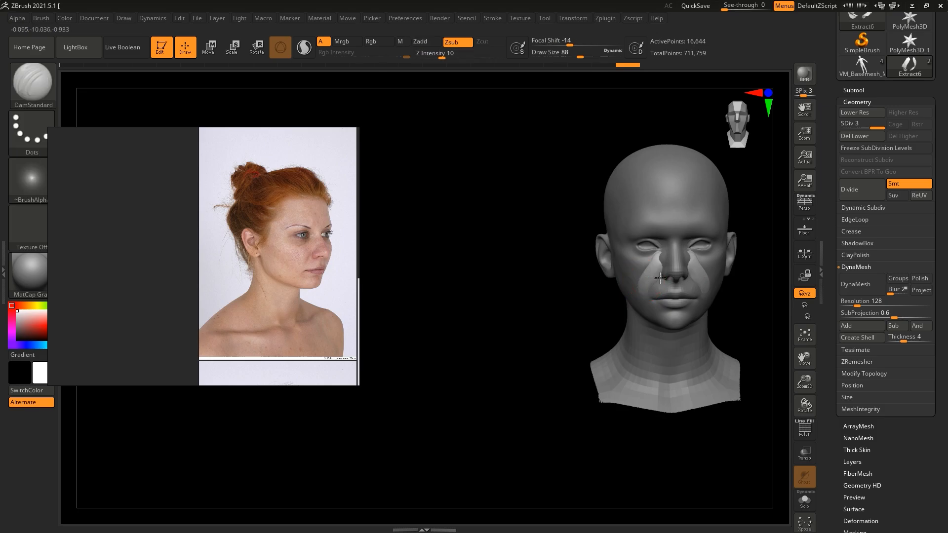
left_click_drag(755, 306, 698, 296)
left_click_drag(592, 316, 642, 321)
left_click_drag(746, 326, 781, 347)
right_click_drag(781, 346, 781, 400, "ctrl")
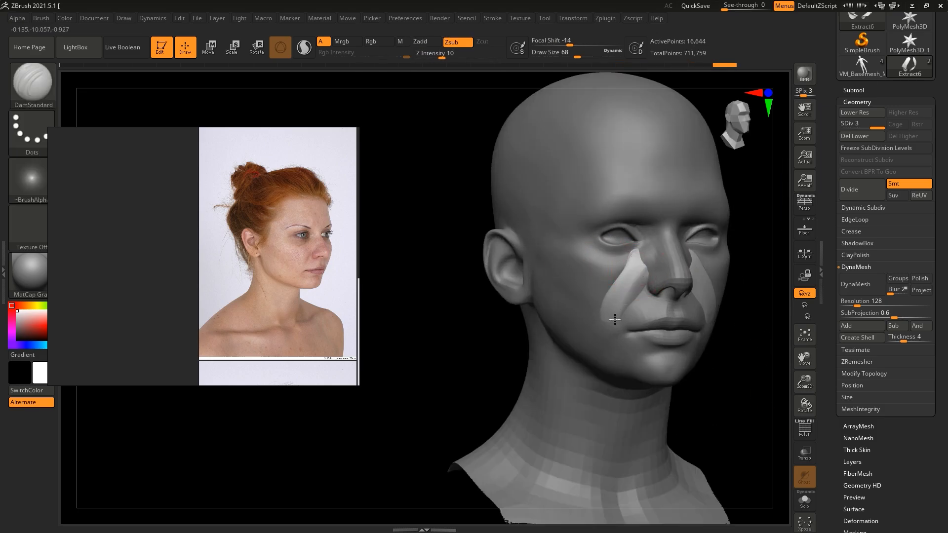
right_click_drag(643, 247, 642, 188, "ctrl")
left_click_drag(731, 247, 770, 237, "shift")
Step: Merge the cheek piece beside the nose down into the head subtool and rebuild the head with DynaMesh
left_click(854, 90)
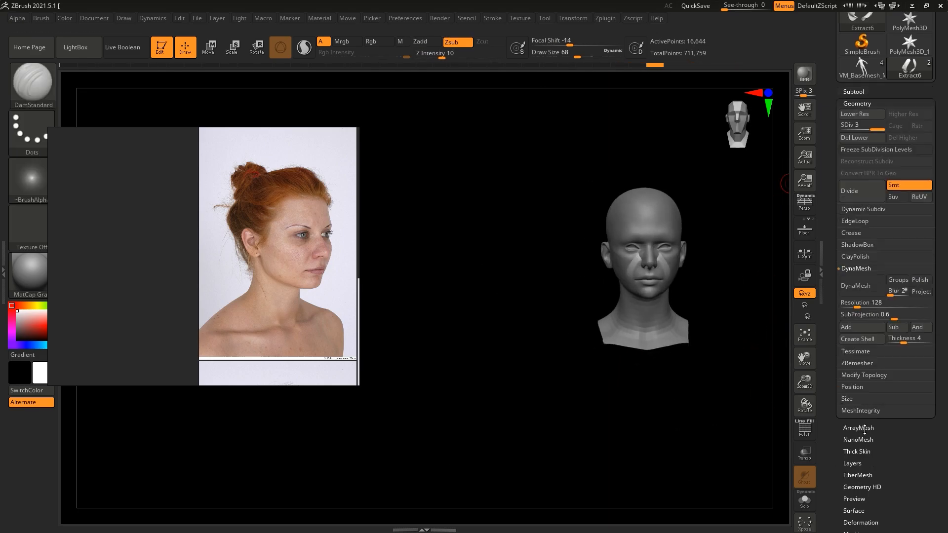
left_click(904, 122)
left_click(859, 398)
left_click(857, 473)
left_click(856, 287)
Step: Blend the merged piece's edge beside the nose into the cheek with the Rake brush
right_click_drag(731, 277, 731, 346, "ctrl")
mouse_move(538, 336)
left_mouse_down()
mouse_move(499, 336)
mouse_move(496, 326)
left_mouse_up()
key("b")
key("r")
key("a")
left_click_drag(634, 274, 607, 302)
Step: Build up the transition between the cheek and the corner of the mouth with a clay brush
mouse_move(493, 321)
left_mouse_down()
mouse_move(459, 318)
mouse_move(519, 336)
left_mouse_up()
key("b")
key("c")
Step: Flatten and even out the planes around the corner of the mouth with the TrimDynamic brush, checking from several angles
key("b")
left_click_drag(623, 330, 637, 319)
mouse_move(652, 358)
left_mouse_down()
mouse_move(695, 352)
mouse_move(691, 341)
mouse_move(746, 346)
left_mouse_up()
key("b")
key("t")
key("d")
left_click_drag(645, 338, 639, 343)
right_click_drag(711, 375, 731, 326, "ctrl")
left_click_drag(766, 367, 728, 372)
left_click_drag(644, 324, 637, 316, "shift")
mouse_move(728, 375)
left_mouse_down()
mouse_move(776, 390)
mouse_move(749, 437)
left_mouse_up()
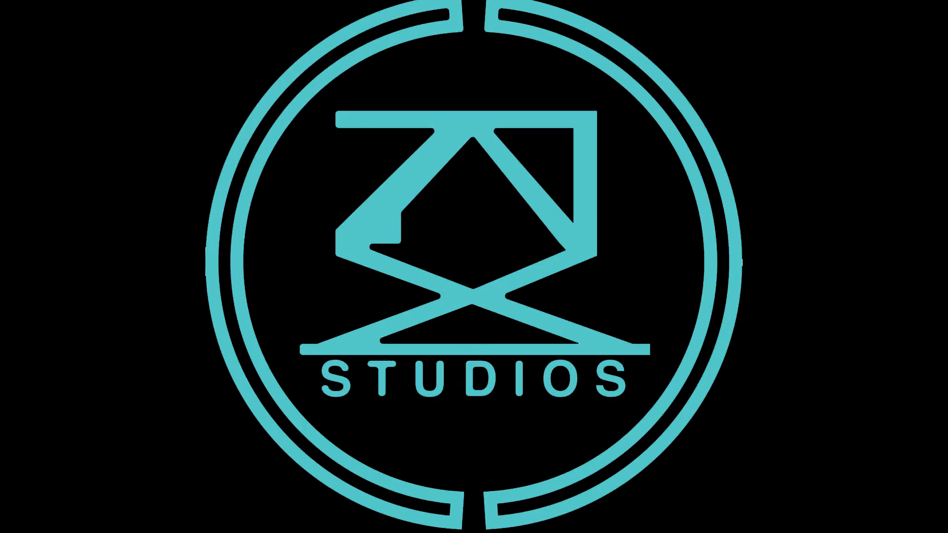